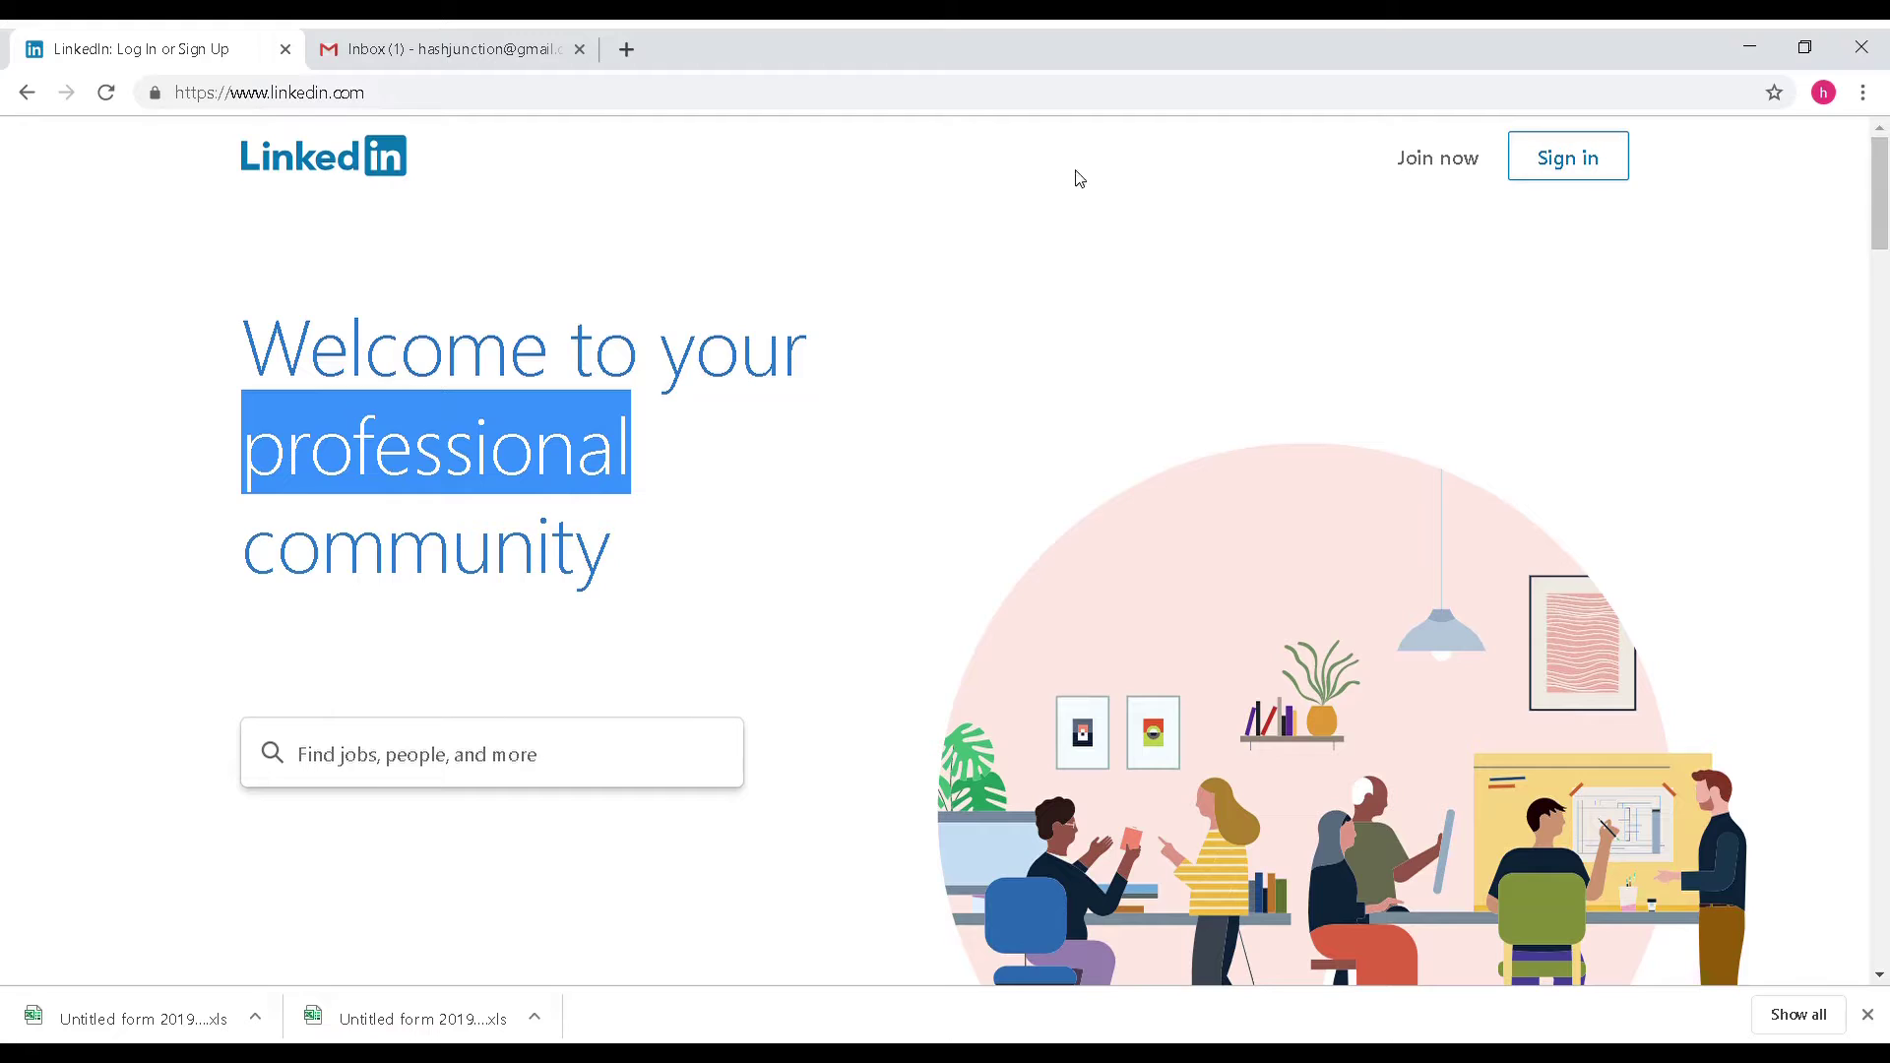
pyautogui.click(875, 109)
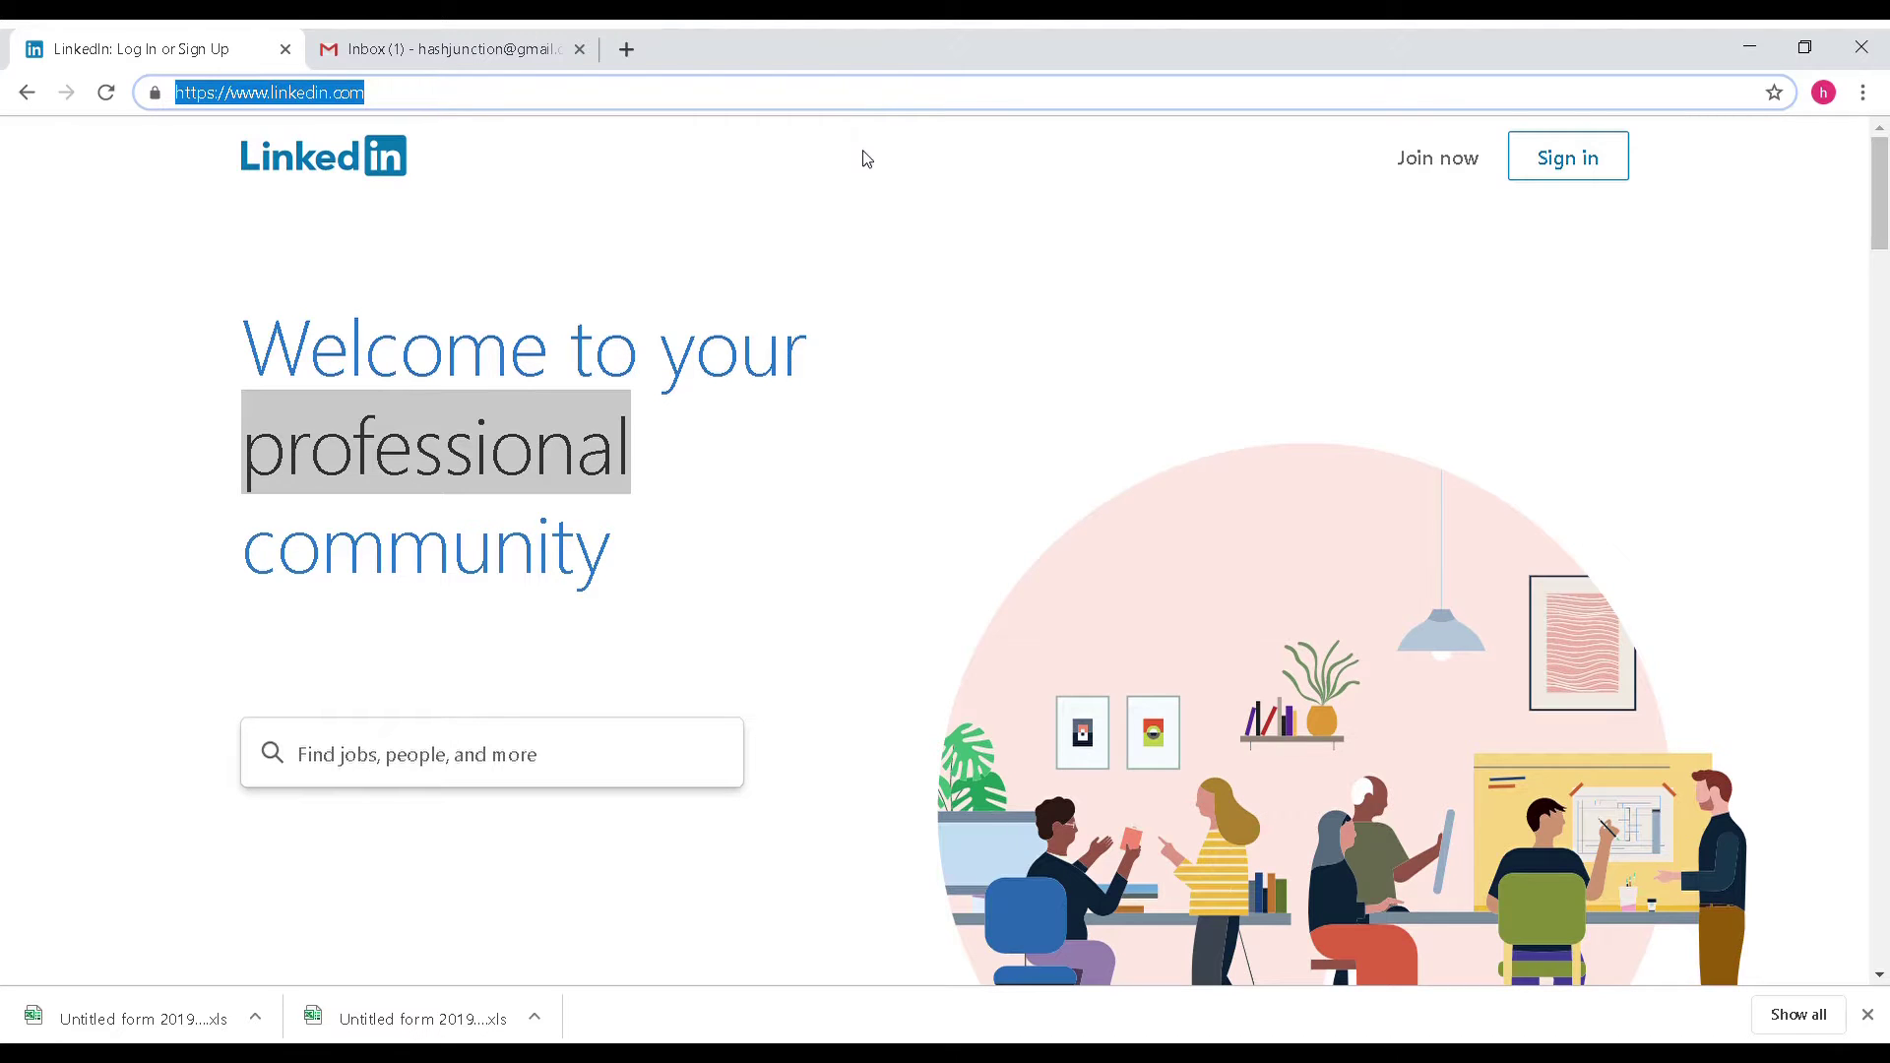
pyautogui.moveTo(1887, 175); pyautogui.dragTo(1887, 174)
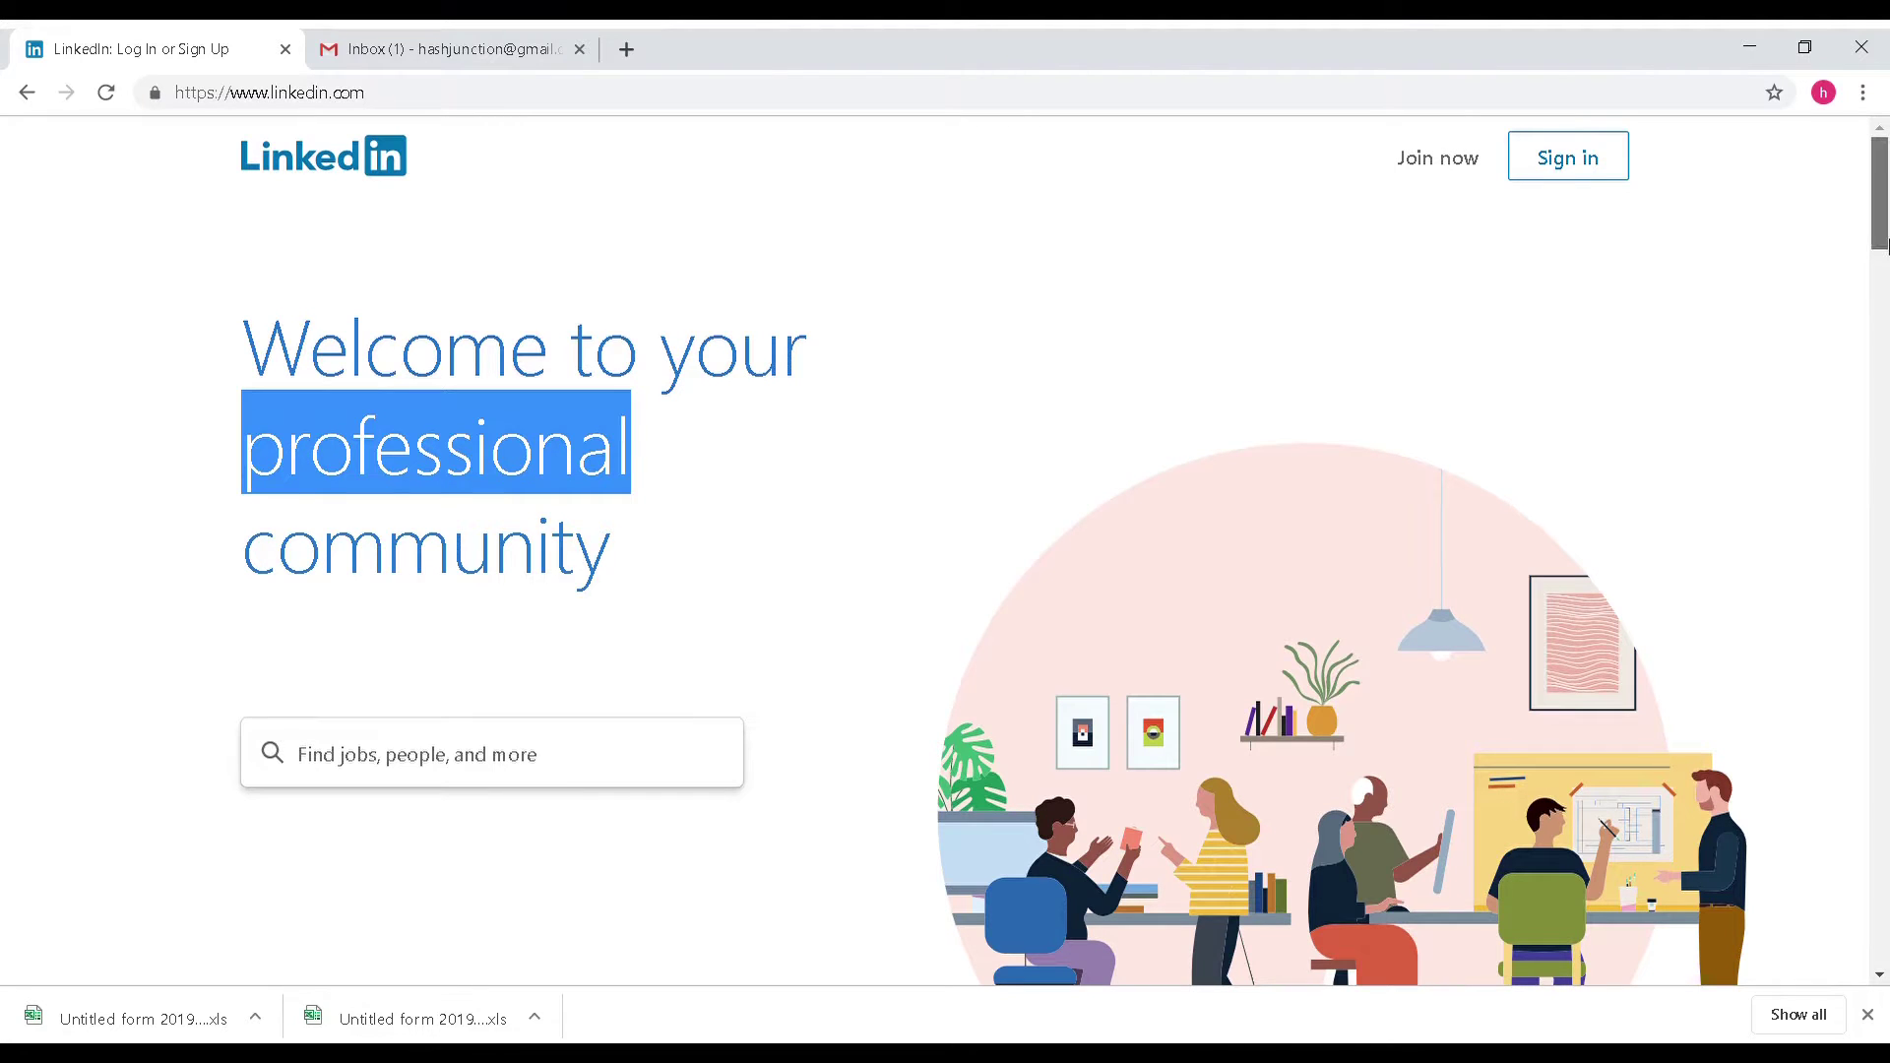
pyautogui.moveTo(1887, 244); pyautogui.dragTo(1887, 246)
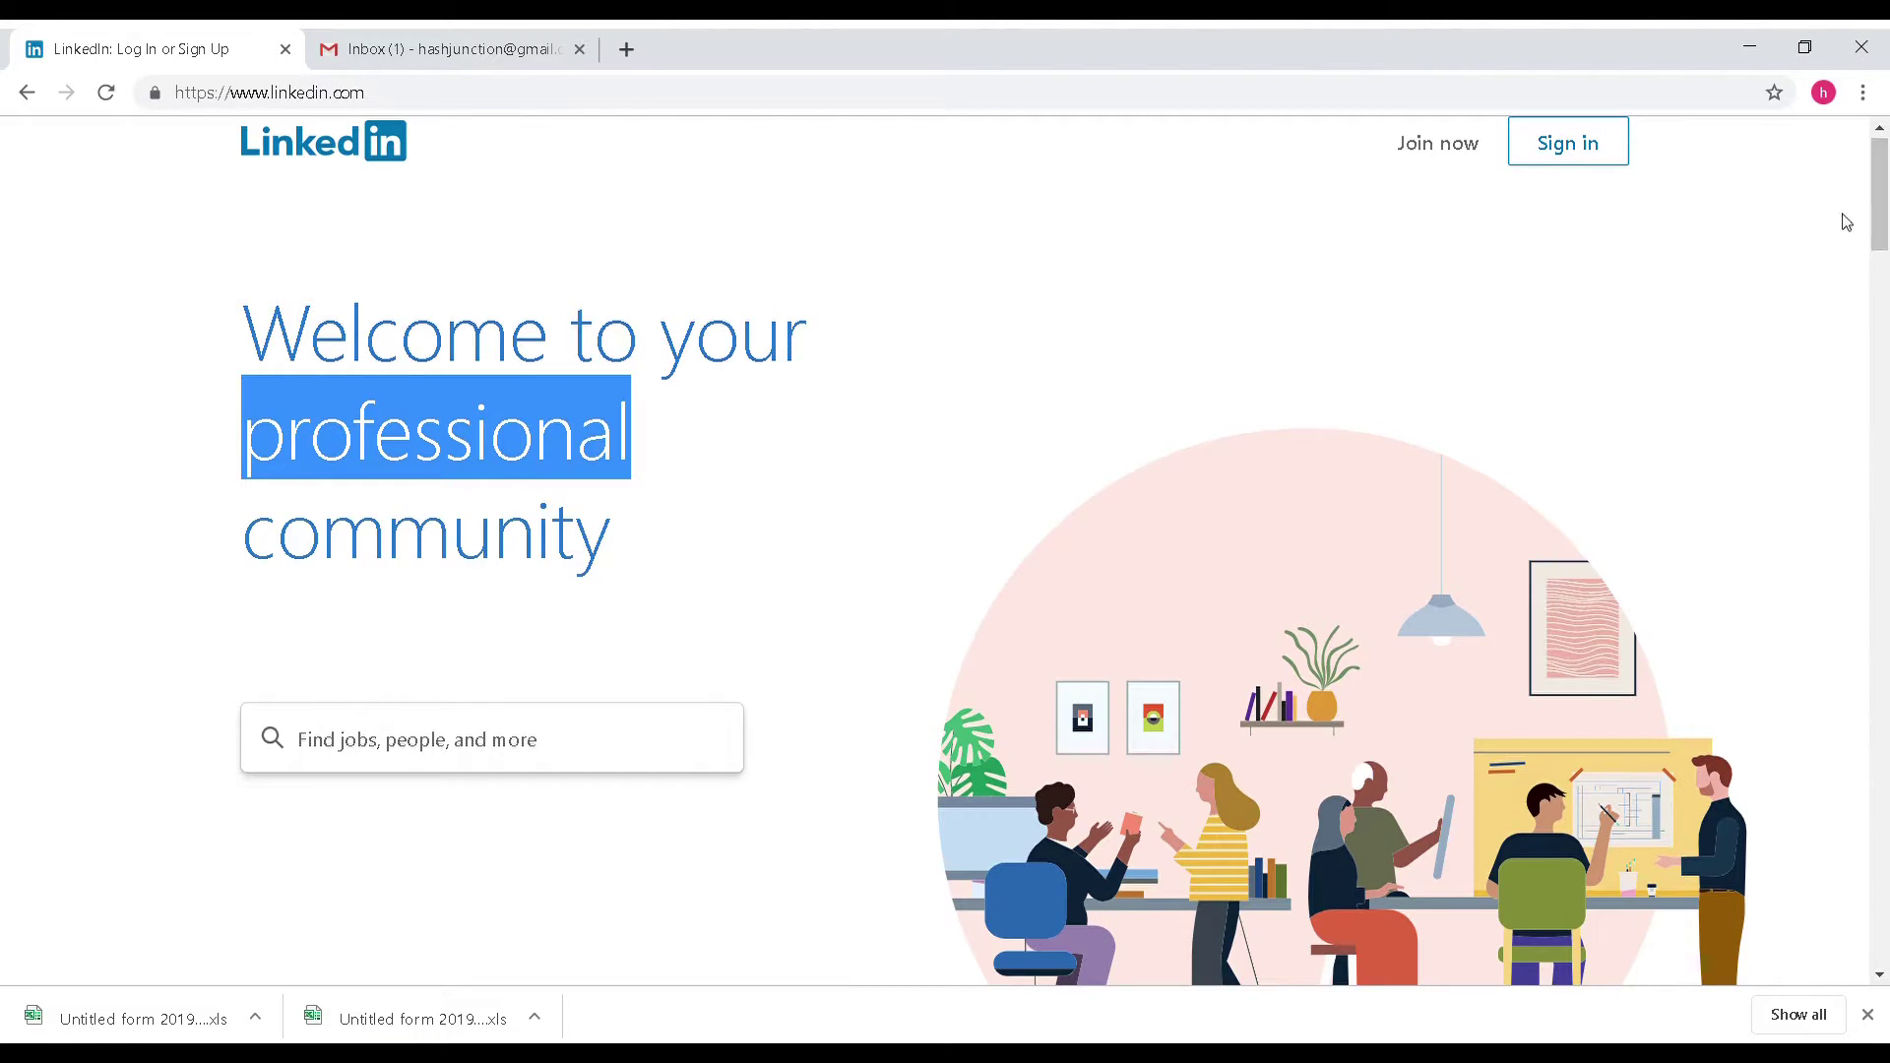
# - Start a Join now sign-up and enter the new user's first and last name
pyautogui.click(1446, 163)
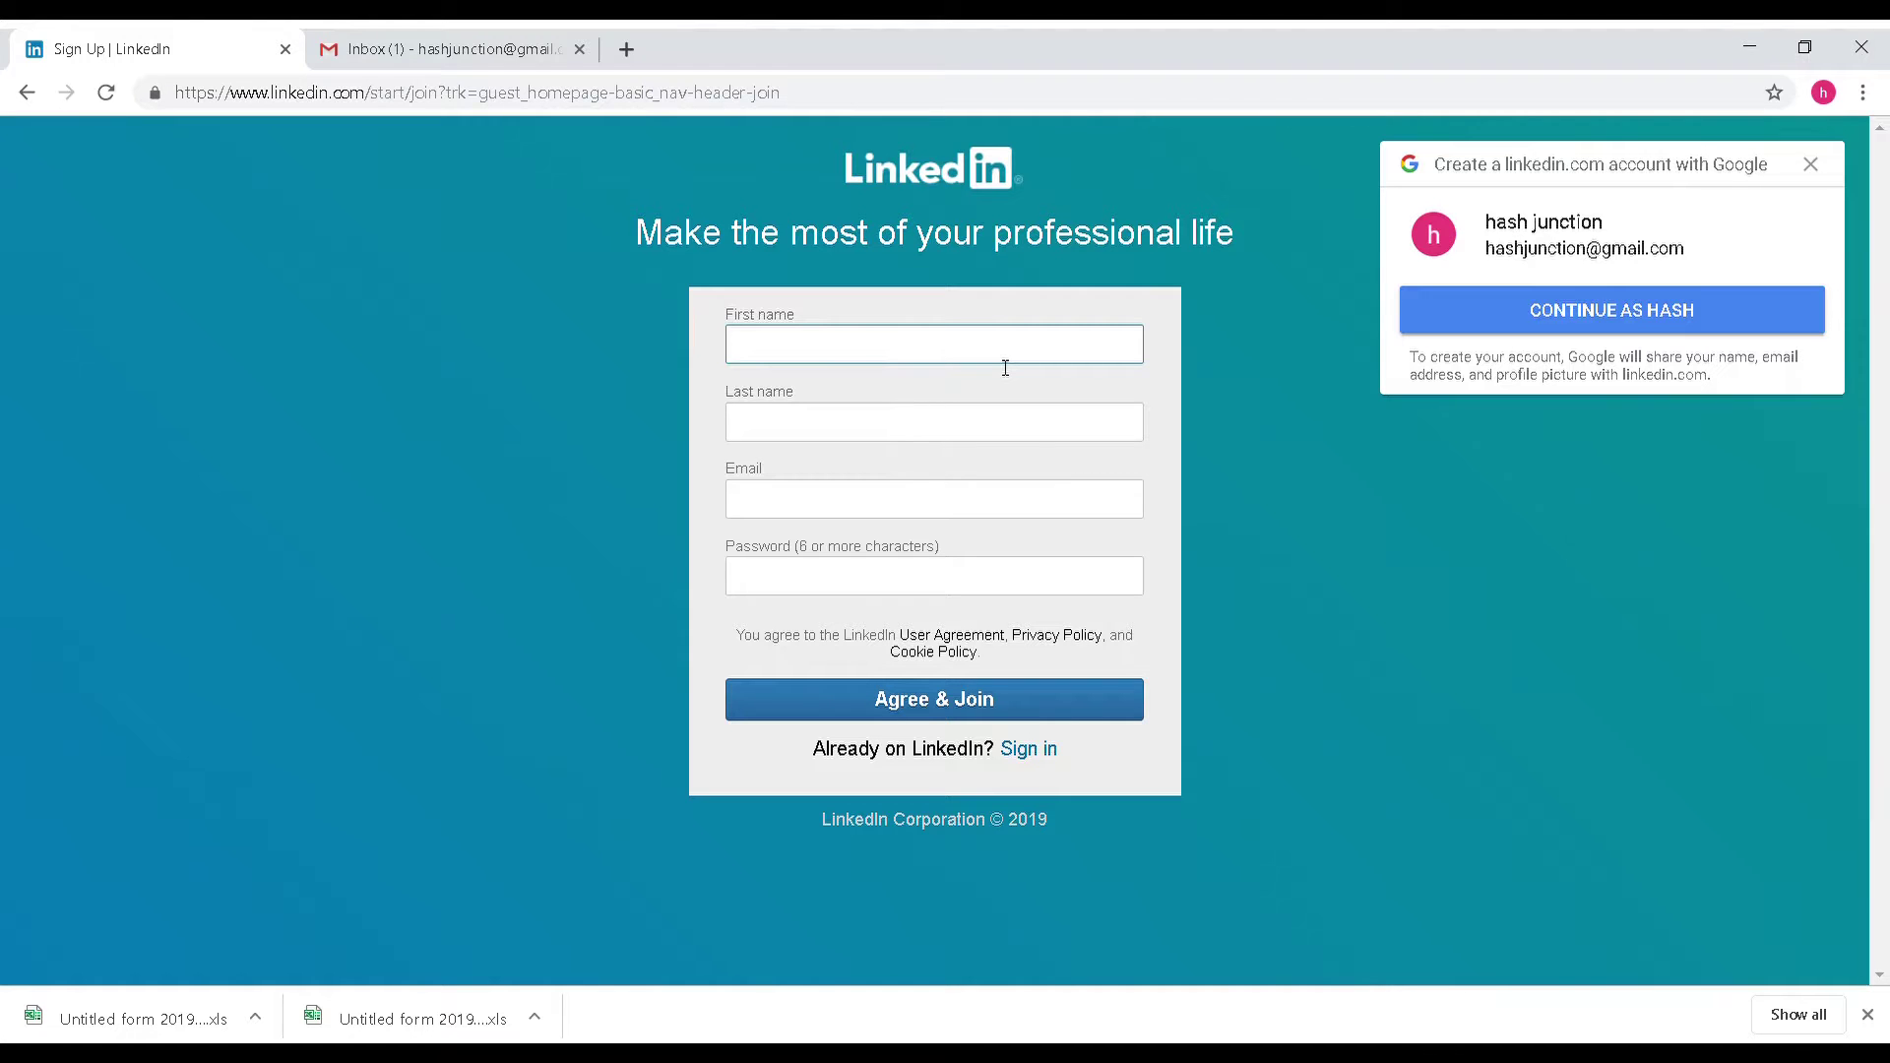
pyautogui.moveTo(951, 825)
pyautogui.write('hash')
pyautogui.press('Tab')
pyautogui.write('junction')
pyautogui.press('Tab')
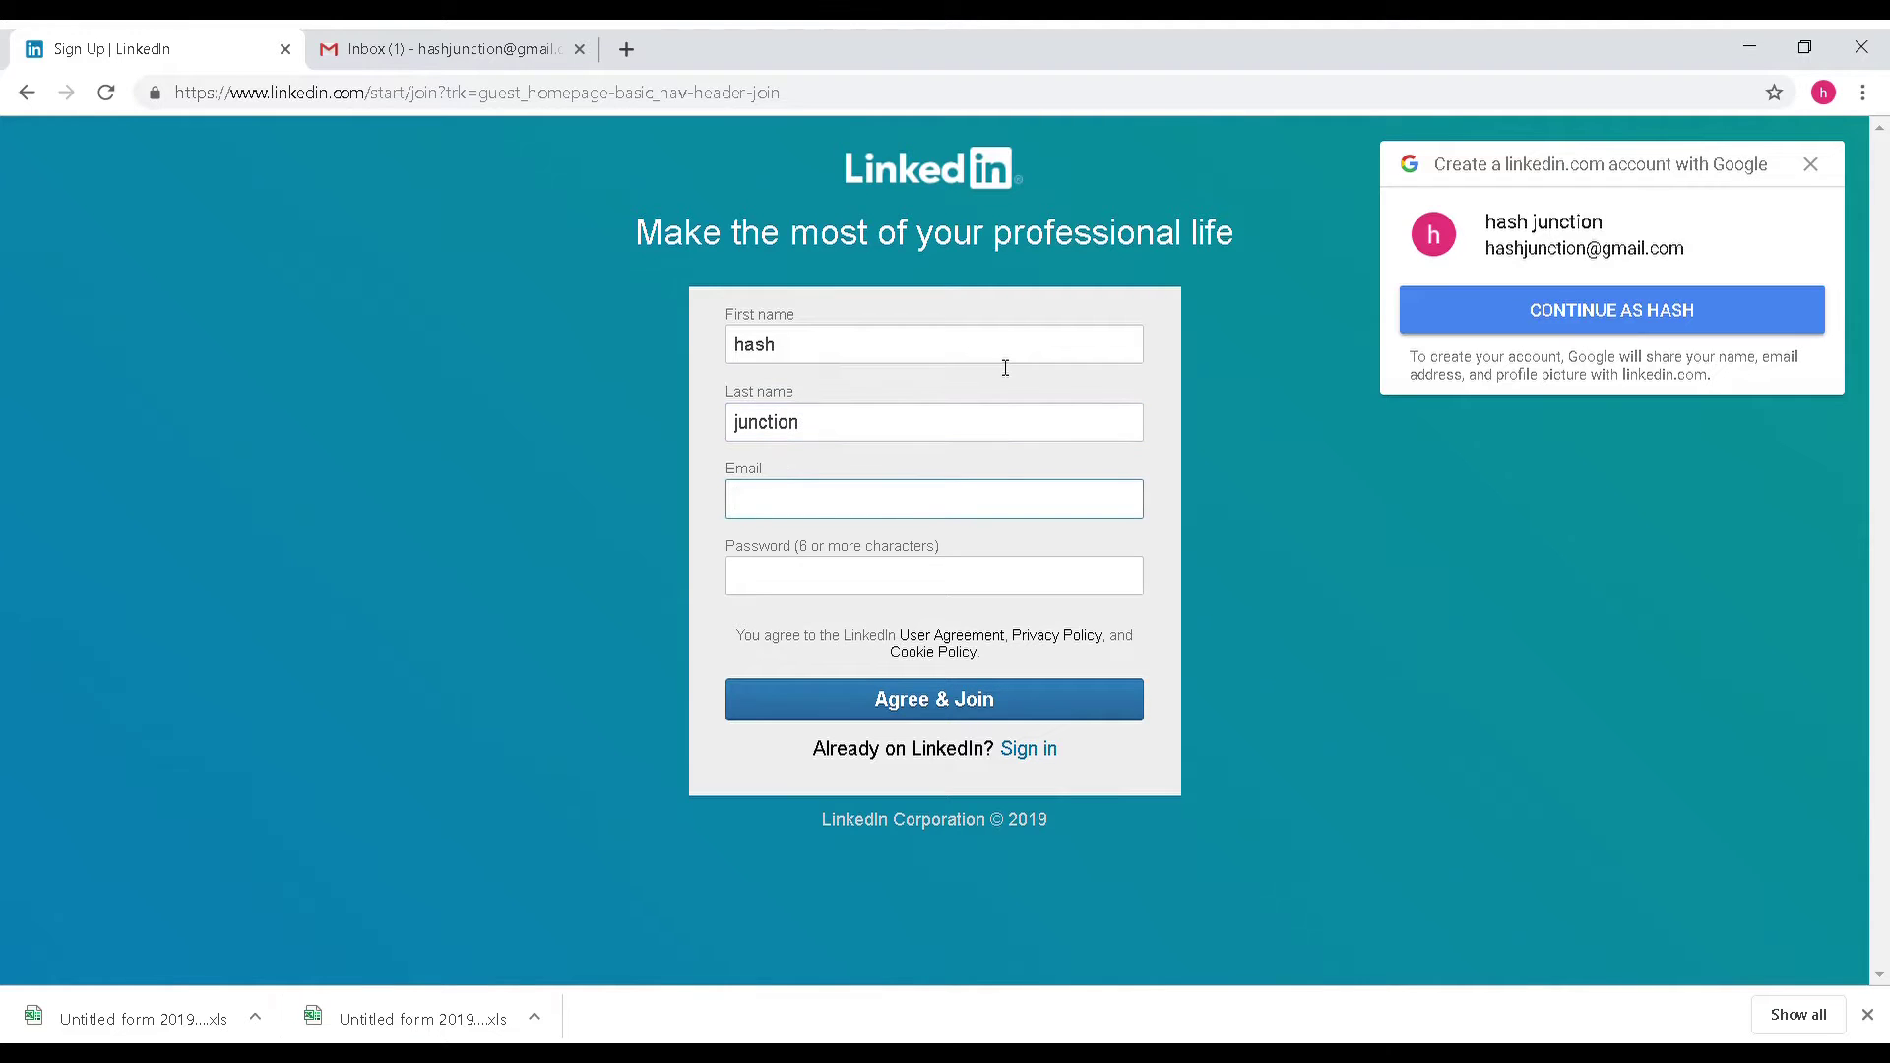
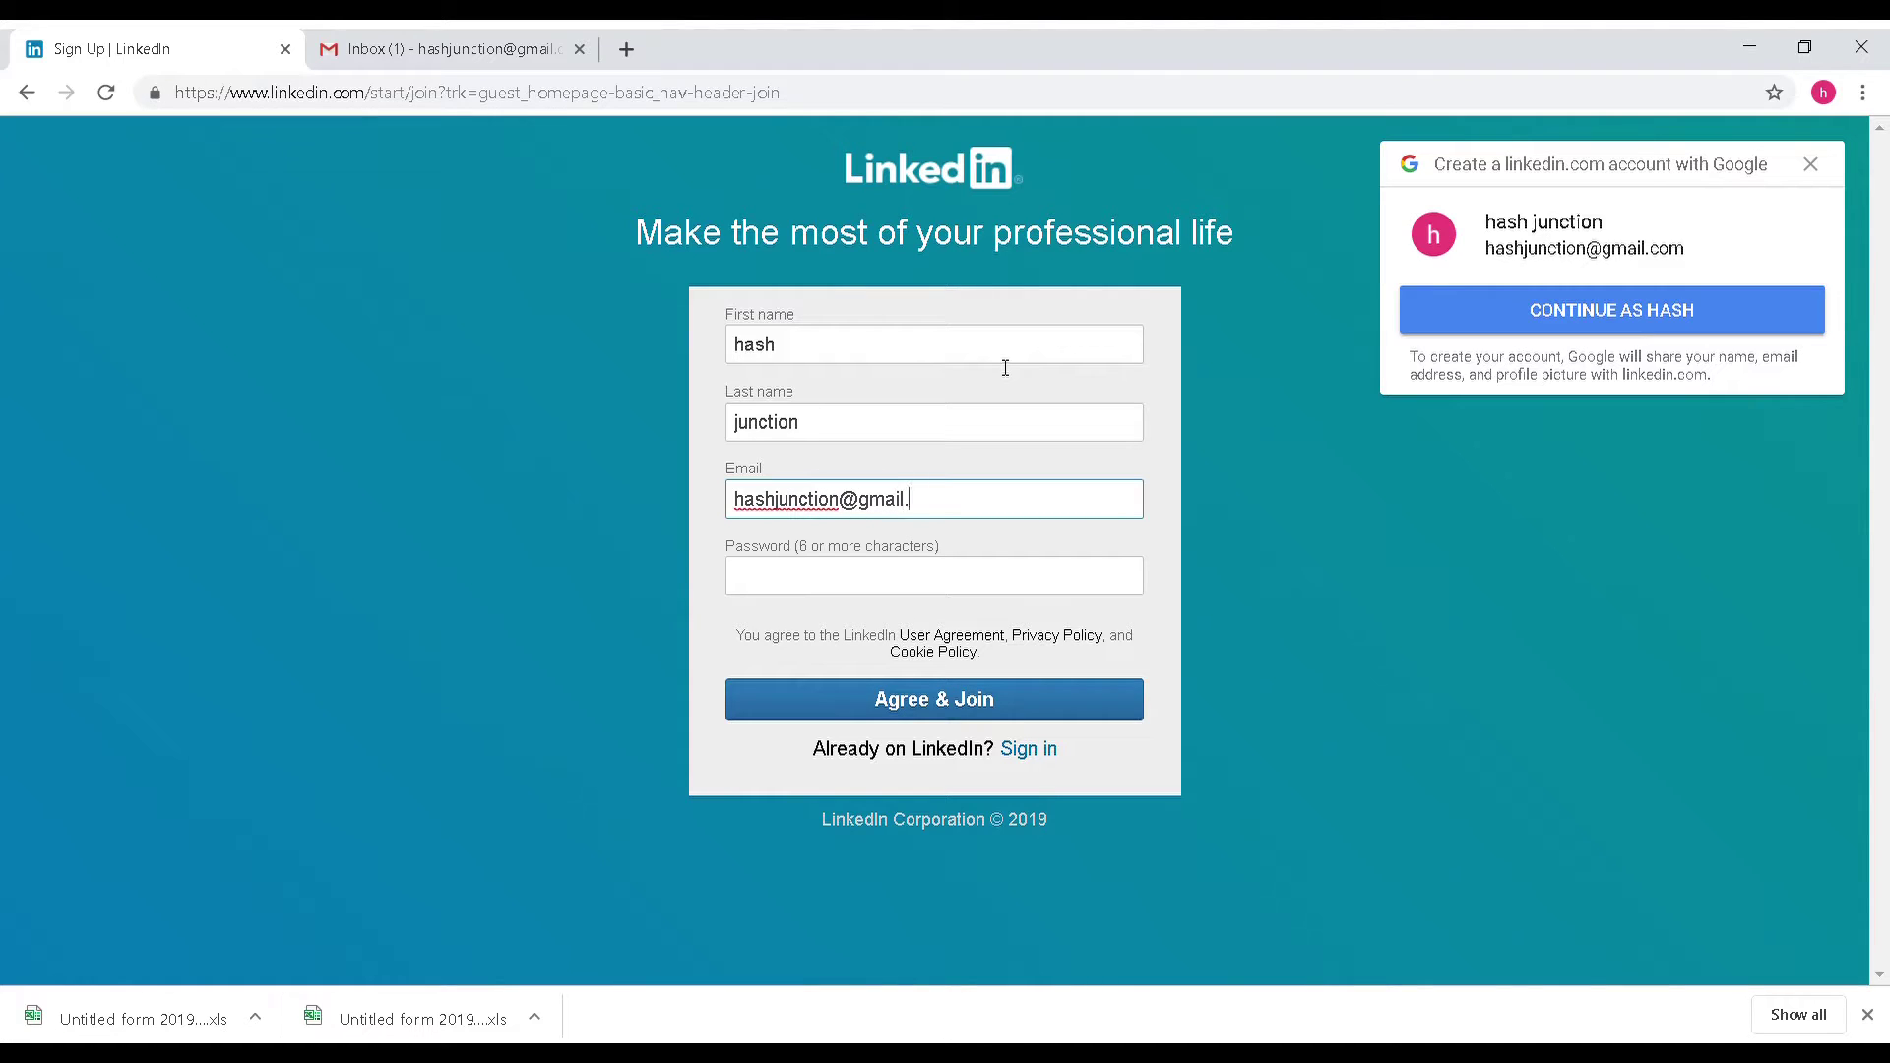
# - Fill in the account e-mail address and password, then agree and join
pyautogui.click(975, 581)
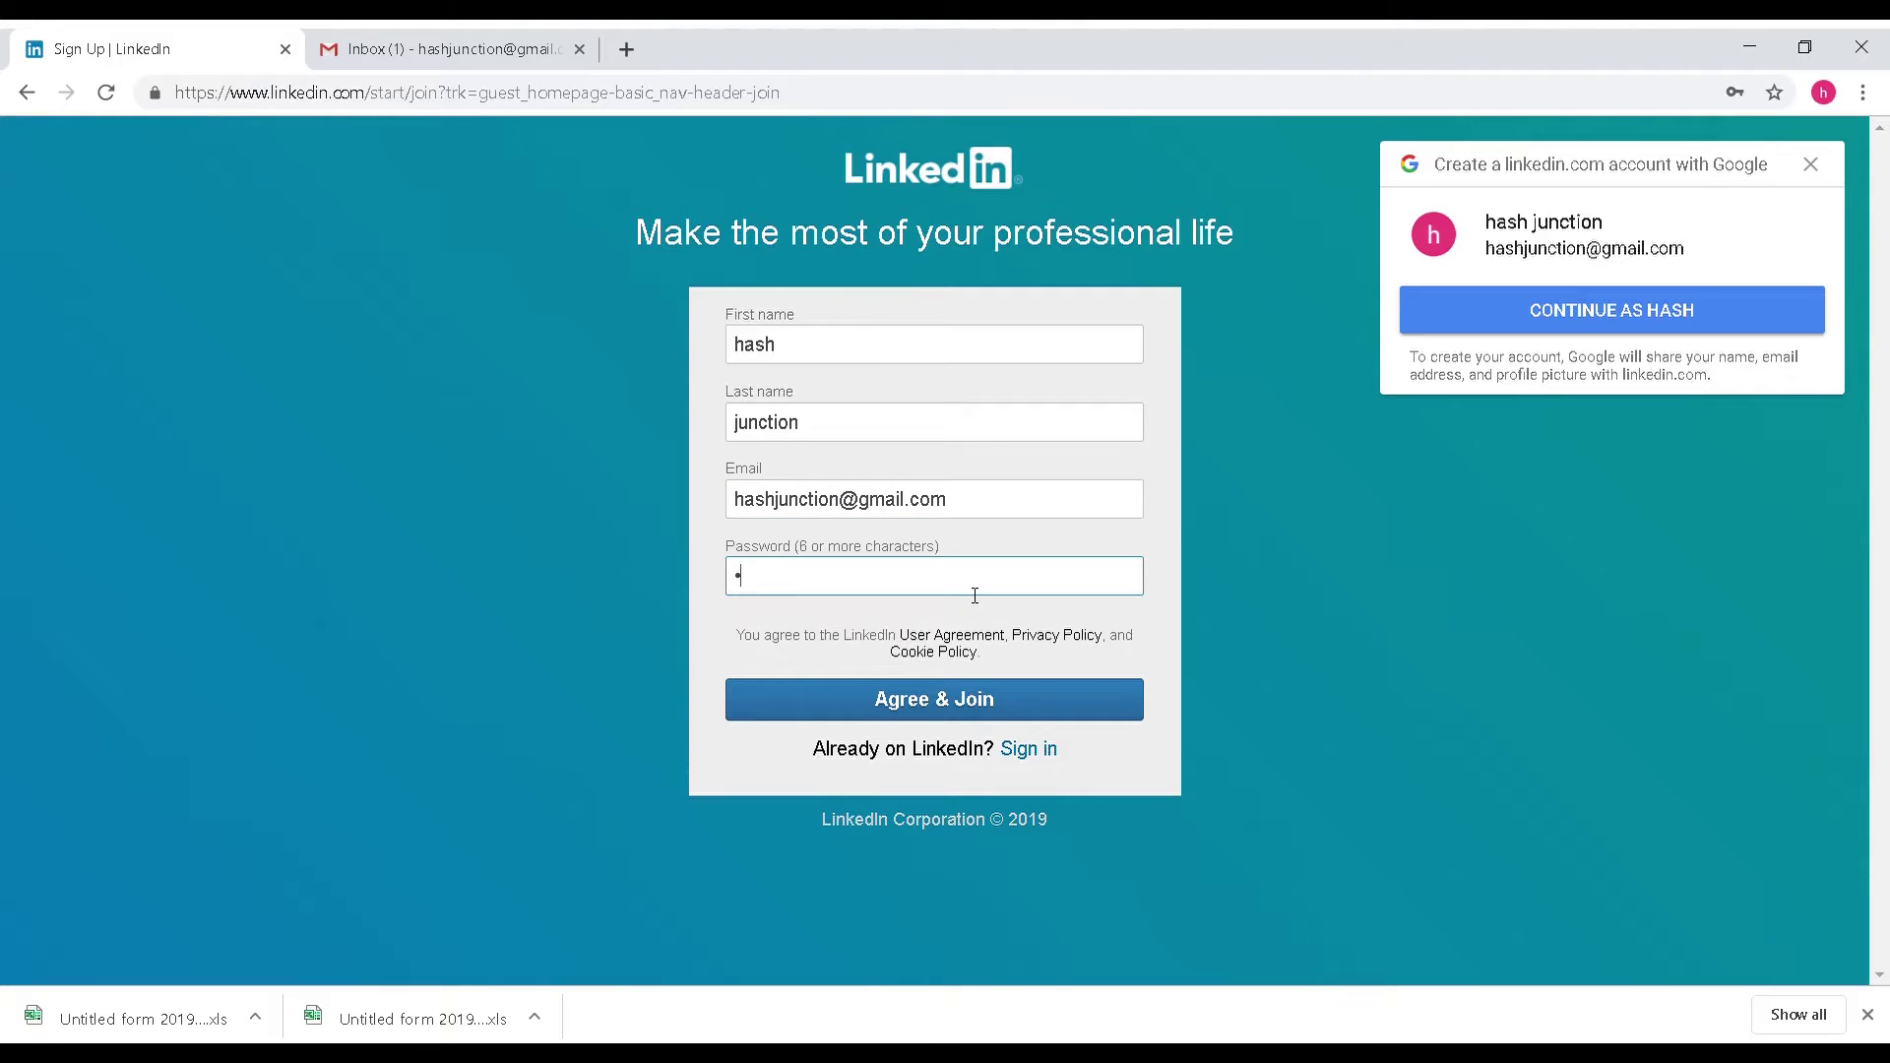
pyautogui.click(988, 723)
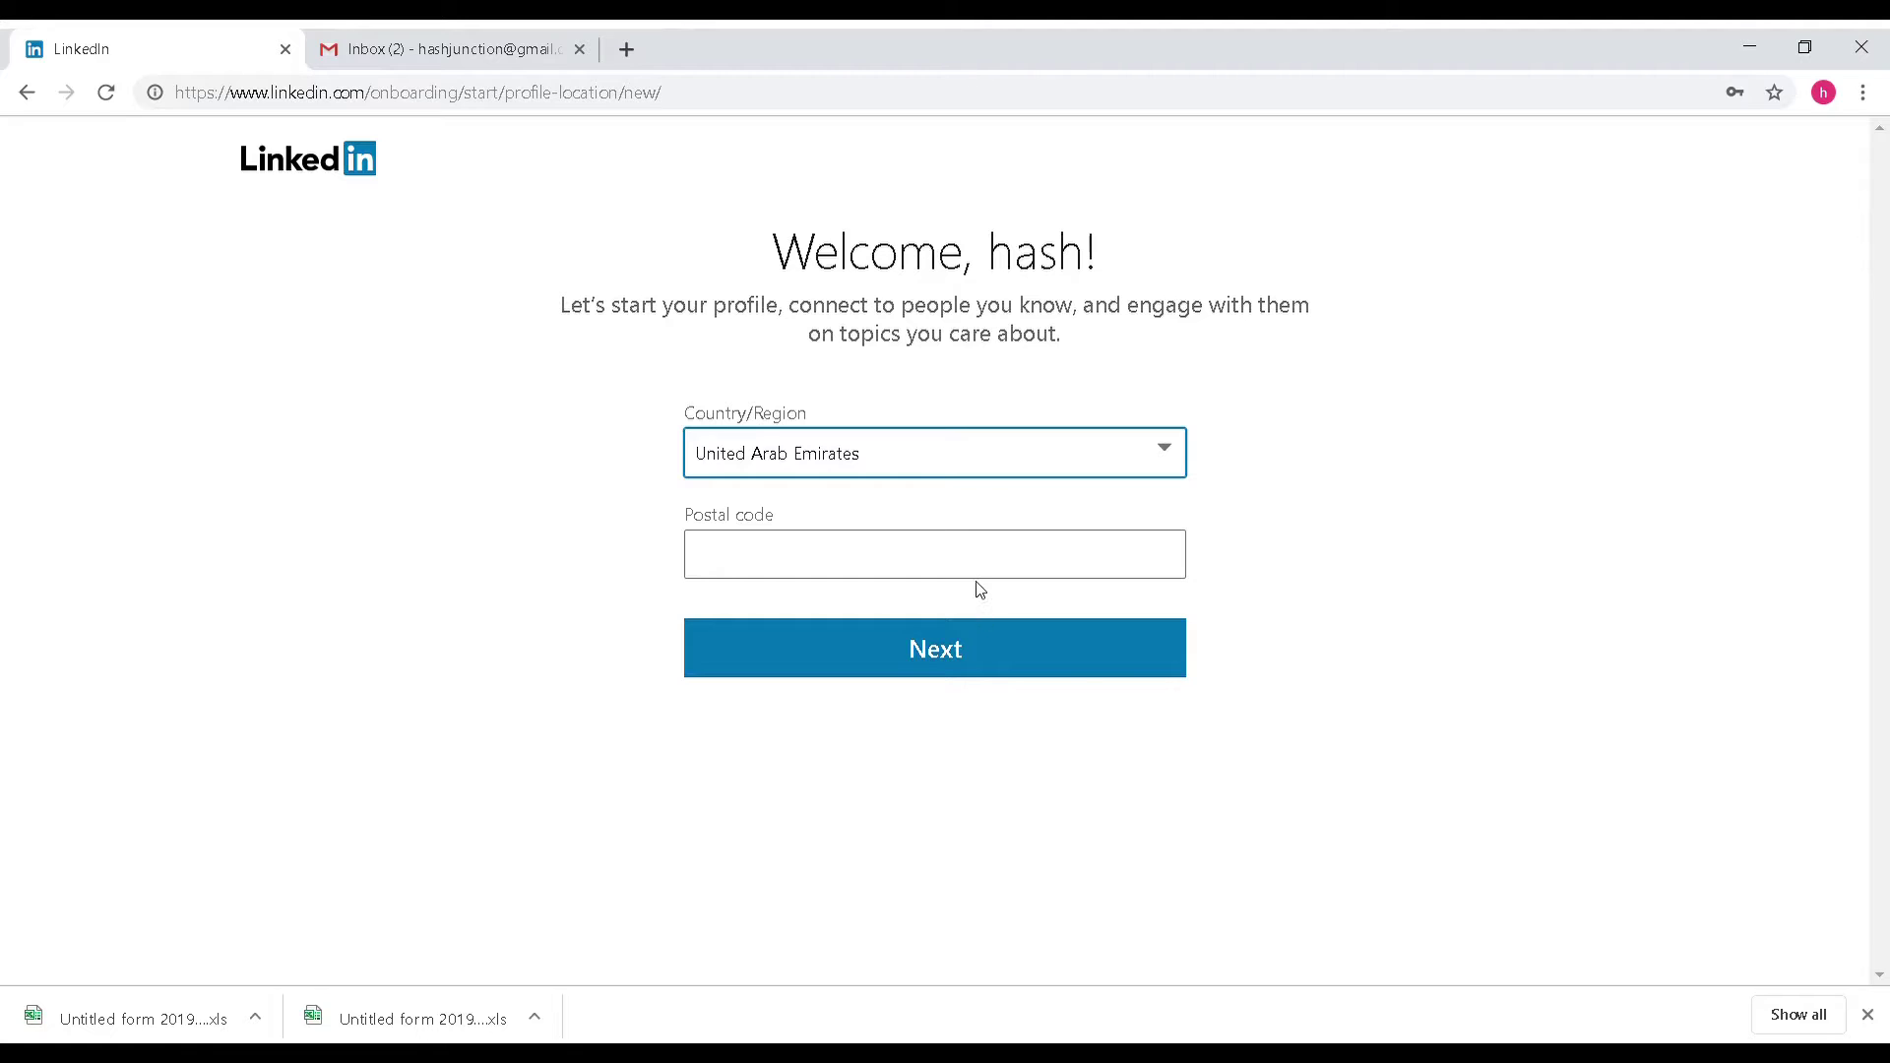
# - Choose India as country, Kerala as province and Ernakulam as city/district
pyautogui.write('India')
pyautogui.press('Tab')
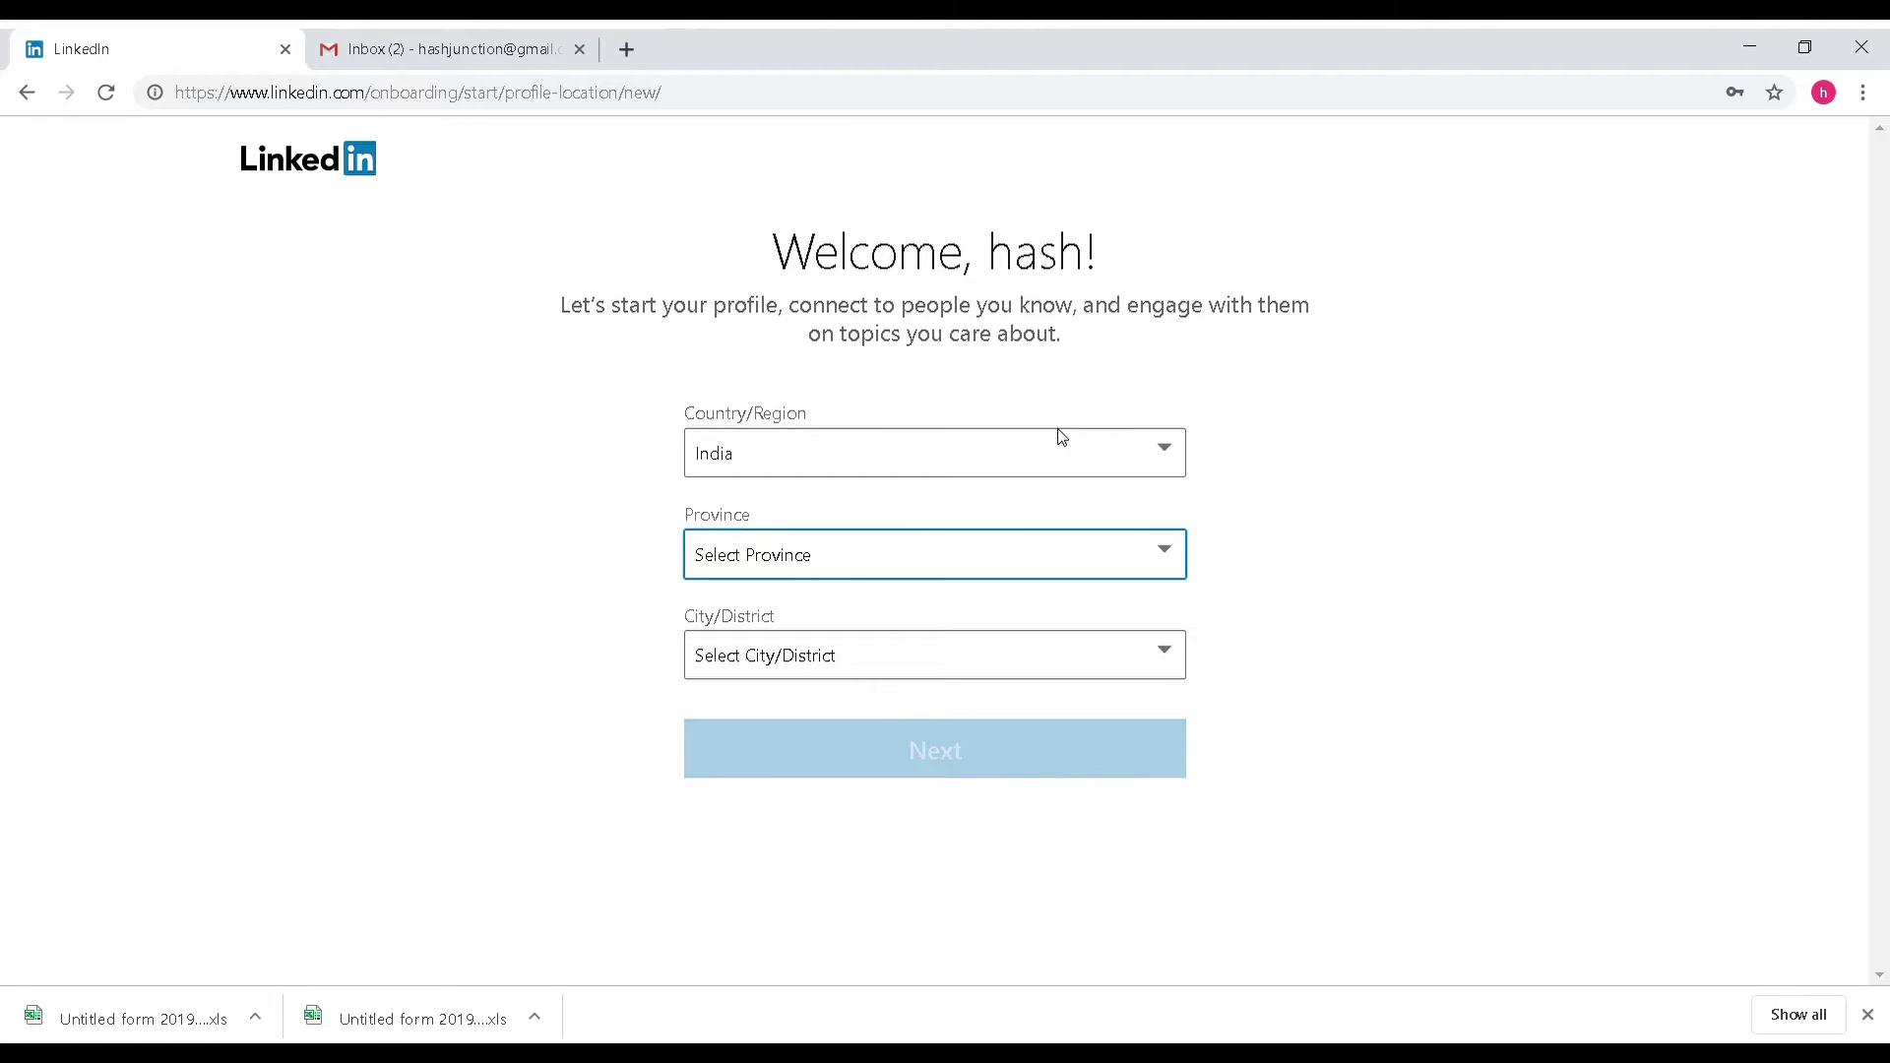
pyautogui.write('Kerala')
pyautogui.press('Tab')
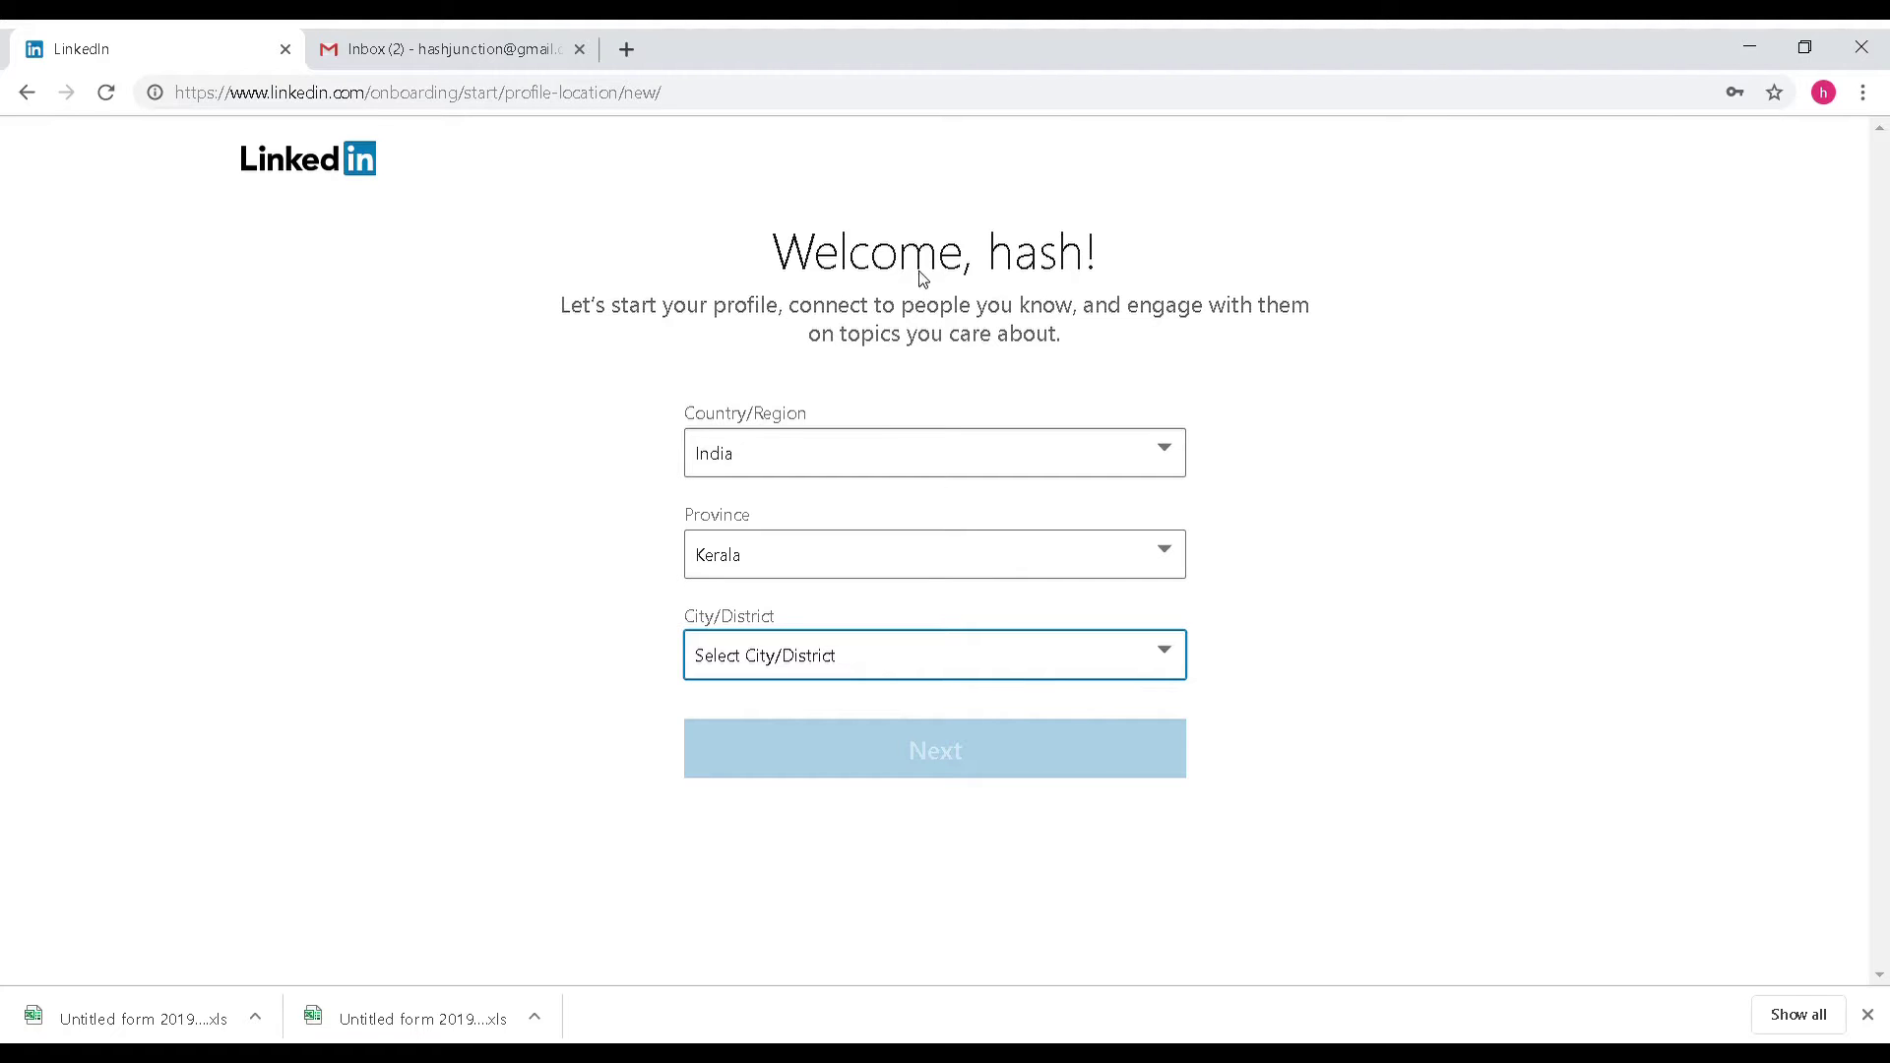
pyautogui.press('e')
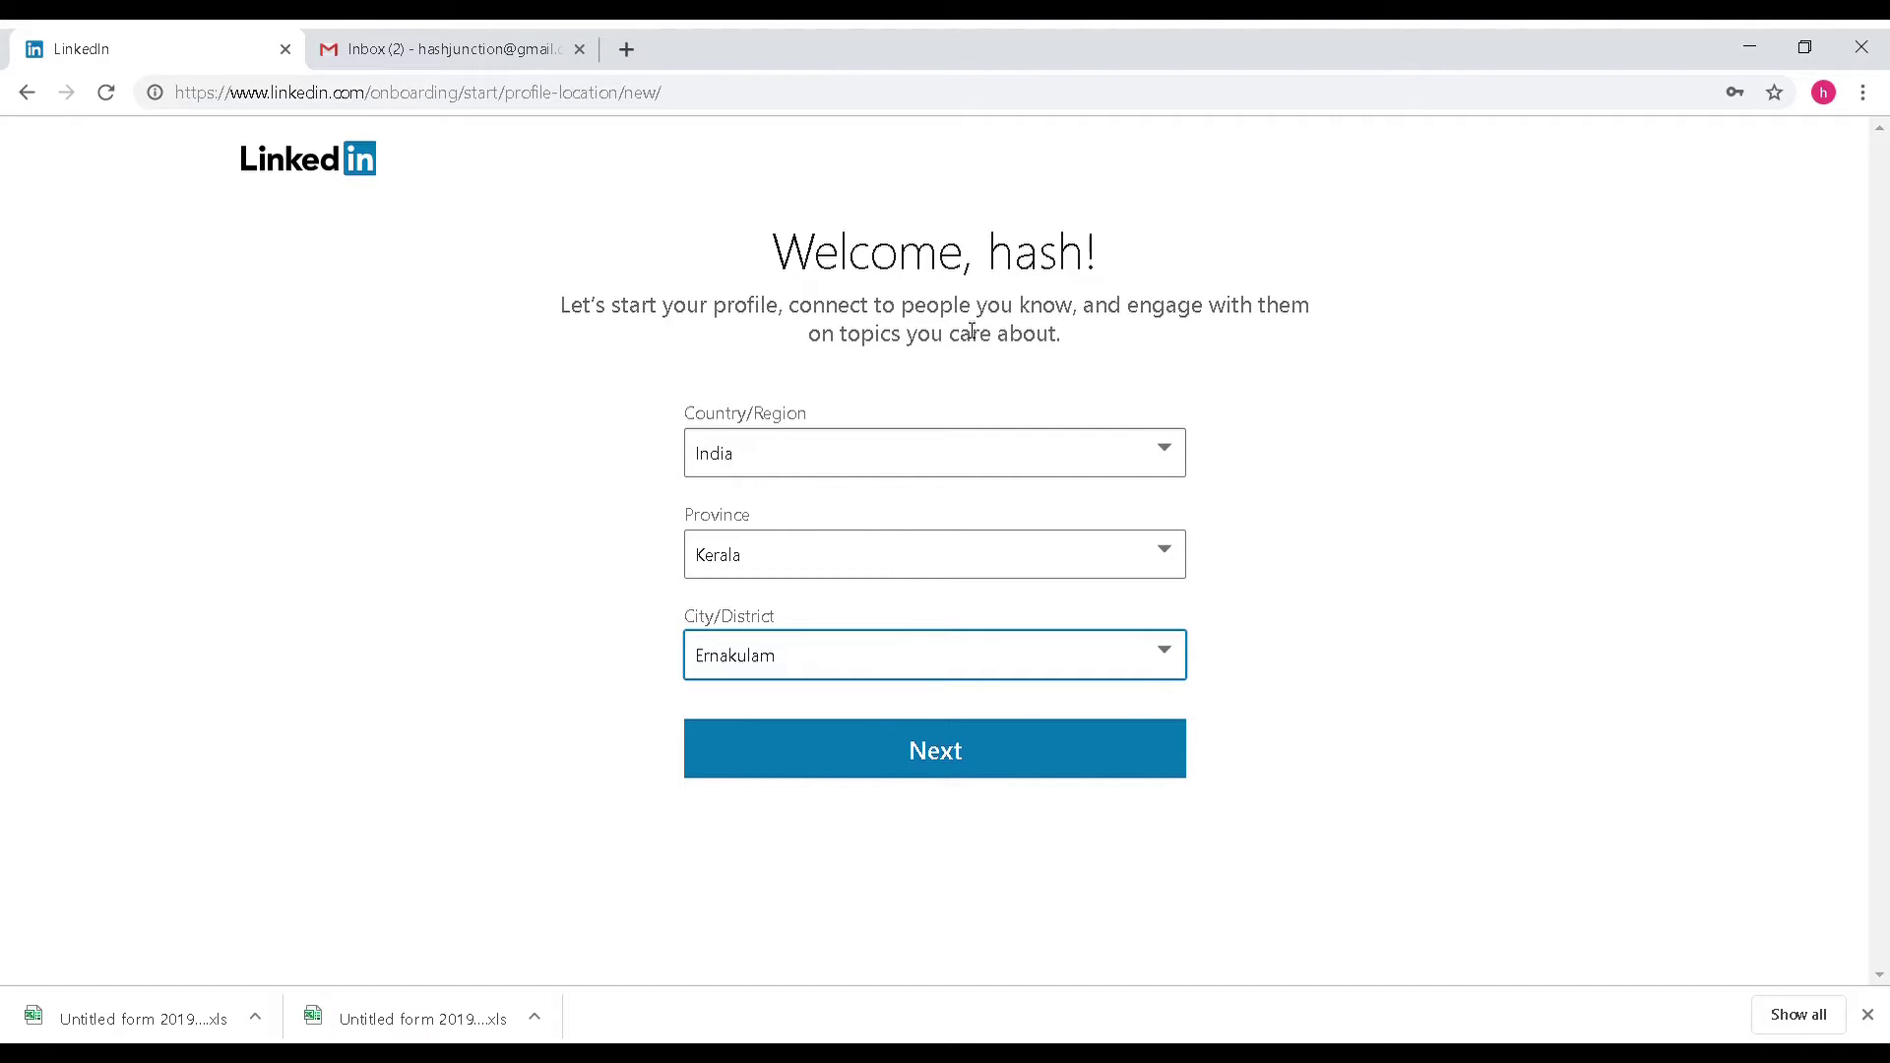
# - Continue past location and pick Social Media Manager as the most recent job title
pyautogui.click(982, 751)
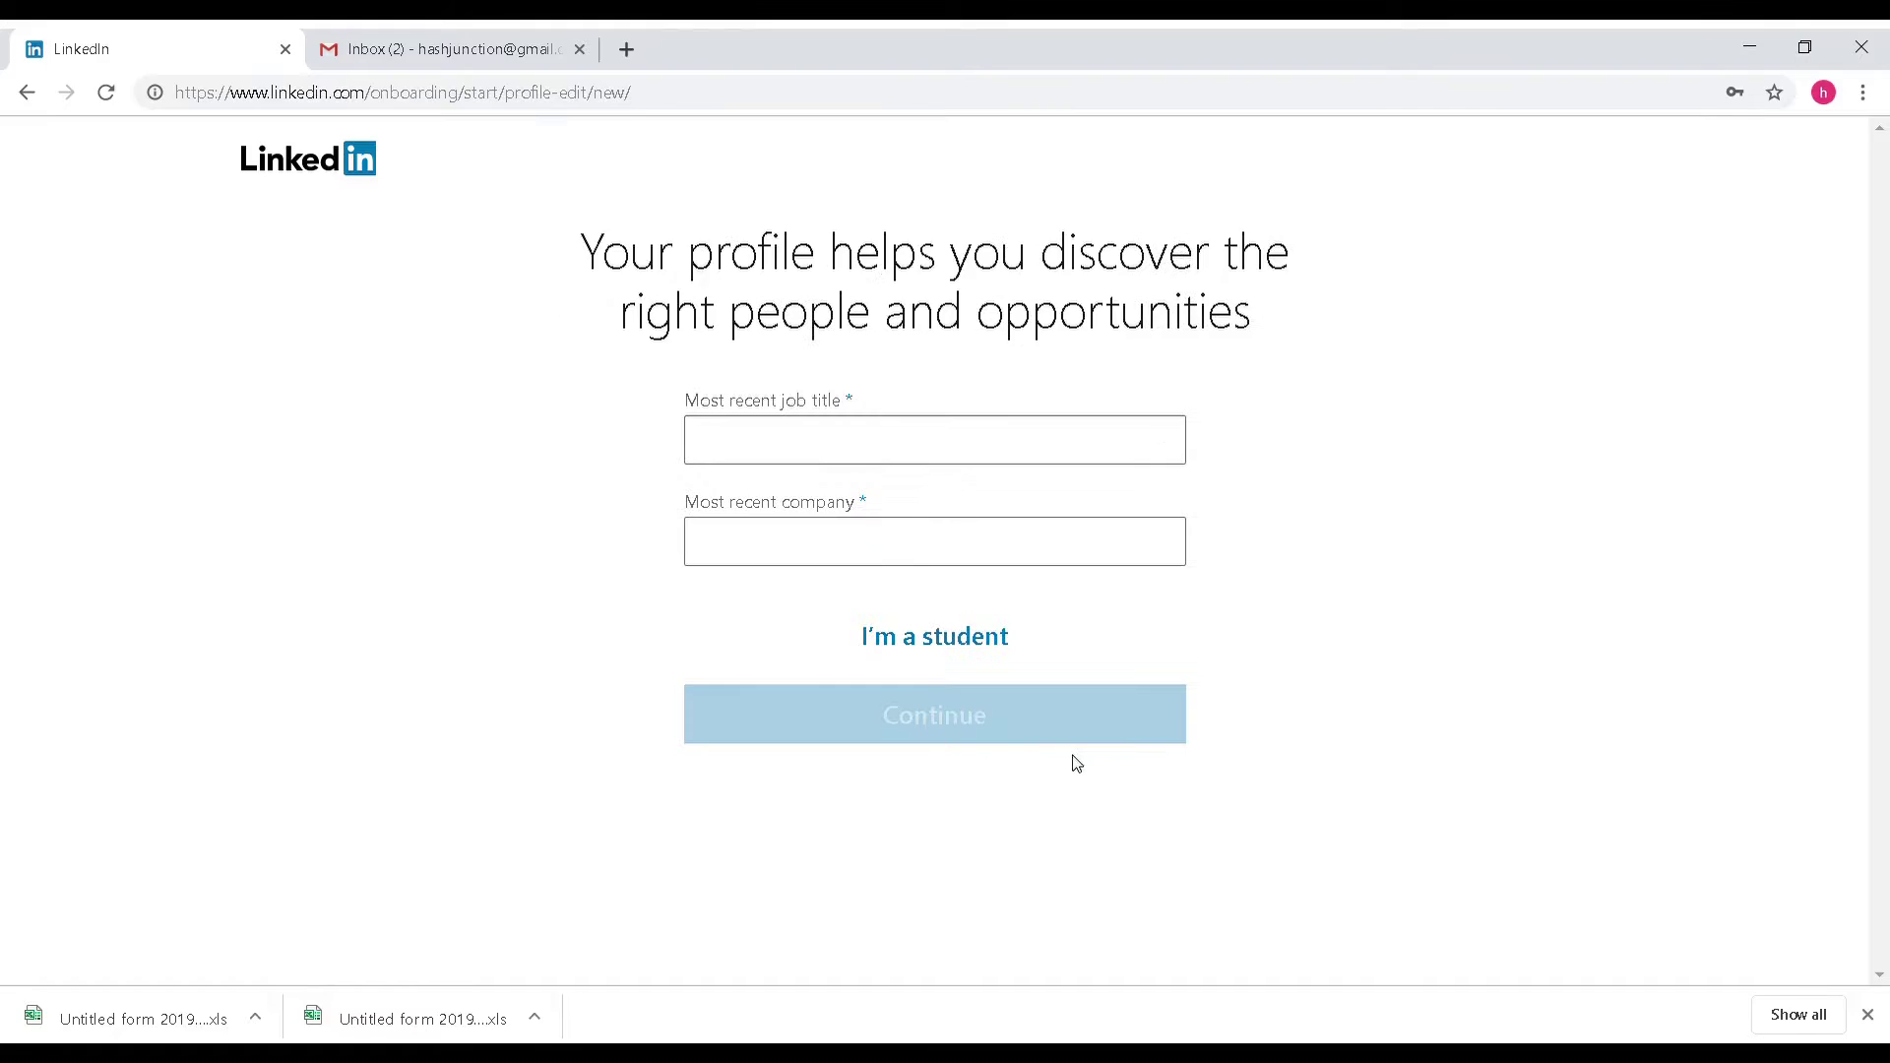
pyautogui.click(871, 452)
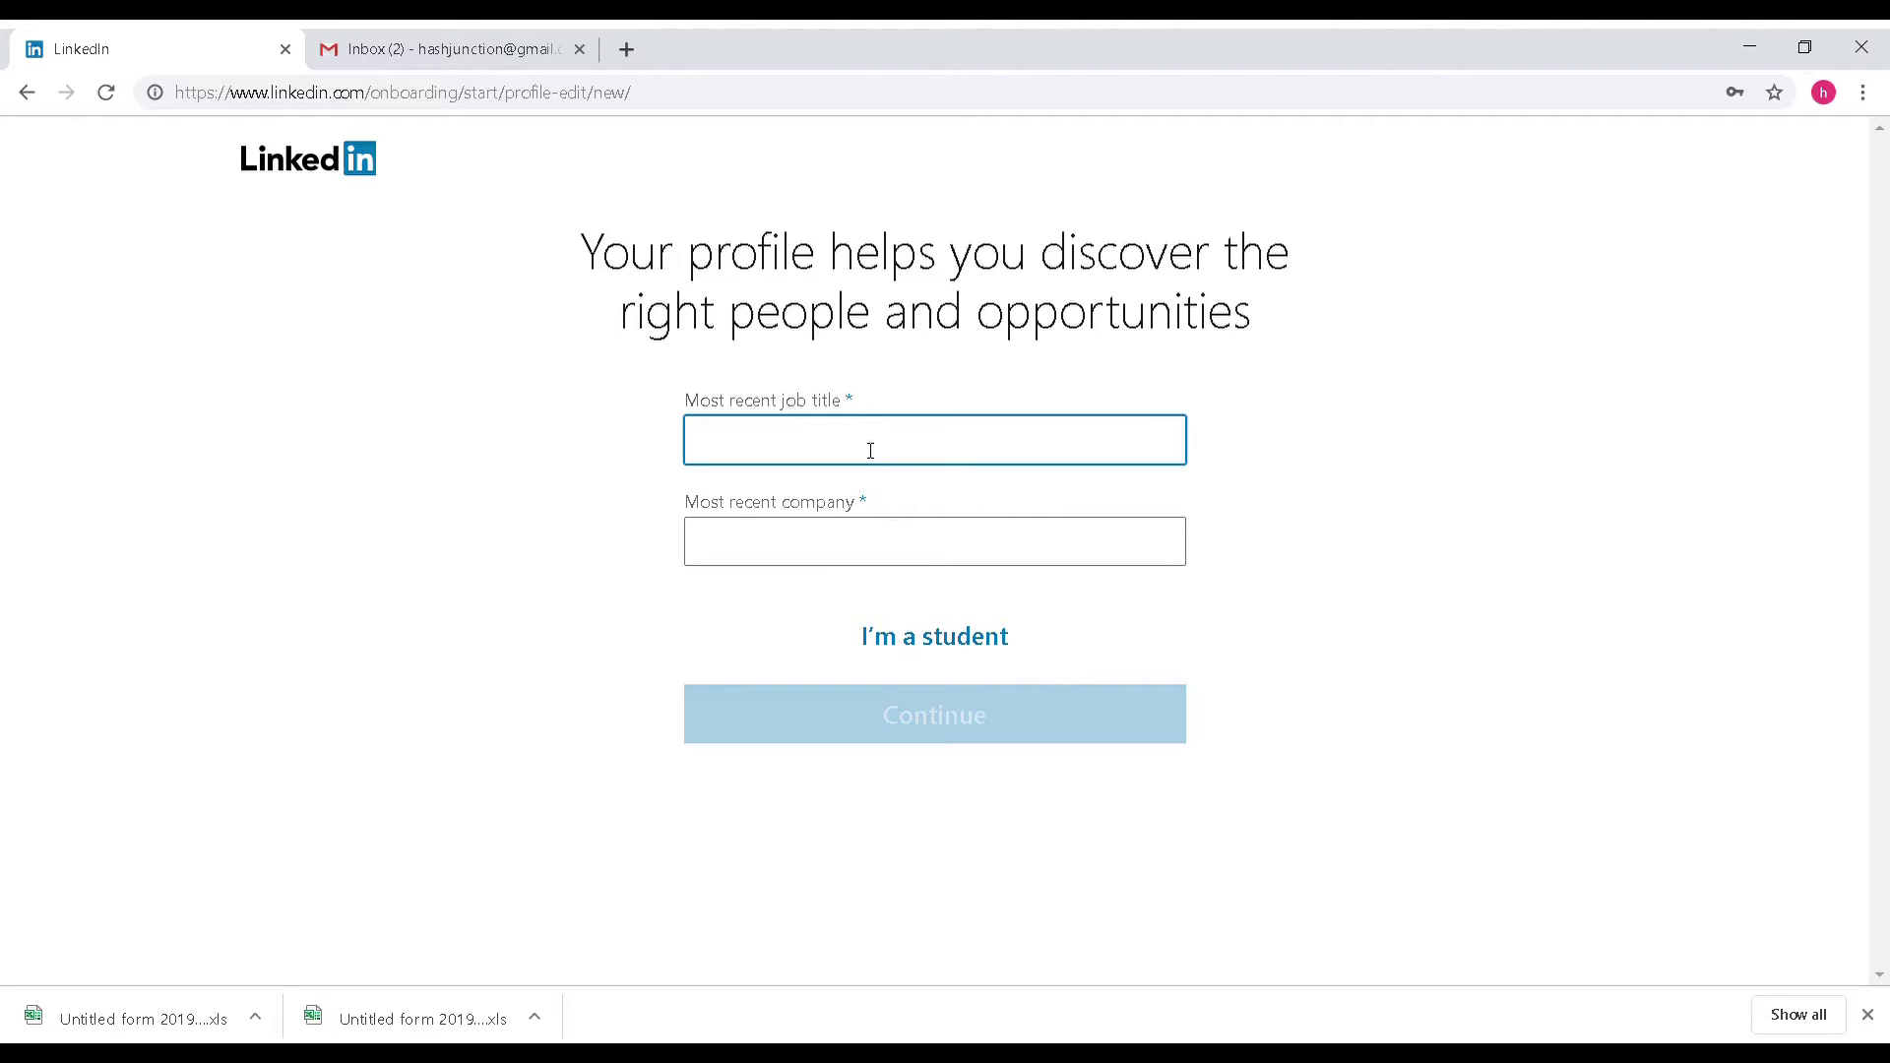
pyautogui.write('Software Engineer')
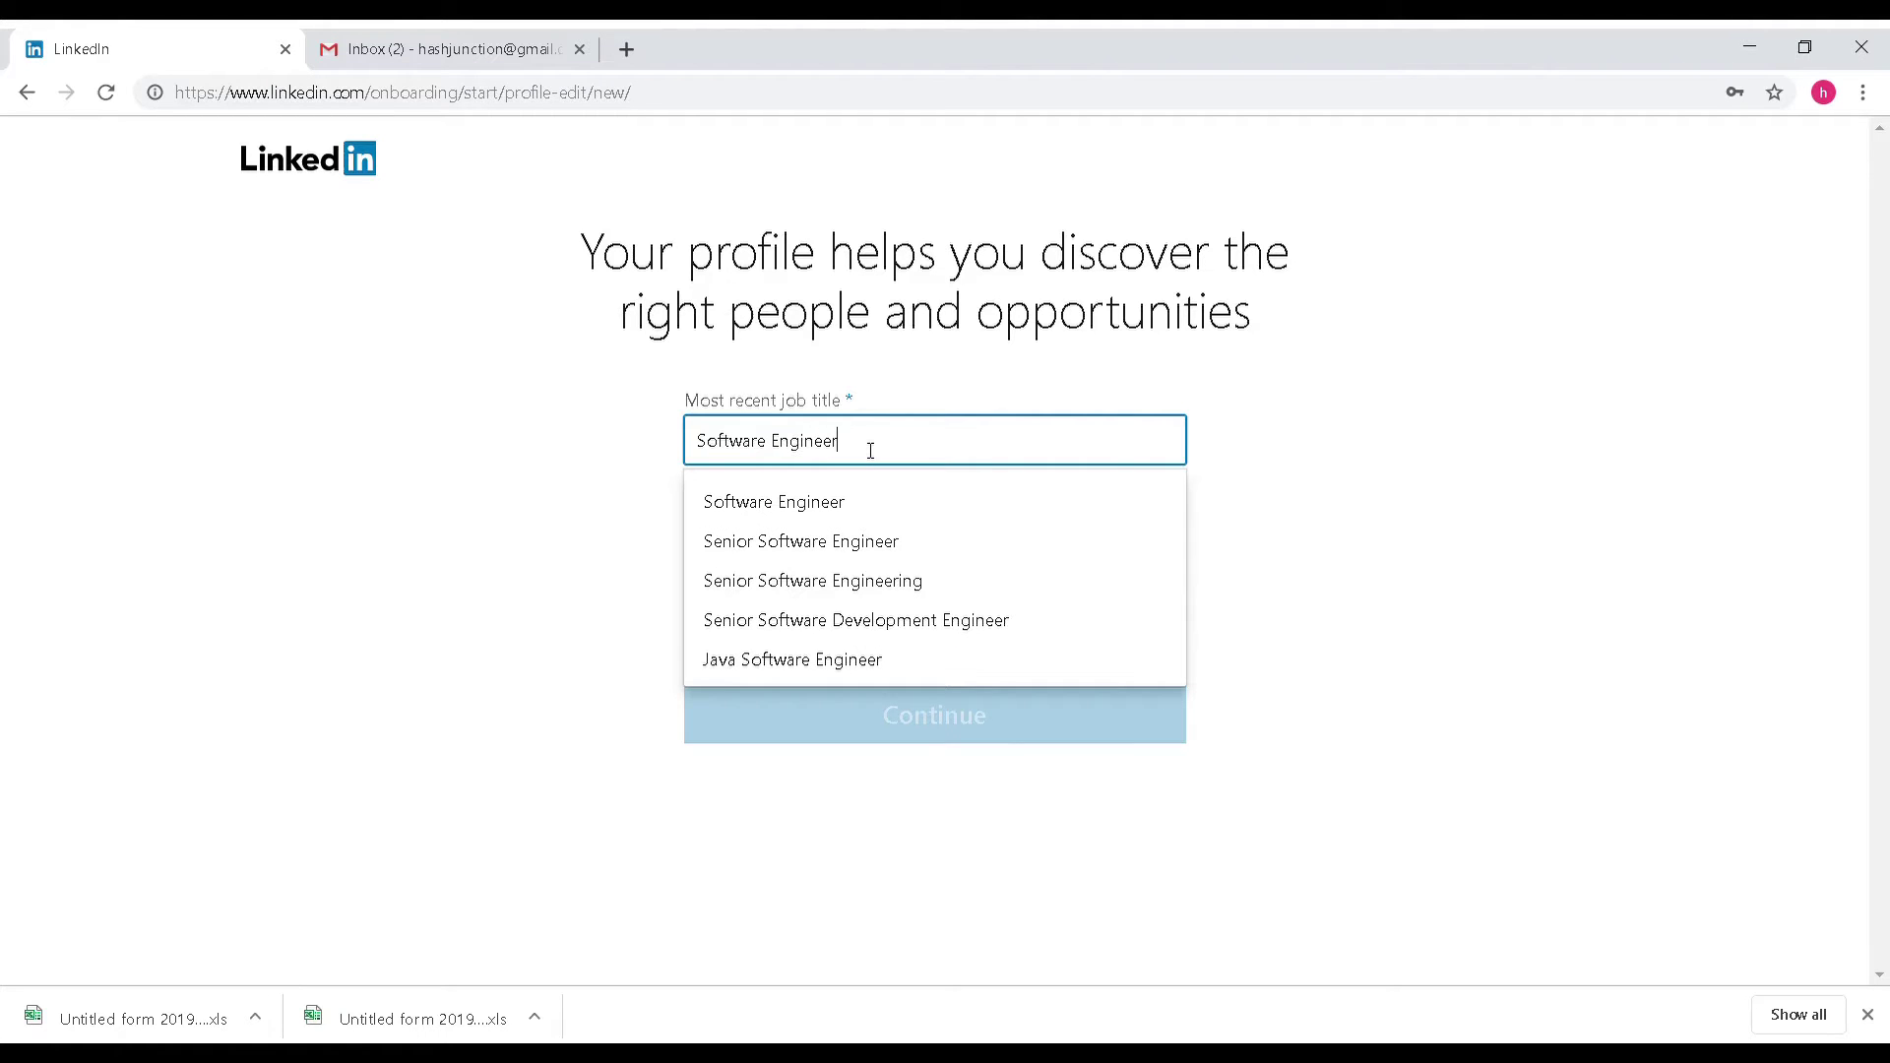
pyautogui.write('\\')
pyautogui.press('BackSpace')
pyautogui.press('BackSpace')
pyautogui.press('BackSpace')
pyautogui.press('BackSpace')
pyautogui.press('BackSpace')
pyautogui.press('BackSpace')
pyautogui.press('BackSpace')
pyautogui.press('BackSpace')
pyautogui.press('BackSpace')
pyautogui.press('BackSpace')
pyautogui.press('BackSpace')
pyautogui.press('BackSpace')
pyautogui.press('BackSpace')
pyautogui.press('BackSpace')
pyautogui.press('BackSpace')
pyautogui.press('BackSpace')
pyautogui.press('BackSpace')
pyautogui.press('BackSpace')
pyautogui.write('Social media')
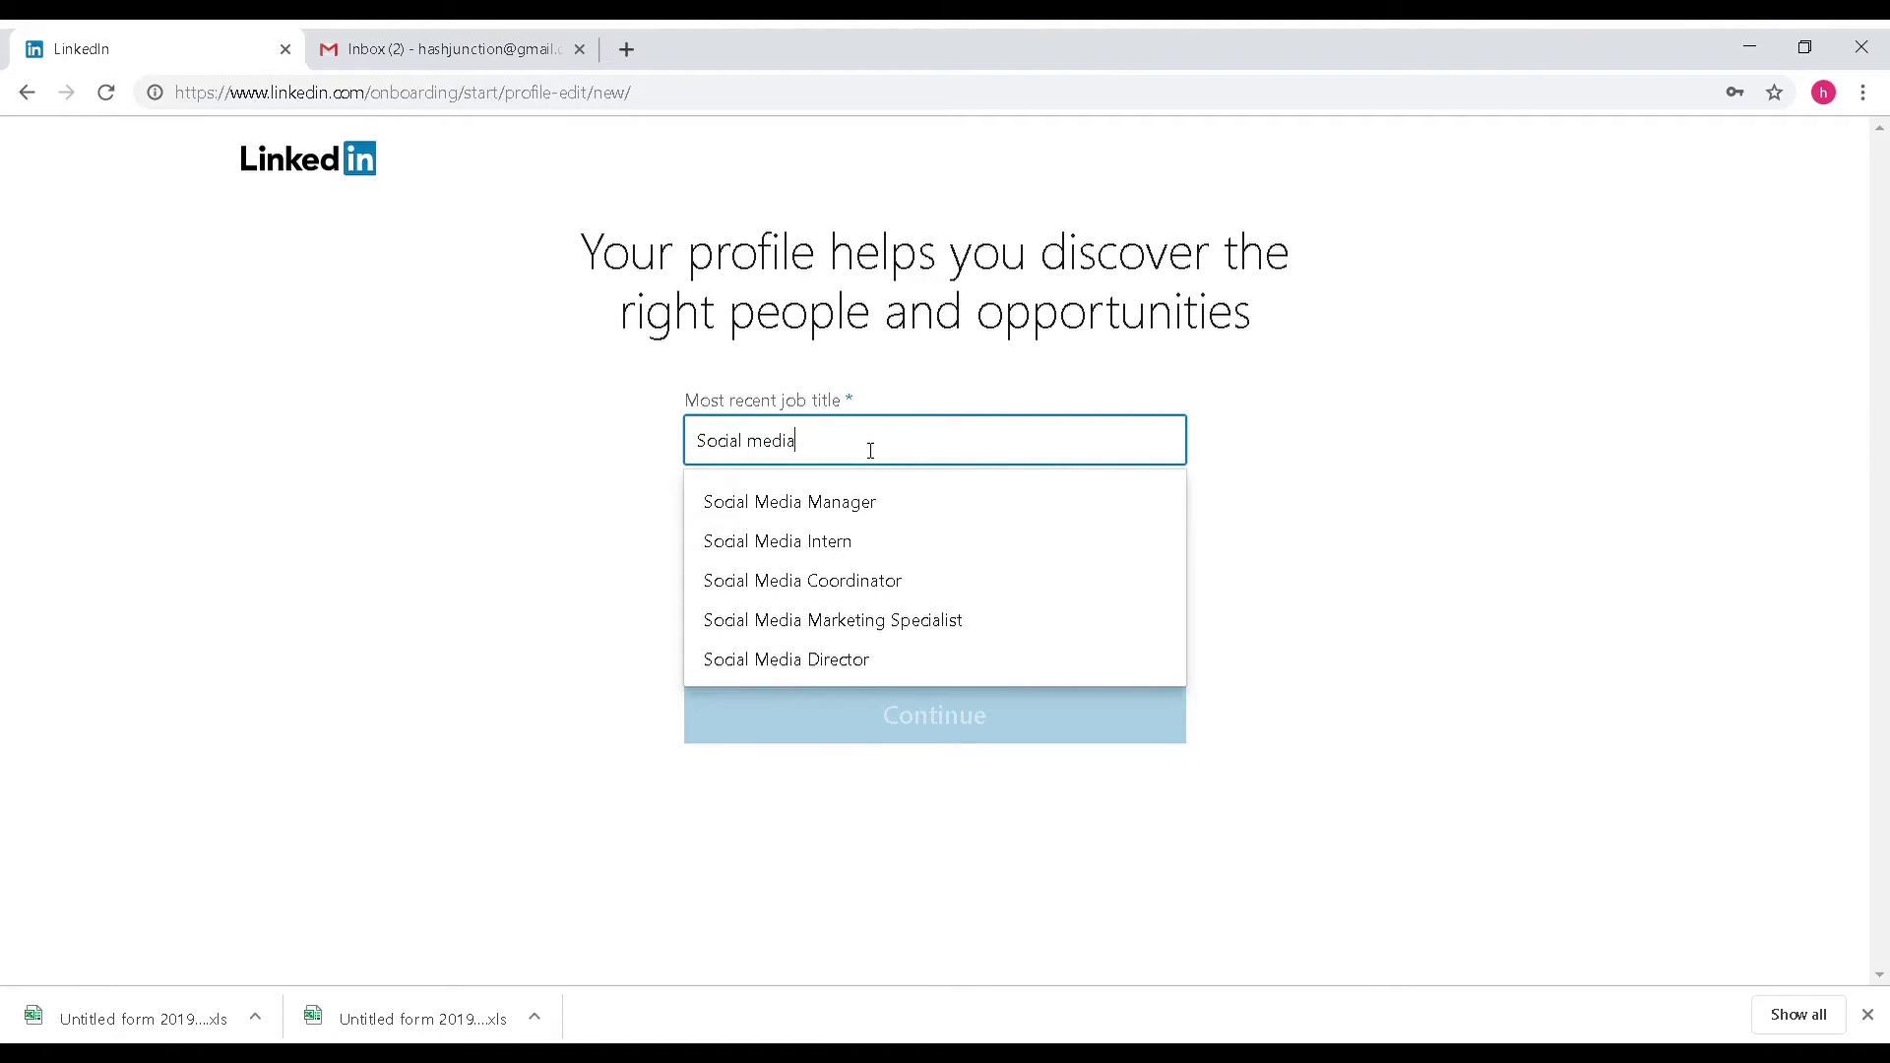
pyautogui.click(858, 504)
pyautogui.click(843, 542)
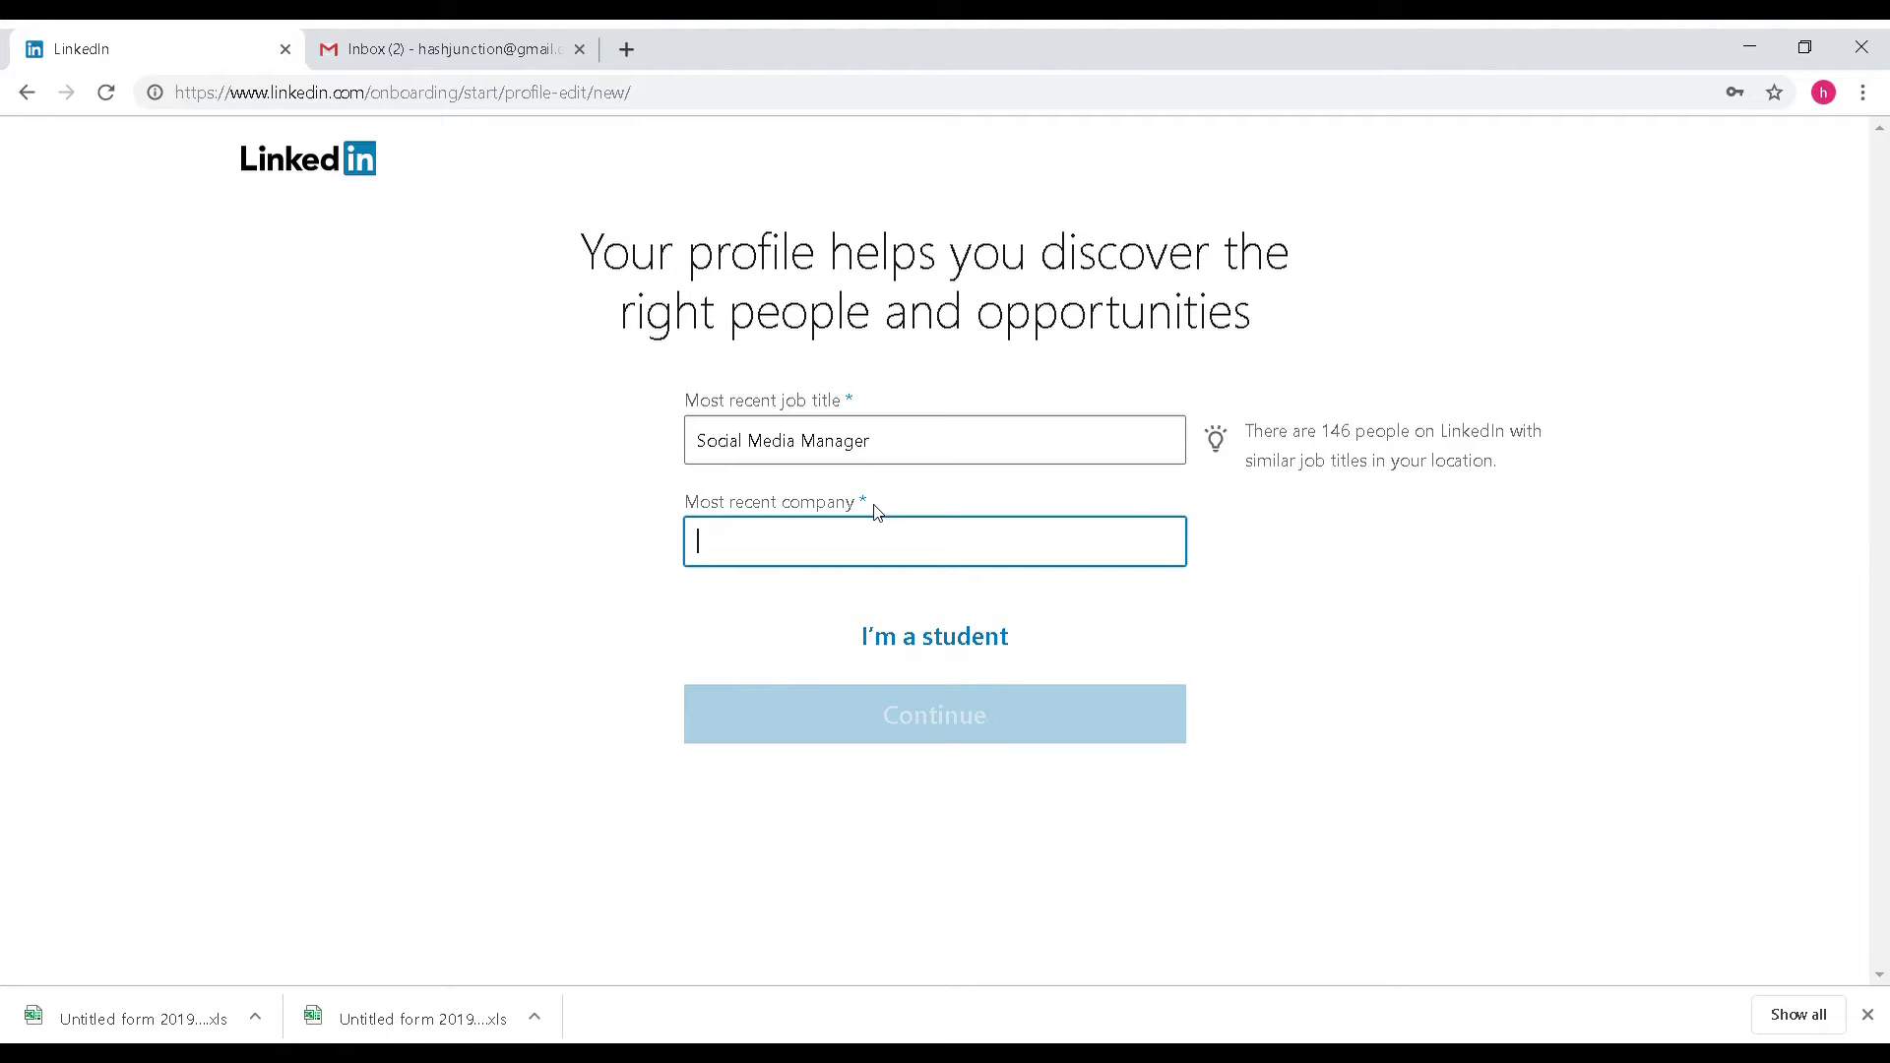
# - Try company entries, picking Canara Bank and then replacing it with ICICI Bank
pyautogui.write('canat')
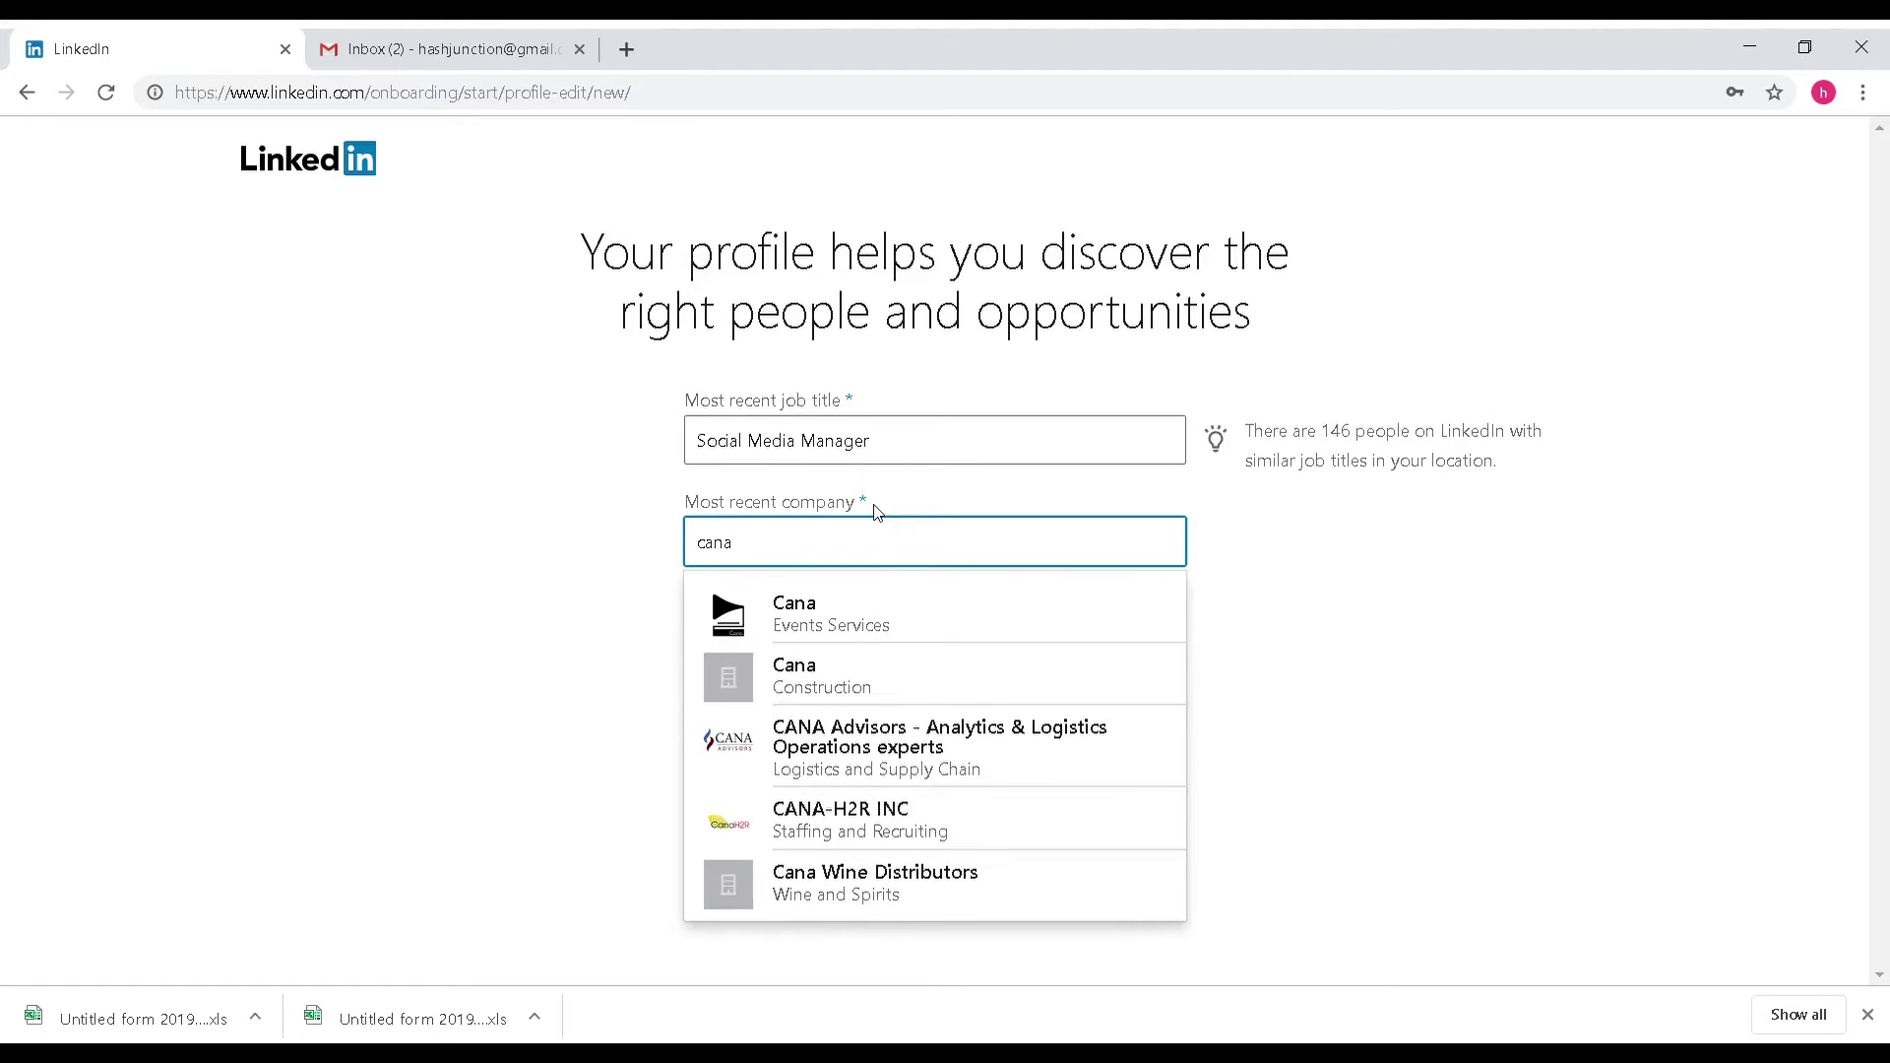
pyautogui.press('BackSpace')
pyautogui.write('ra')
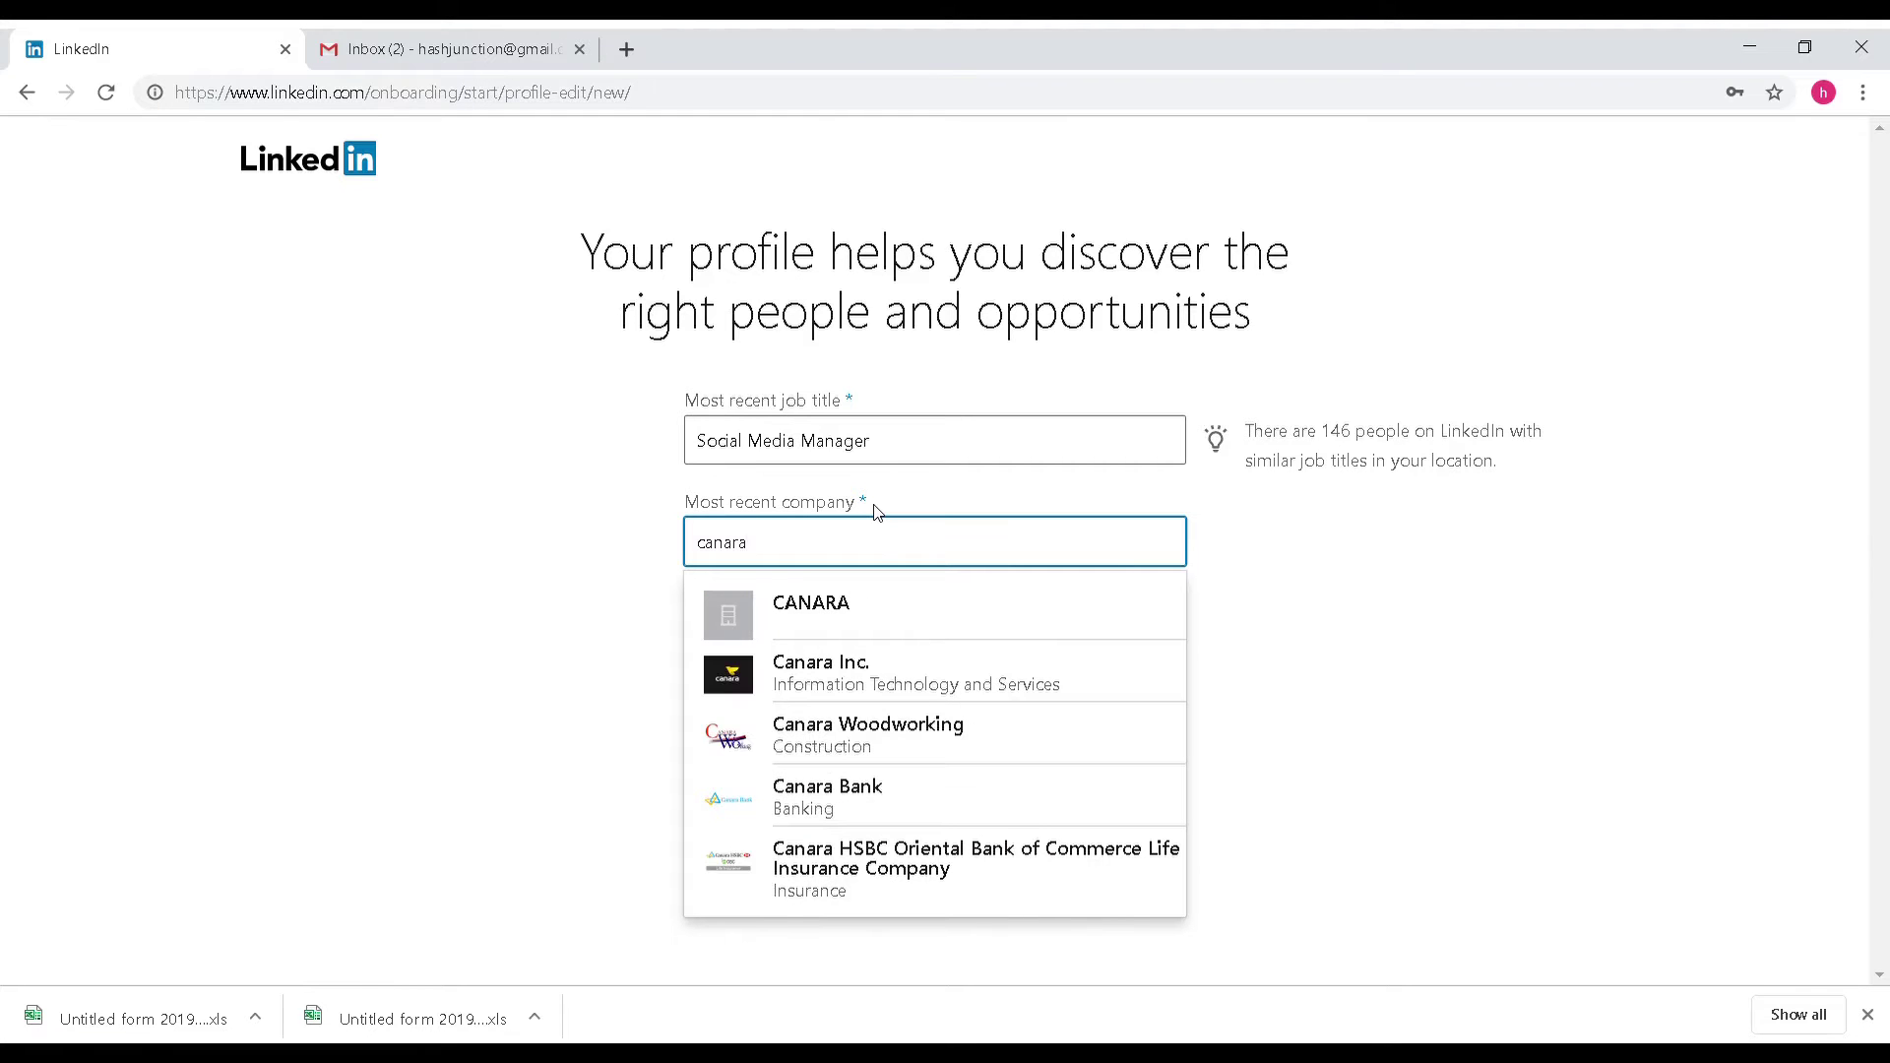
pyautogui.write(' bank')
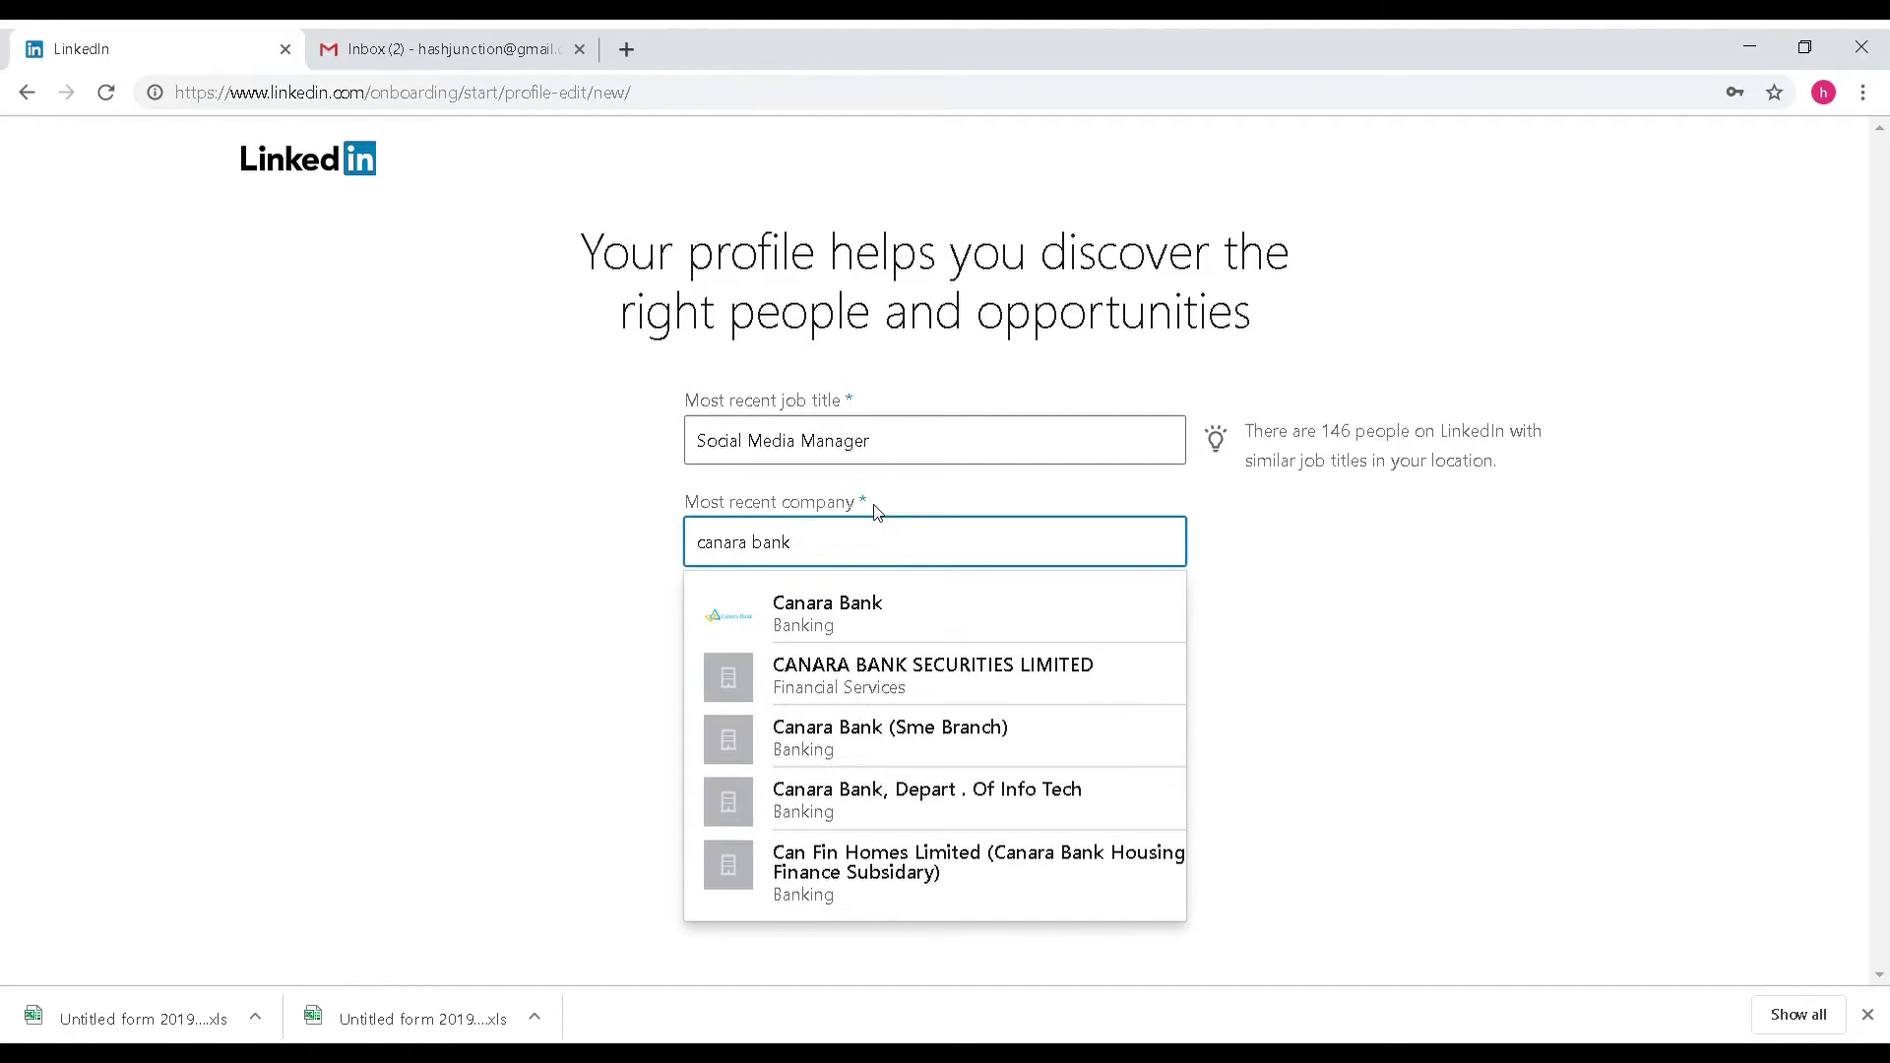
pyautogui.click(881, 632)
pyautogui.moveTo(843, 552); pyautogui.dragTo(508, 541)
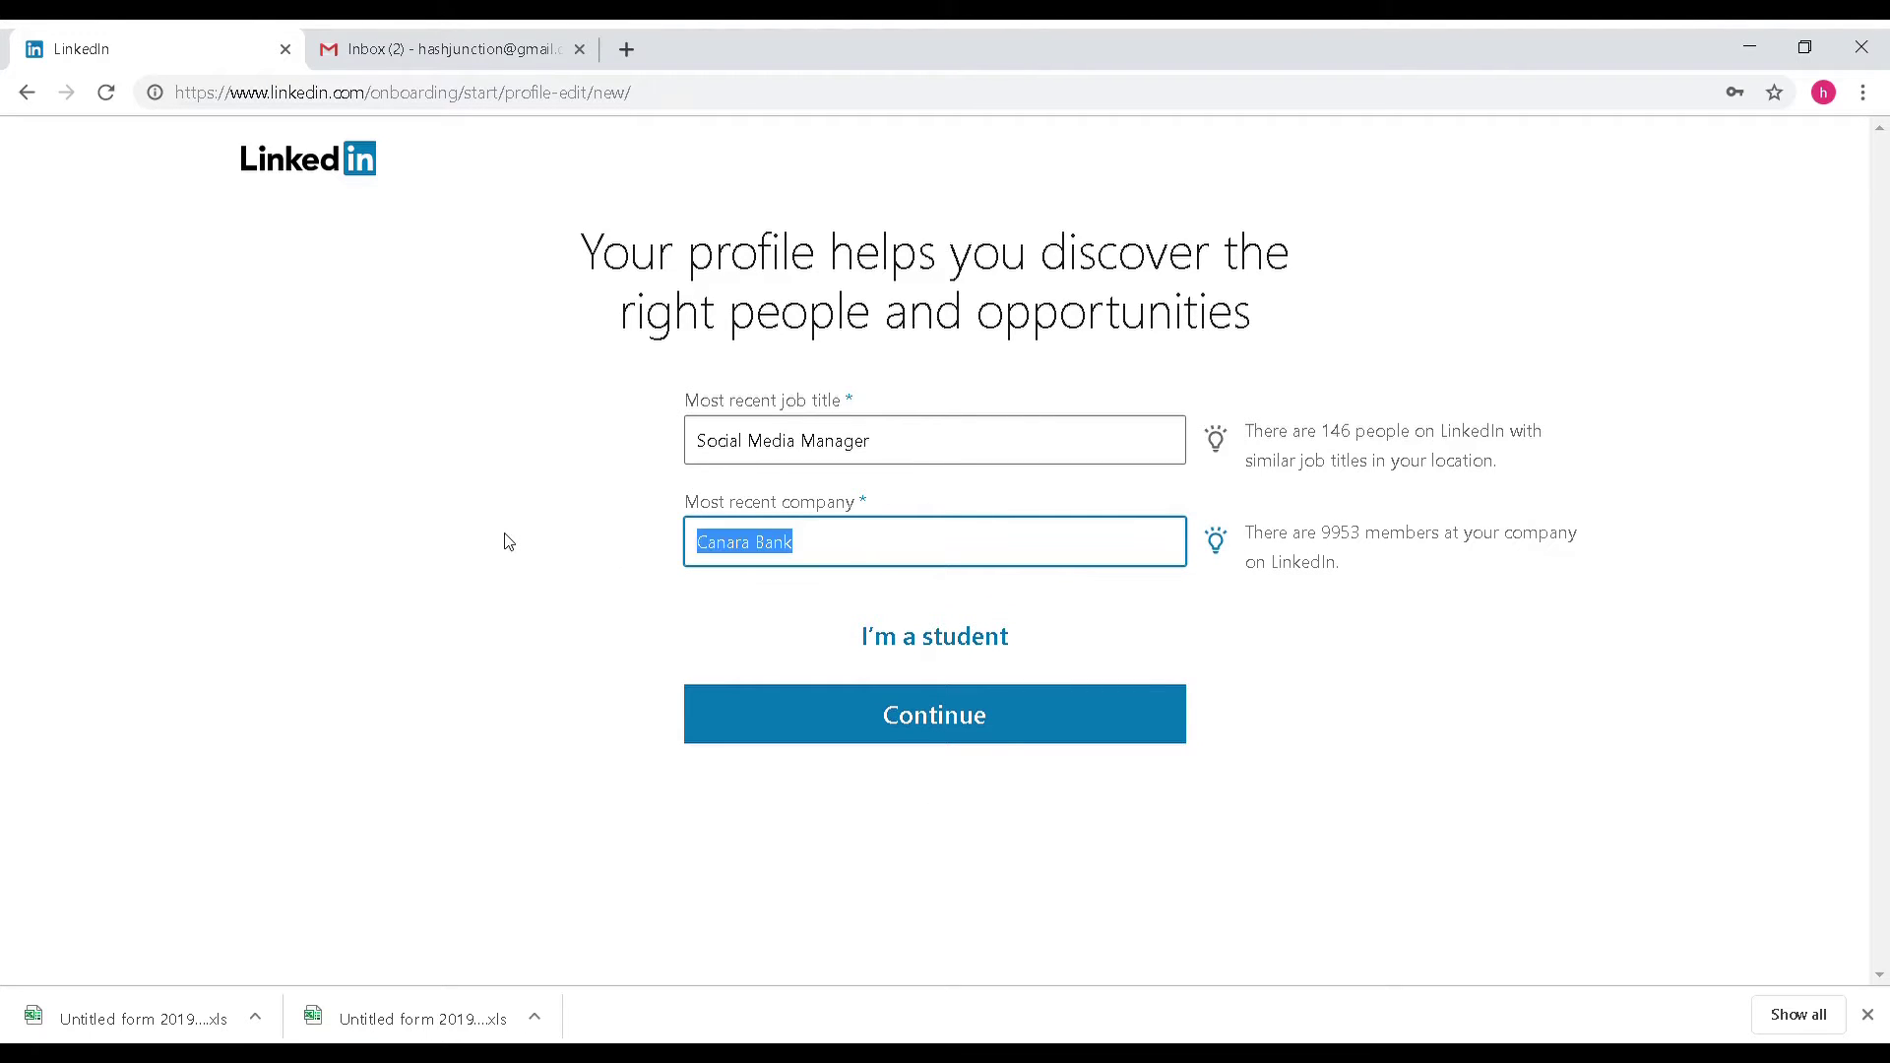
pyautogui.press('BackSpace')
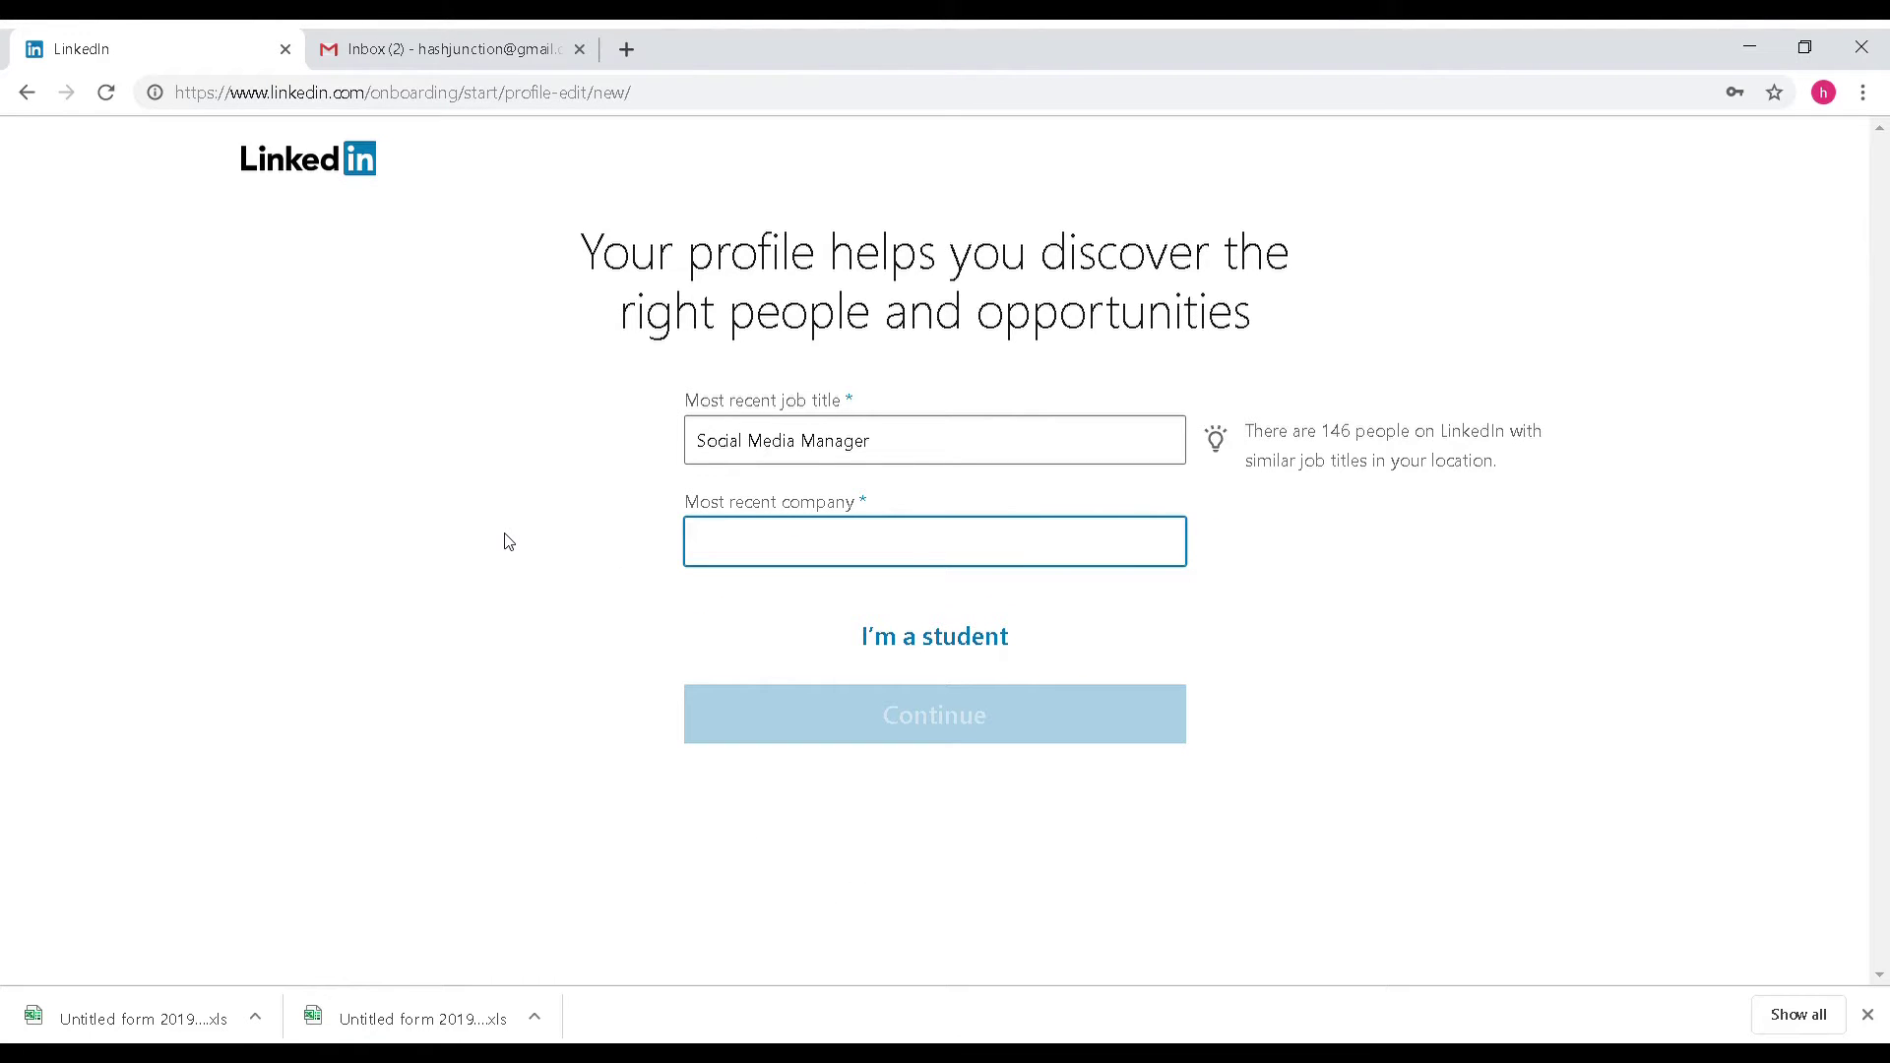
pyautogui.write('icic')
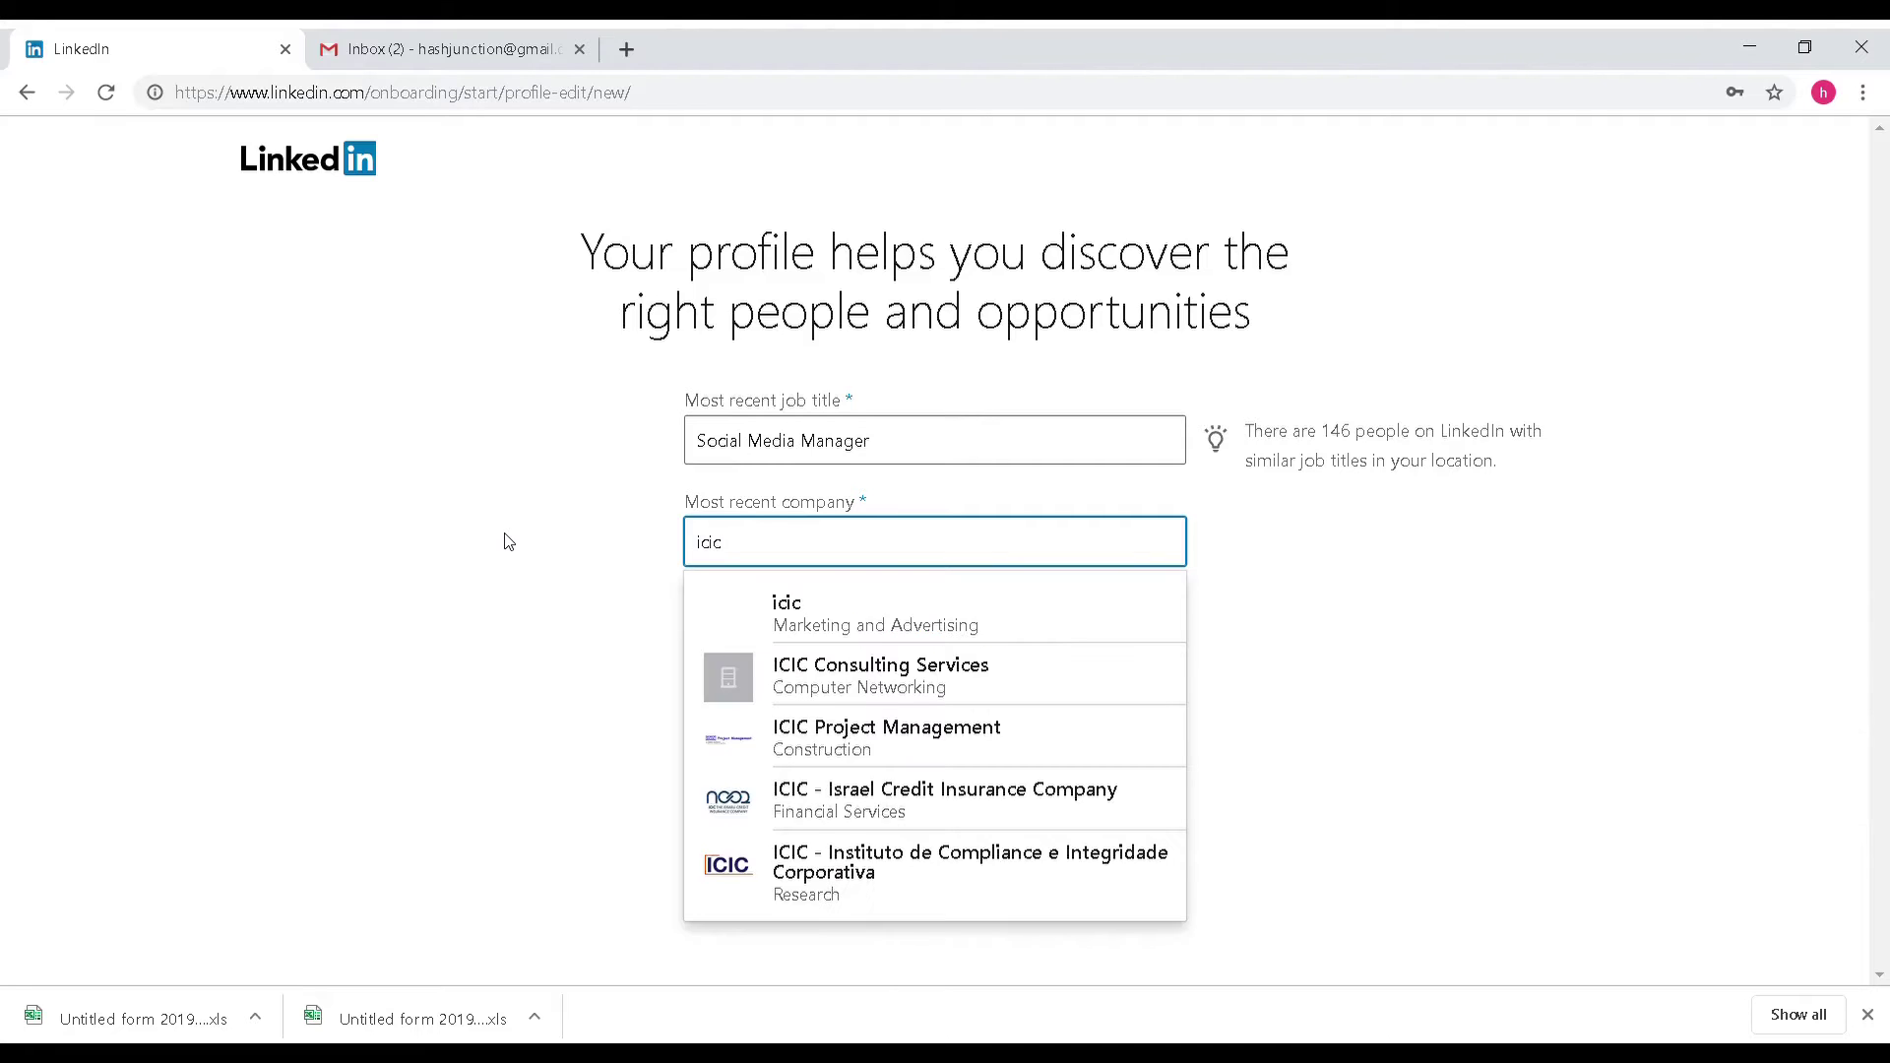
pyautogui.write('i bank')
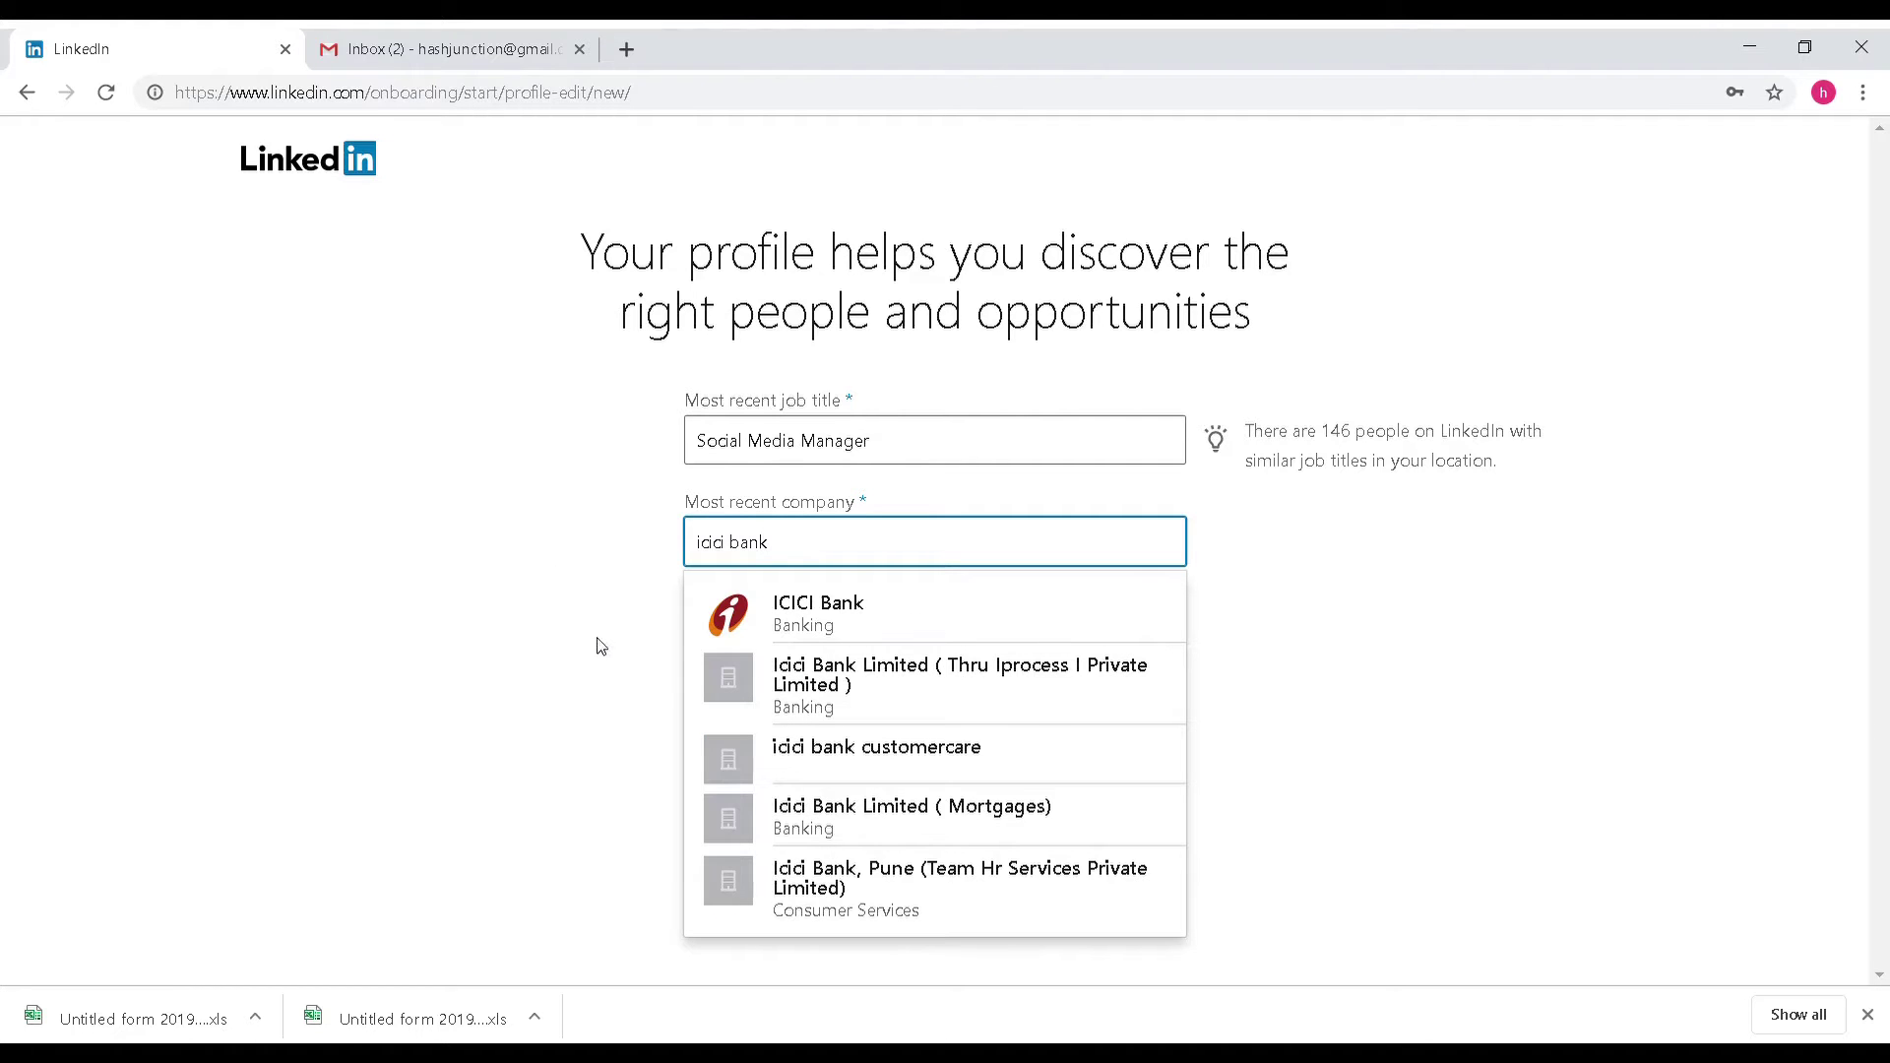
pyautogui.click(954, 627)
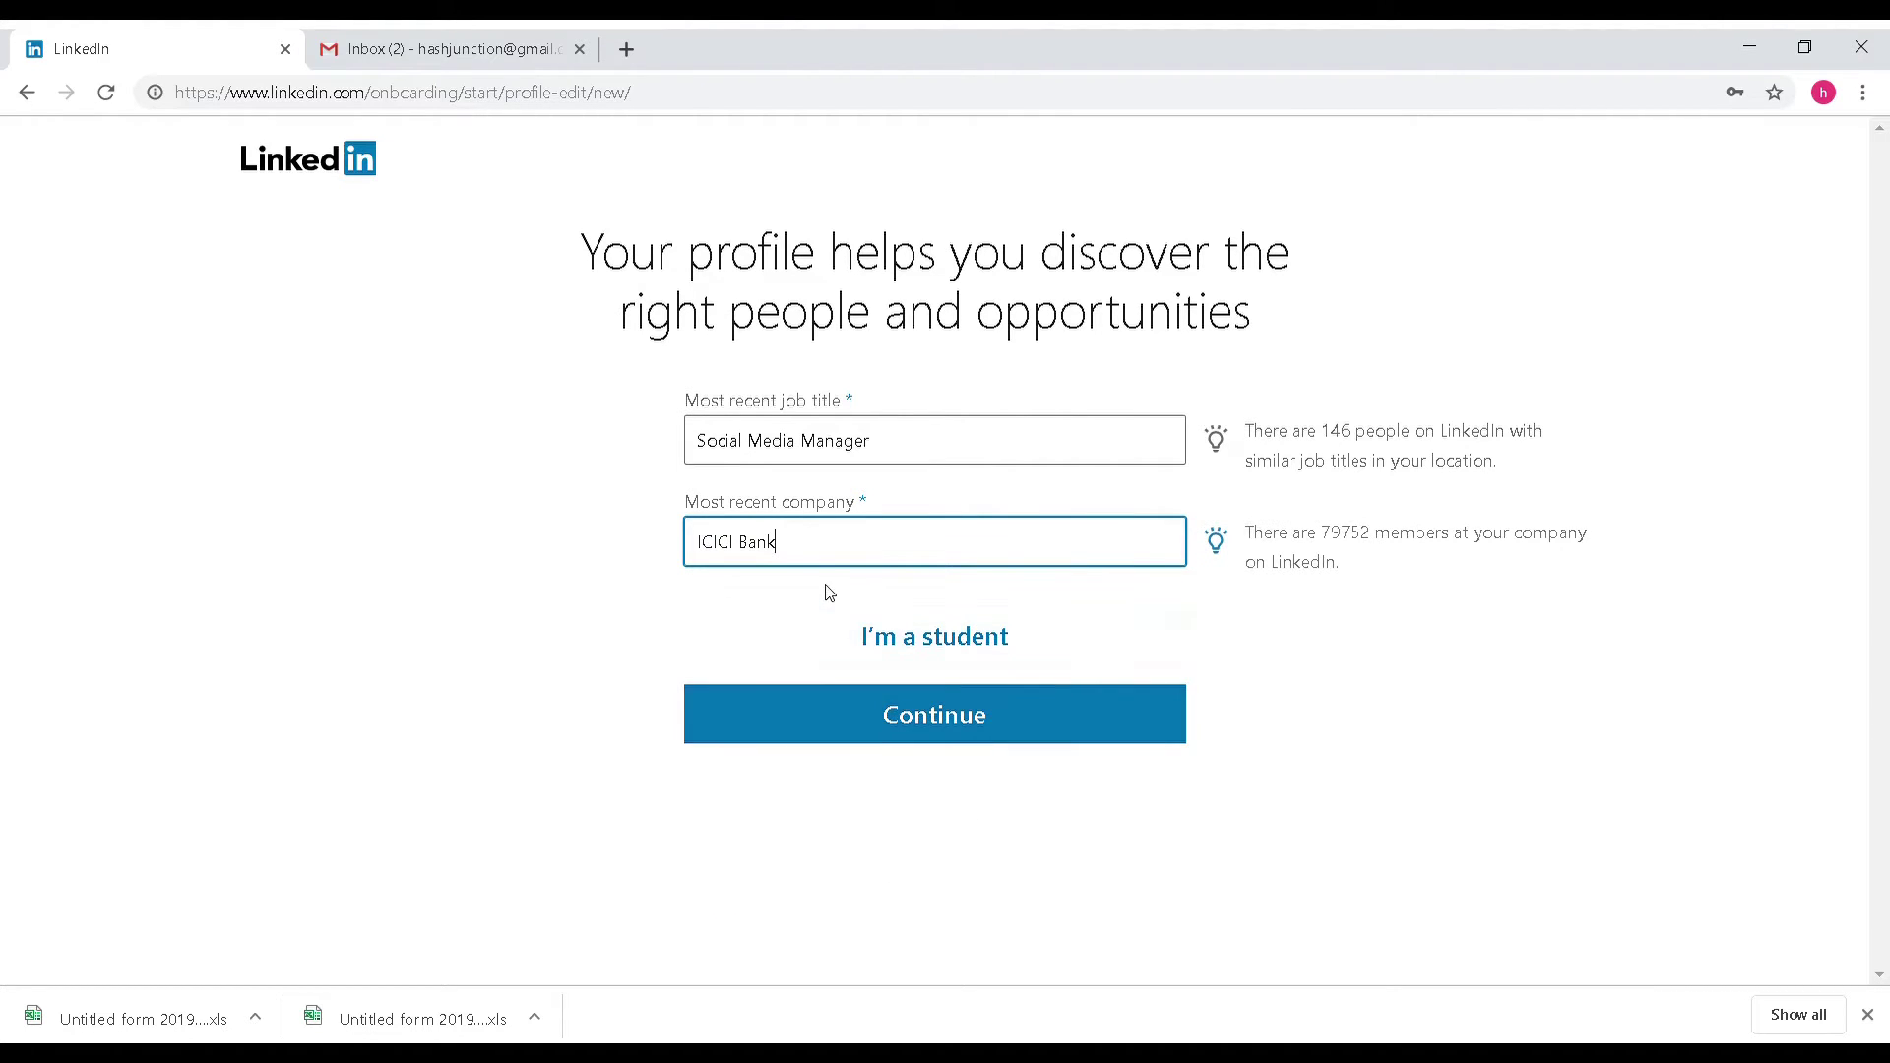
# - Replace the company with 'HJ international', correcting the typos along the way
pyautogui.moveTo(815, 551); pyautogui.dragTo(500, 536)
pyautogui.press('BackSpace')
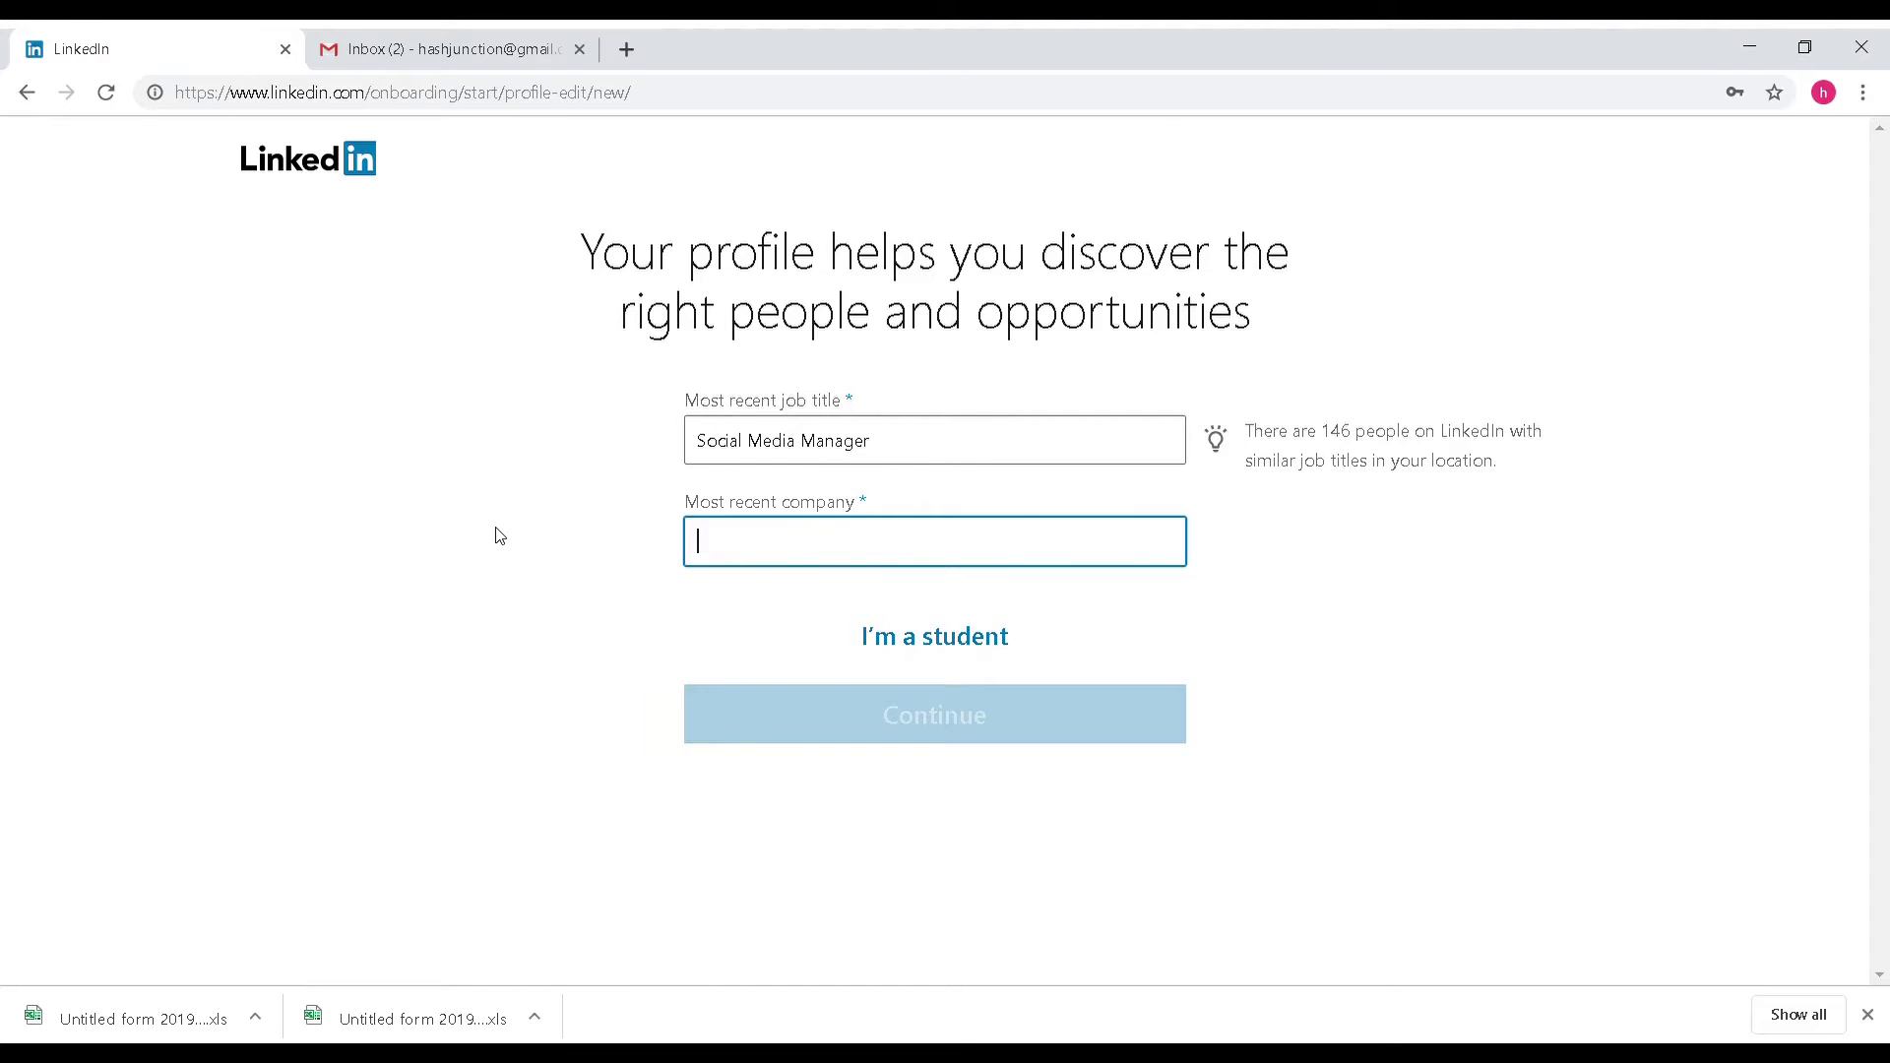
pyautogui.write('Hash ')
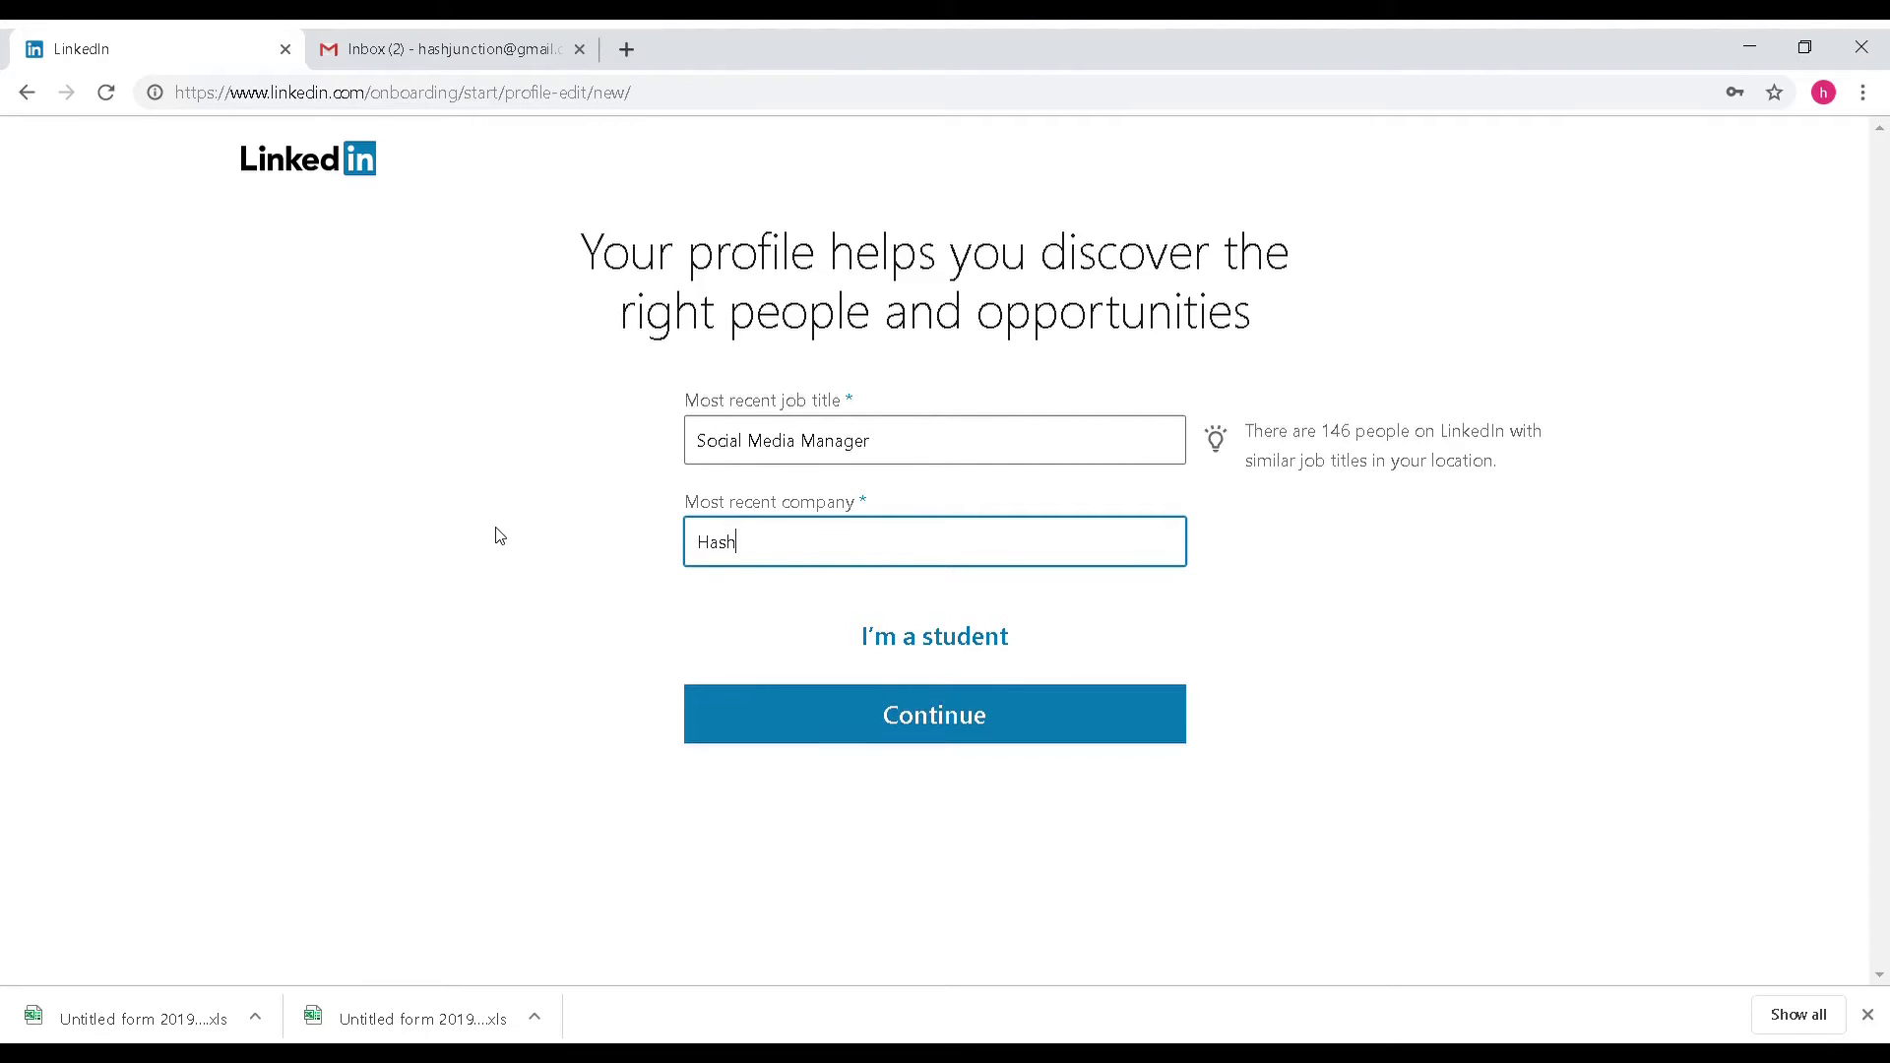
pyautogui.write('Juction')
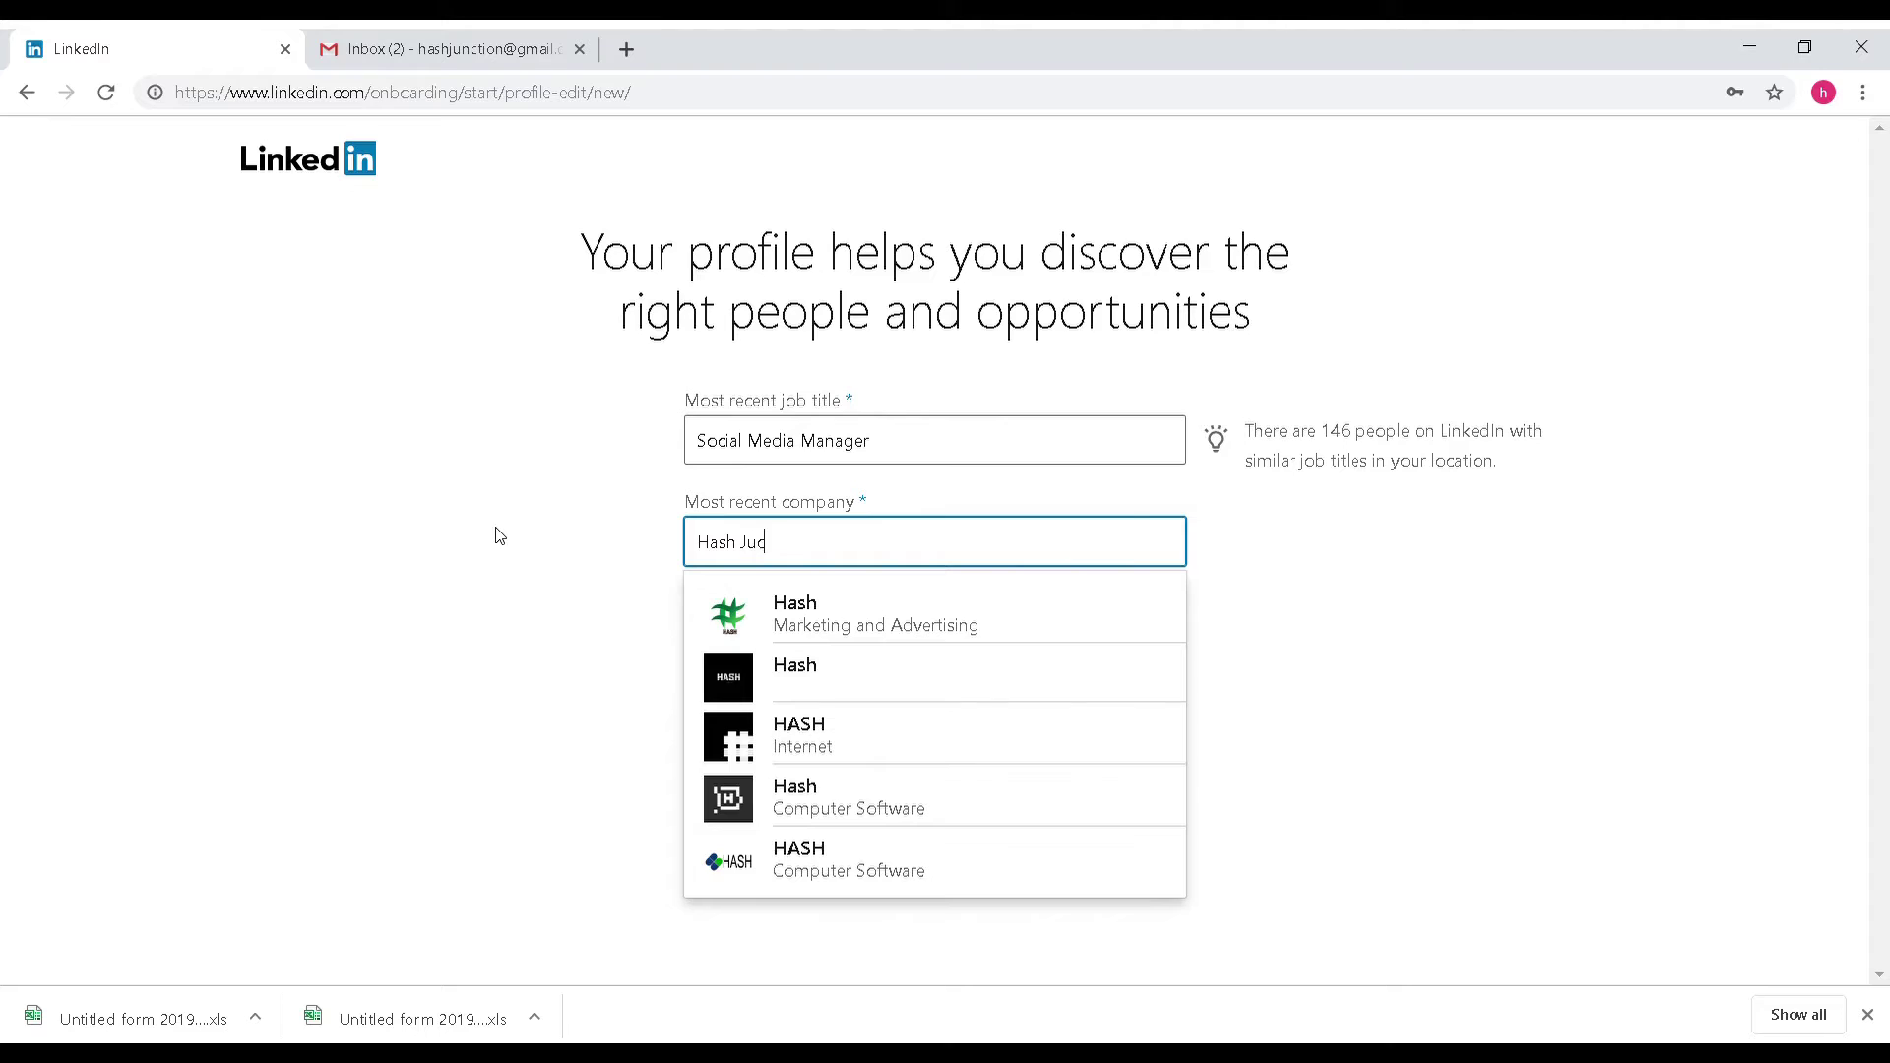
pyautogui.press('BackSpace')
pyautogui.press('BackSpace')
pyautogui.press('BackSpace')
pyautogui.press('BackSpace')
pyautogui.press('BackSpace')
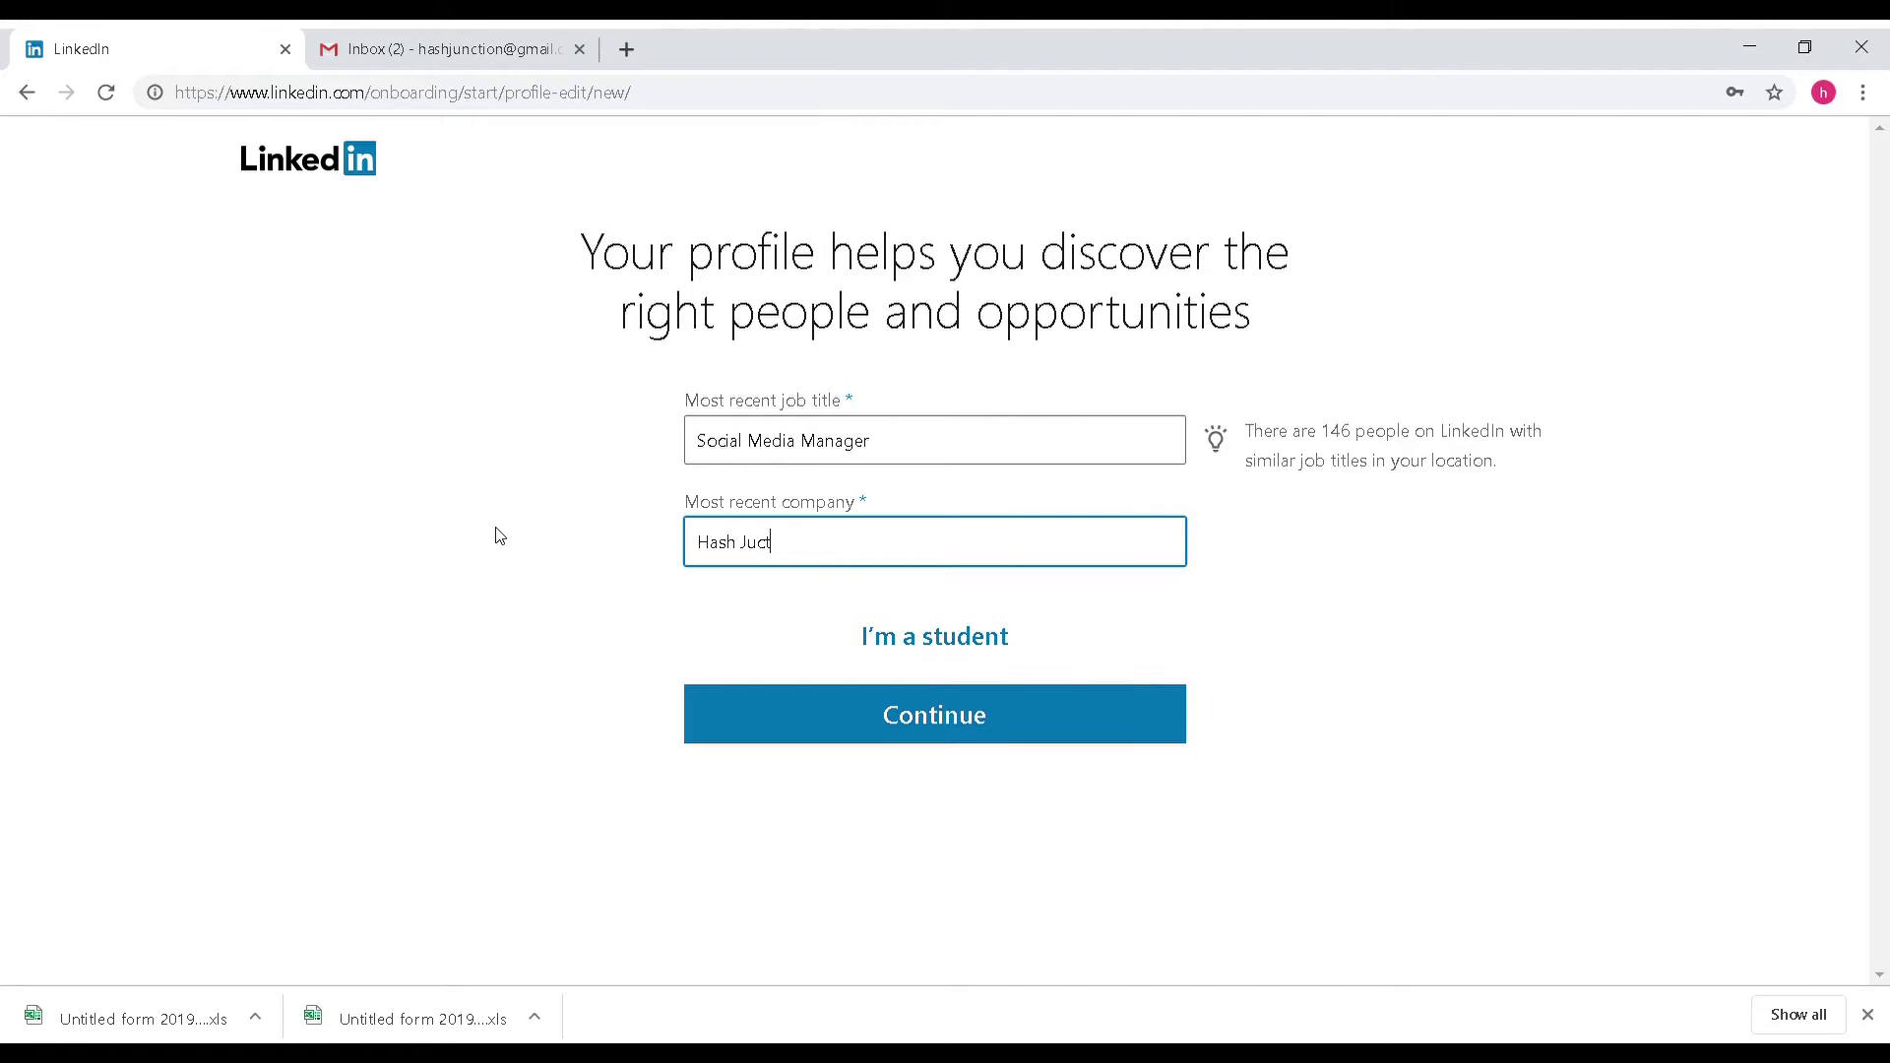
pyautogui.write('nc')
pyautogui.press('BackSpace')
pyautogui.press('BackSpace')
pyautogui.press('BackSpace')
pyautogui.press('BackSpace')
pyautogui.press('BackSpace')
pyautogui.press('BackSpace')
pyautogui.press('BackSpace')
pyautogui.press('BackSpace')
pyautogui.press('BackSpace')
pyautogui.write('HJ internatonal')
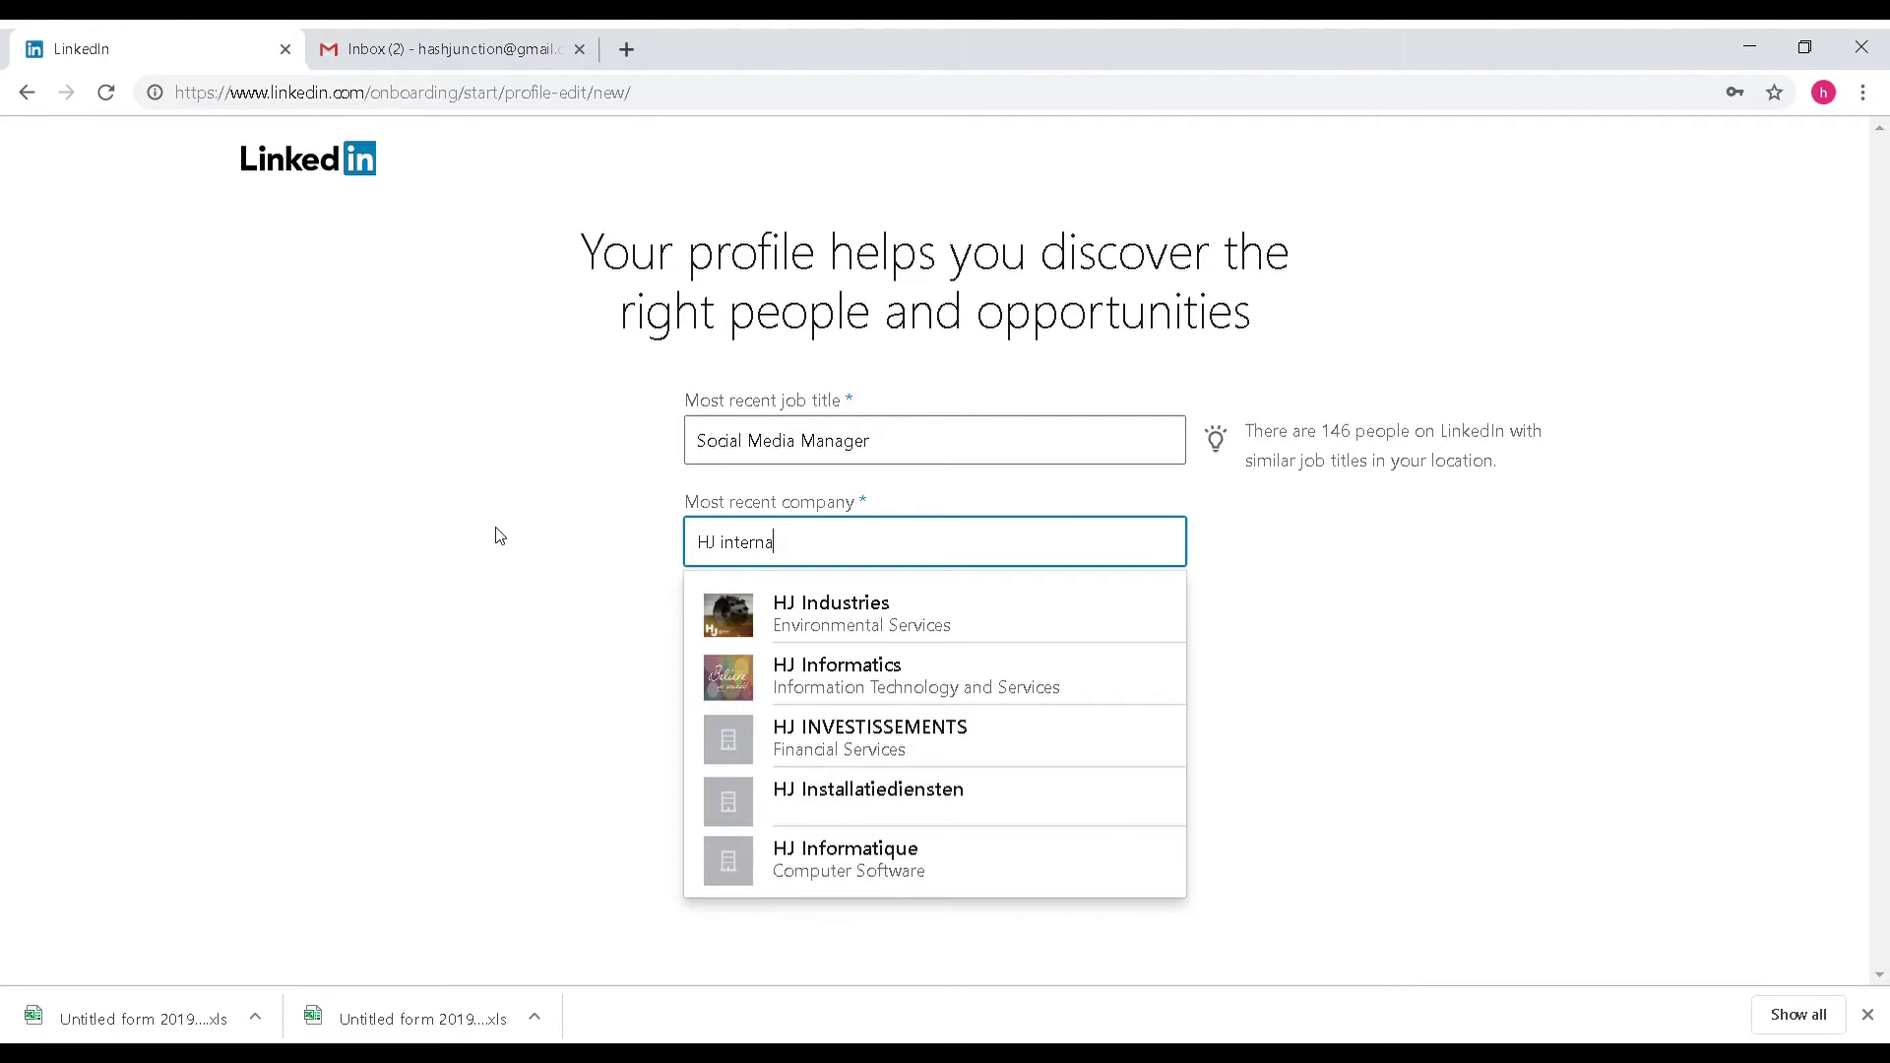
pyautogui.press('BackSpace')
pyautogui.press('BackSpace')
pyautogui.press('BackSpace')
pyautogui.press('BackSpace')
pyautogui.write('ional')
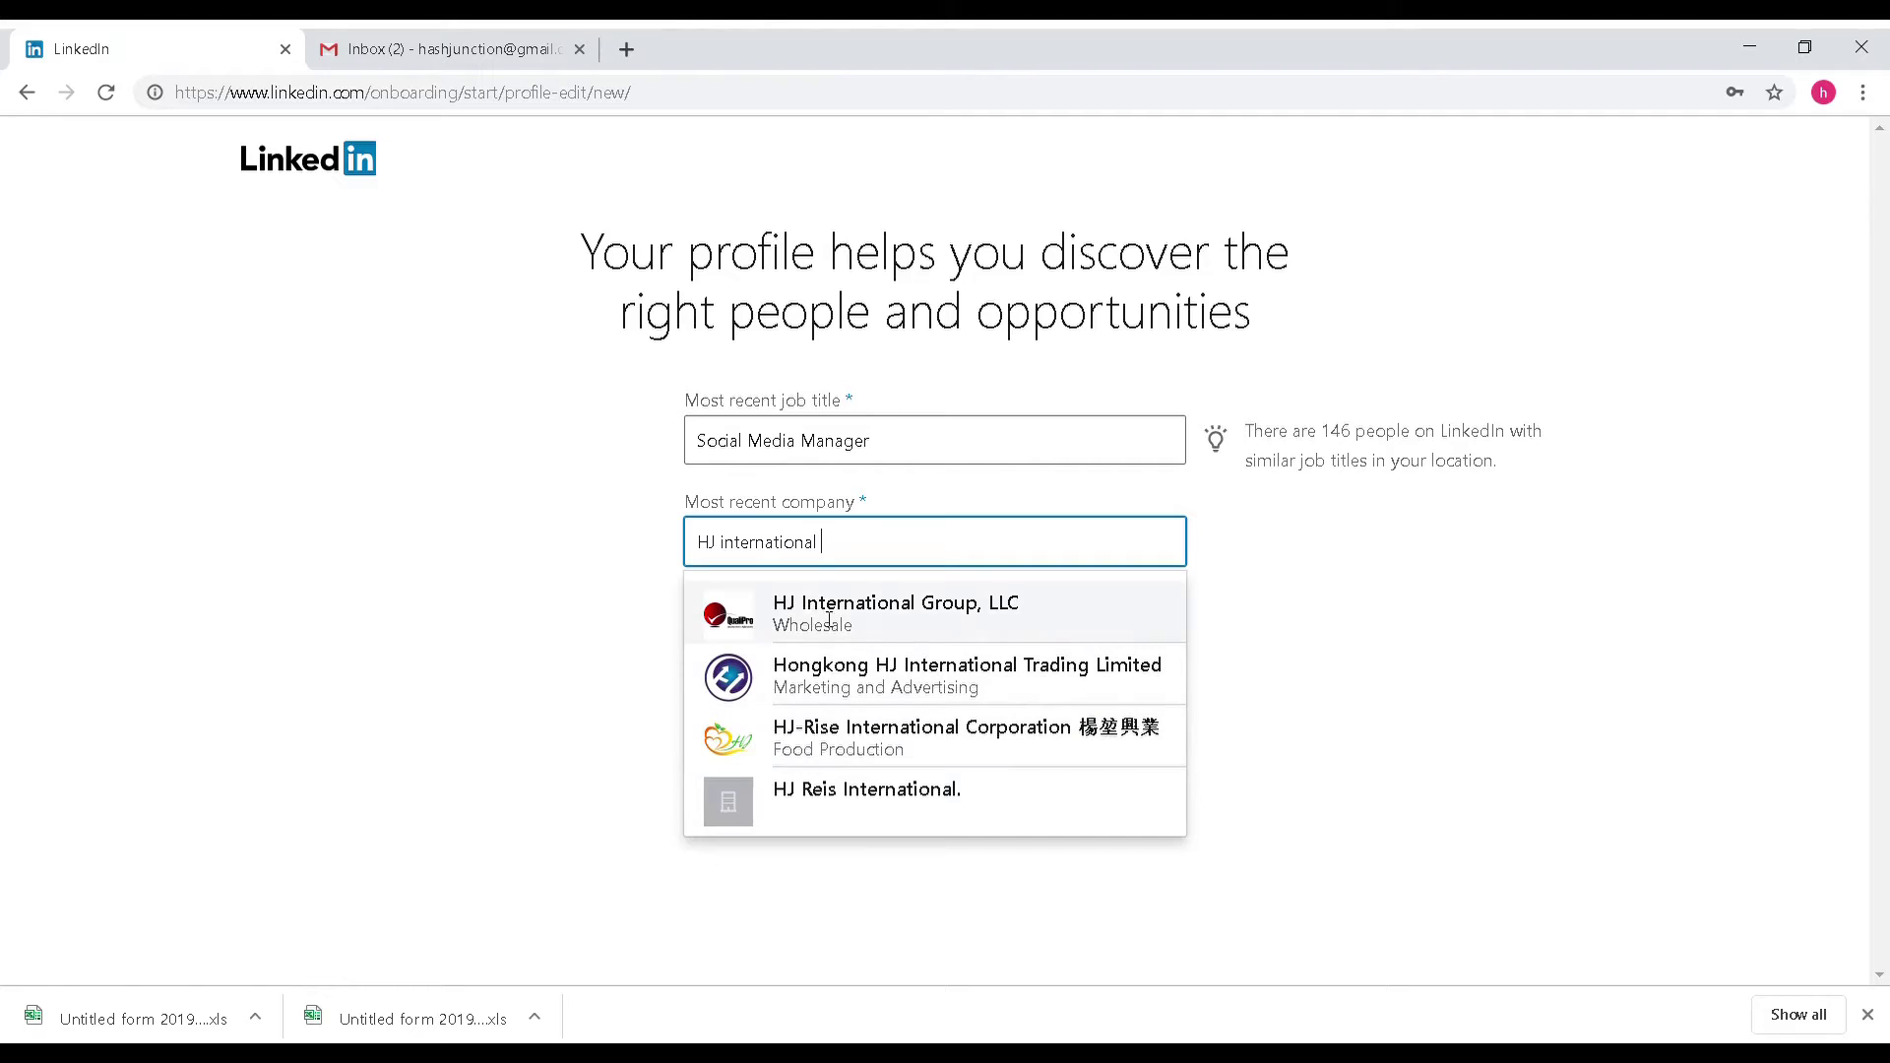
# - Change the company to 'HJ international Demo' and search 'online' to choose Online Media industry
pyautogui.click(534, 638)
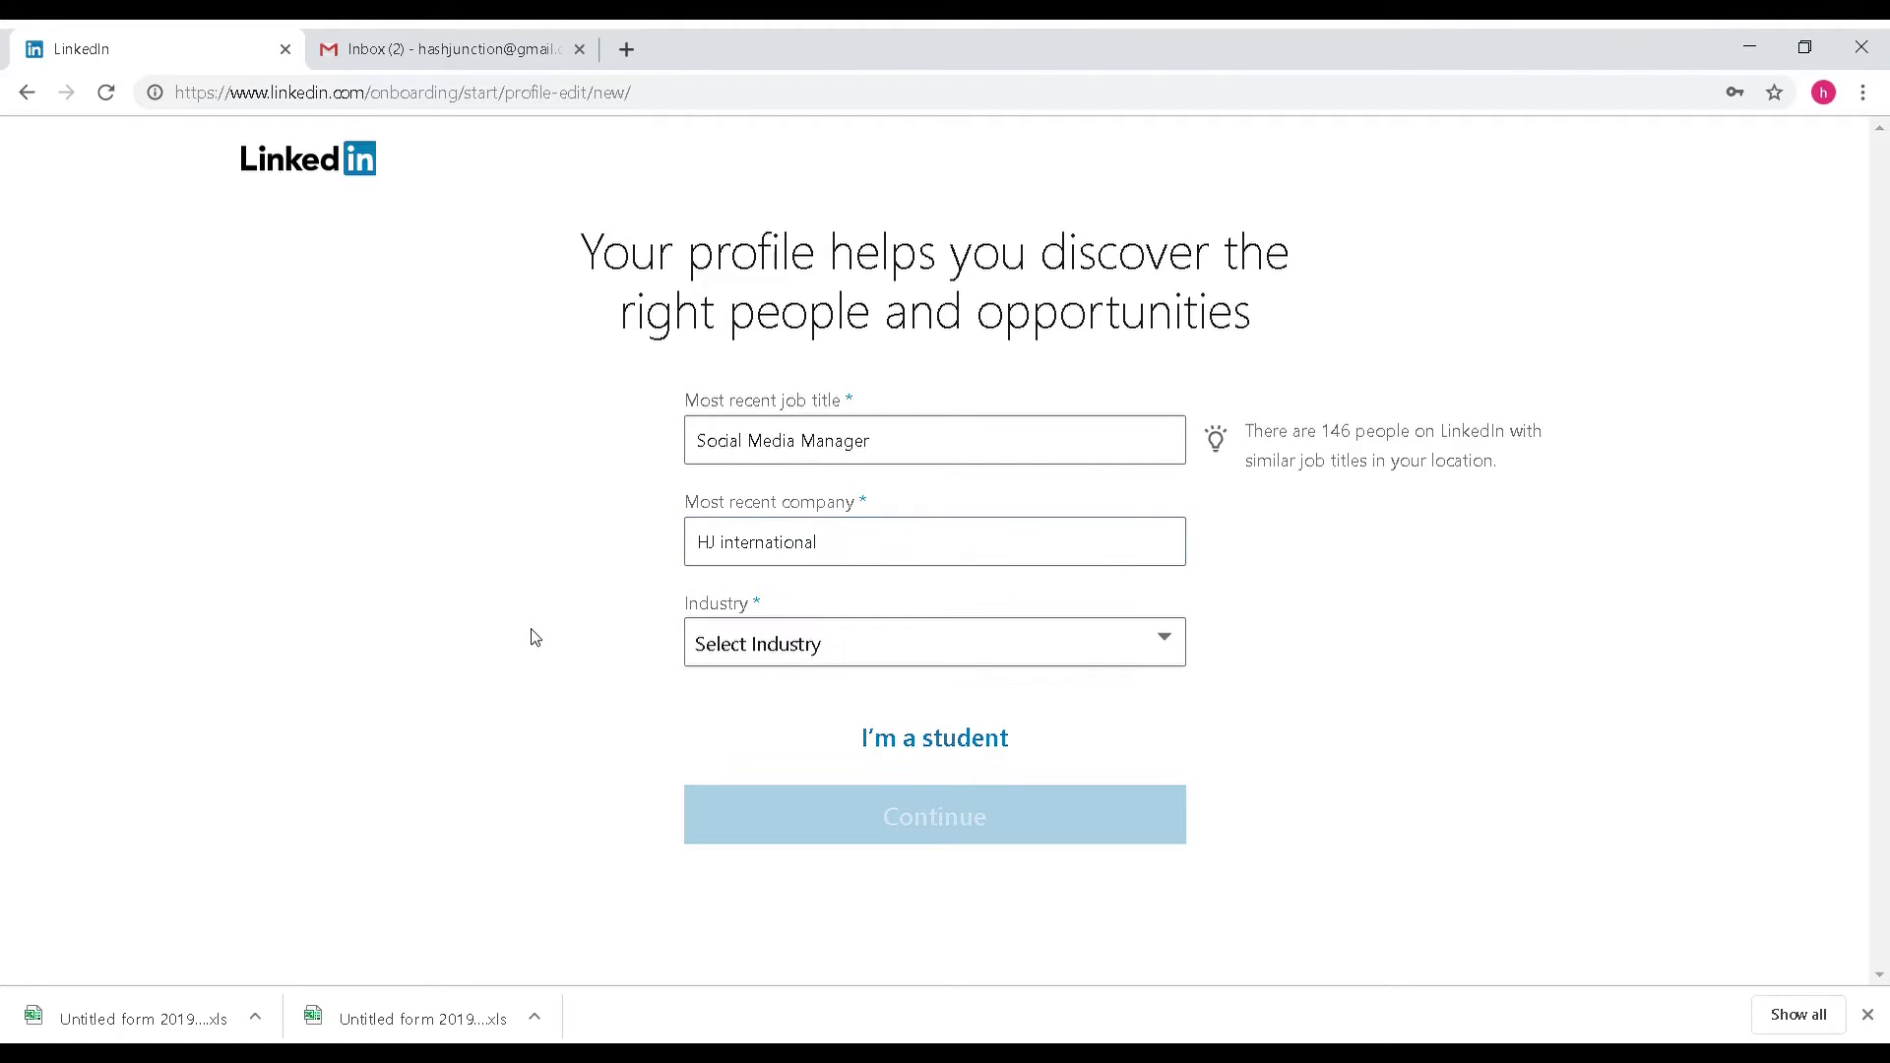
pyautogui.click(856, 548)
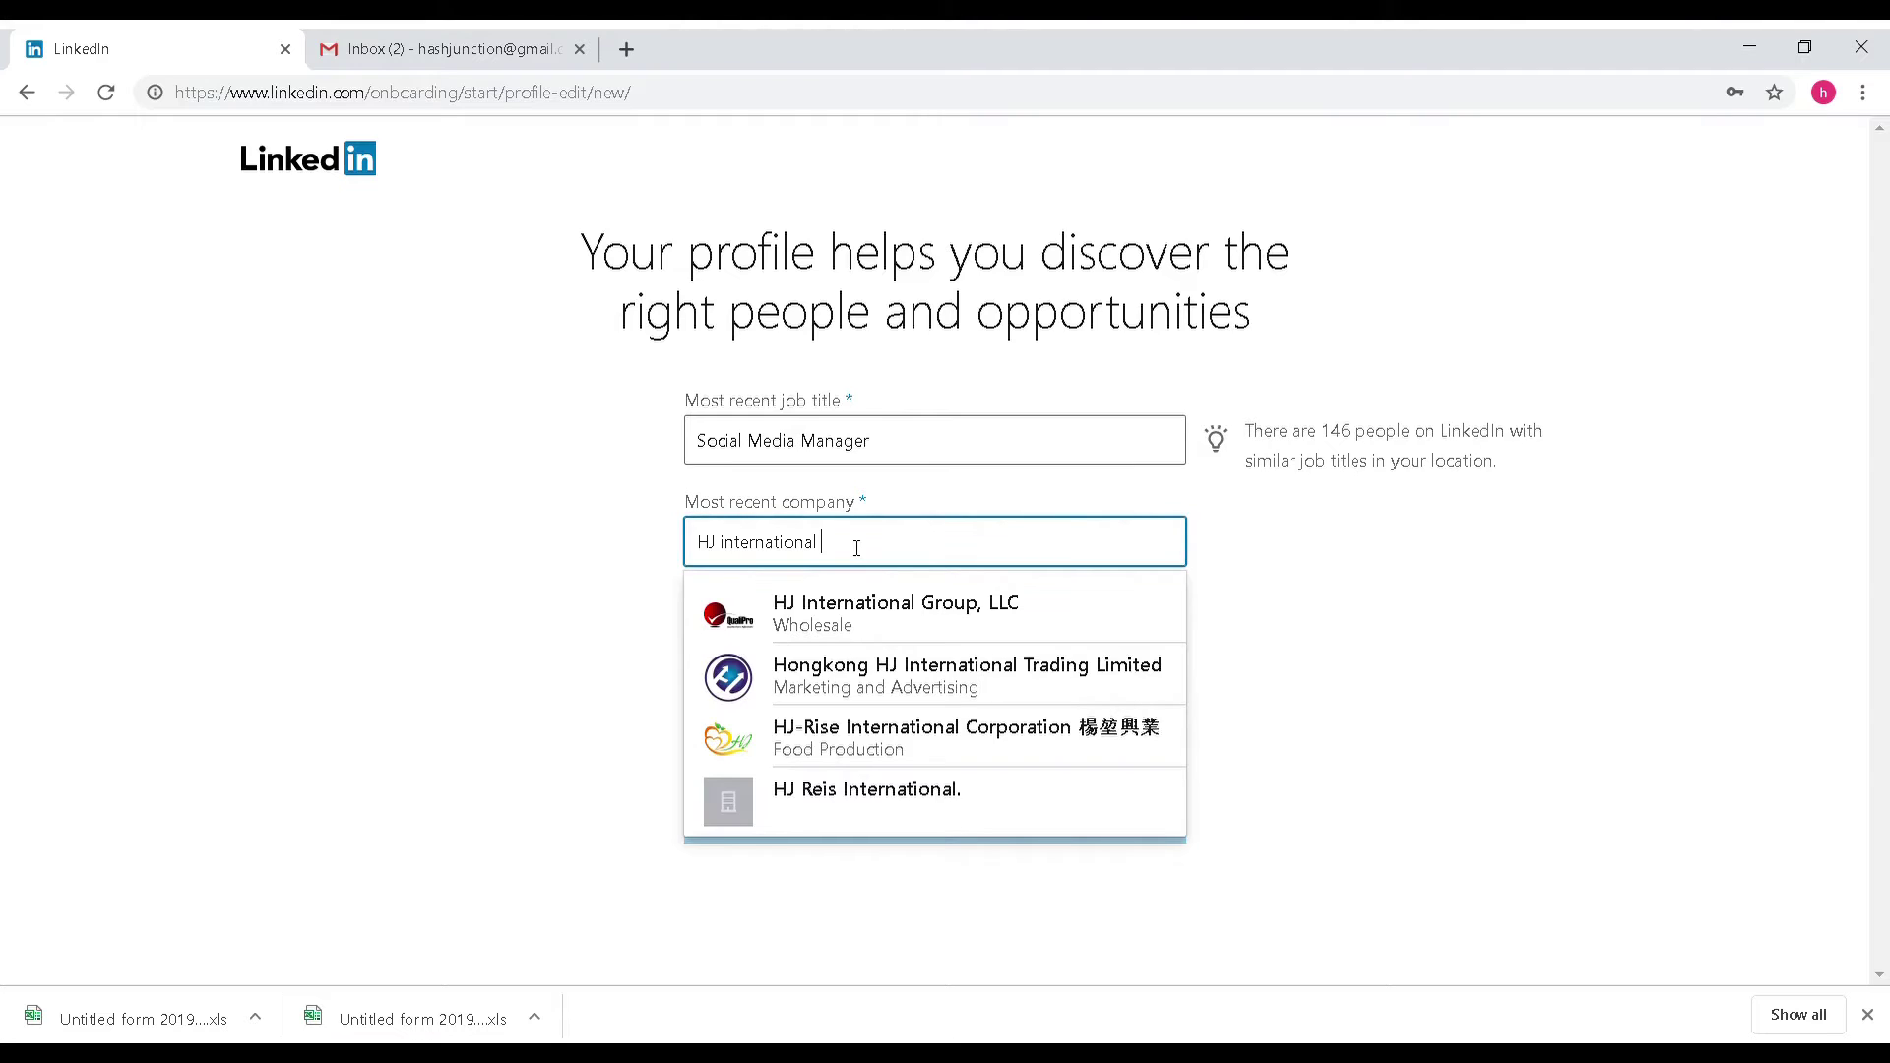
pyautogui.write('Demo')
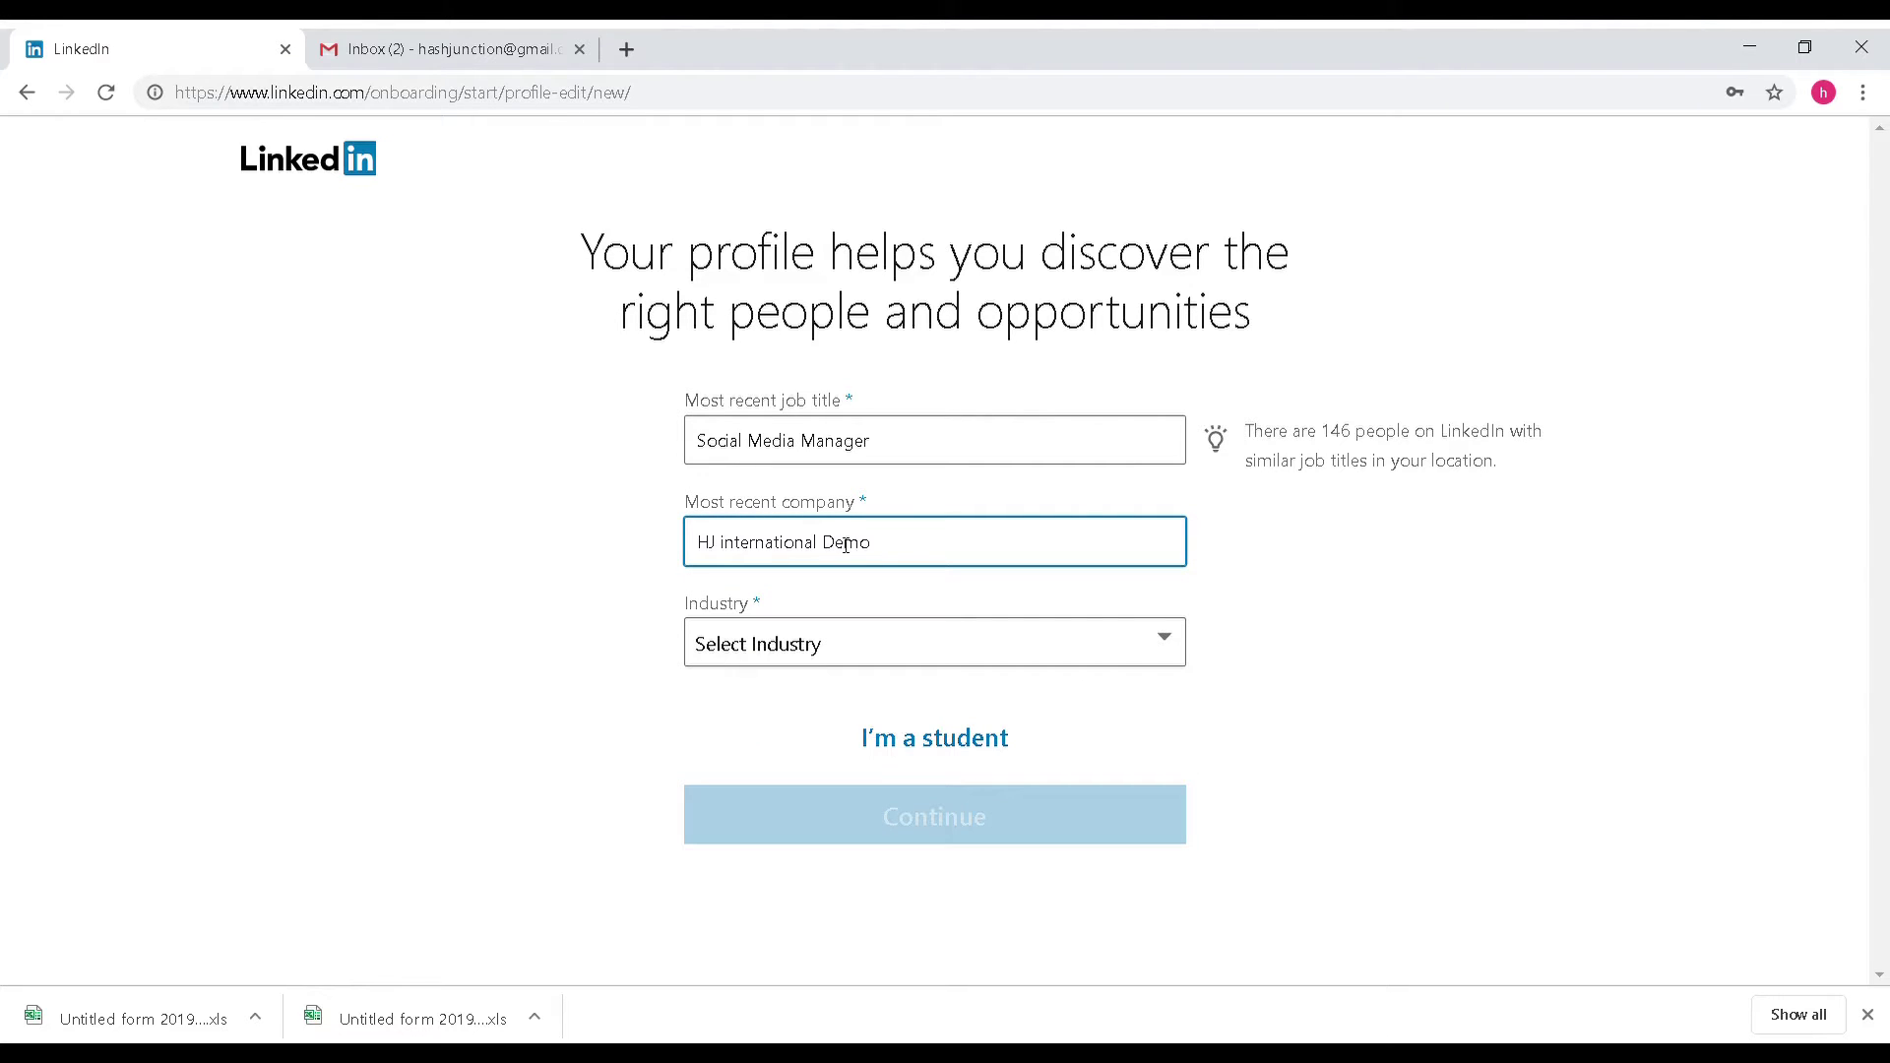
pyautogui.click(523, 641)
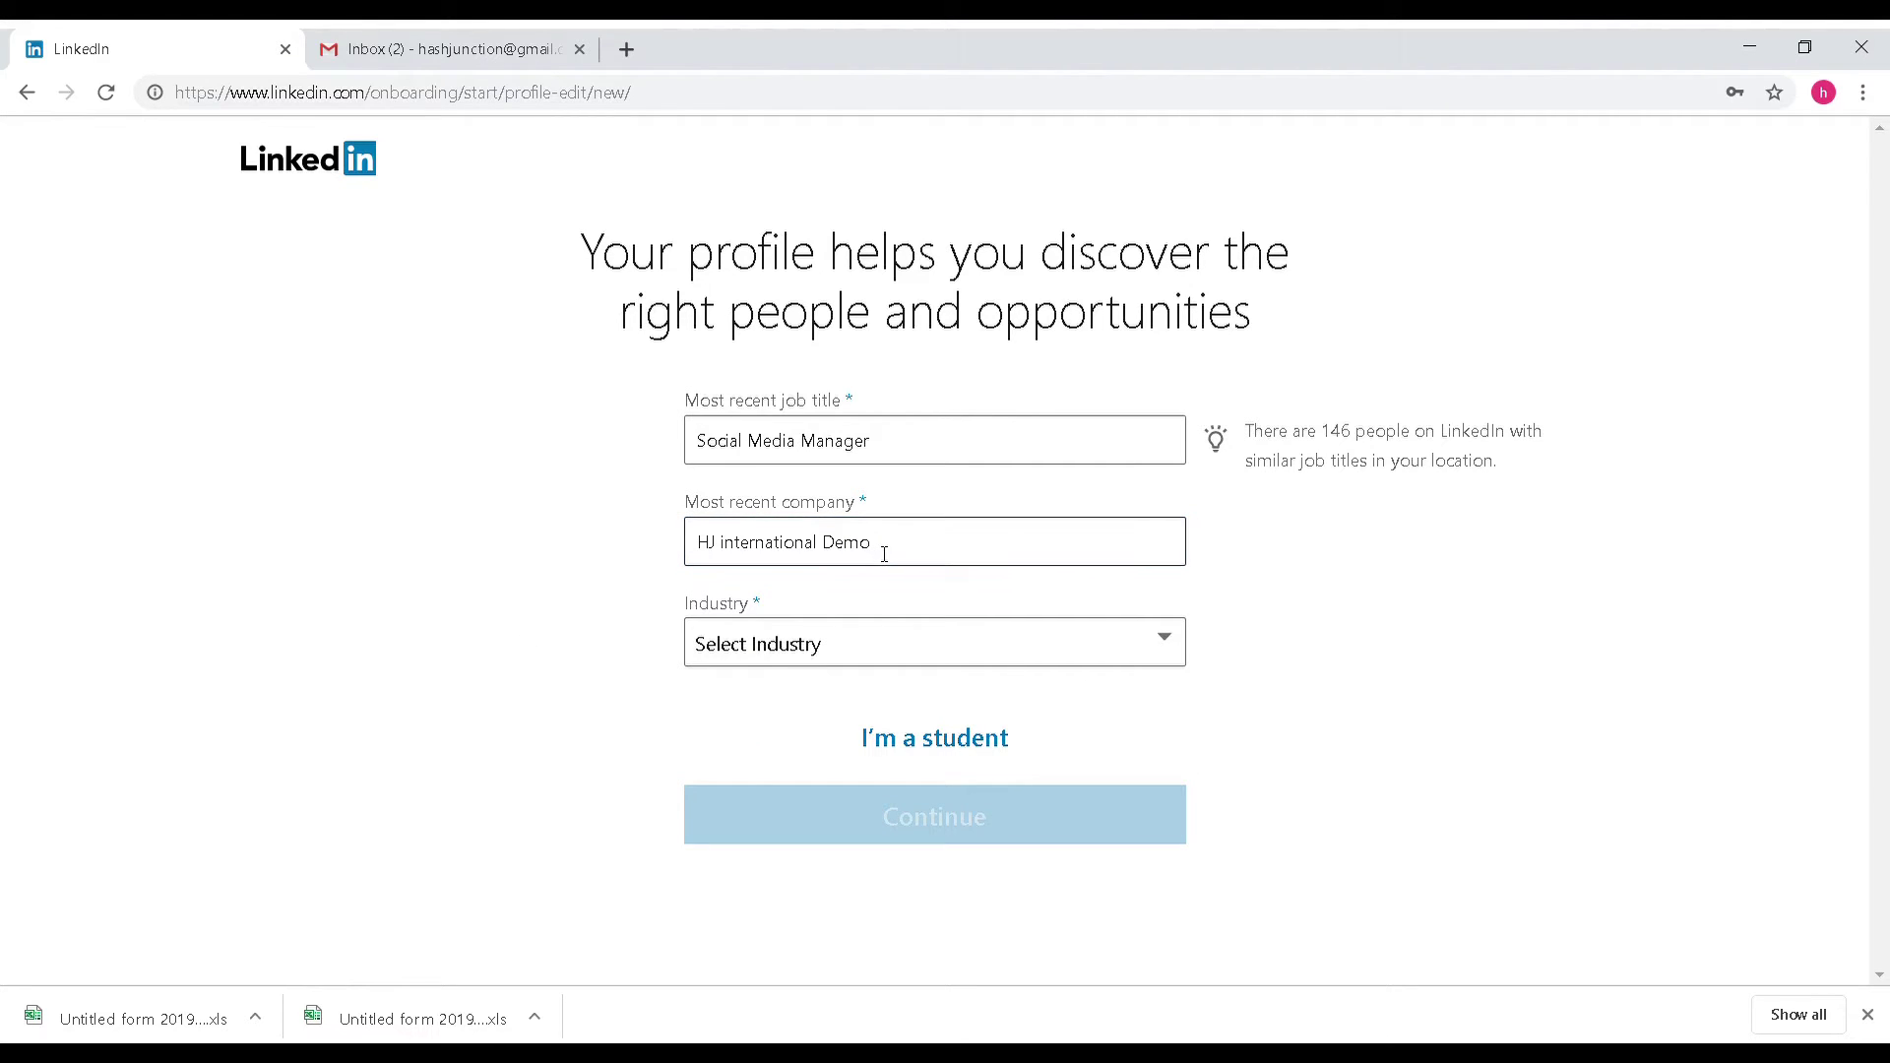
pyautogui.click(857, 652)
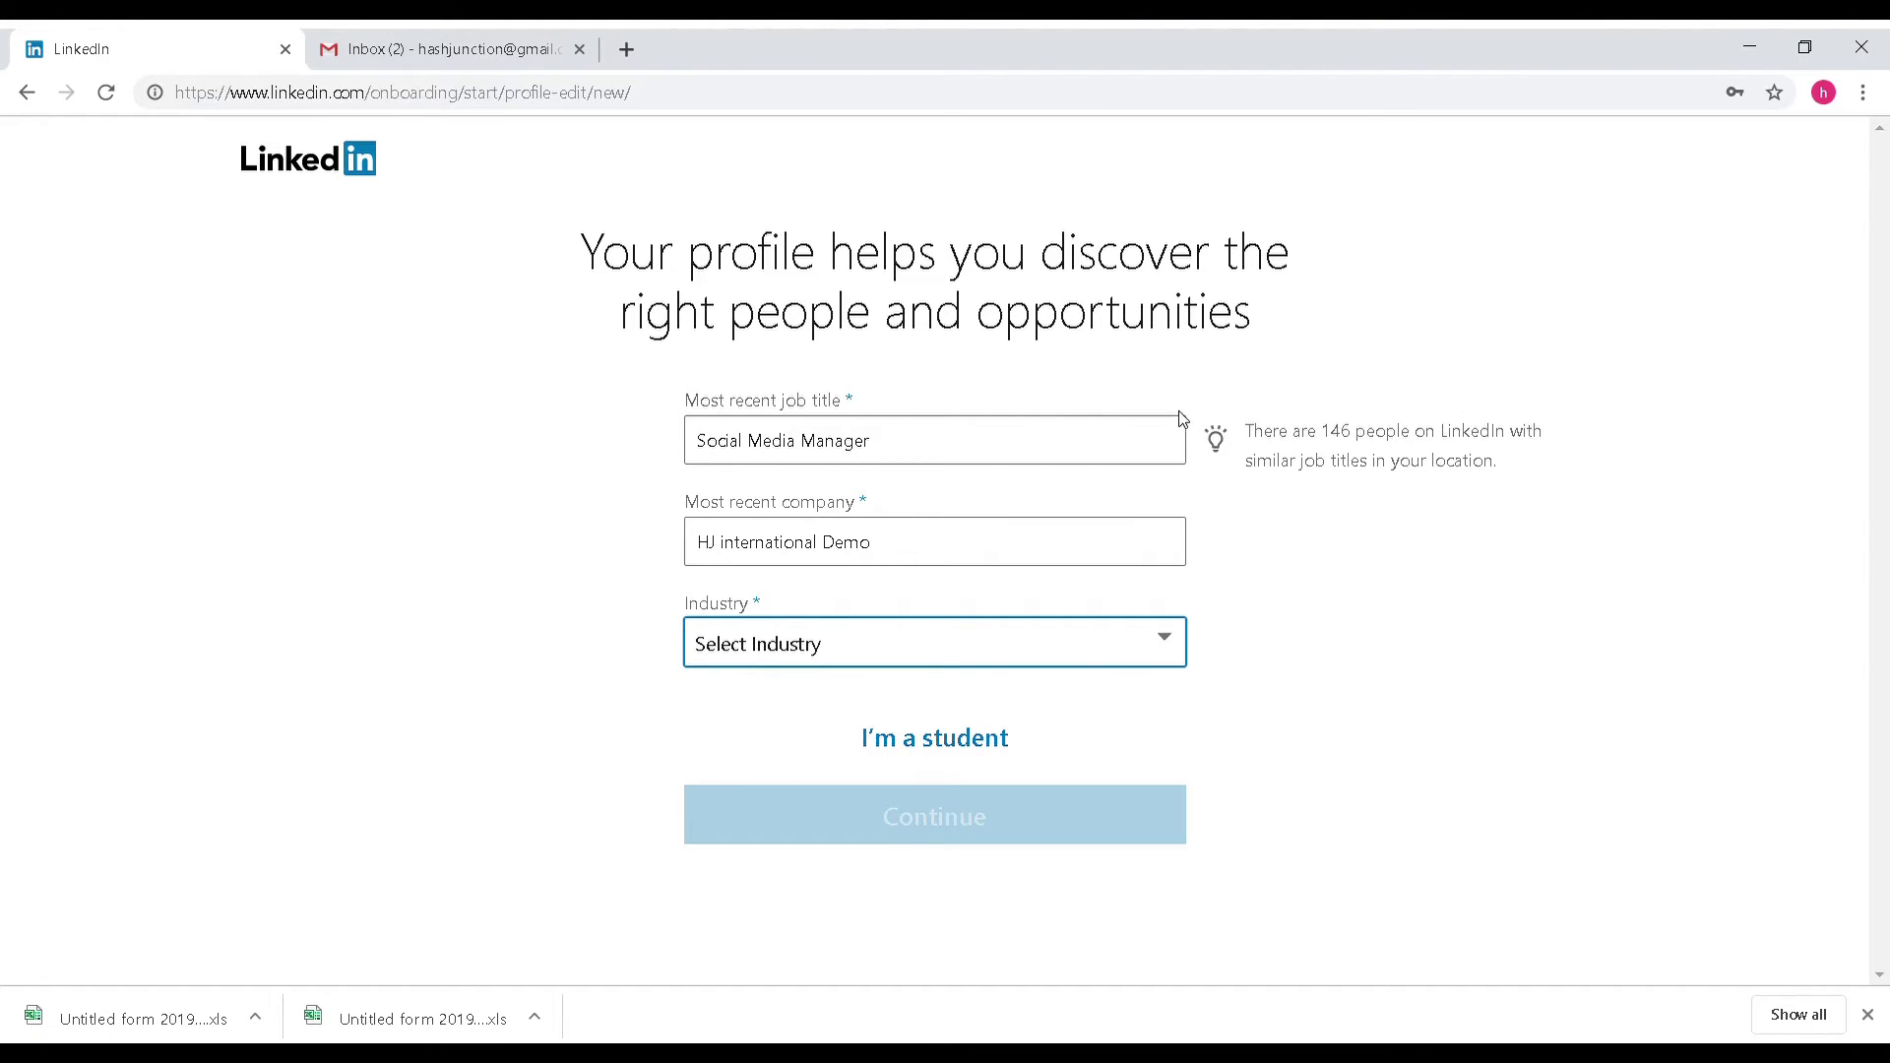
pyautogui.write('online')
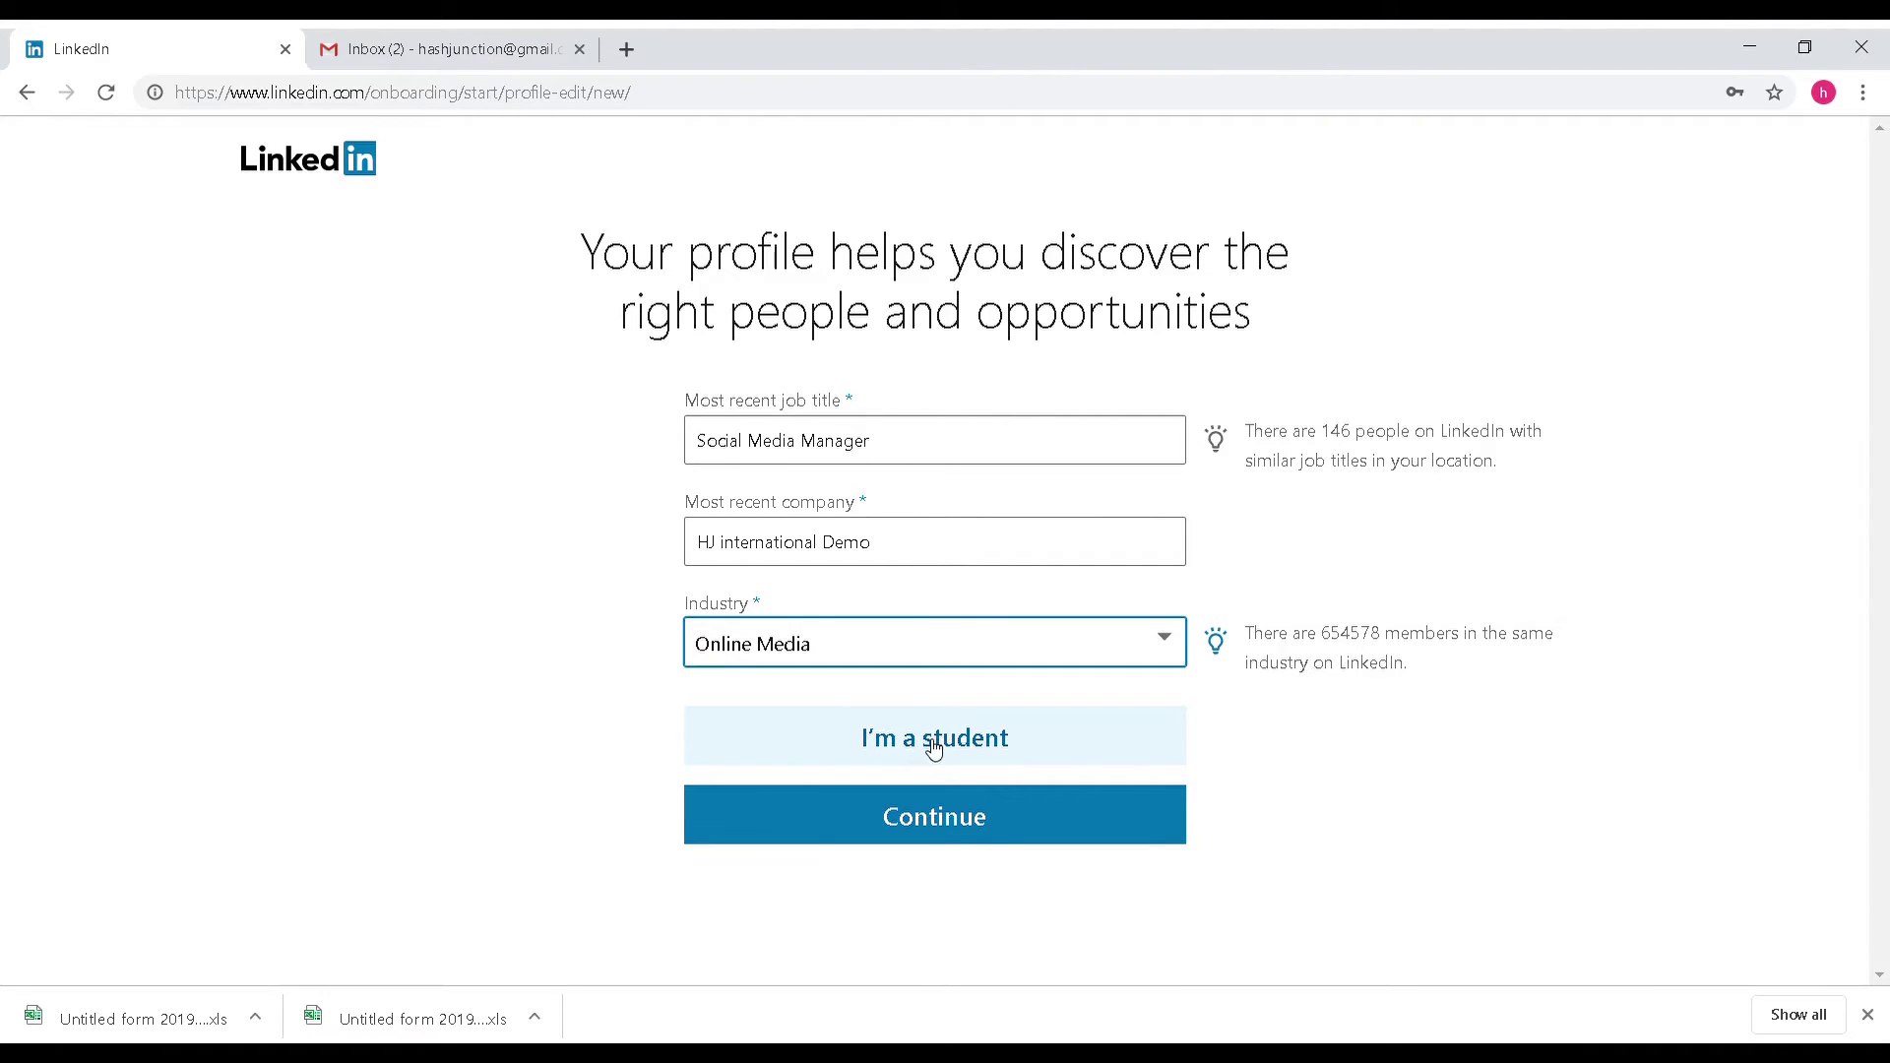
# - Switch to the student form and try Cochin University as the school
pyautogui.click(934, 746)
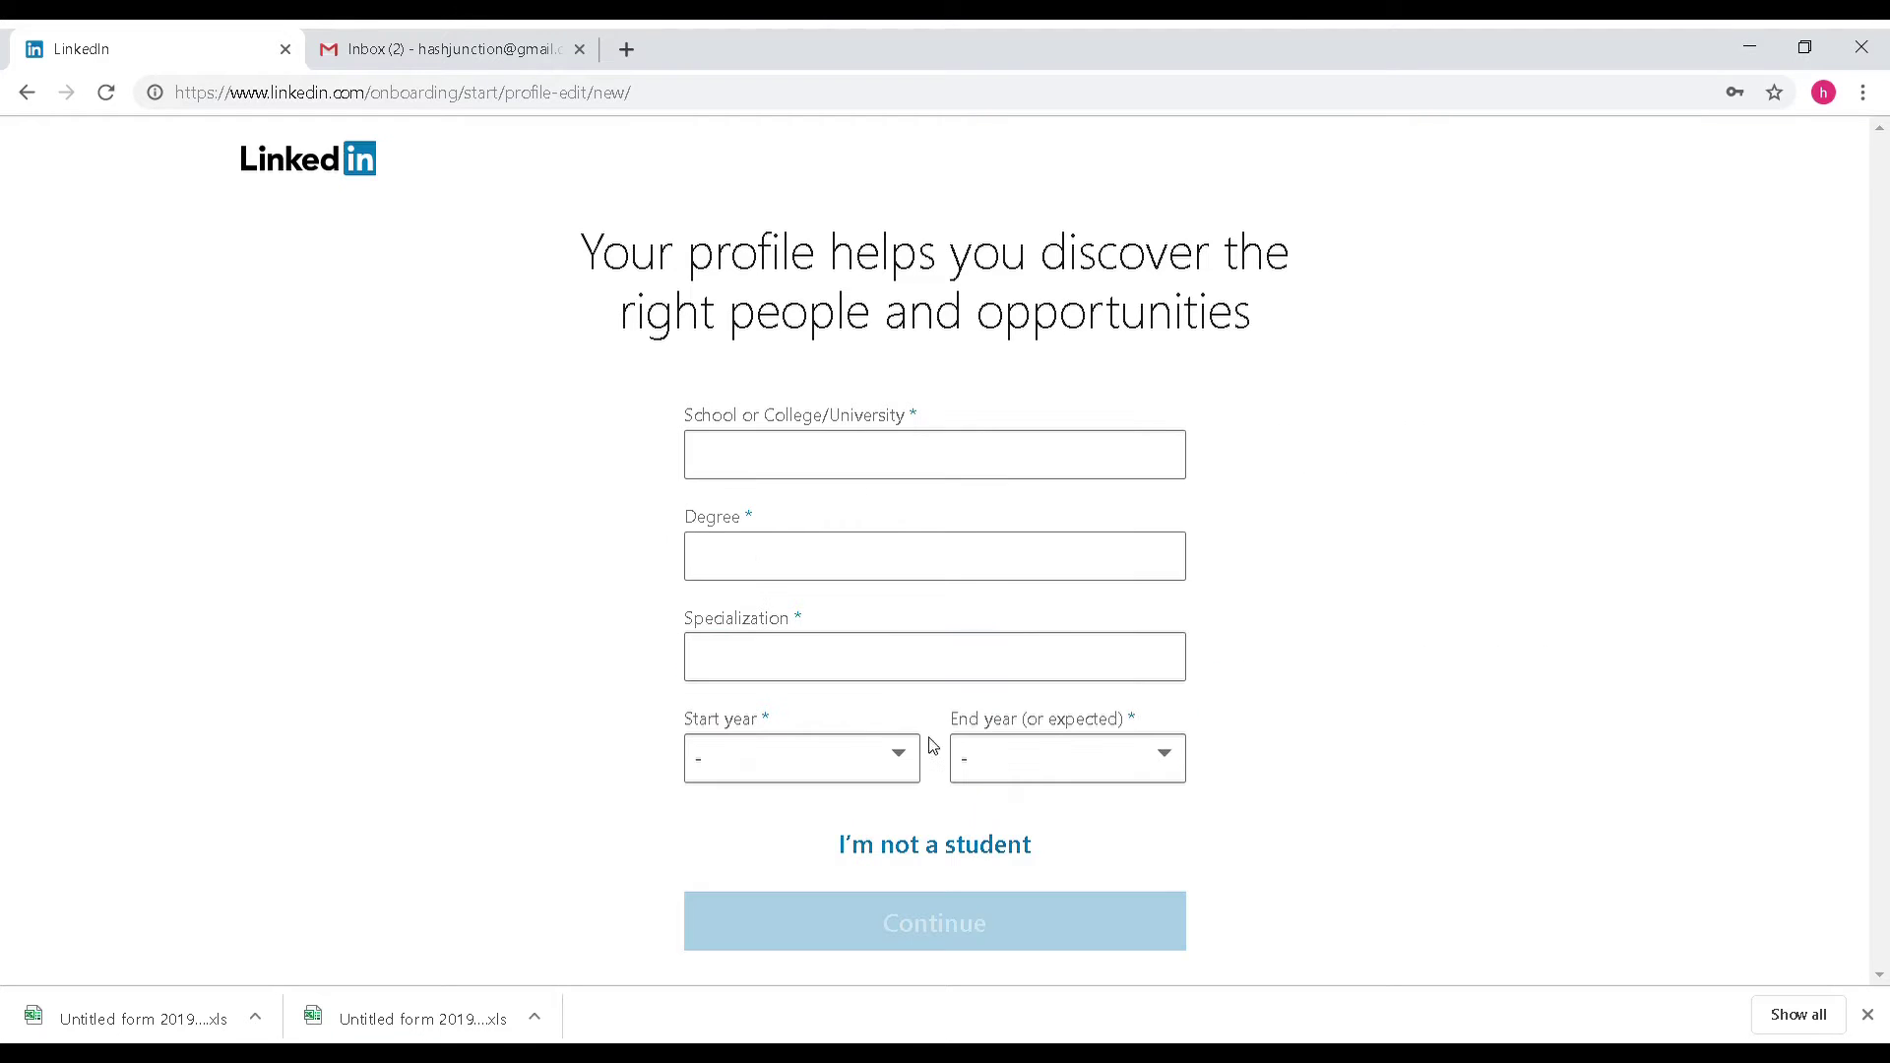
pyautogui.click(823, 445)
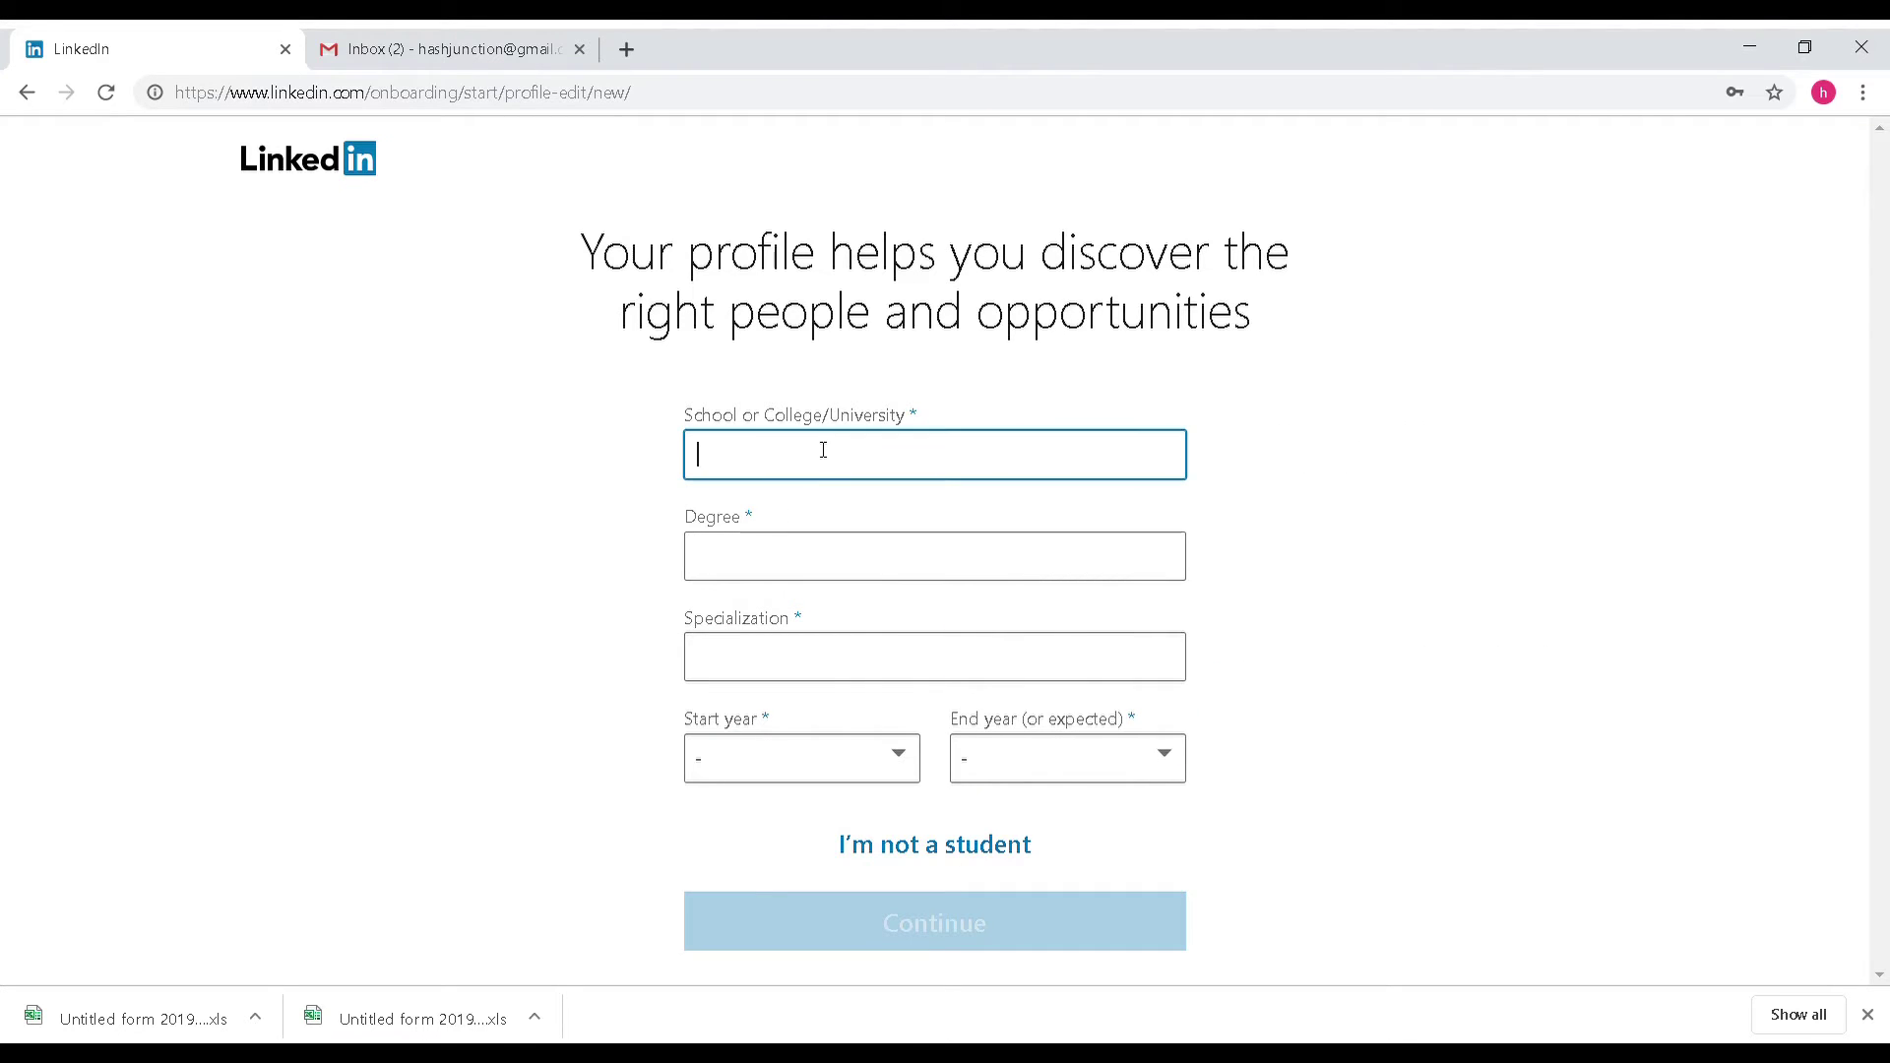
pyautogui.click(805, 576)
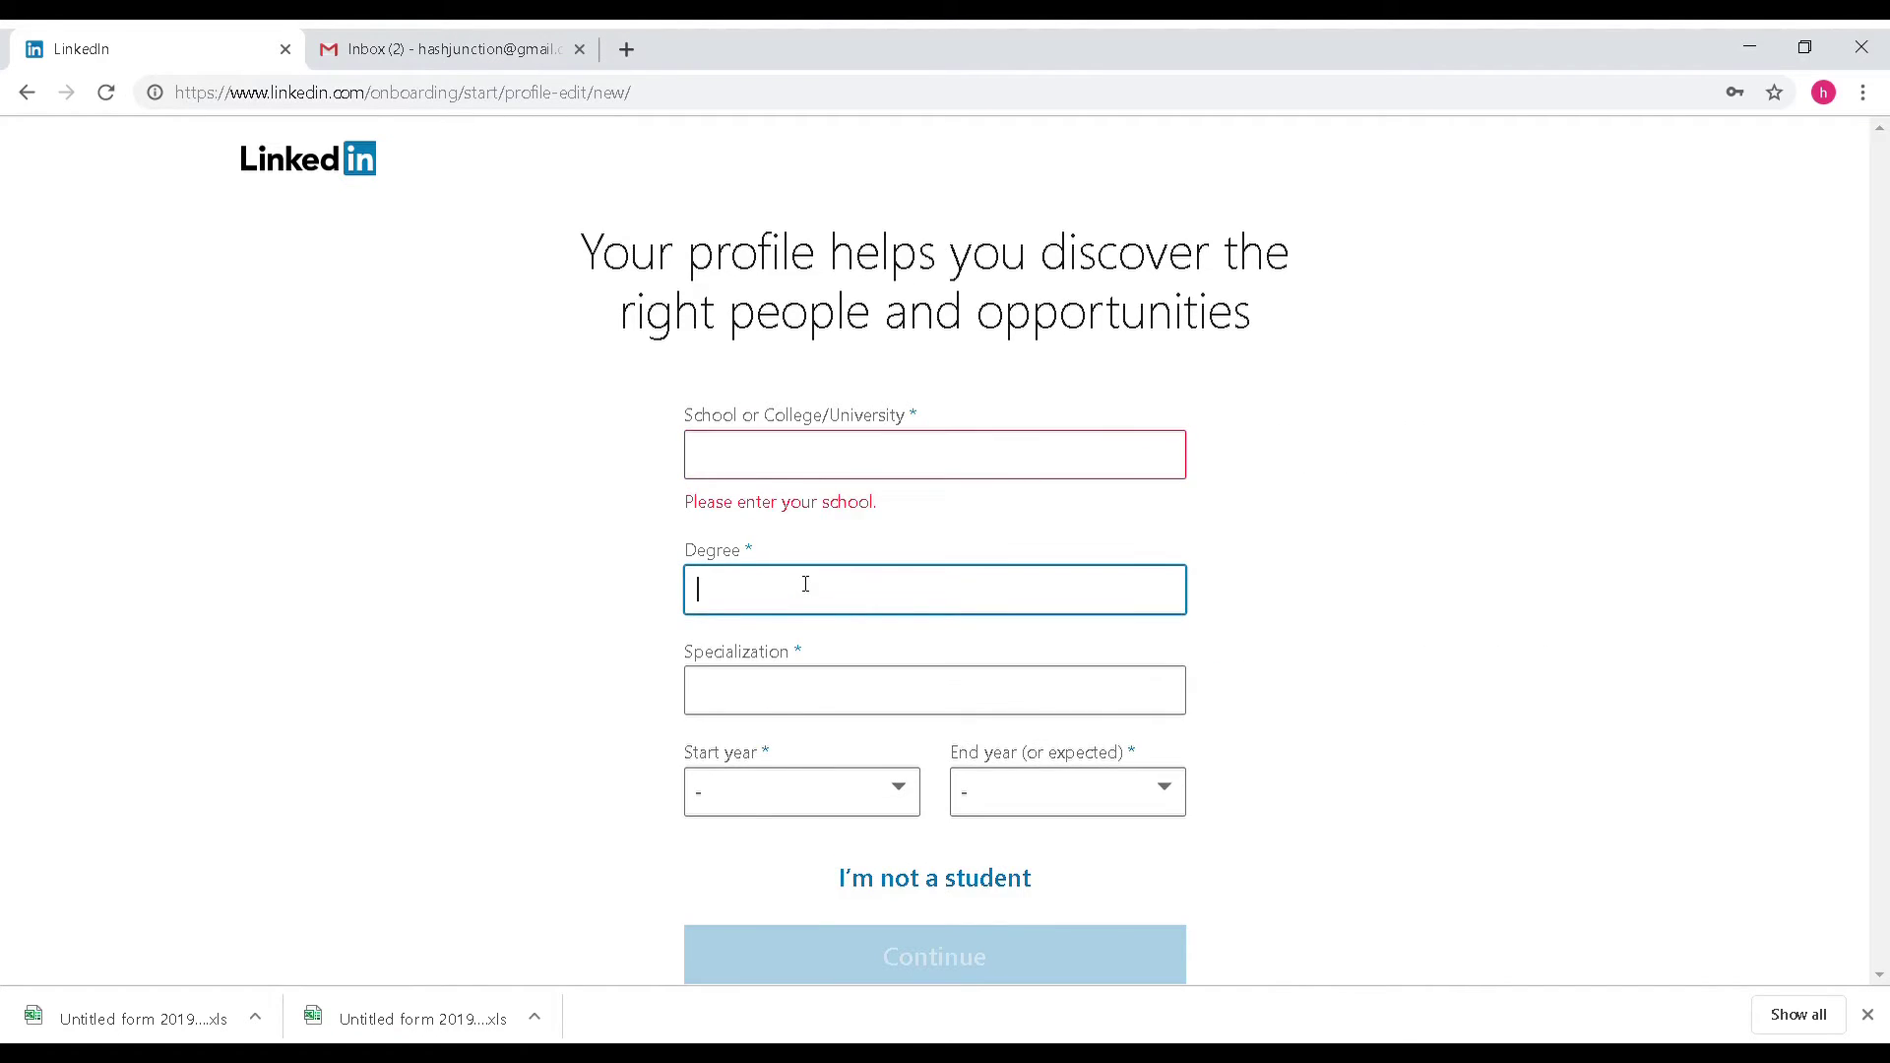
pyautogui.click(793, 463)
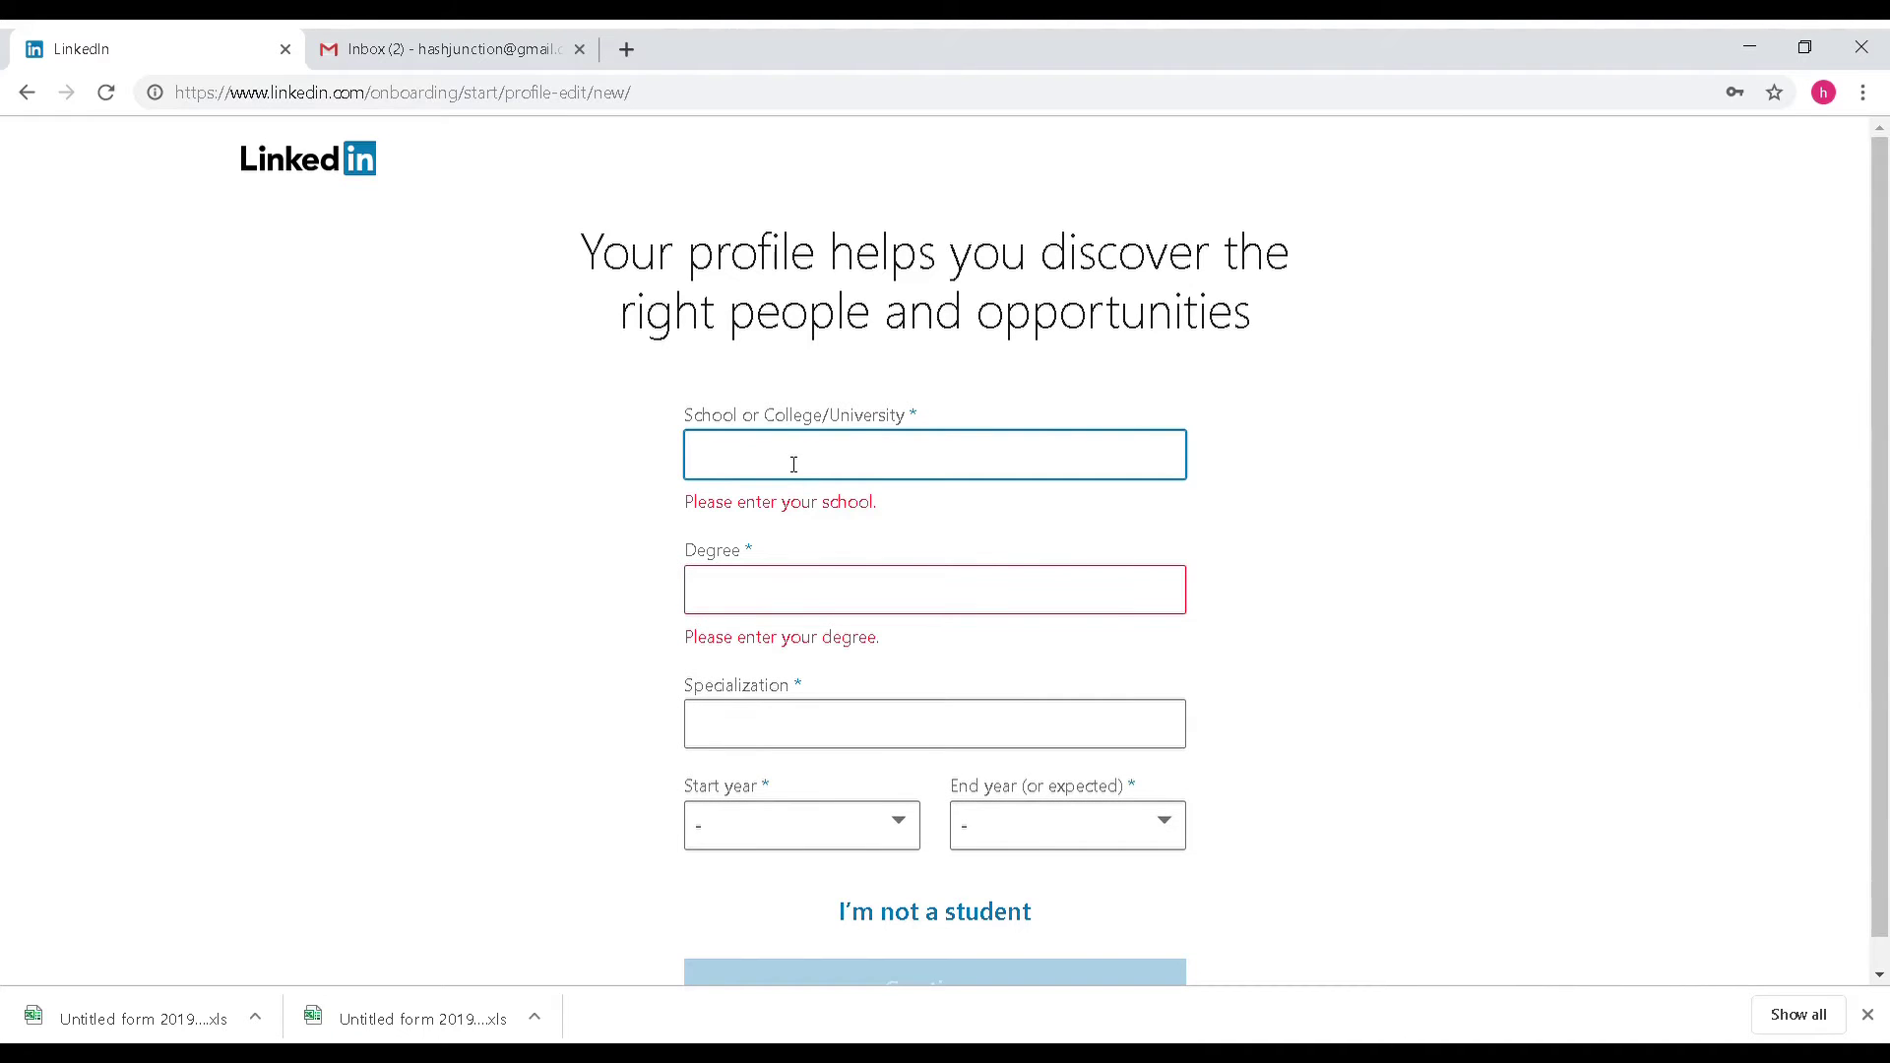
pyautogui.write('Cochi')
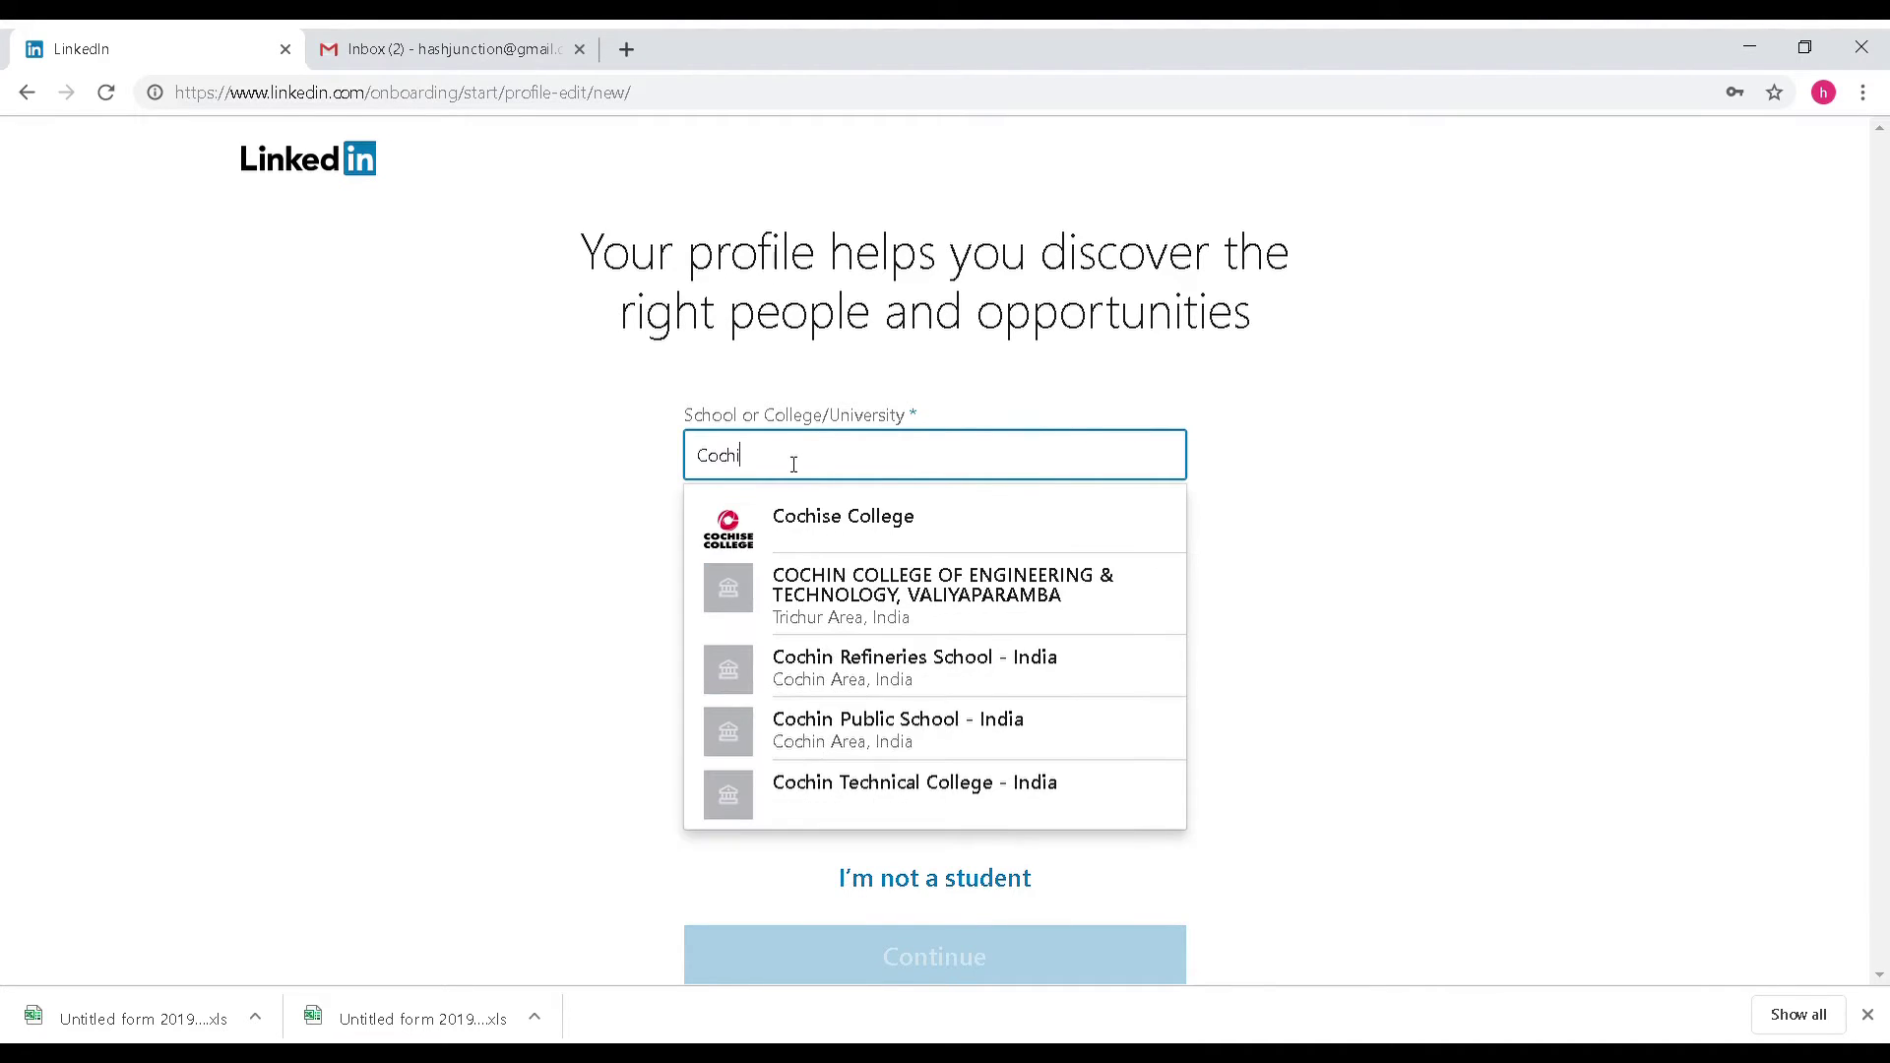
pyautogui.write('n Univ')
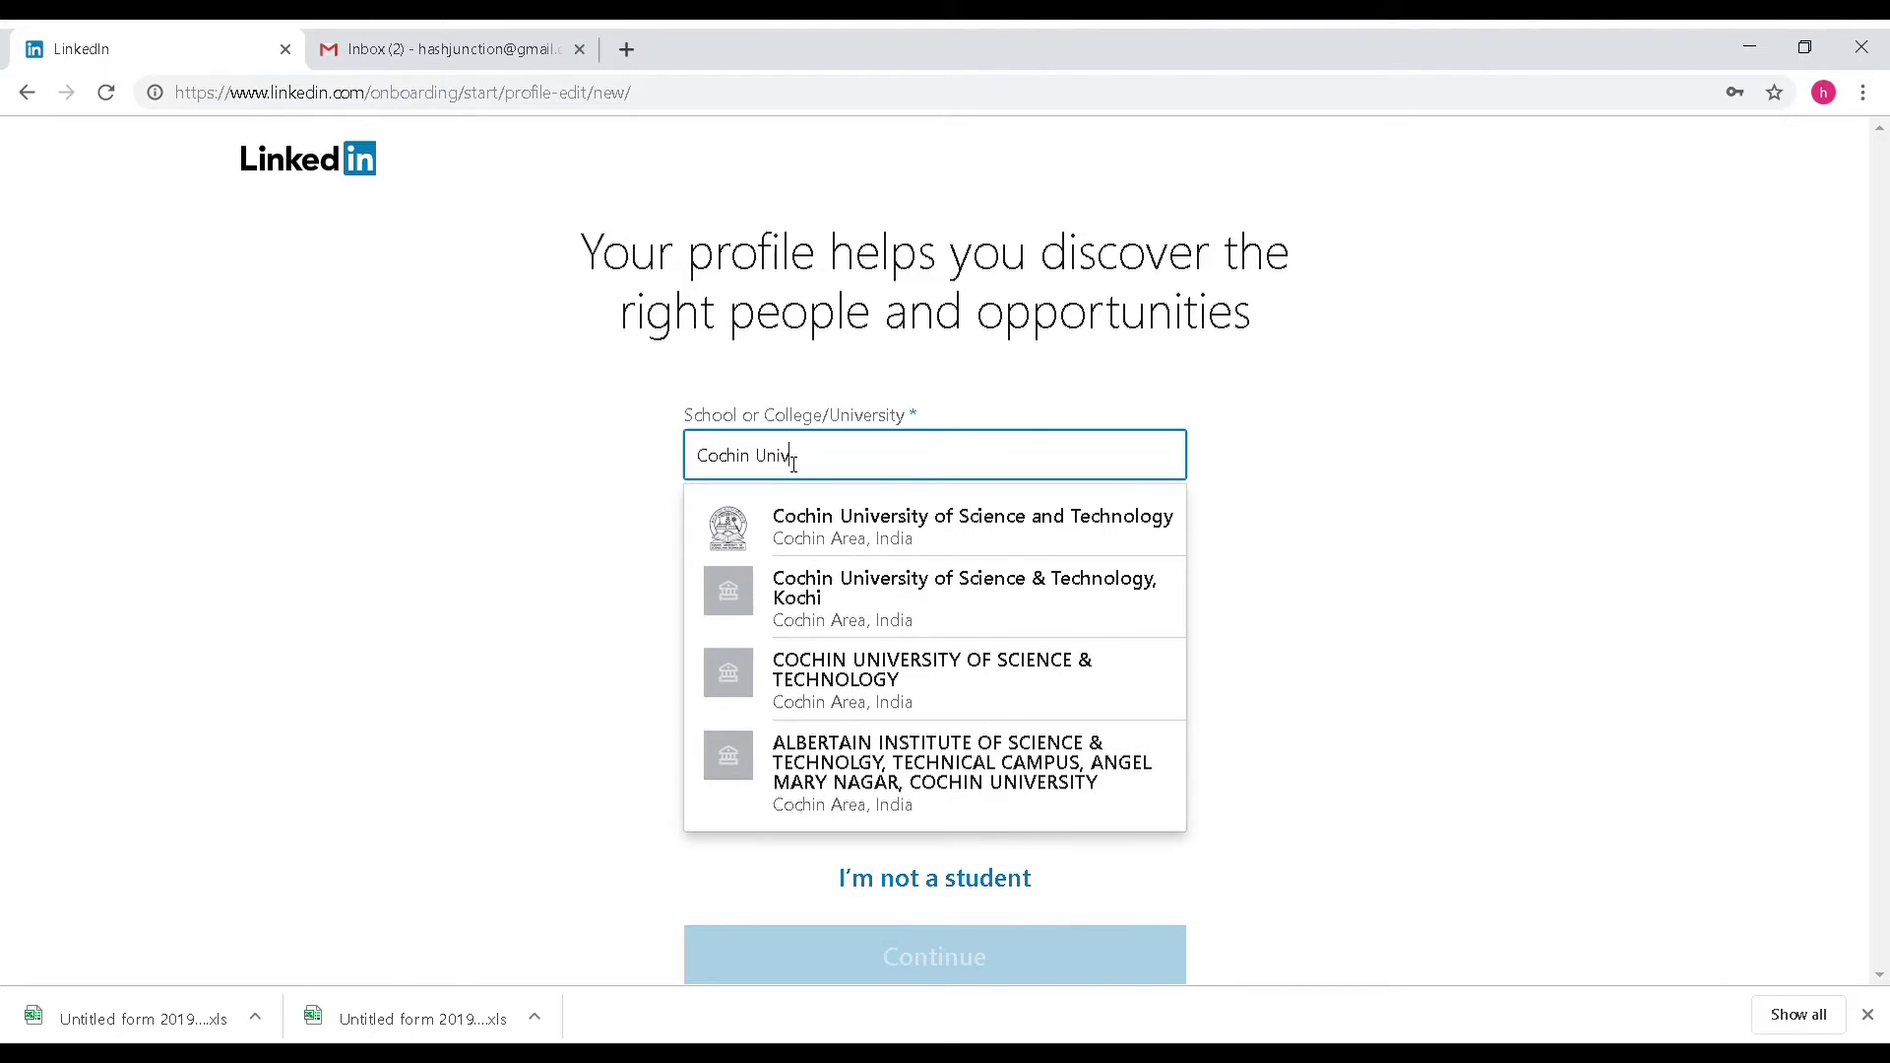
pyautogui.click(971, 528)
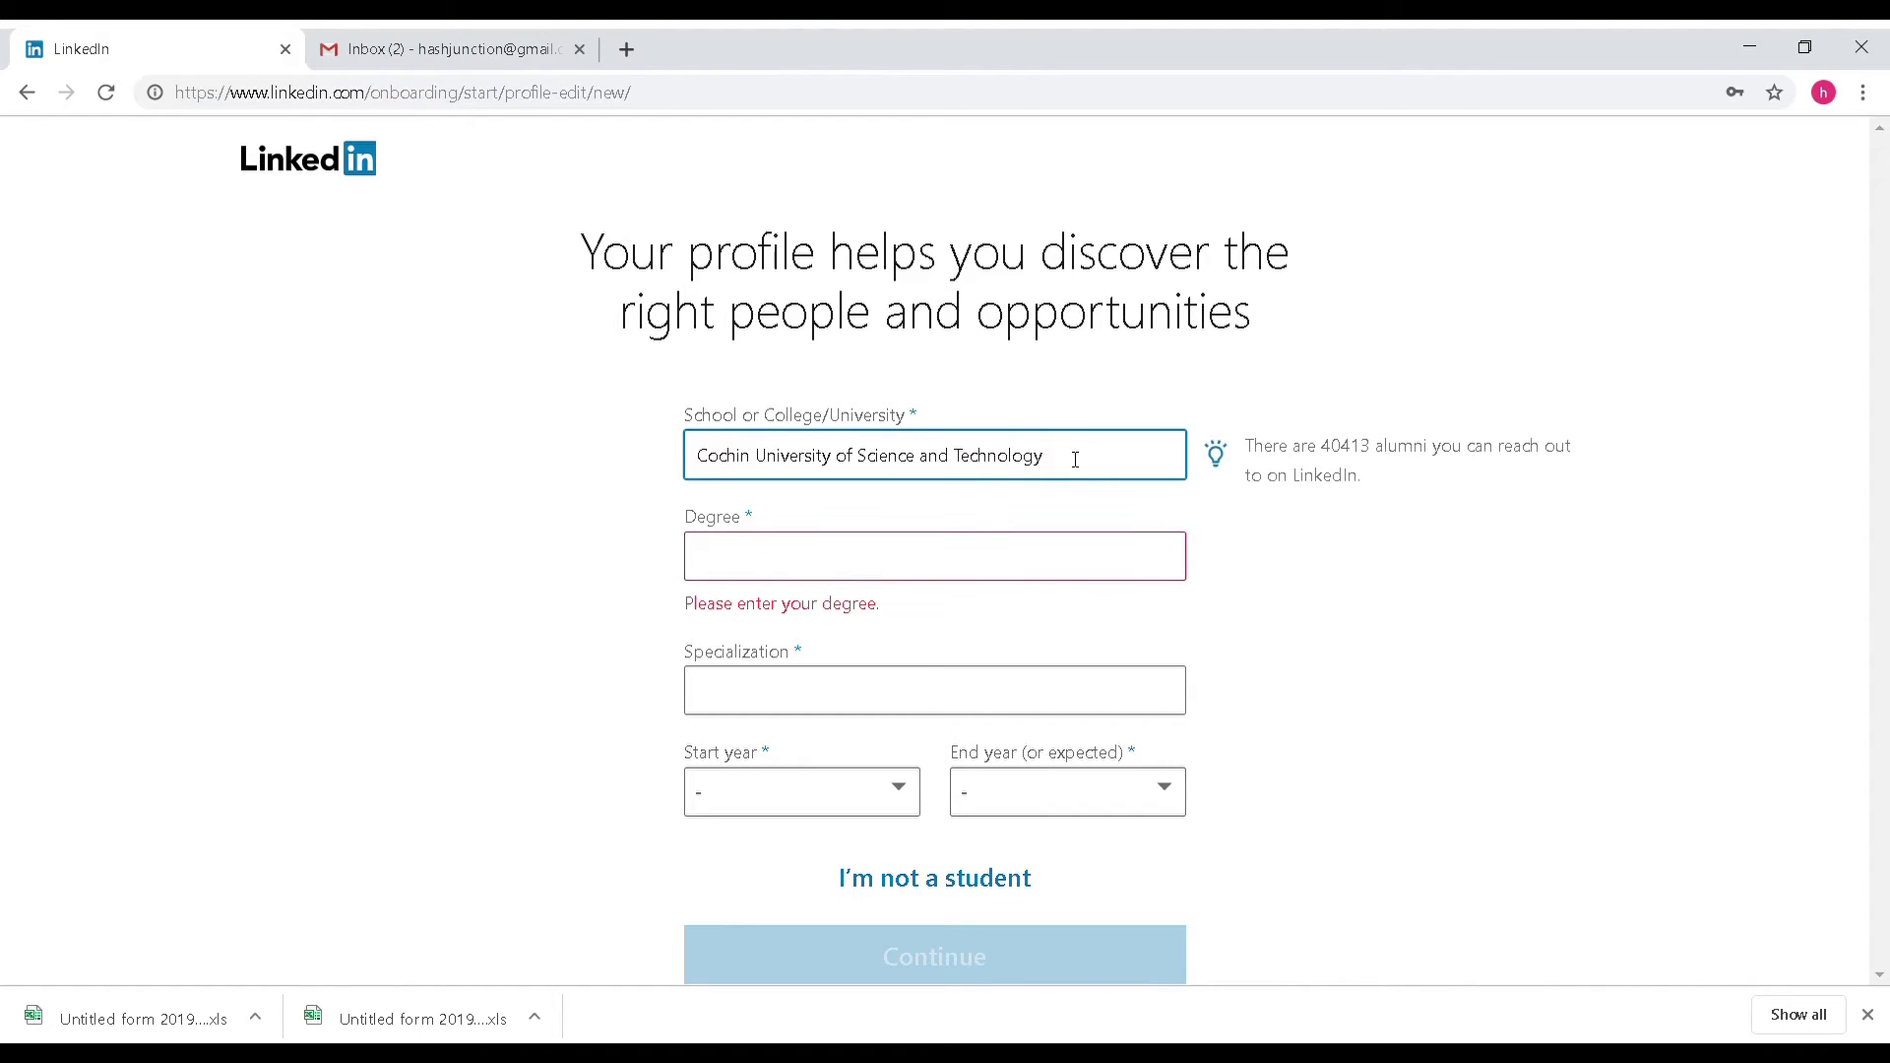
pyautogui.moveTo(1071, 456); pyautogui.dragTo(194, 367)
pyautogui.hotkey('ctrl', 'c')
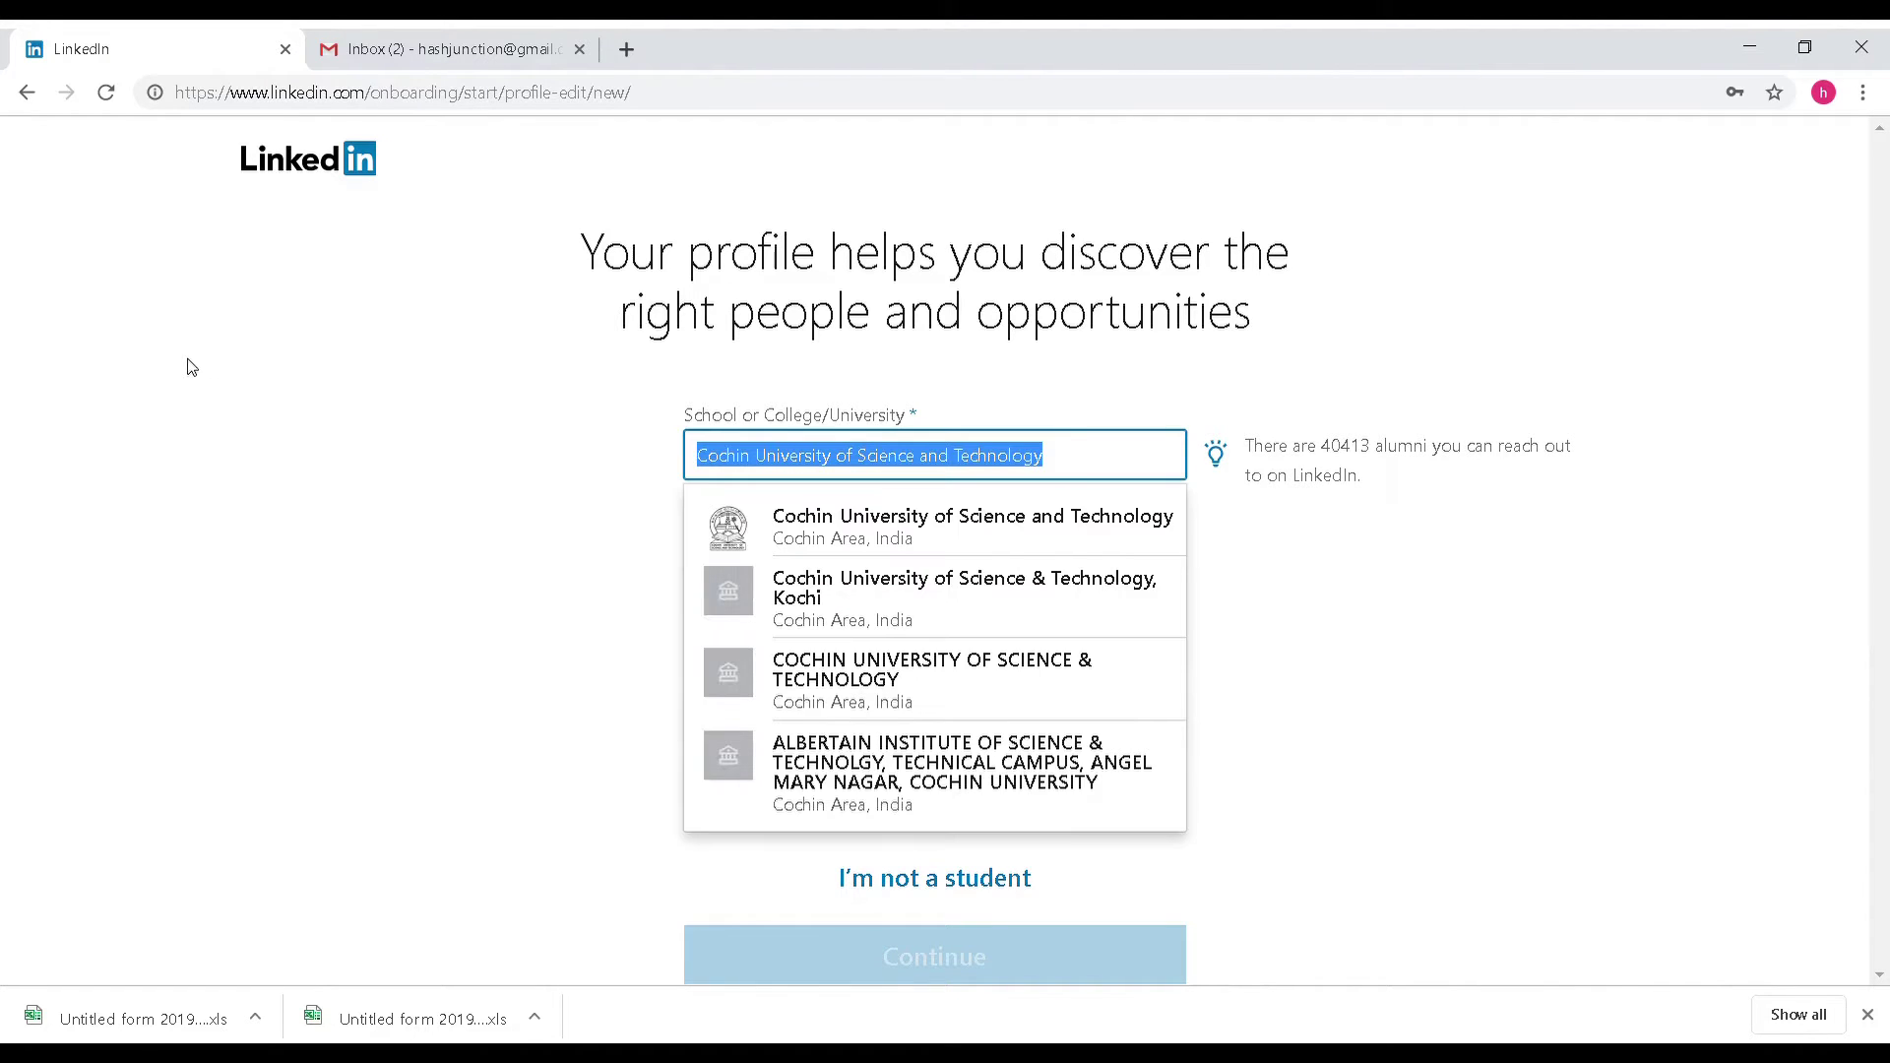
pyautogui.write('Kera')
pyautogui.press('BackSpace')
pyautogui.press('BackSpace')
pyautogui.press('BackSpace')
pyautogui.press('BackSpace')
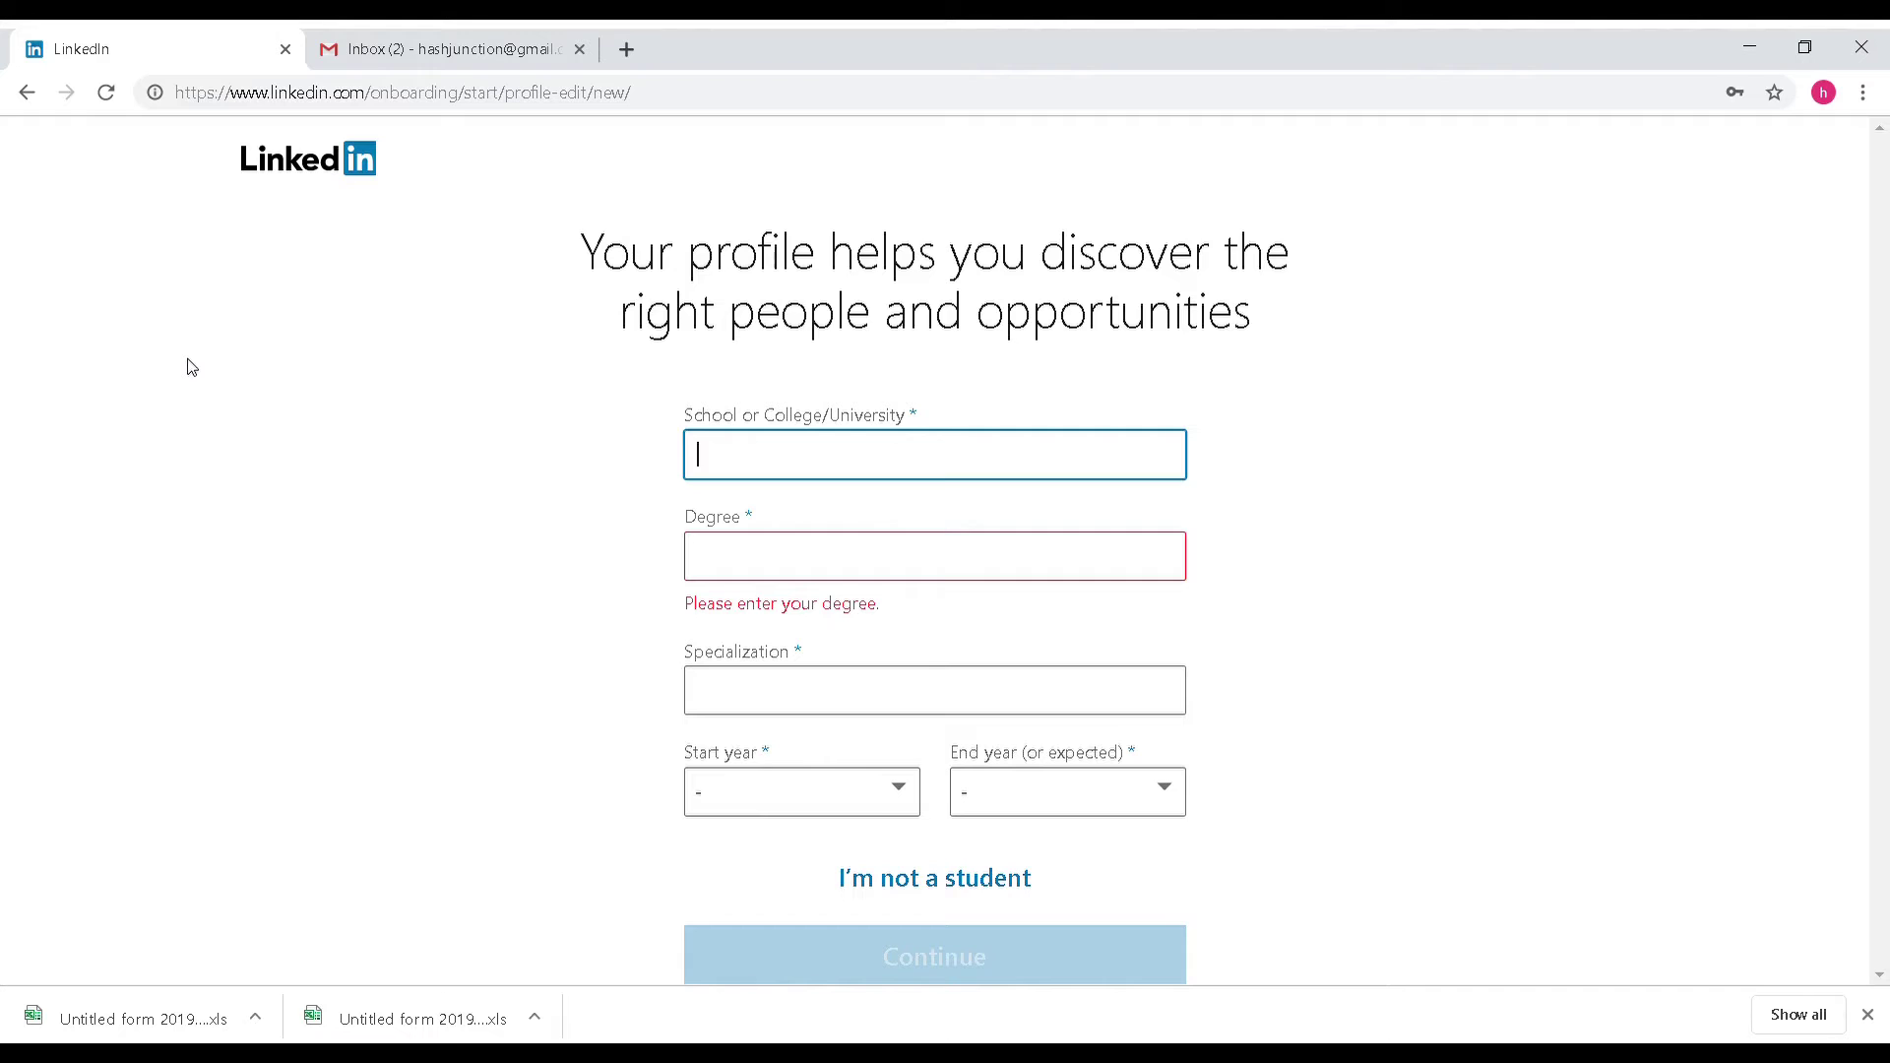
# - Search schools TKM, College of engineering, Law college, Trivandrum and rajagiri, then clear the field
pyautogui.write('TK')
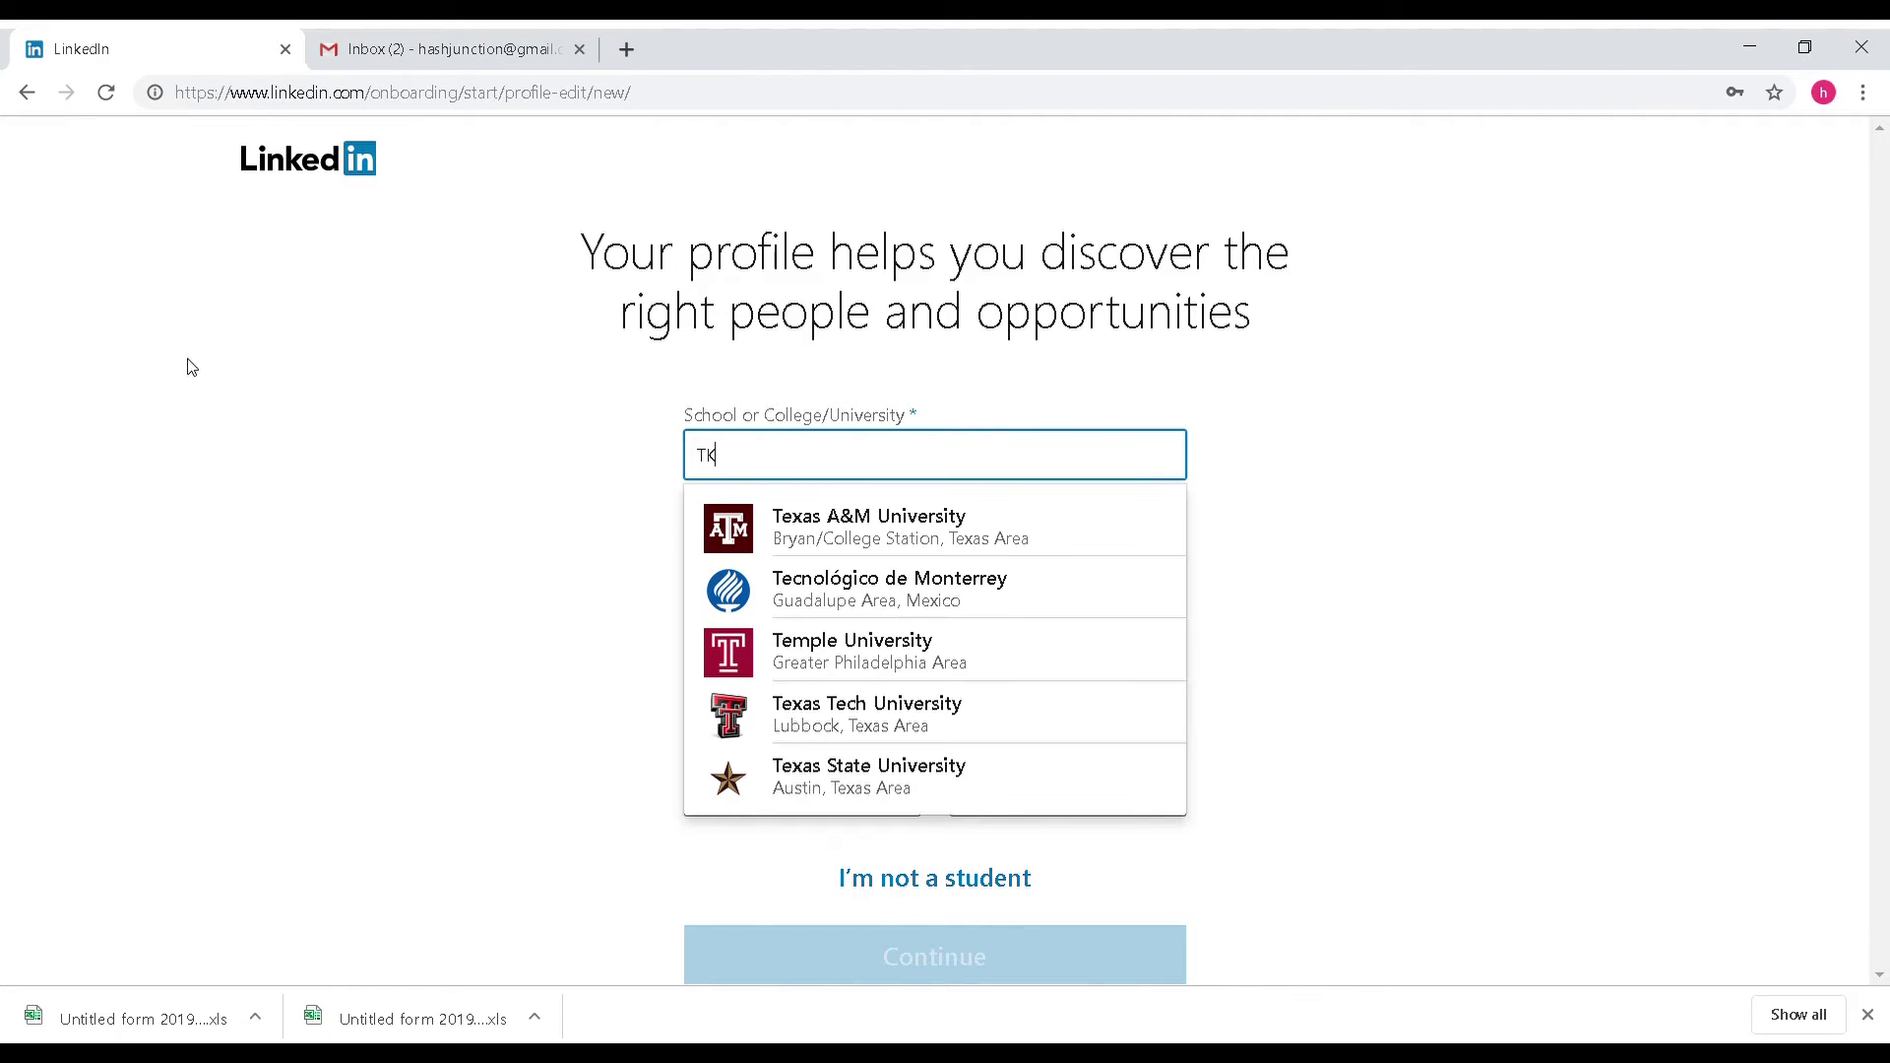
pyautogui.write('M')
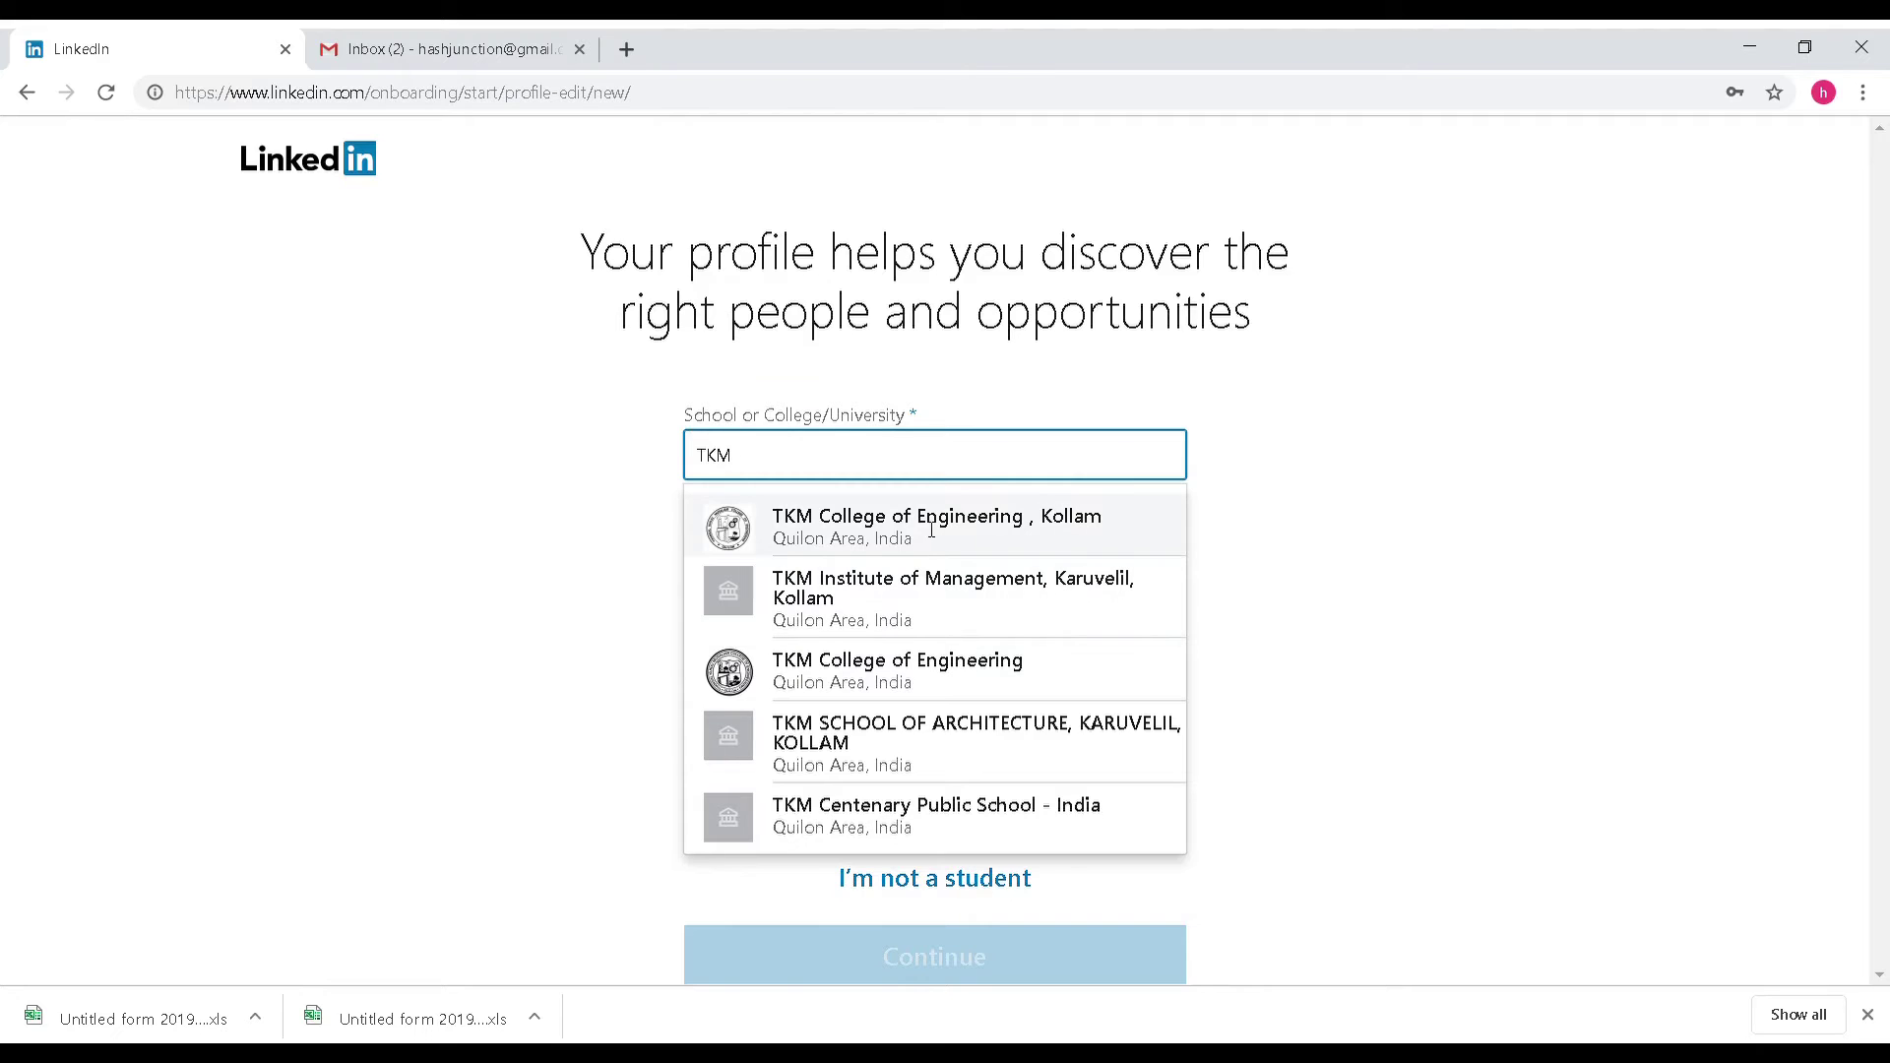
pyautogui.moveTo(745, 453); pyautogui.dragTo(558, 423)
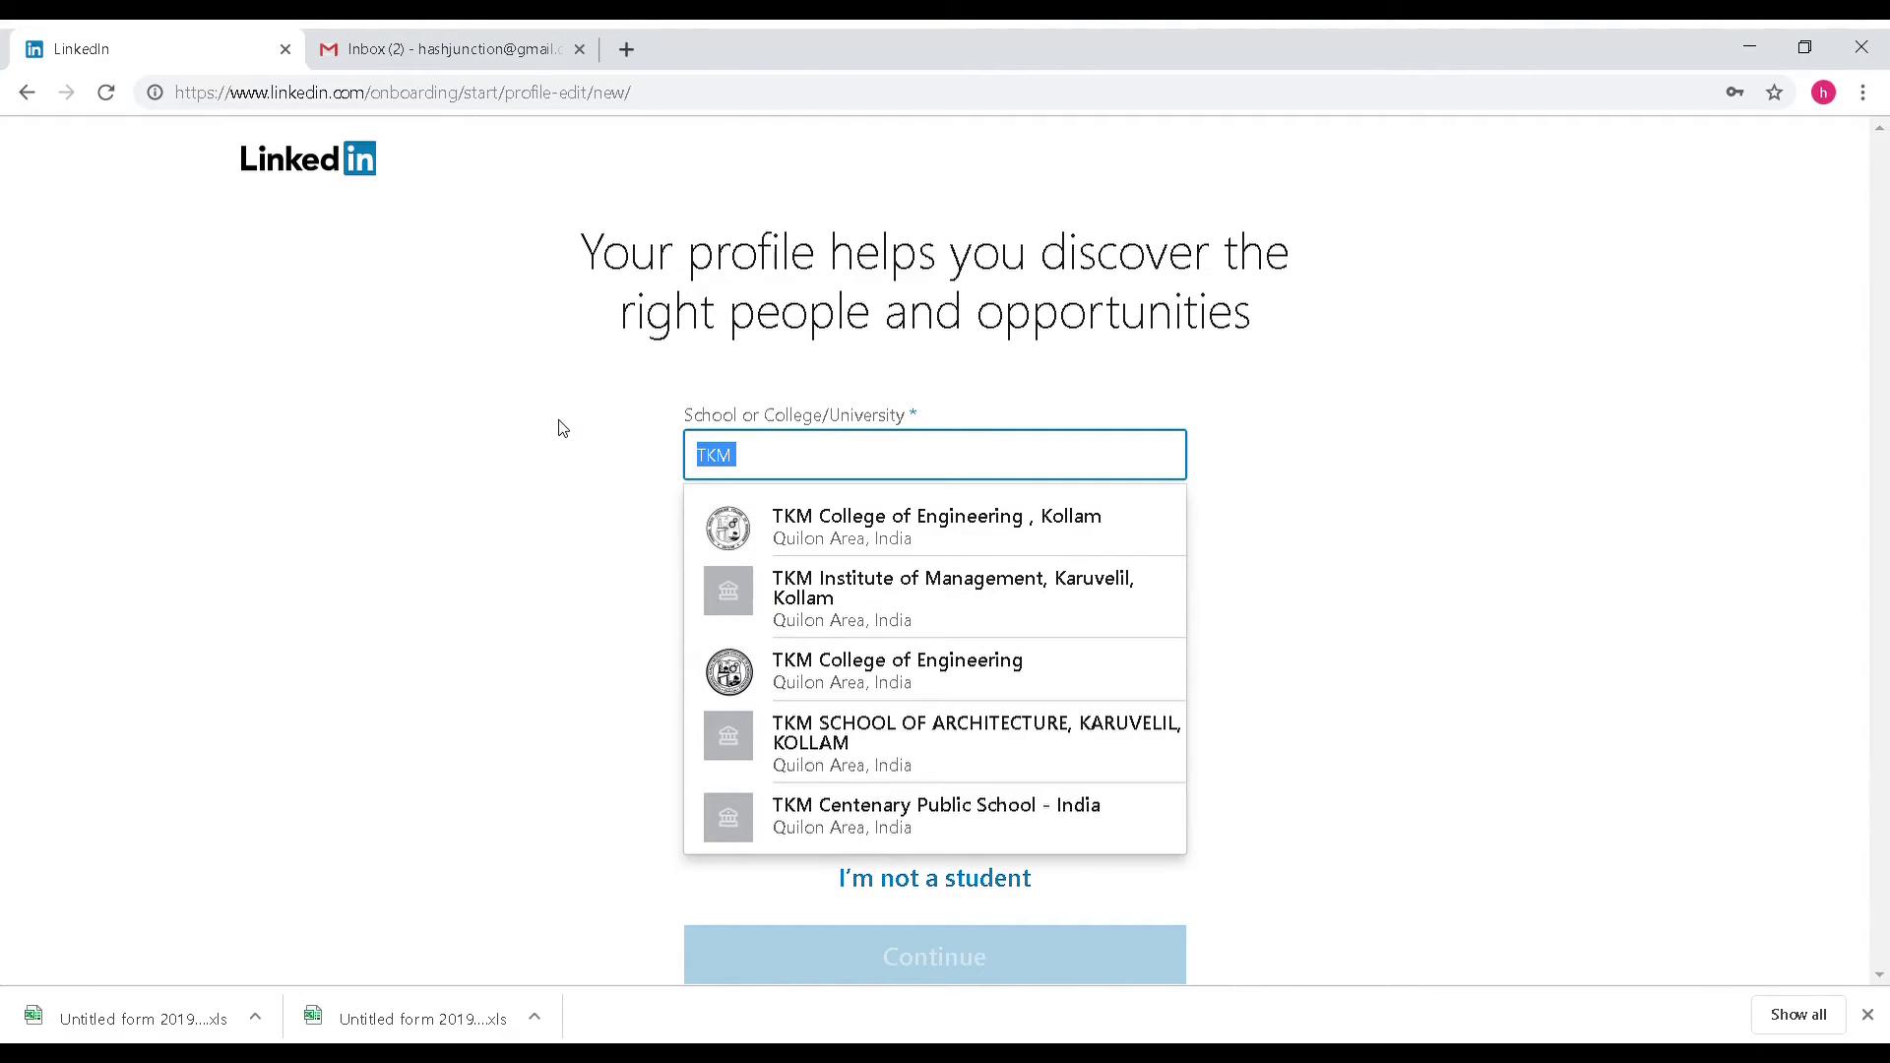
pyautogui.write('Trivandr')
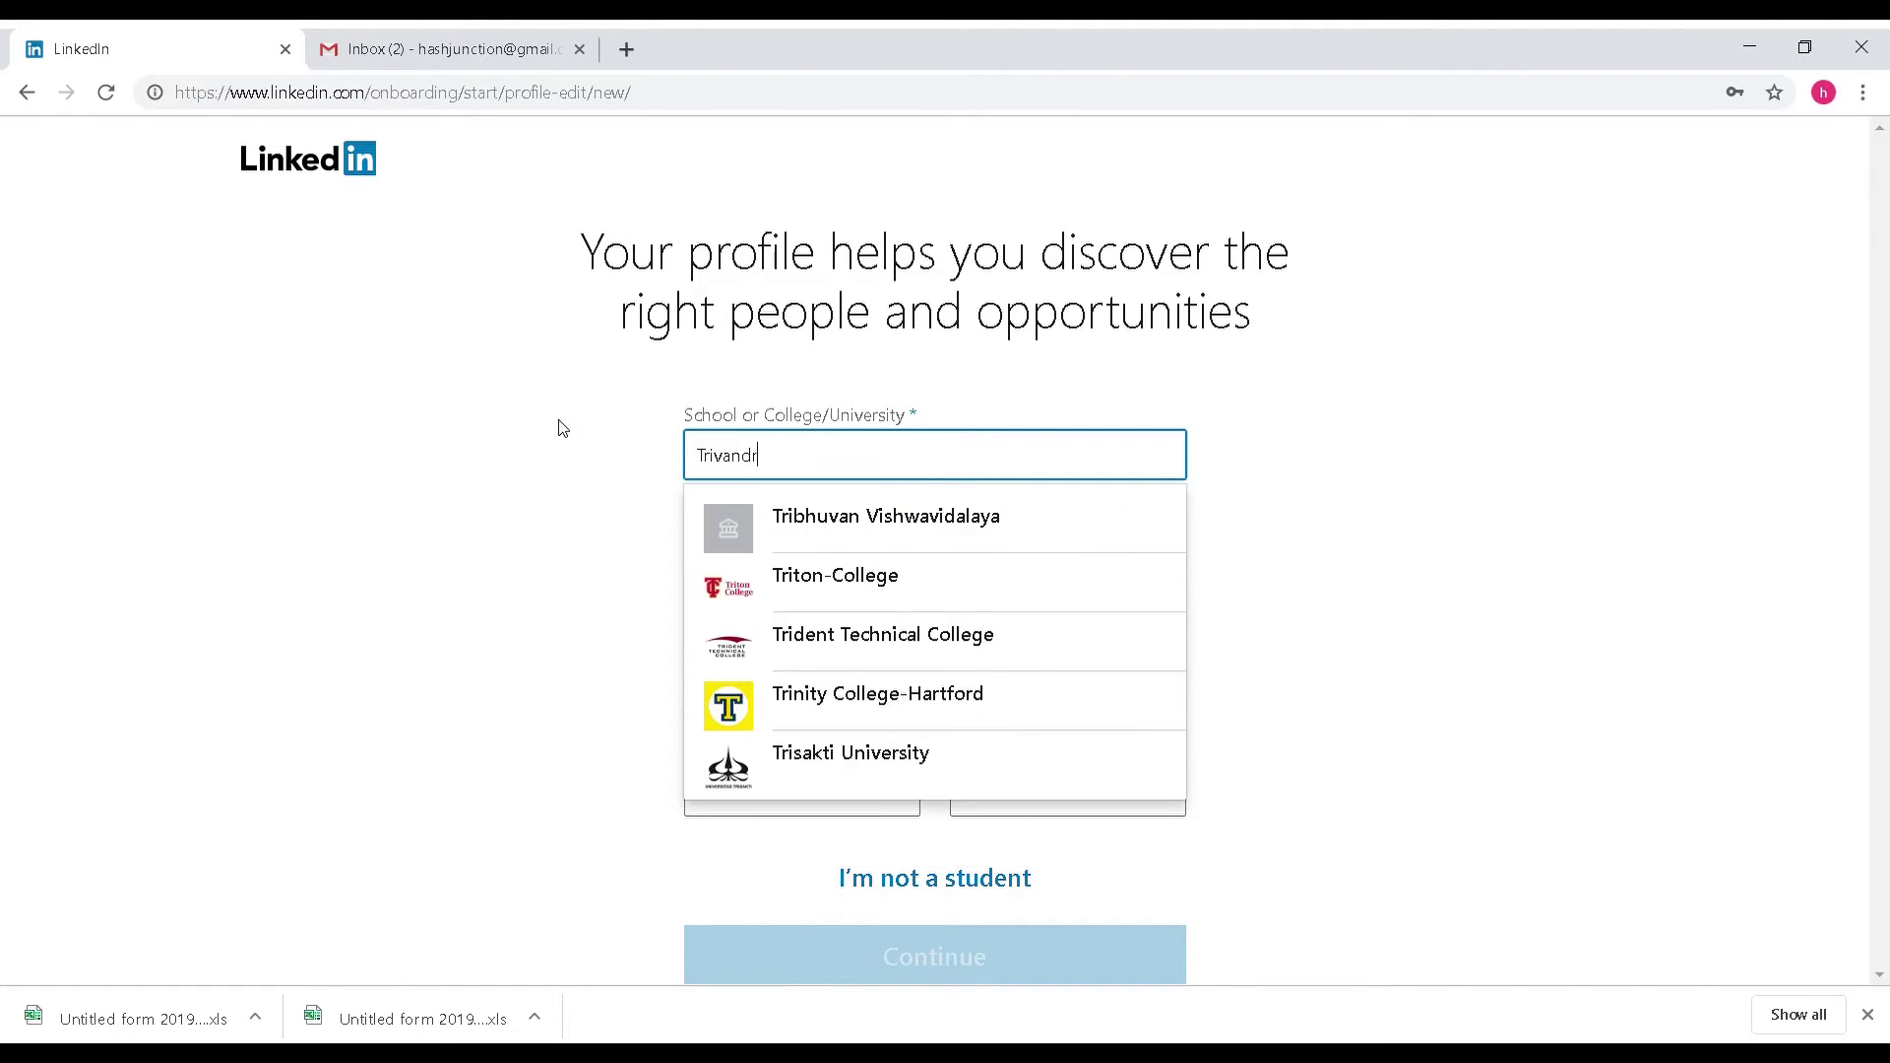
pyautogui.write('um Eng')
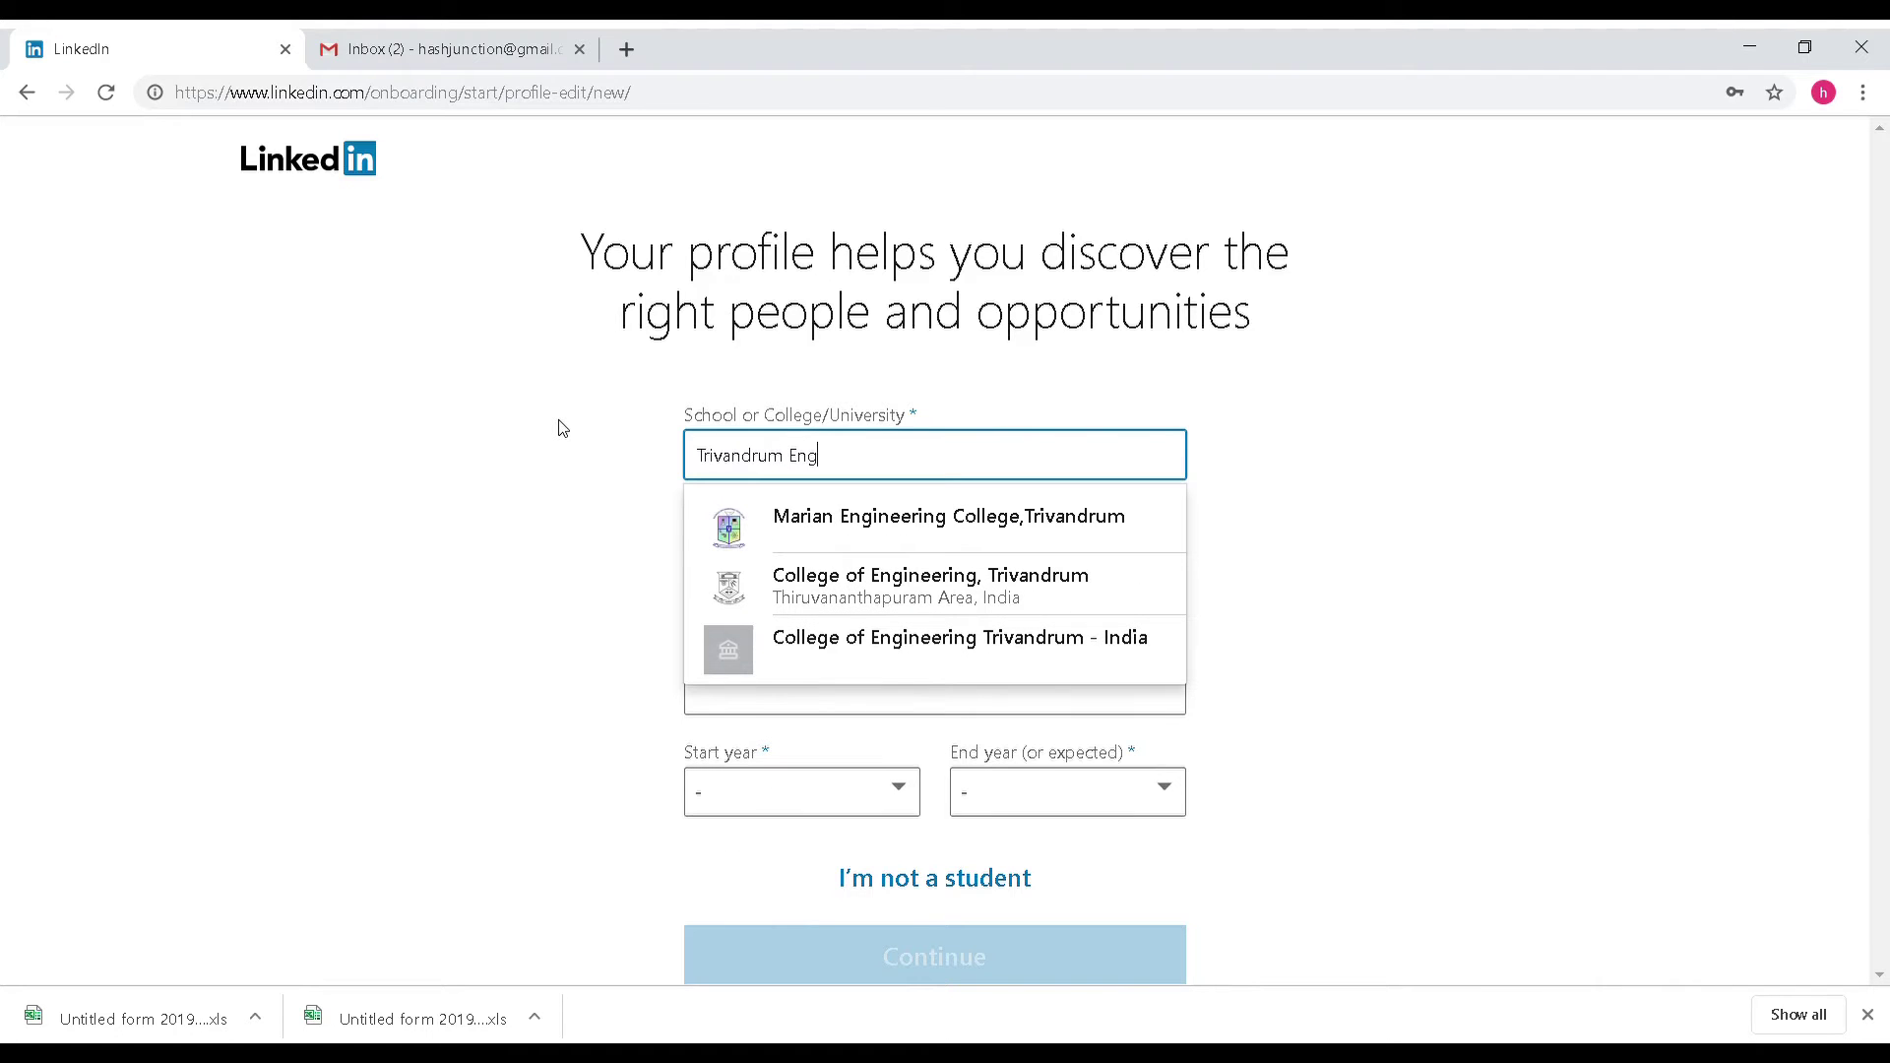
pyautogui.press('BackSpace')
pyautogui.press('BackSpace')
pyautogui.press('BackSpace')
pyautogui.press('BackSpace')
pyautogui.press('BackSpace')
pyautogui.press('BackSpace')
pyautogui.press('BackSpace')
pyautogui.press('BackSpace')
pyautogui.press('BackSpace')
pyautogui.press('BackSpace')
pyautogui.press('BackSpace')
pyautogui.press('BackSpace')
pyautogui.press('BackSpace')
pyautogui.press('BackSpace')
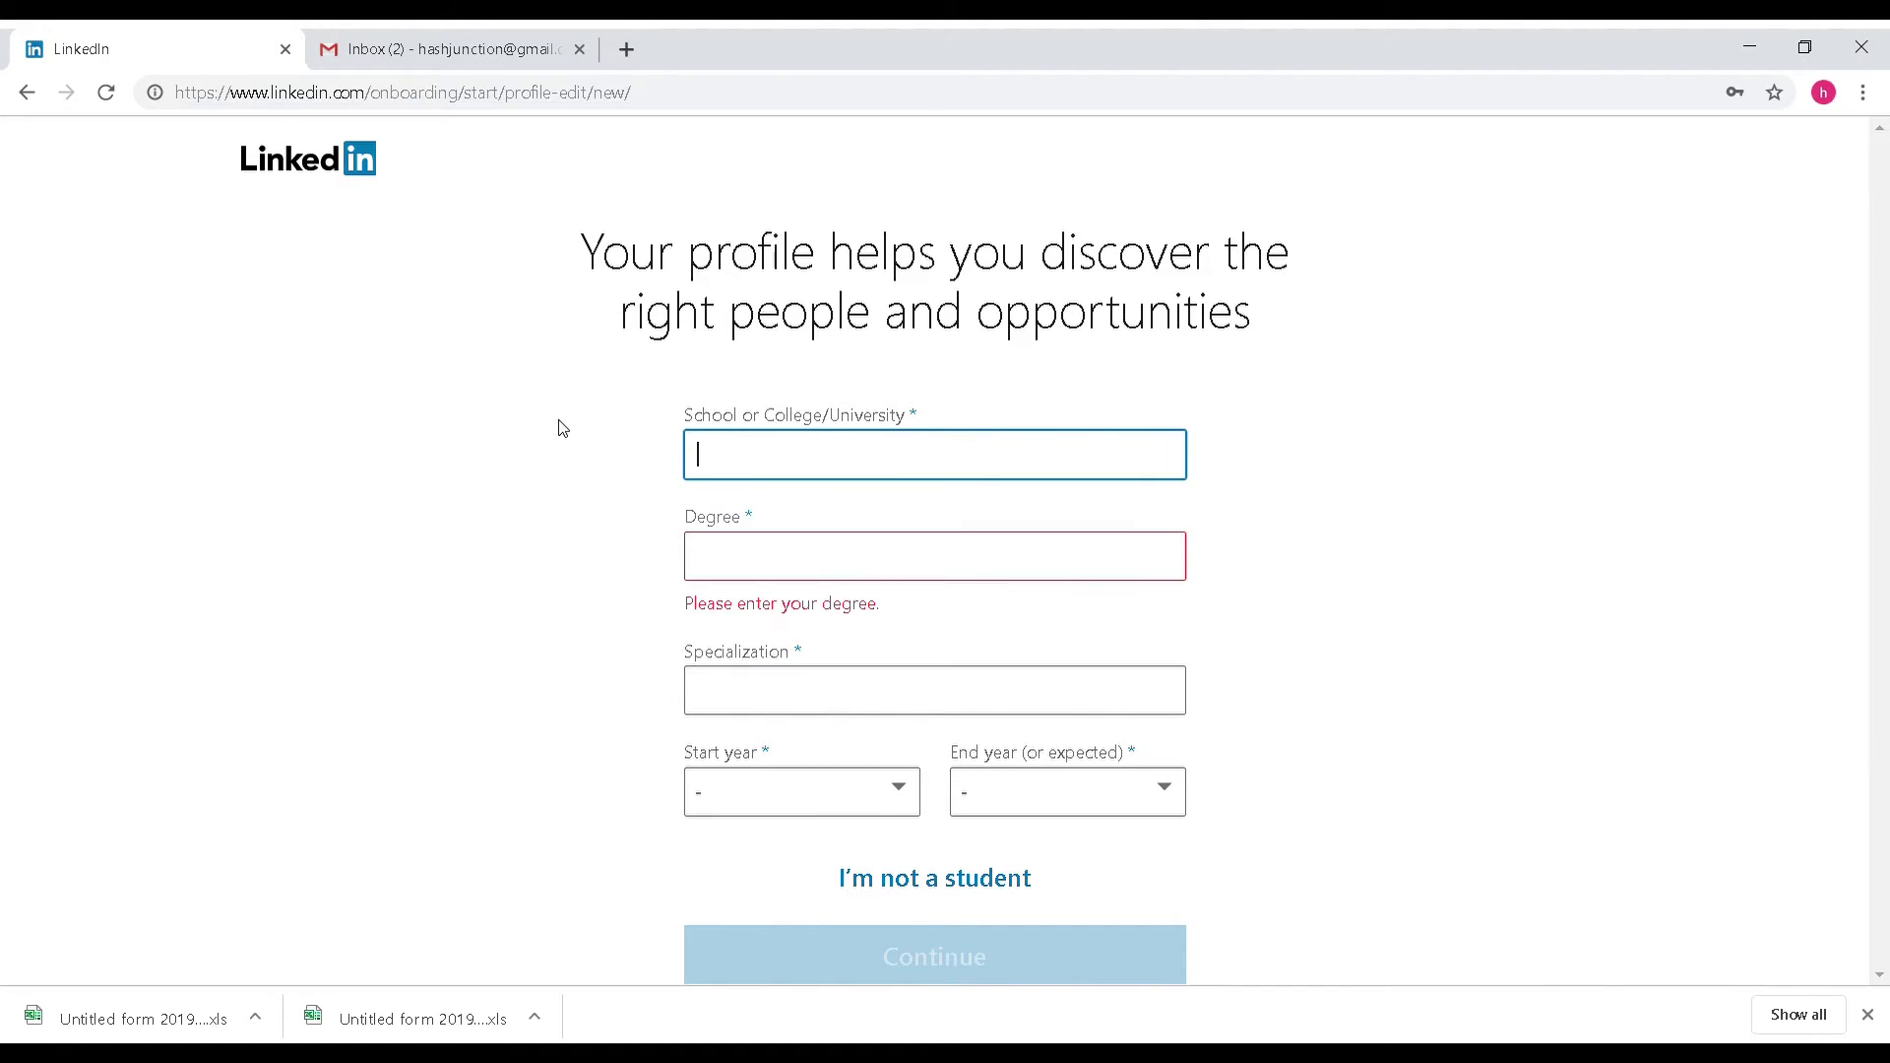
pyautogui.write('College o')
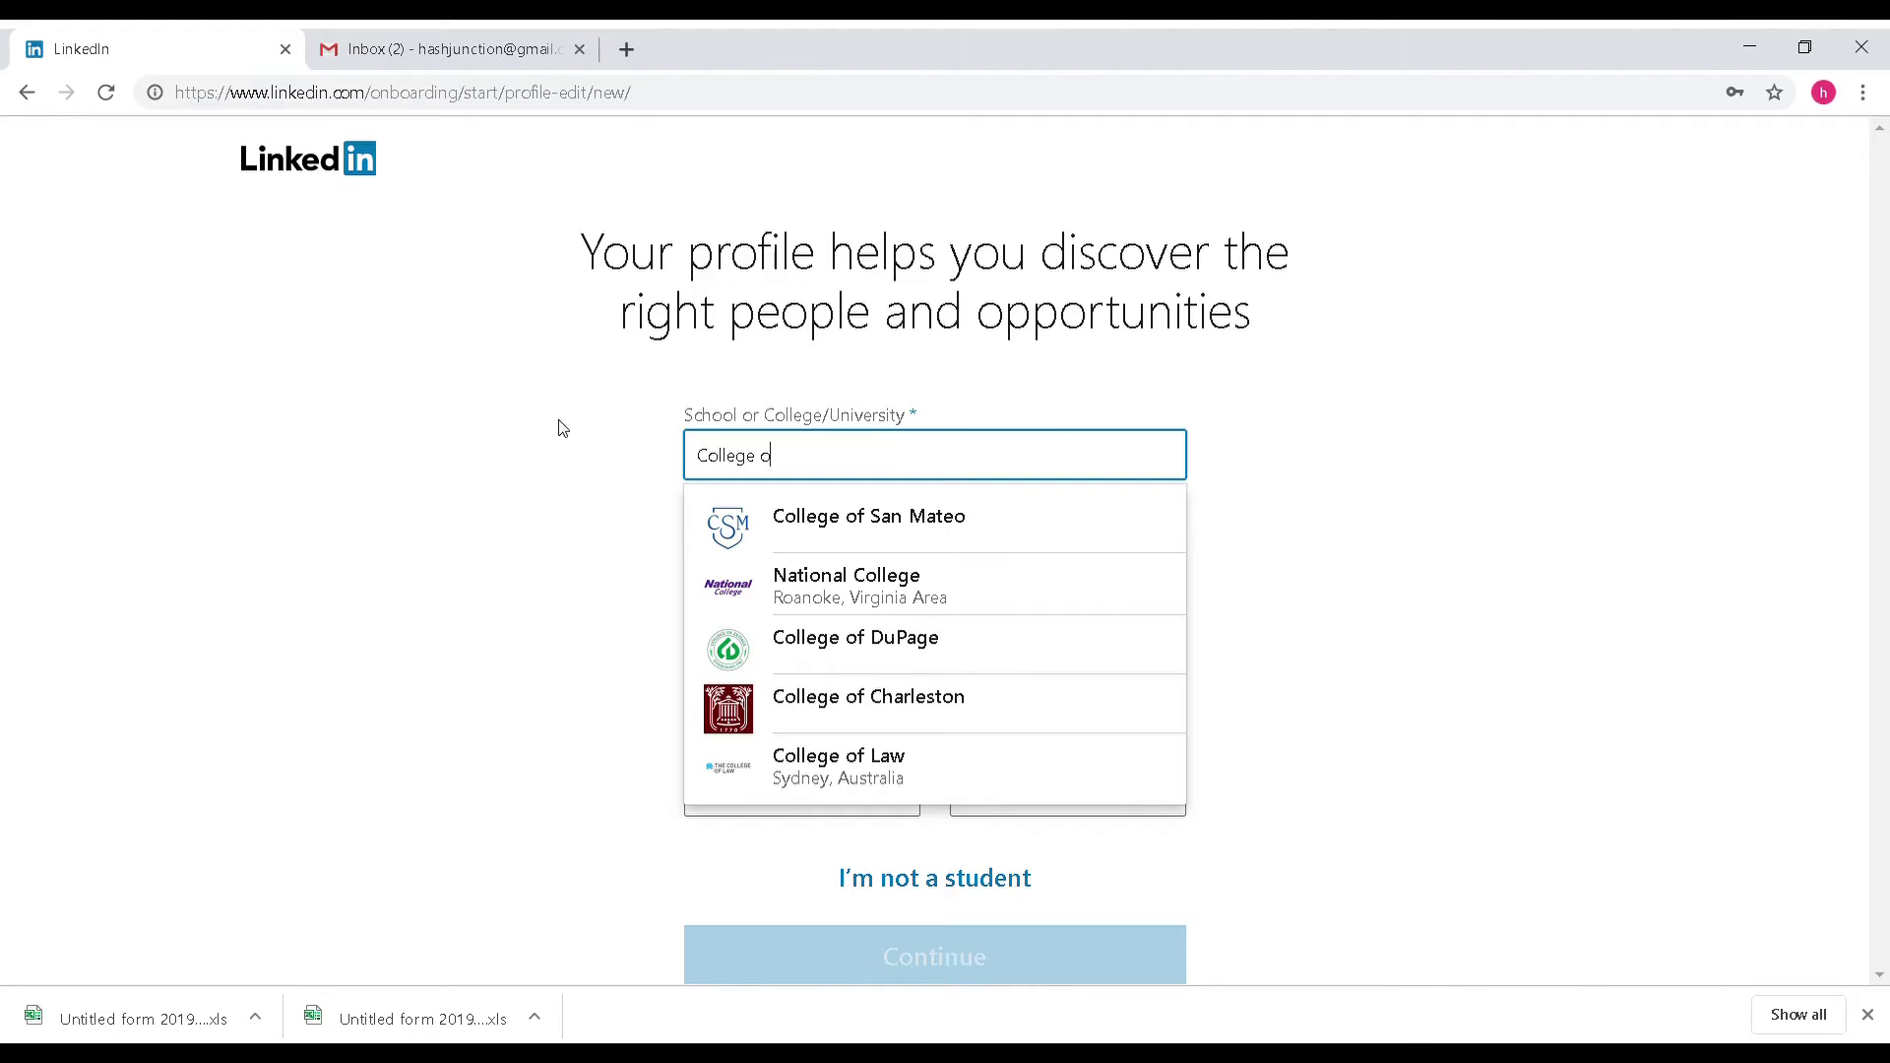
pyautogui.write('f engineering')
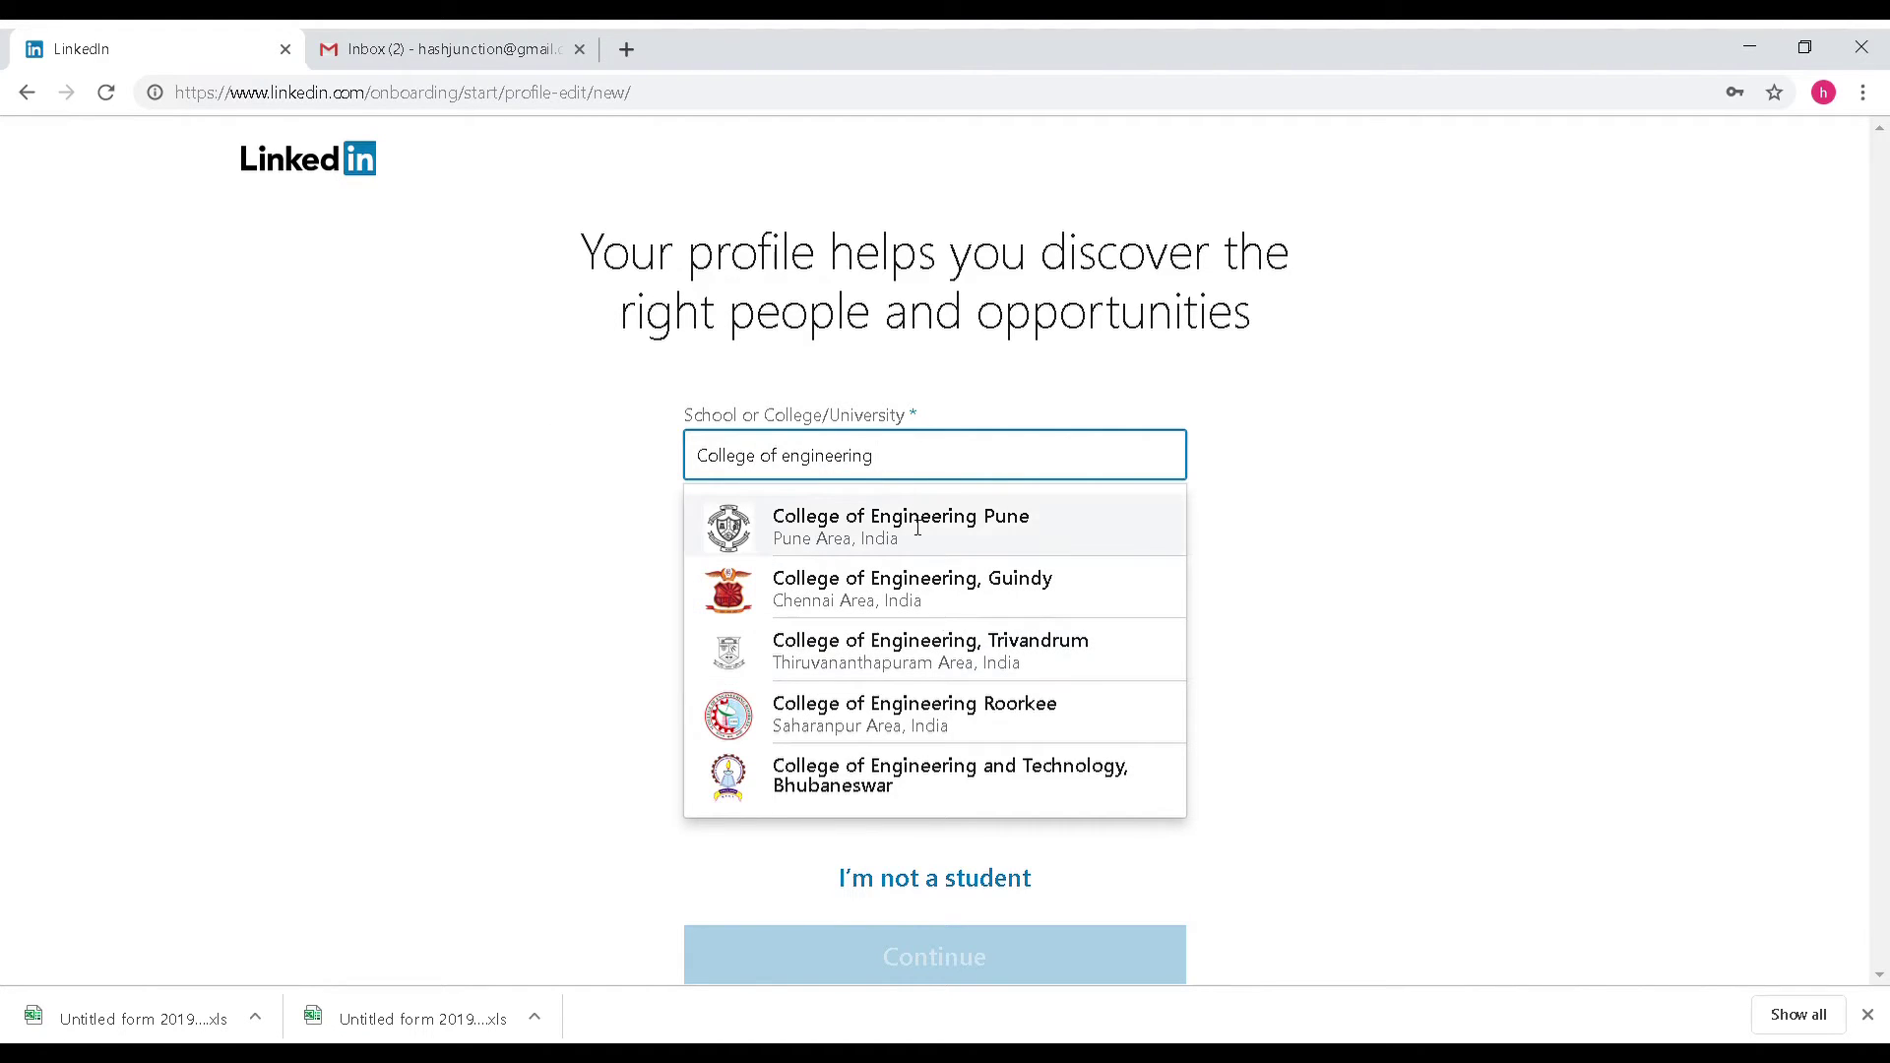
pyautogui.hotkey('ctrl', 'a')
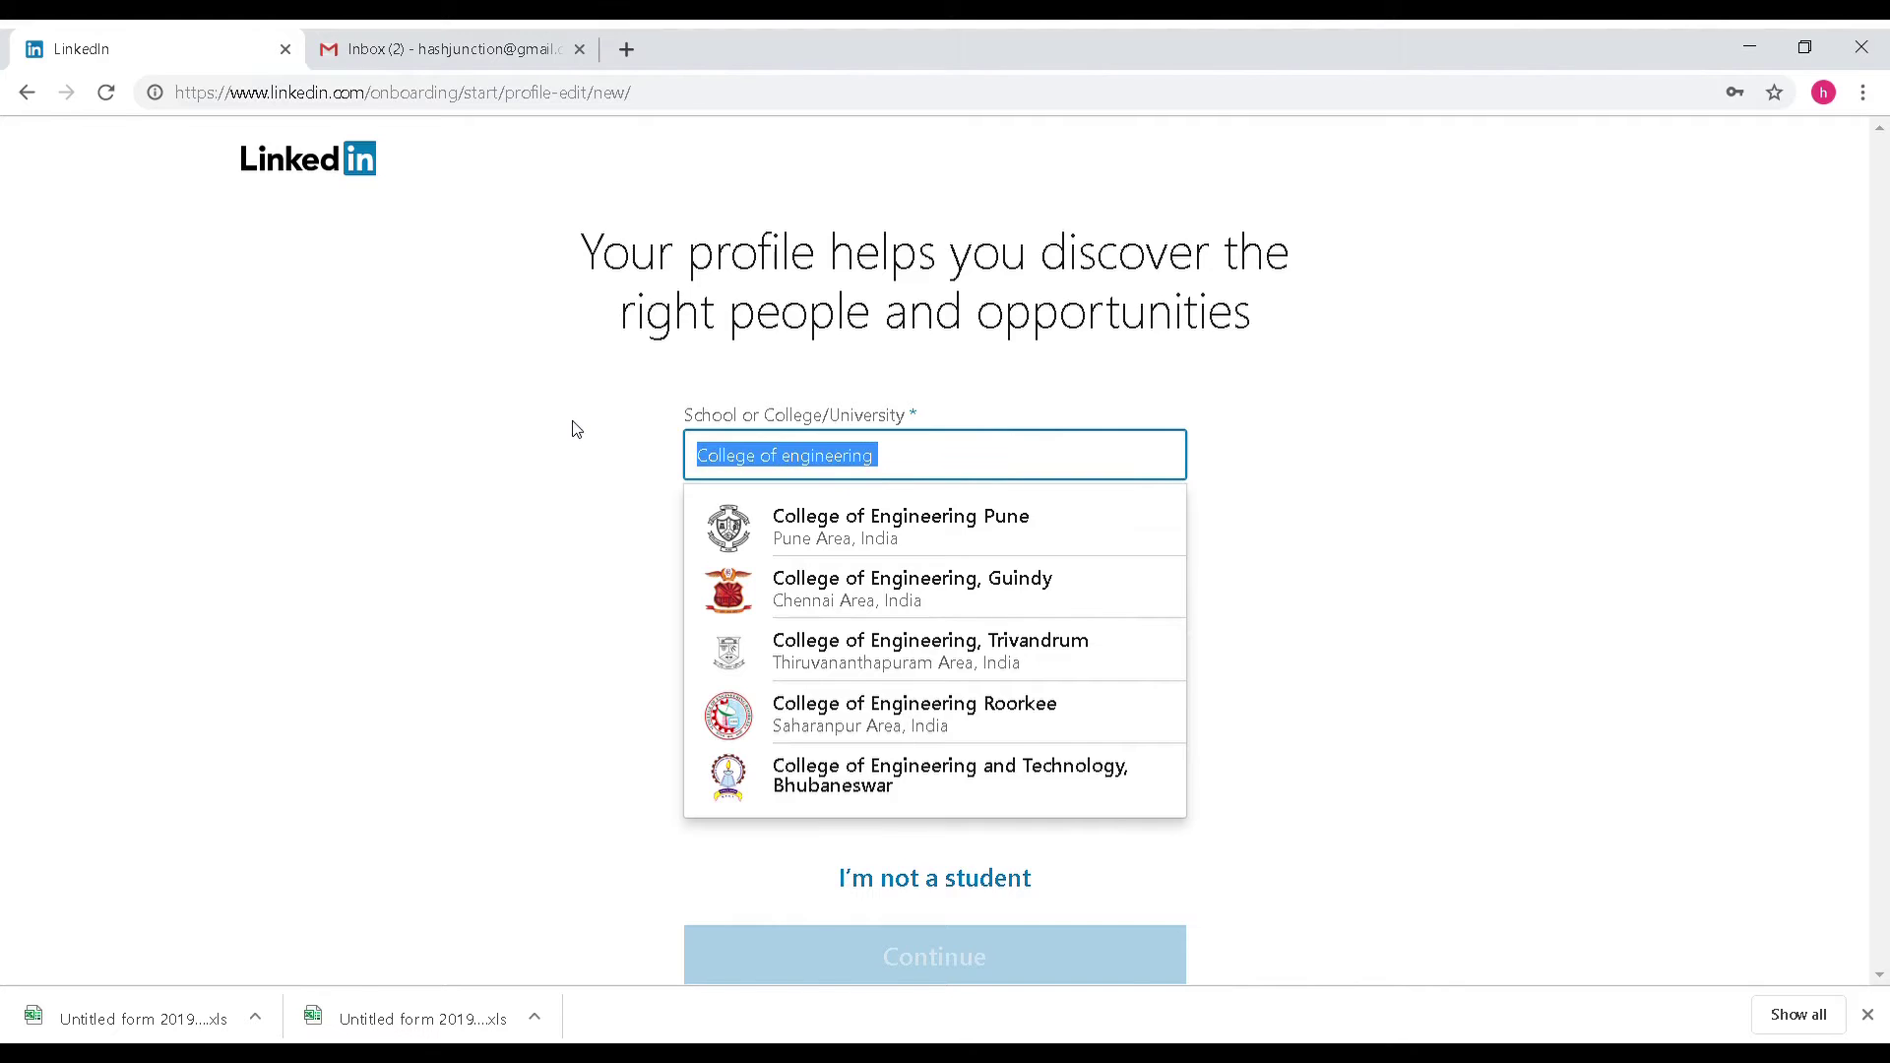
pyautogui.write('Law college')
pyautogui.press('BackSpace')
pyautogui.press('BackSpace')
pyautogui.press('BackSpace')
pyautogui.press('BackSpace')
pyautogui.press('BackSpace')
pyautogui.press('BackSpace')
pyautogui.press('BackSpace')
pyautogui.press('BackSpace')
pyautogui.press('BackSpace')
pyautogui.press('BackSpace')
pyautogui.press('BackSpace')
pyautogui.write('Trivandrum')
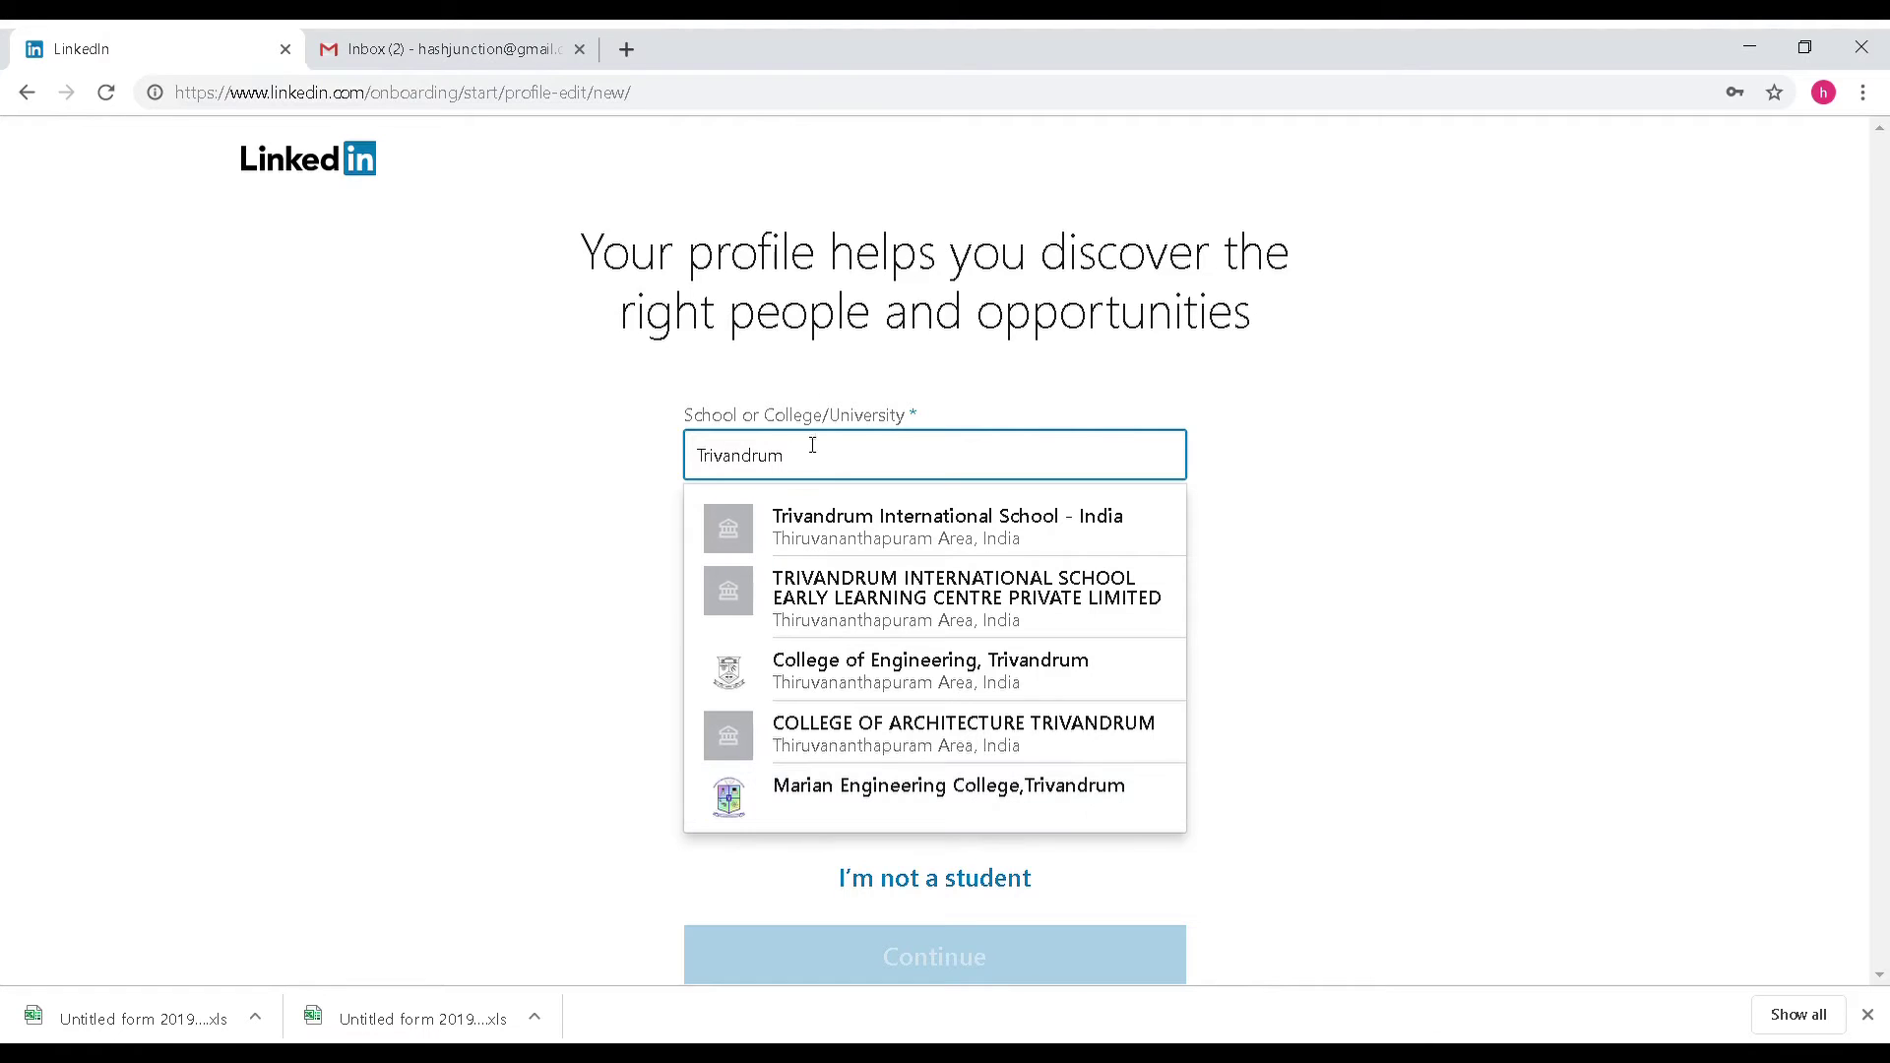
pyautogui.moveTo(791, 456); pyautogui.dragTo(627, 470)
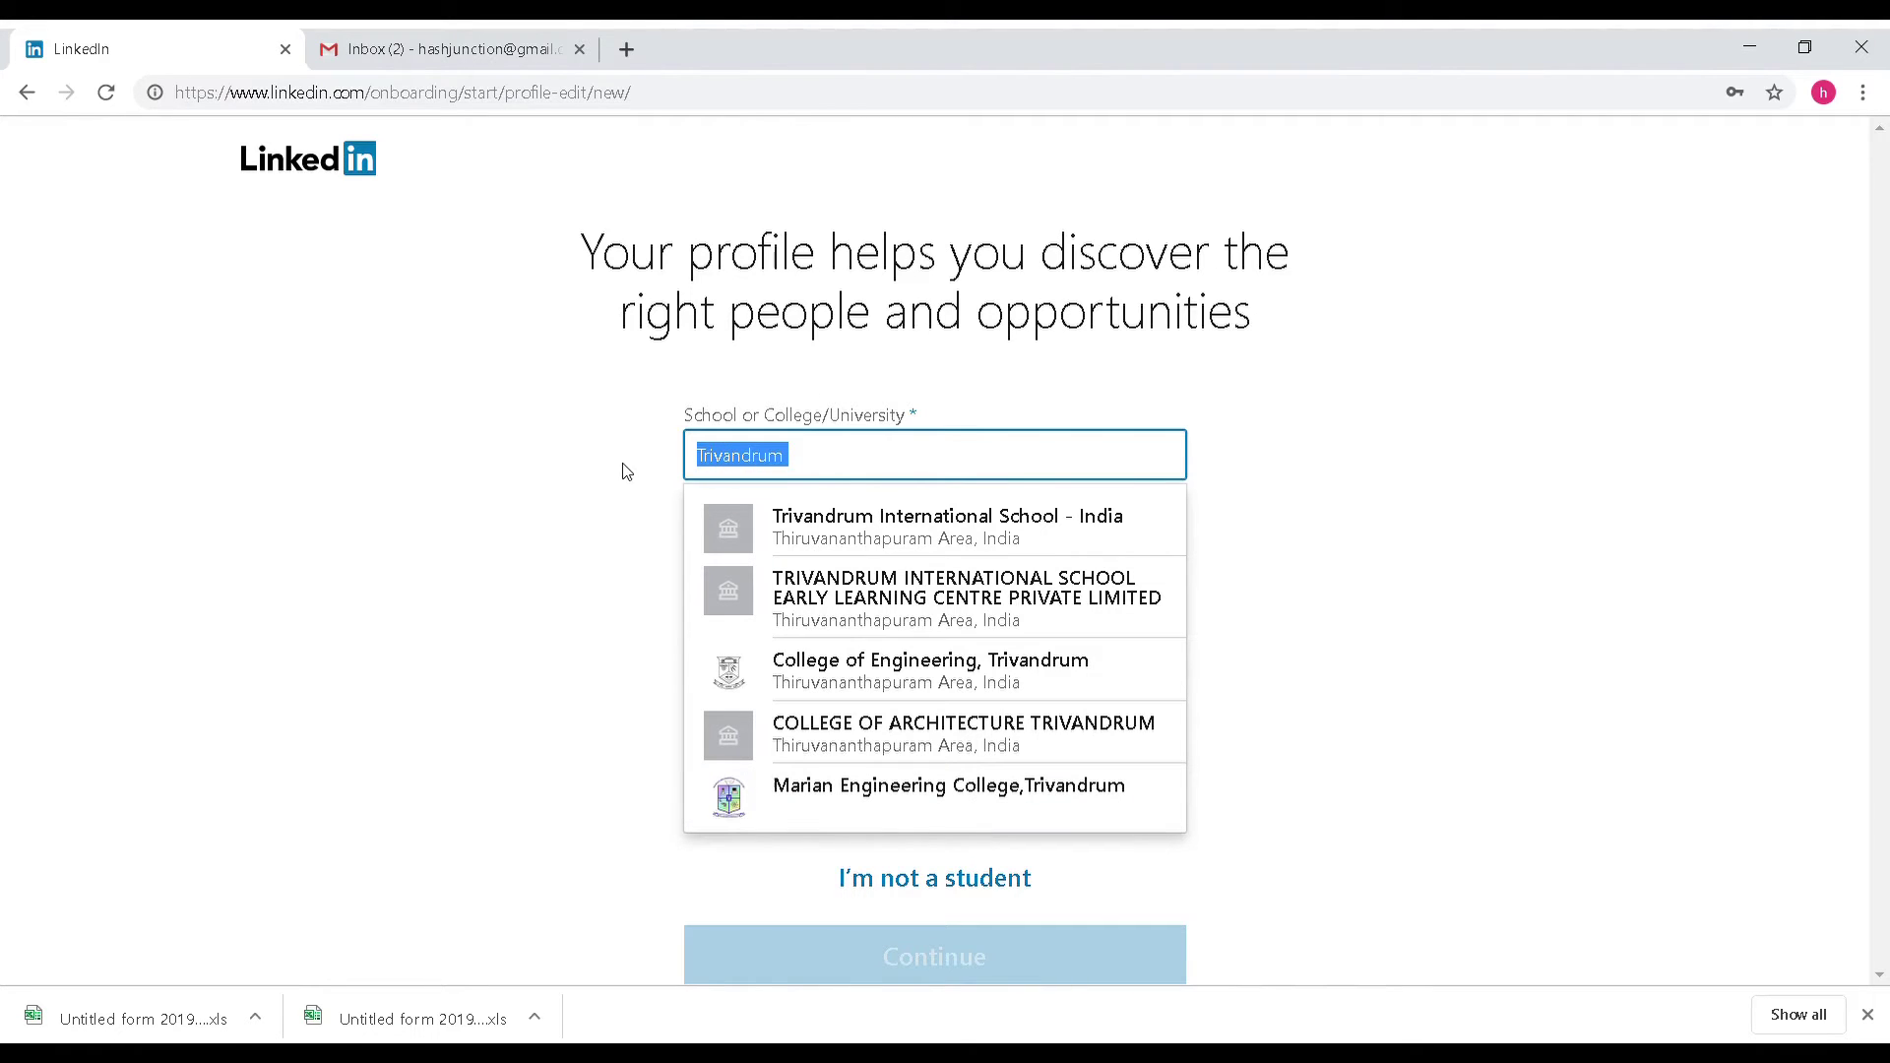
pyautogui.write('rajagiri')
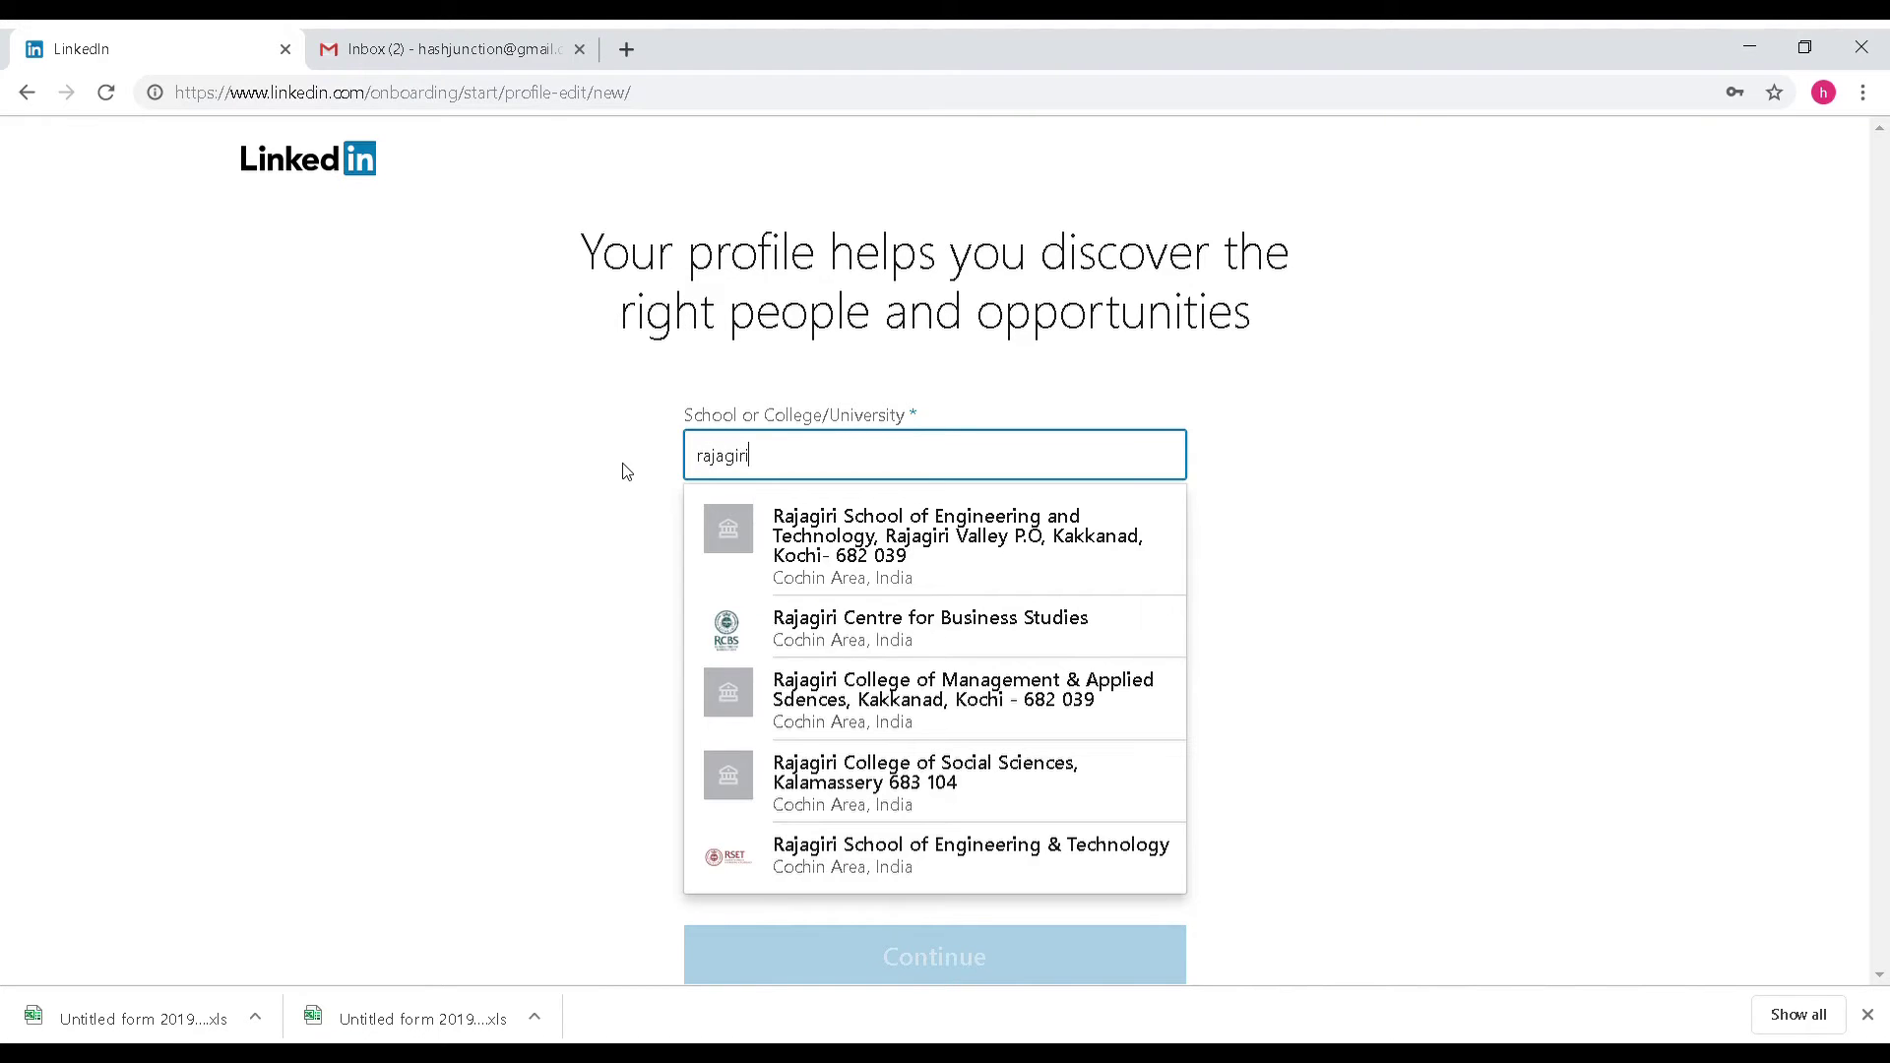
pyautogui.hotkey('ctrl', 'a')
pyautogui.press('BackSpace')
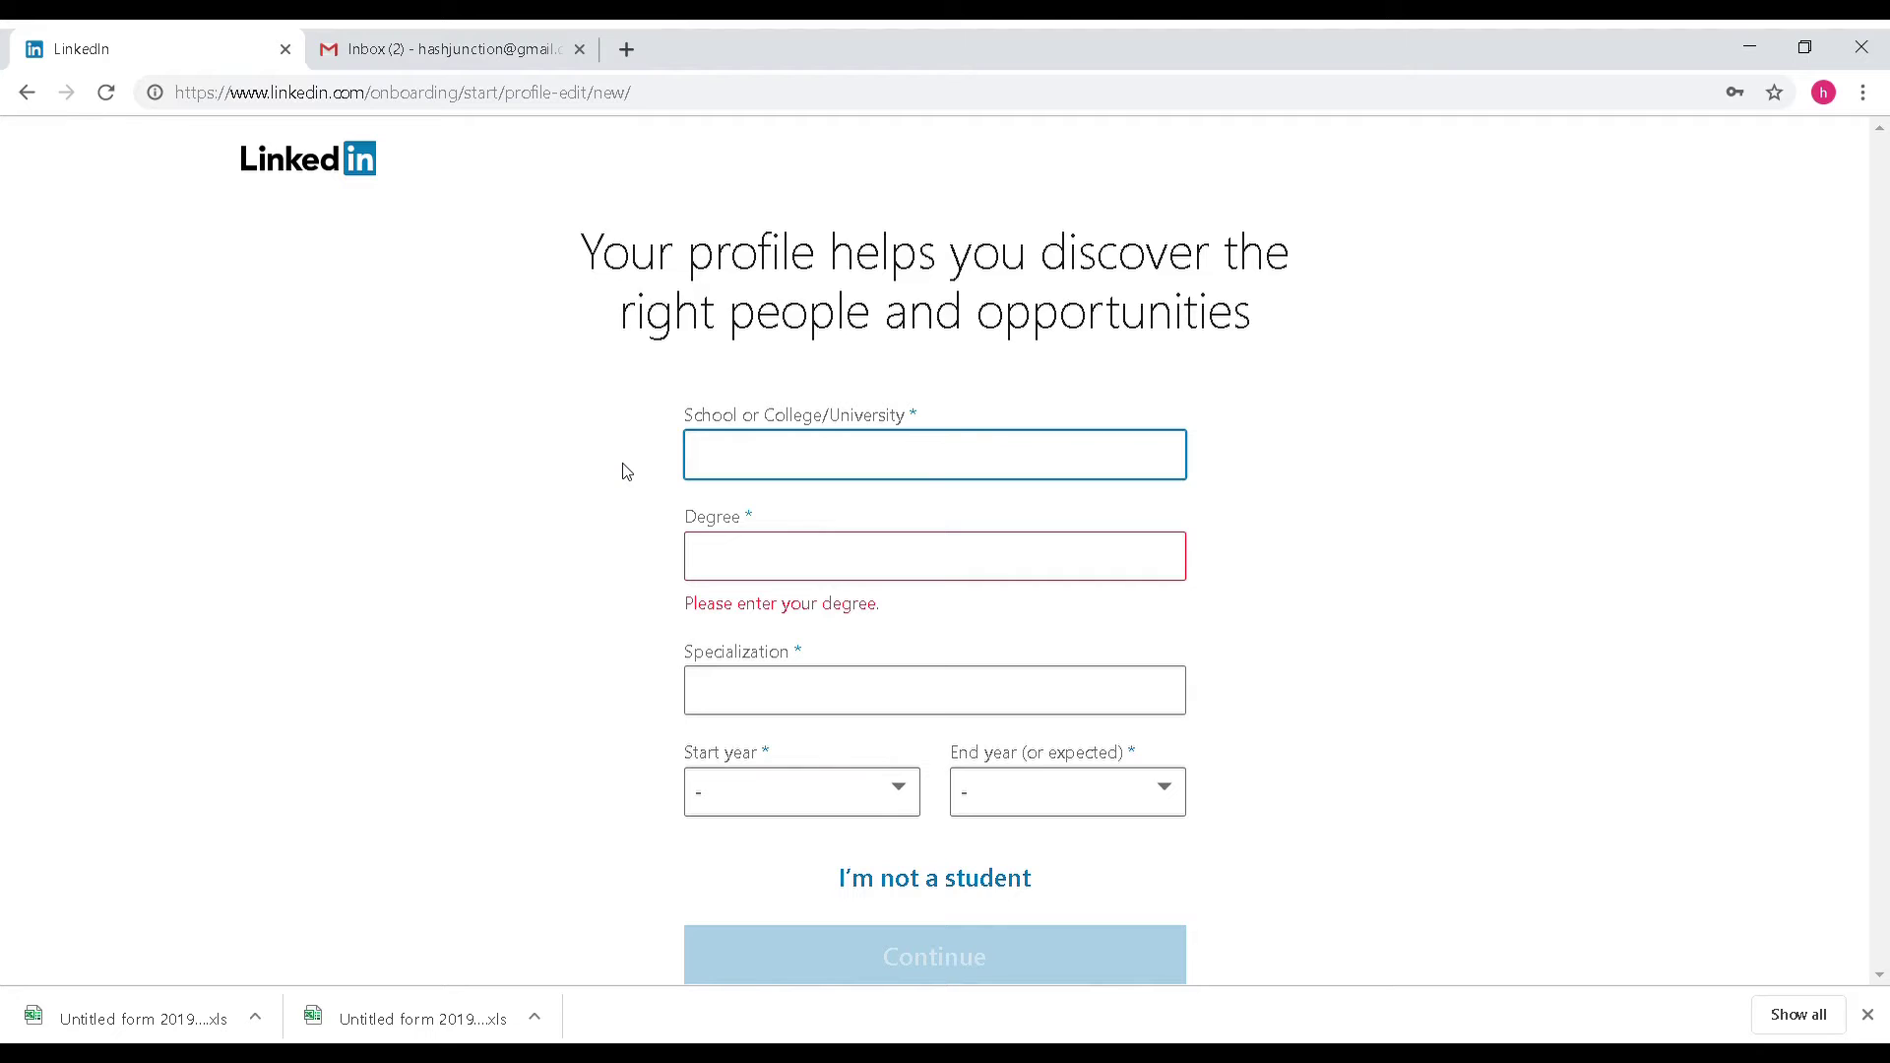
# - Try degree entries BSc, MBA and Btec, leaving the degree blank
pyautogui.click(778, 566)
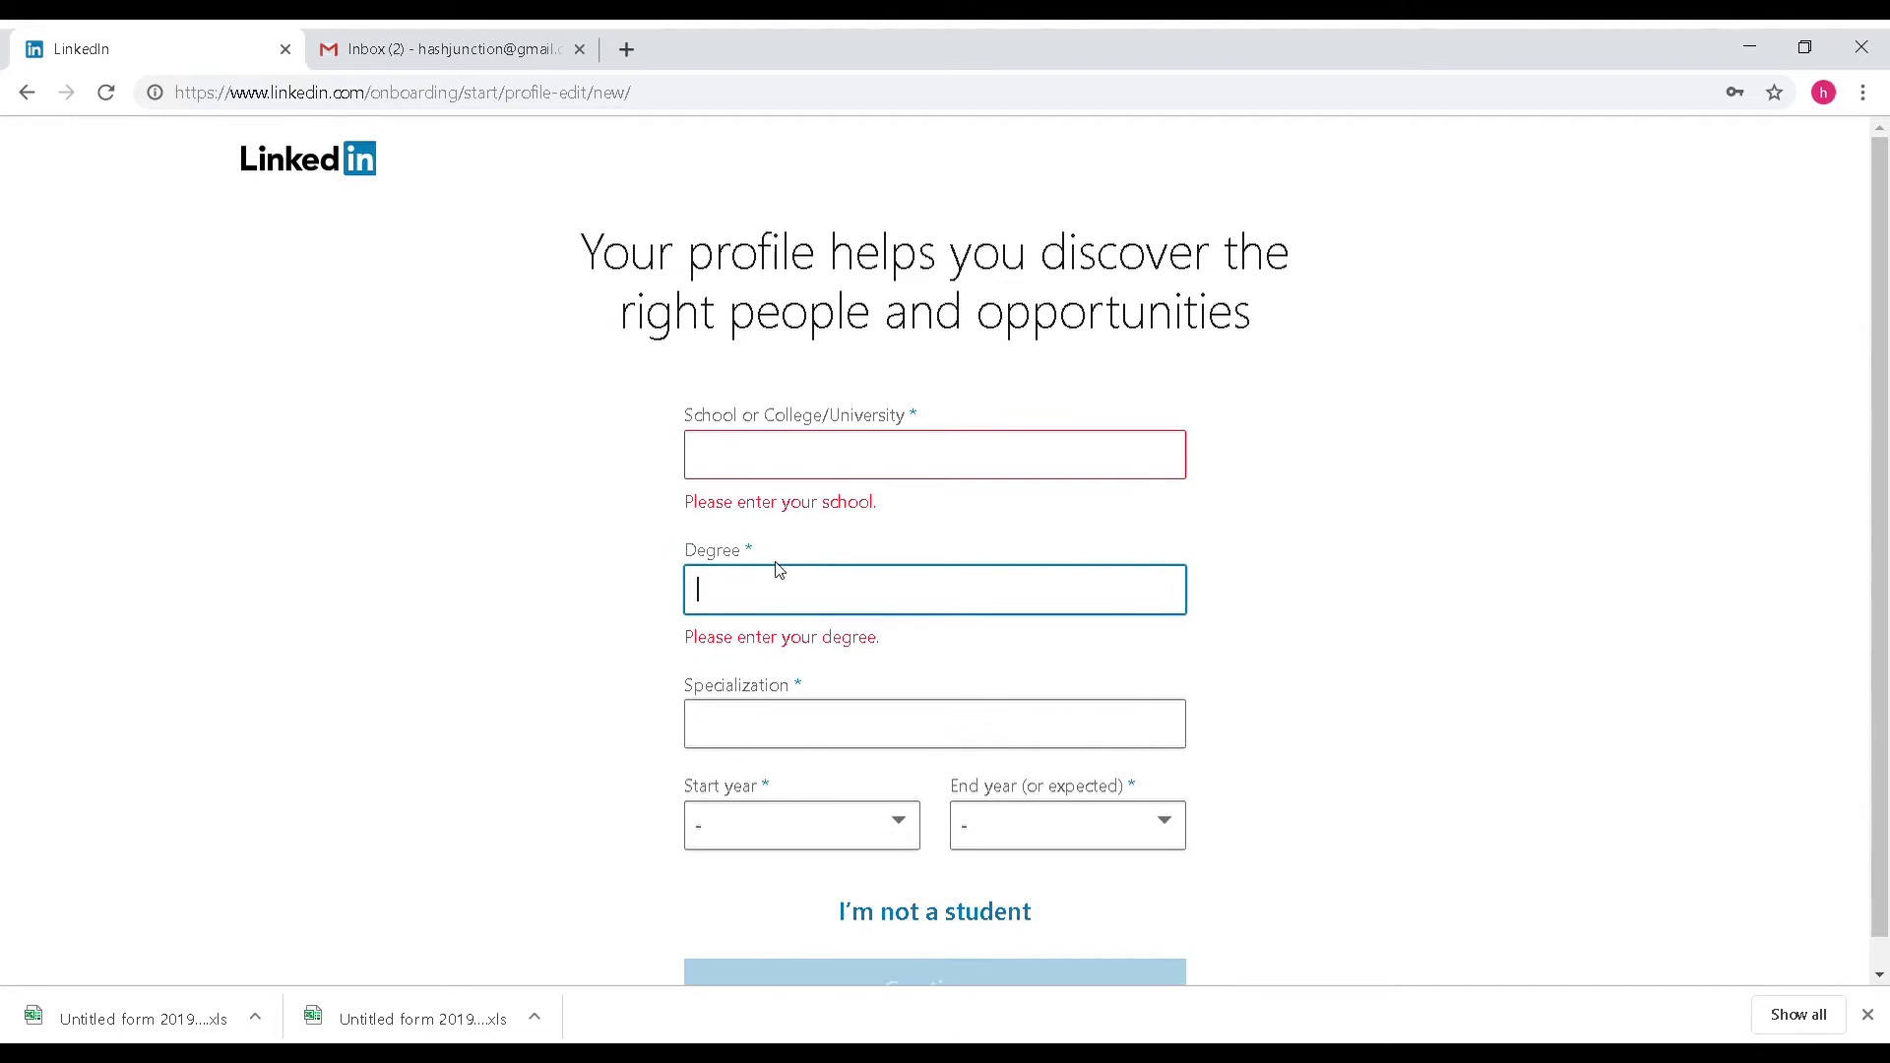
pyautogui.write('B')
pyautogui.press('BackSpace')
pyautogui.write('BSc')
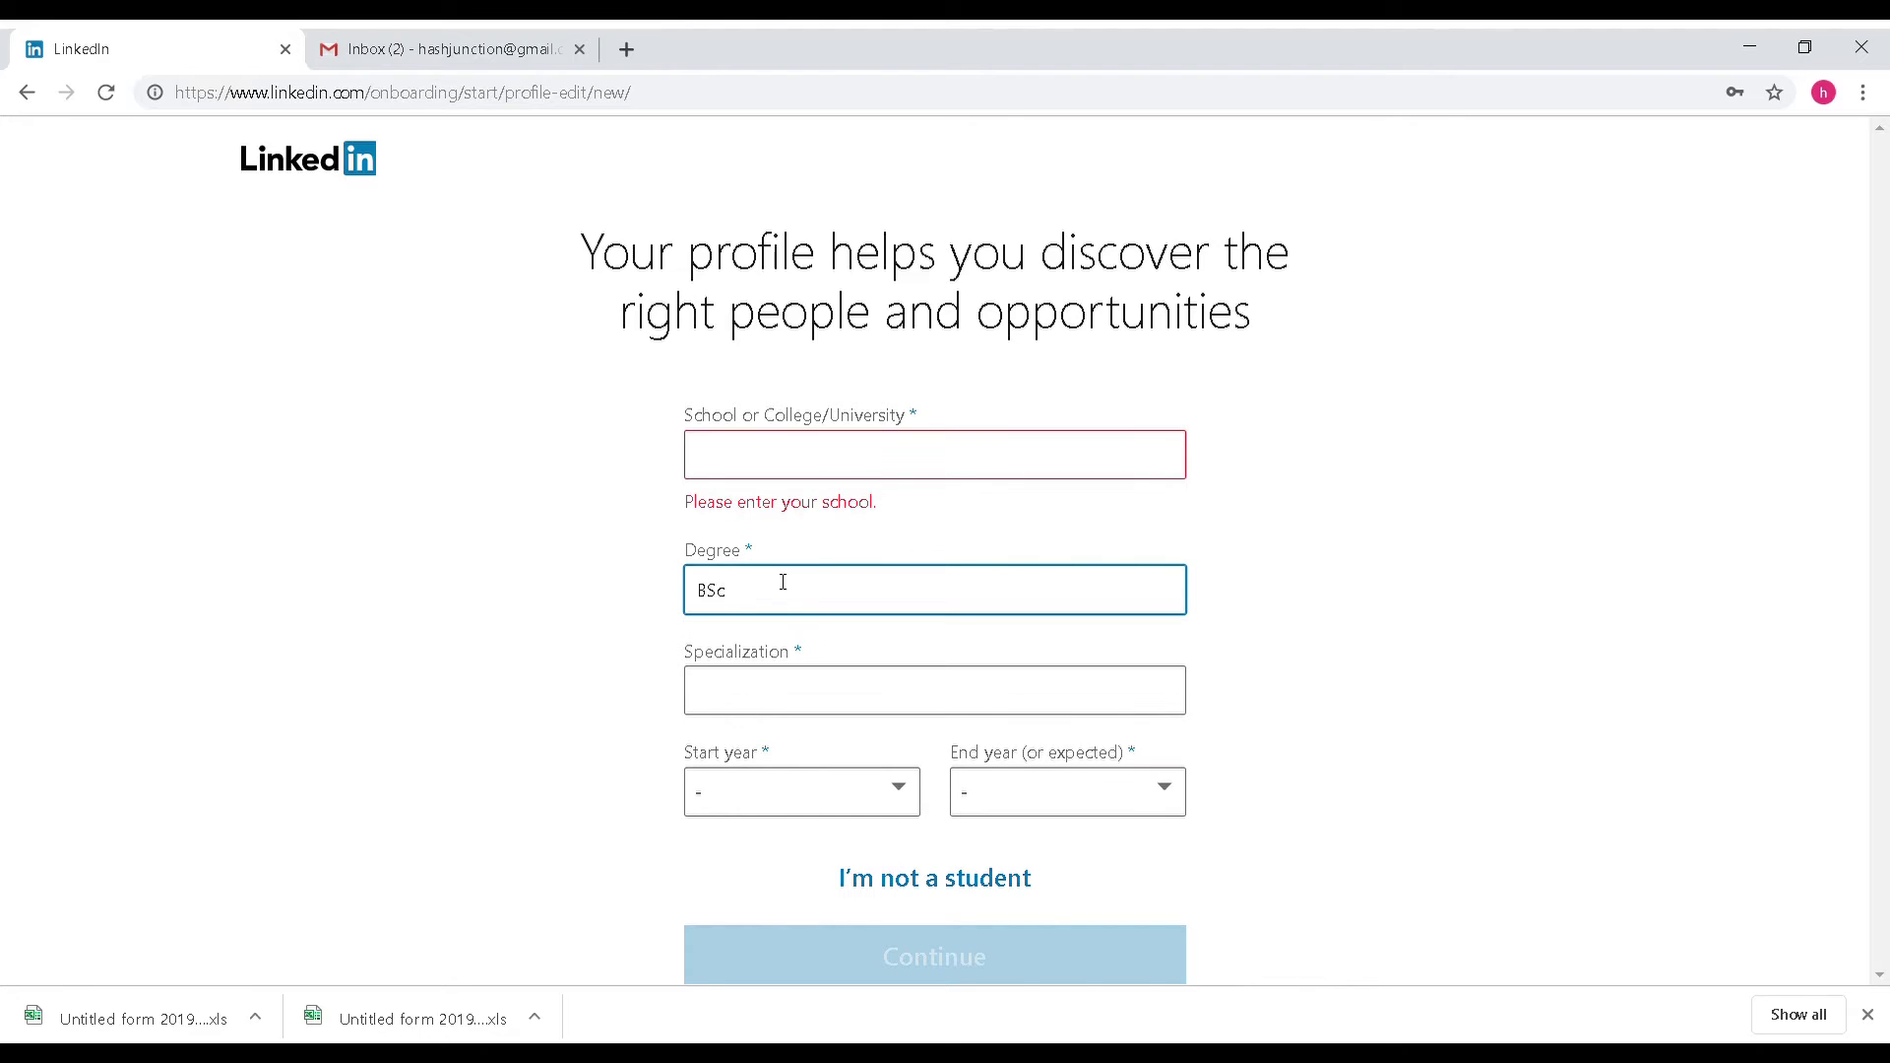
pyautogui.press('BackSpace')
pyautogui.write('MBA')
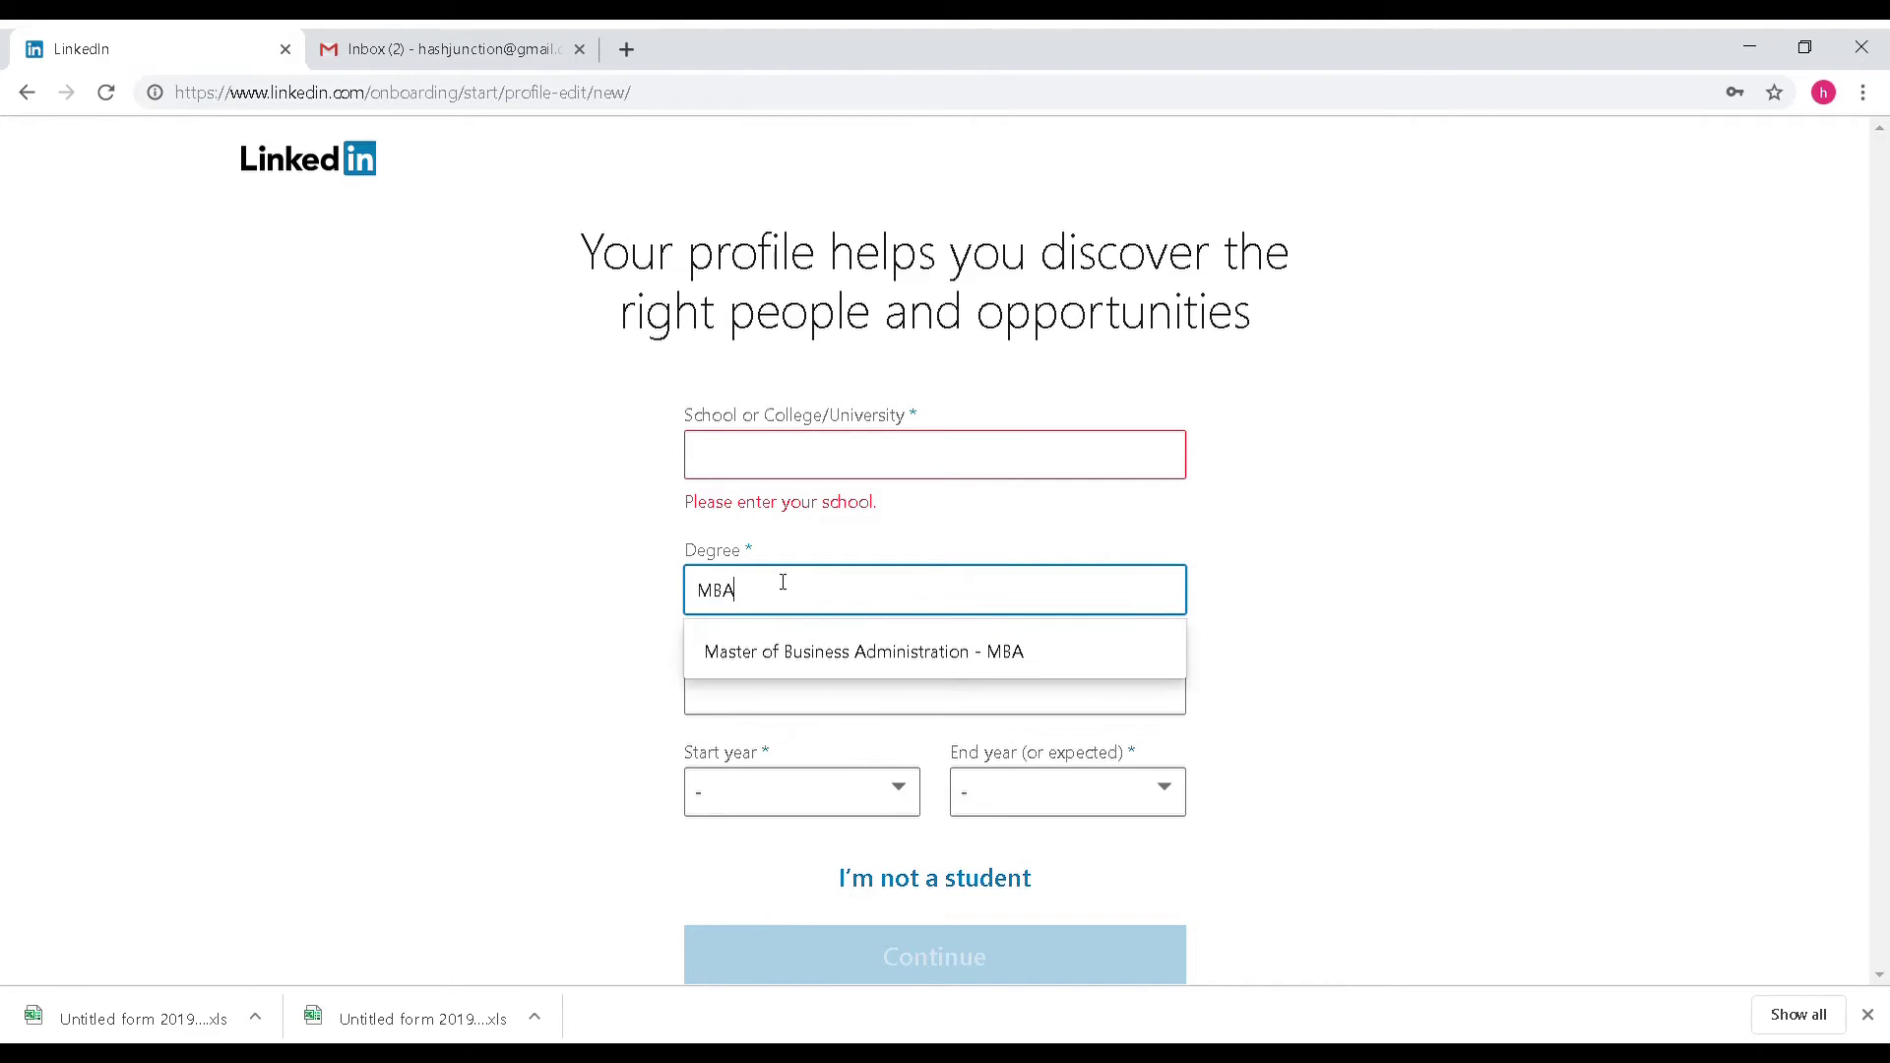
pyautogui.moveTo(783, 585); pyautogui.dragTo(693, 590)
pyautogui.write('Btec')
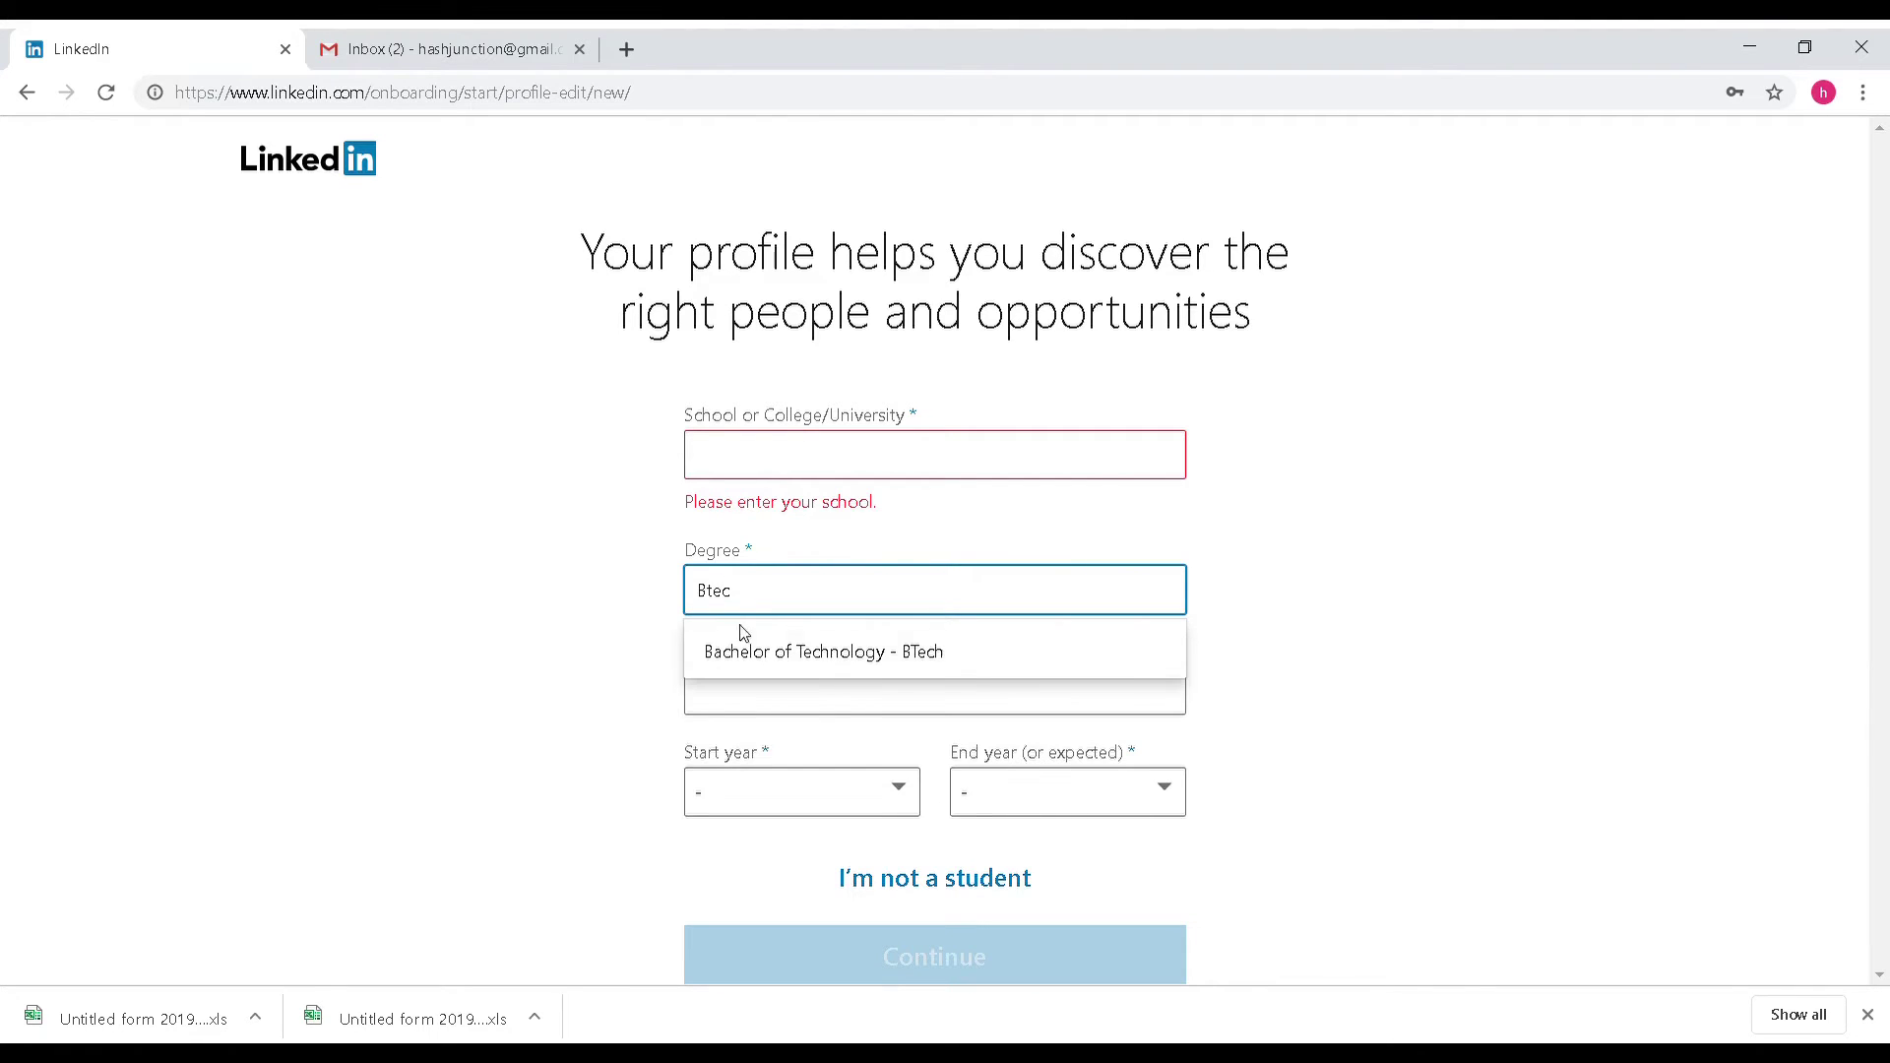
pyautogui.press('BackSpace')
# - Set the specialization to Marketing and step through the start and end year choices
pyautogui.click(783, 684)
pyautogui.write('Marketing')
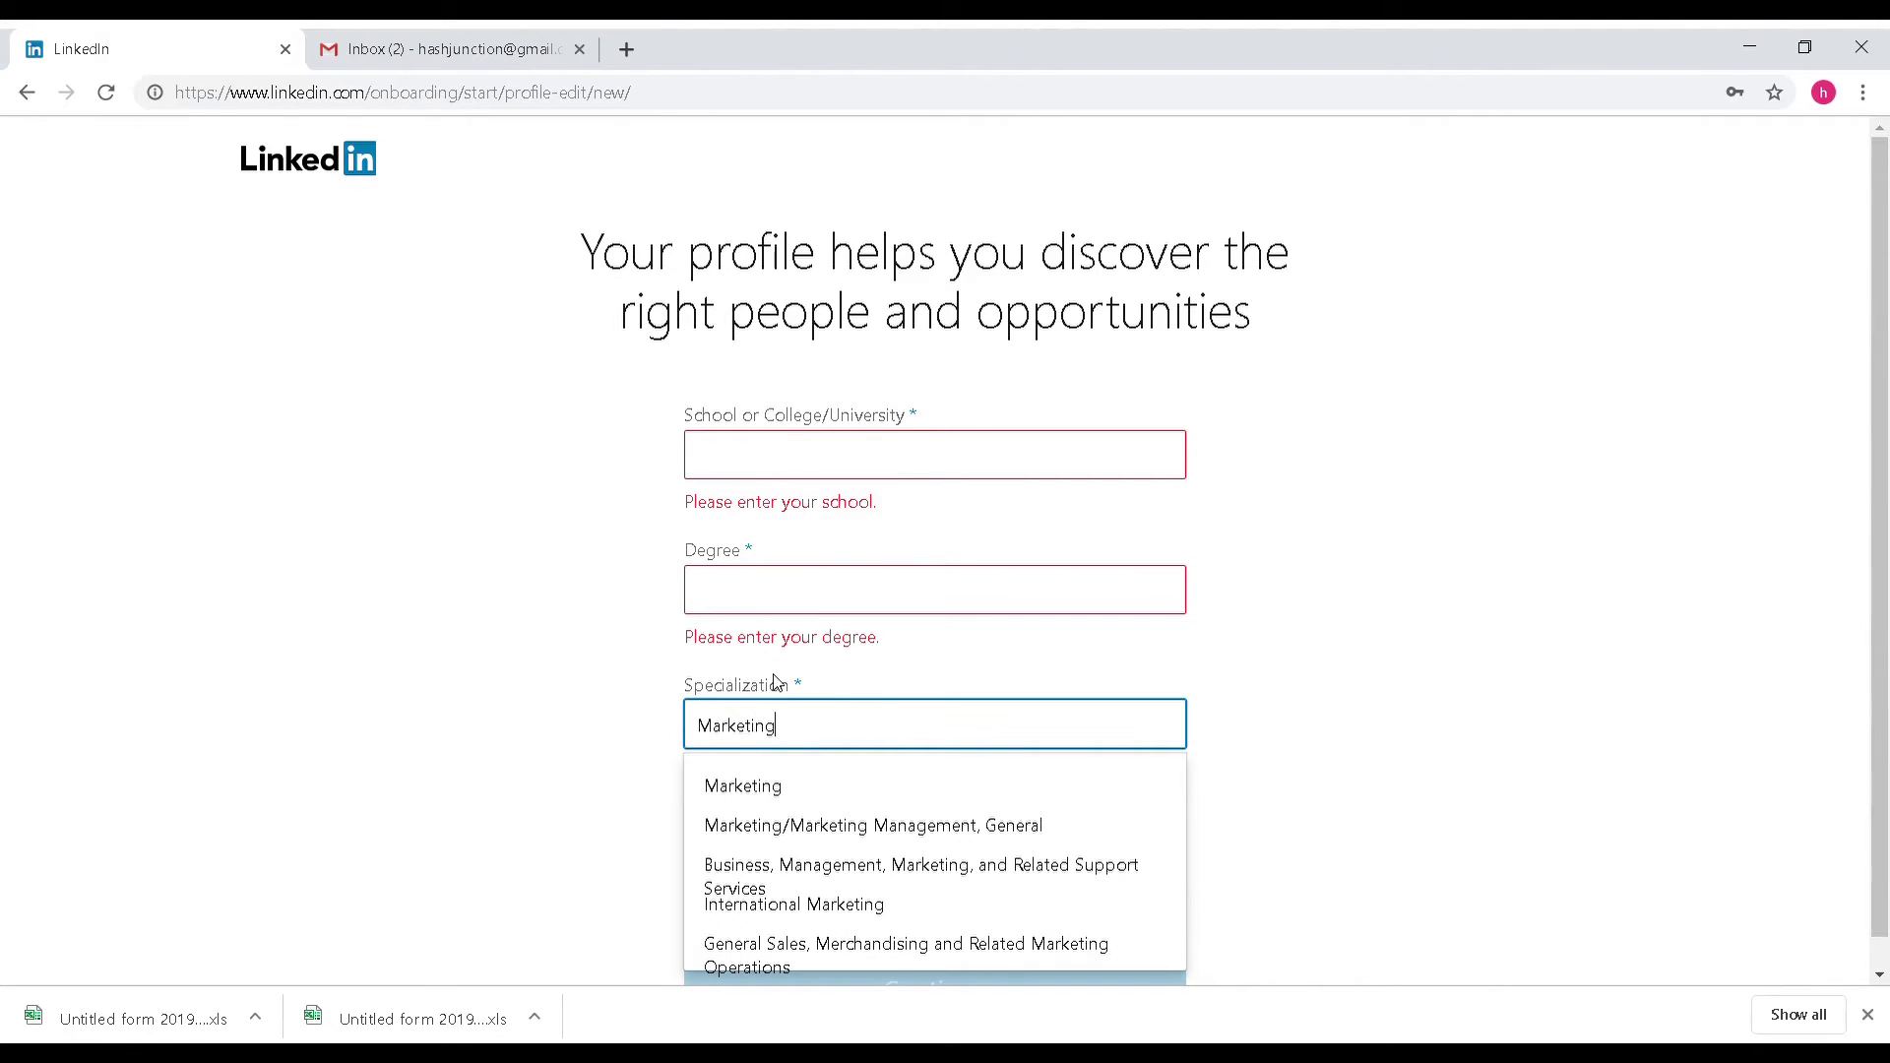
pyautogui.click(819, 791)
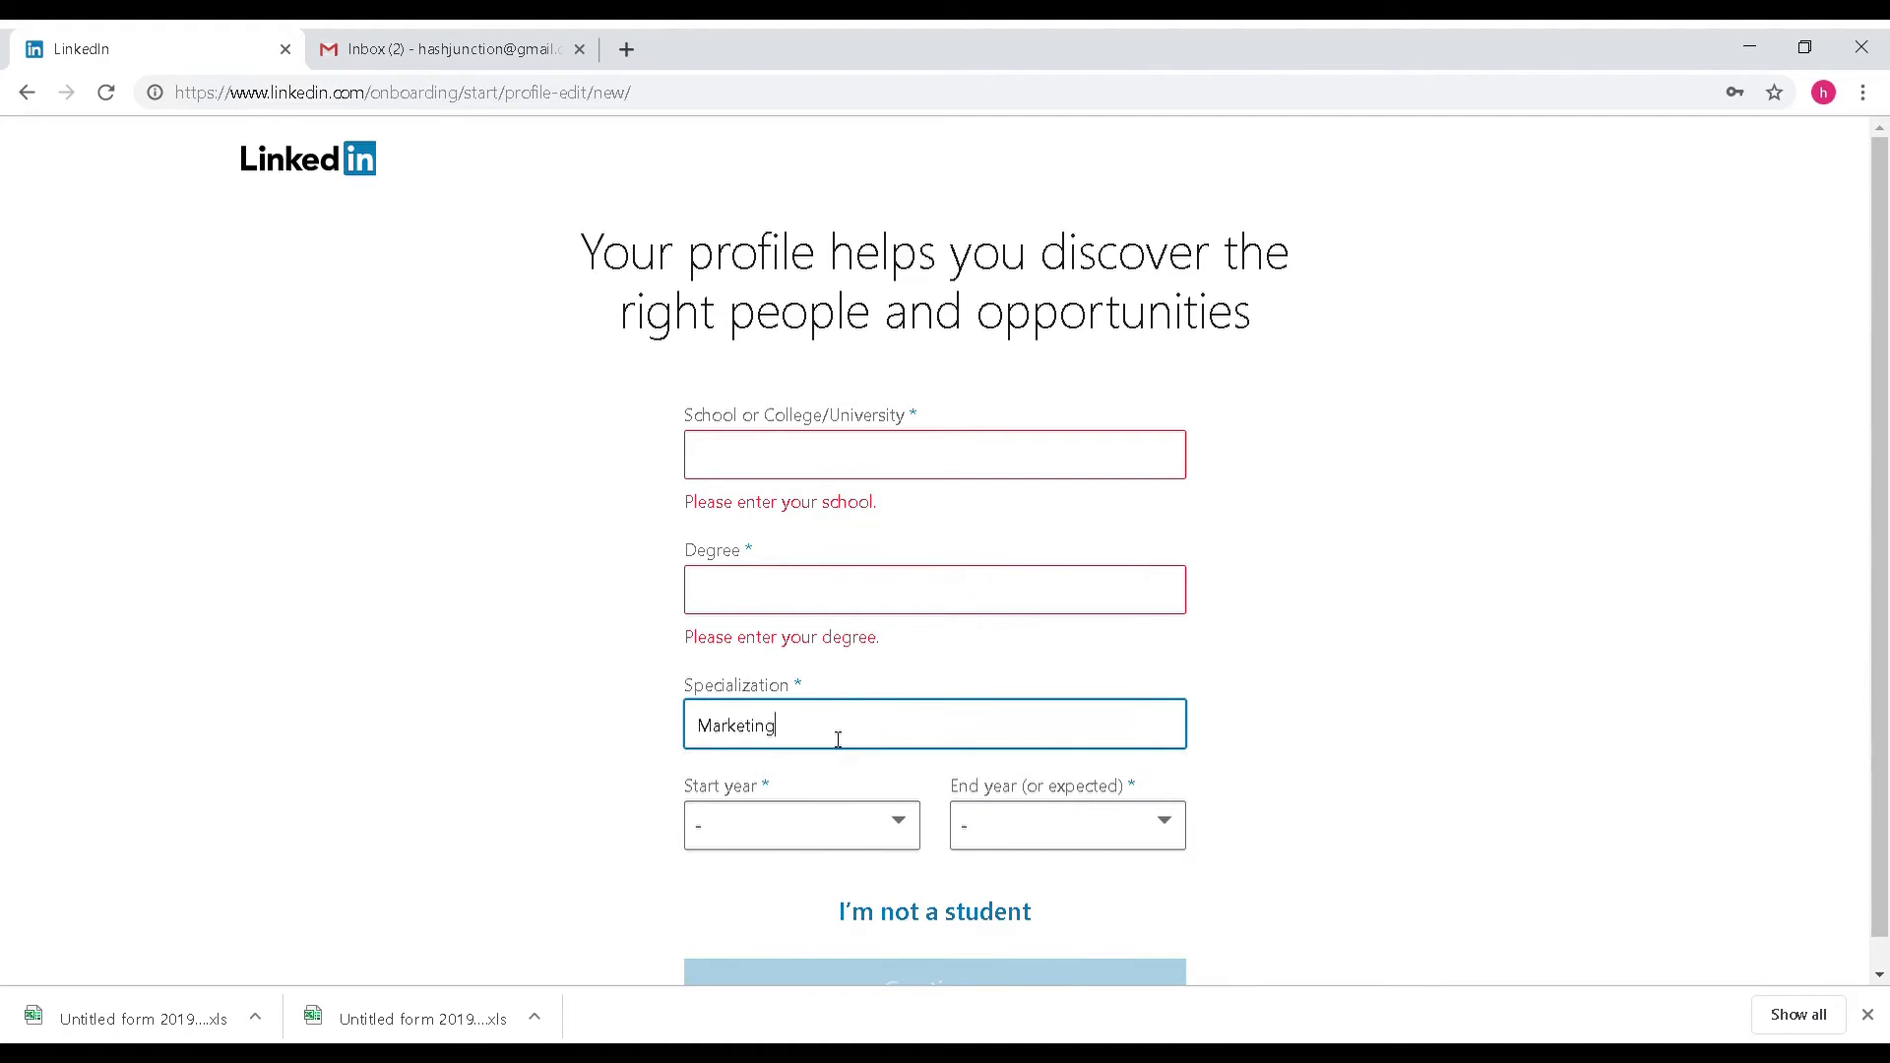
pyautogui.click(774, 850)
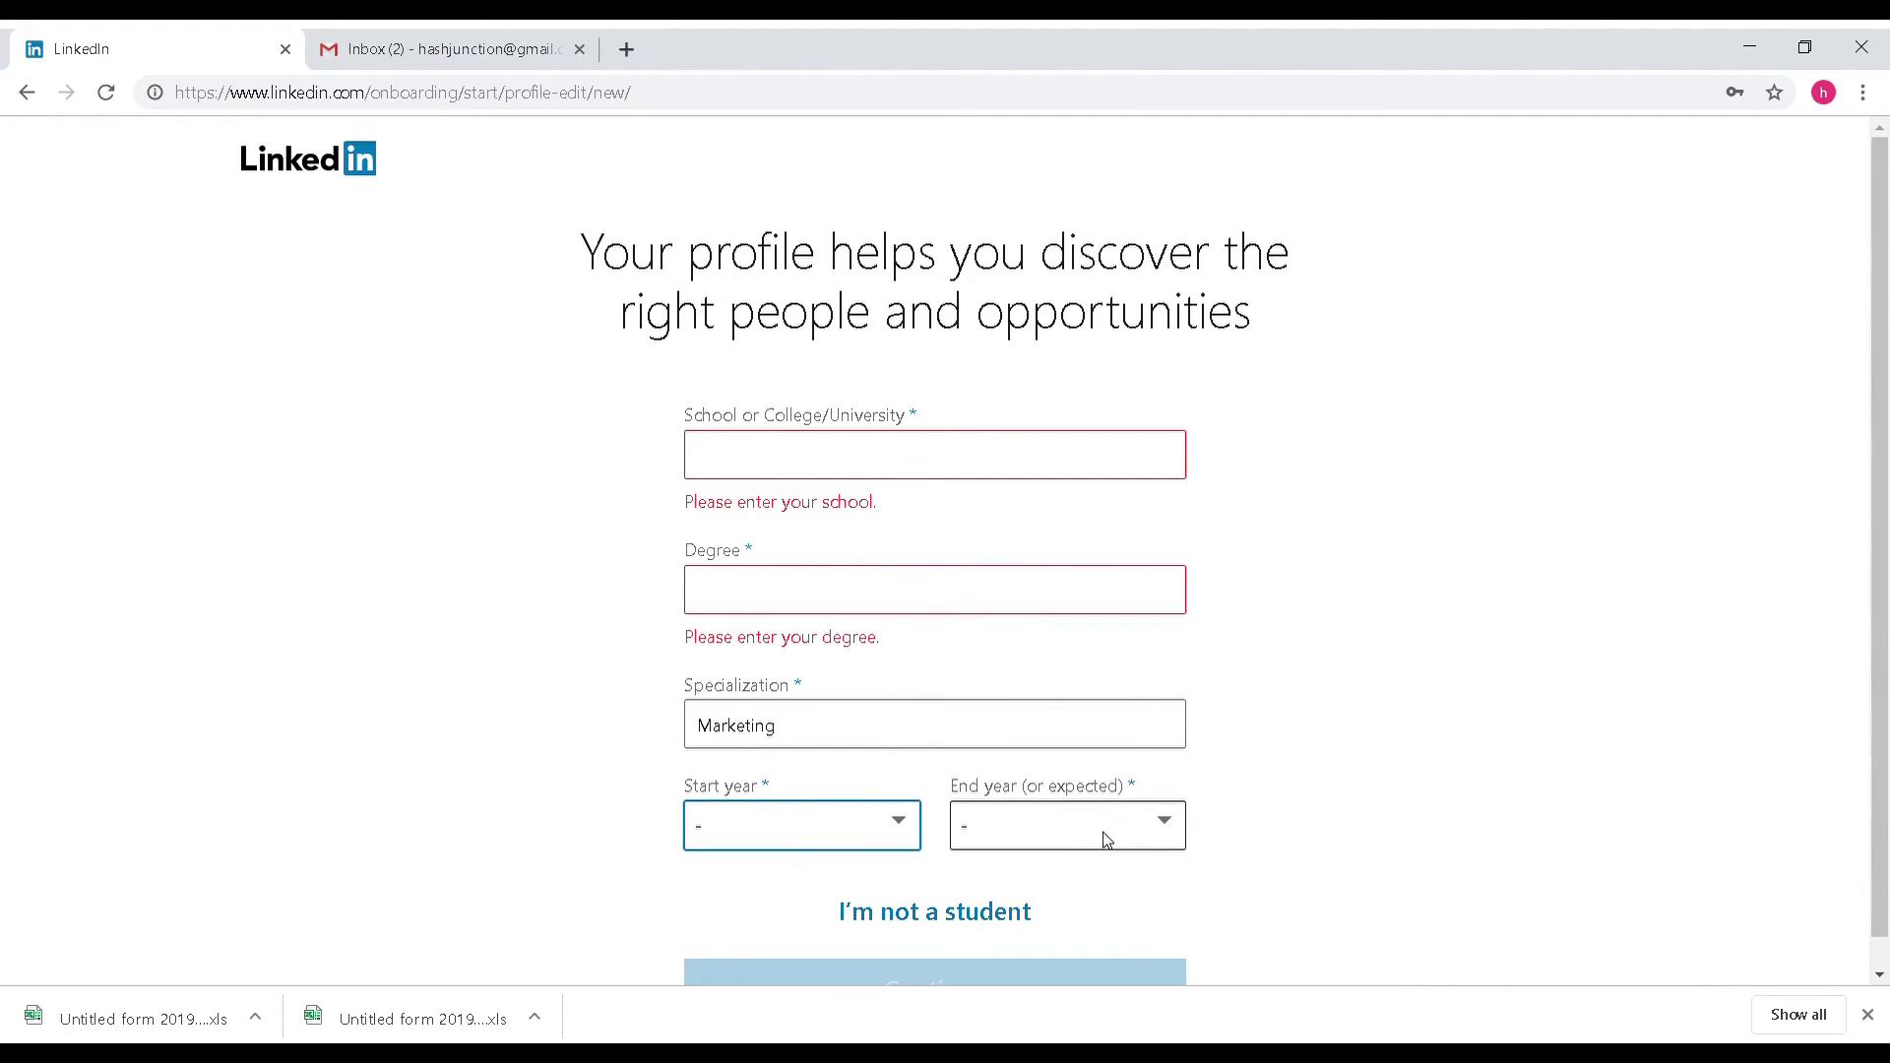
pyautogui.press('Tab')
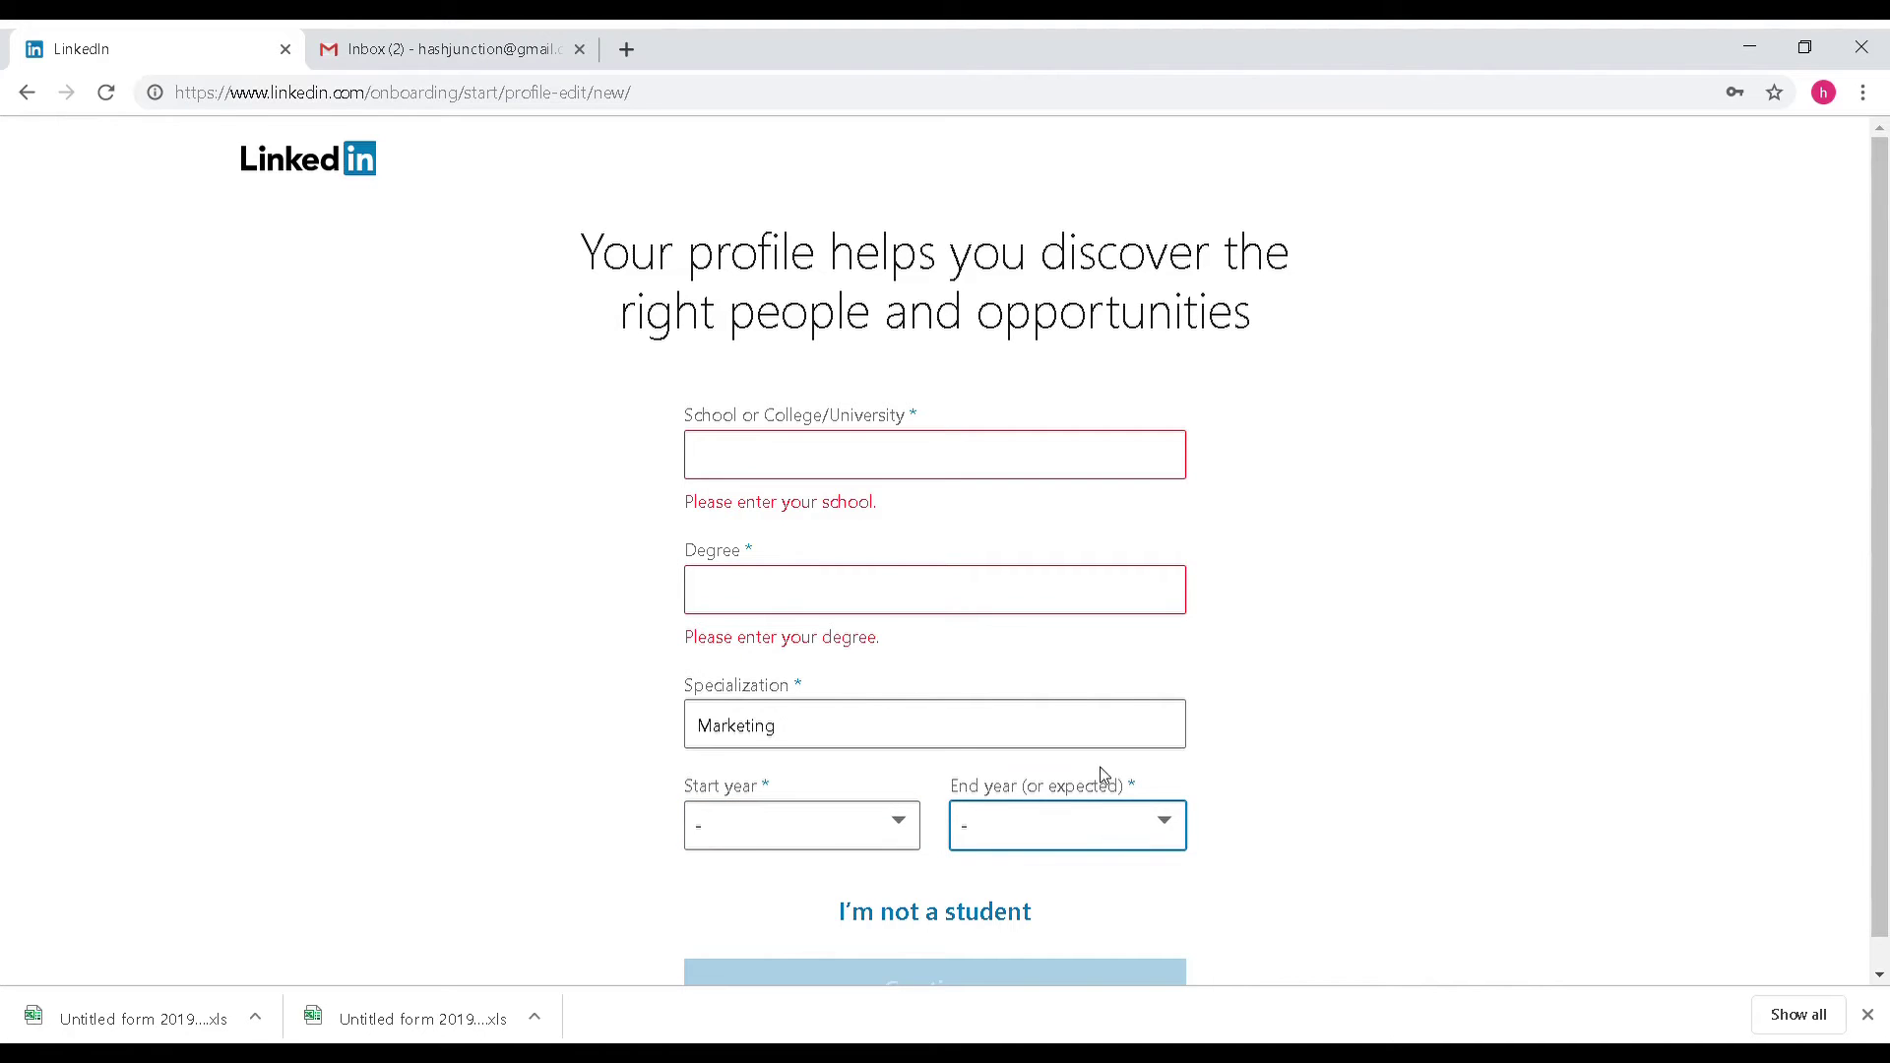
pyautogui.moveTo(1132, 787); pyautogui.dragTo(959, 788)
pyautogui.click(1174, 795)
pyautogui.click(1139, 788)
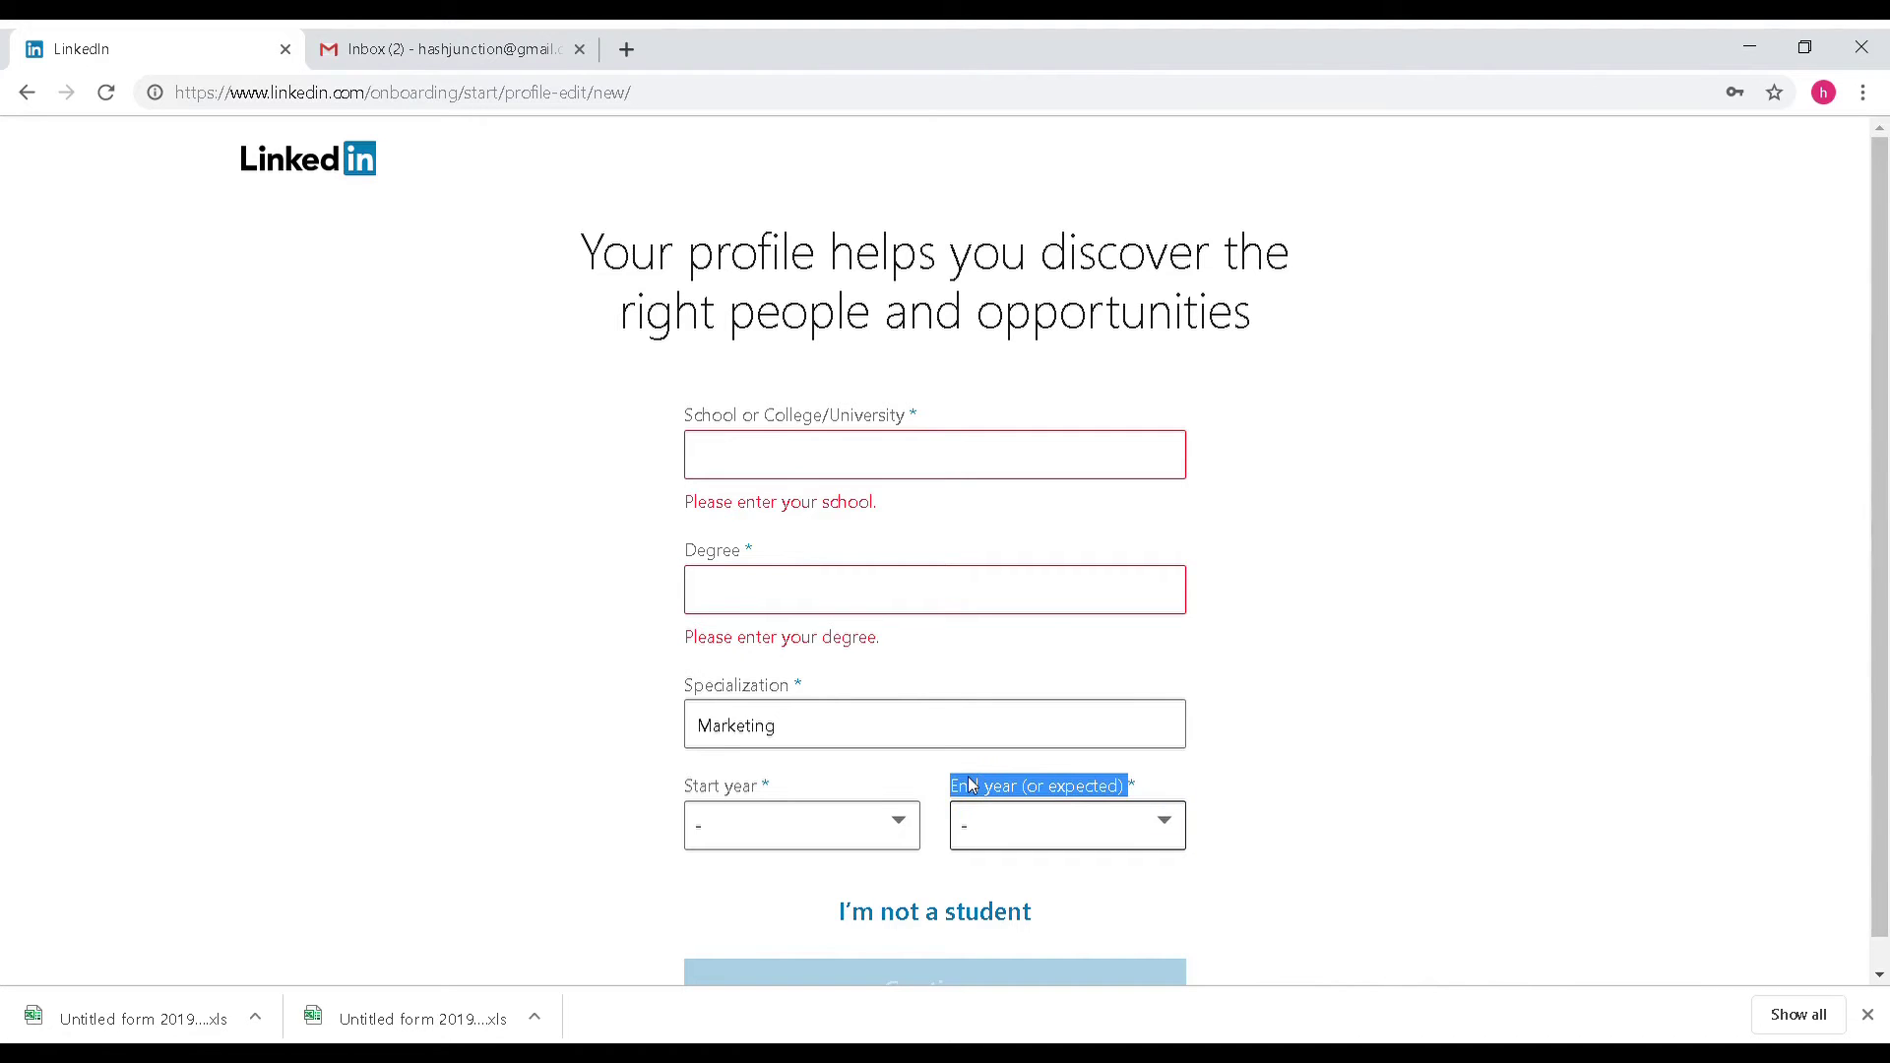
pyautogui.scroll(-1, 1427, 670)
pyautogui.click(1118, 794)
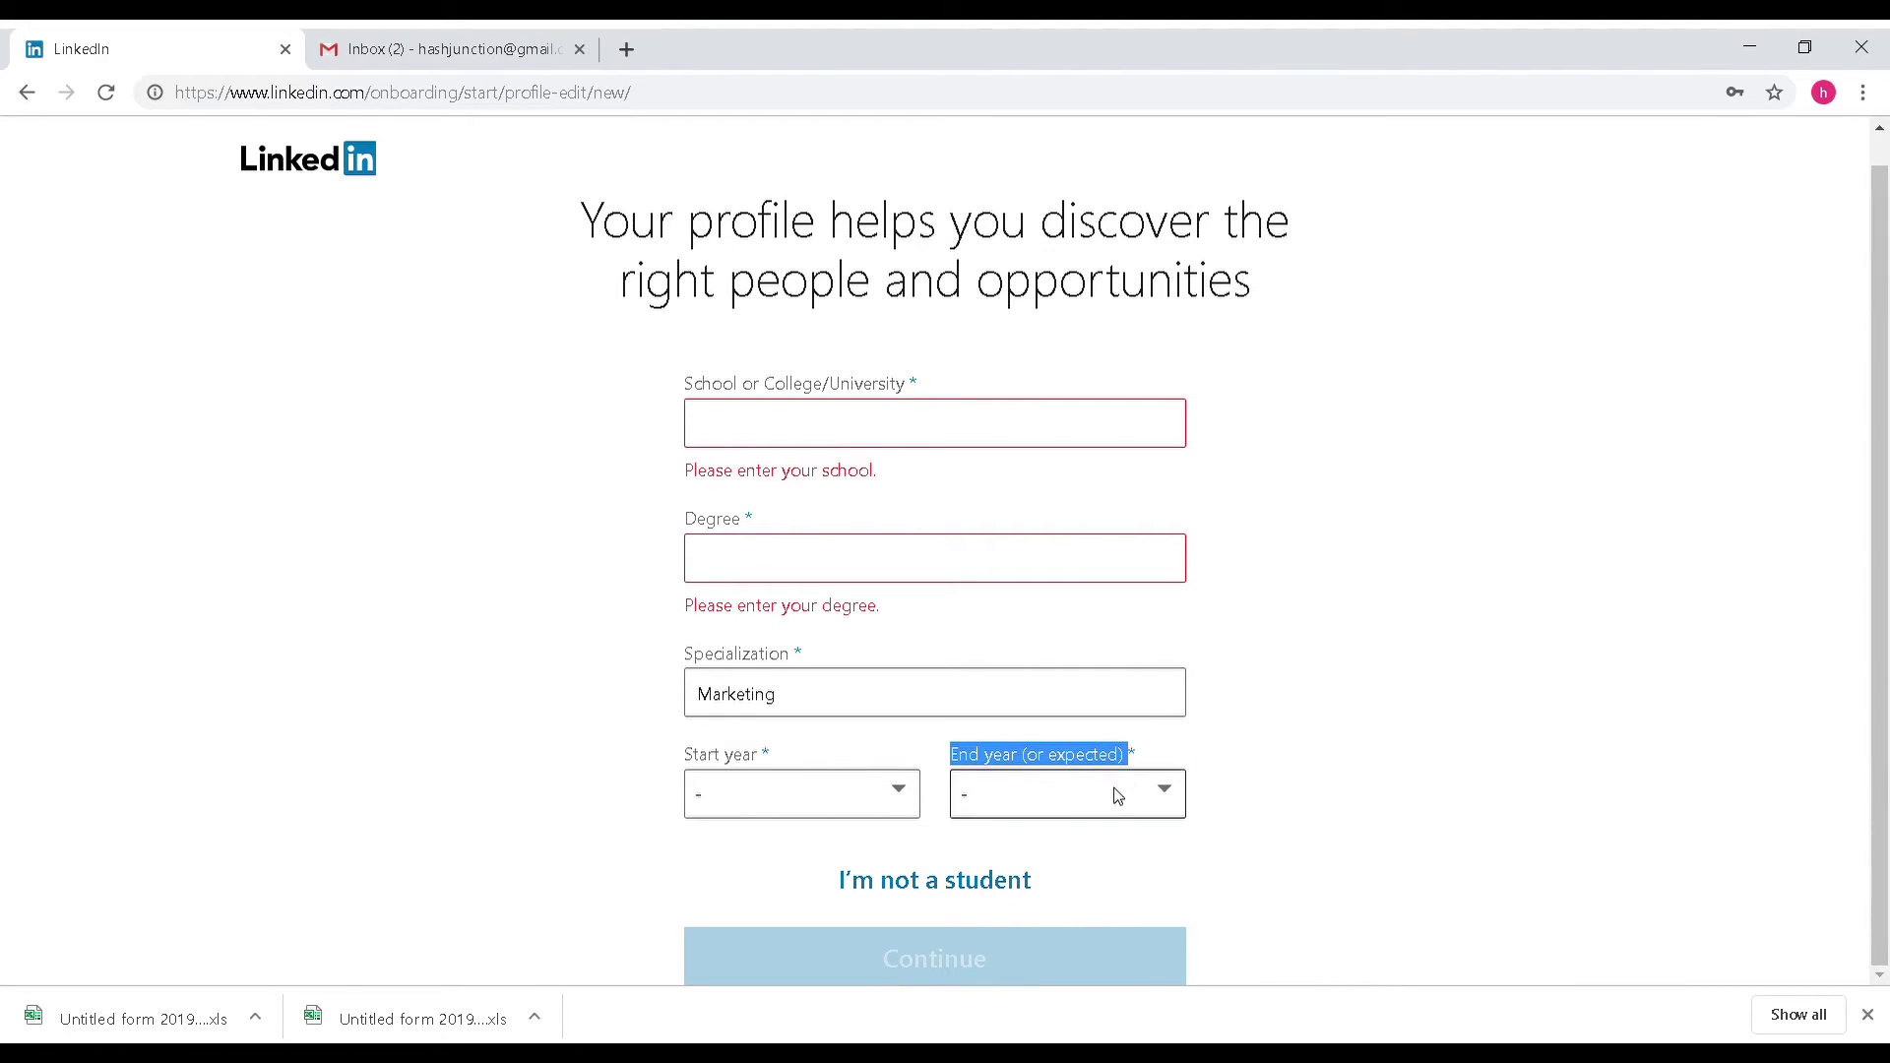
pyautogui.click(1390, 597)
# - Submit the profile as a non-student, then find the verification code in LinkedIn's Gmail email
pyautogui.click(890, 871)
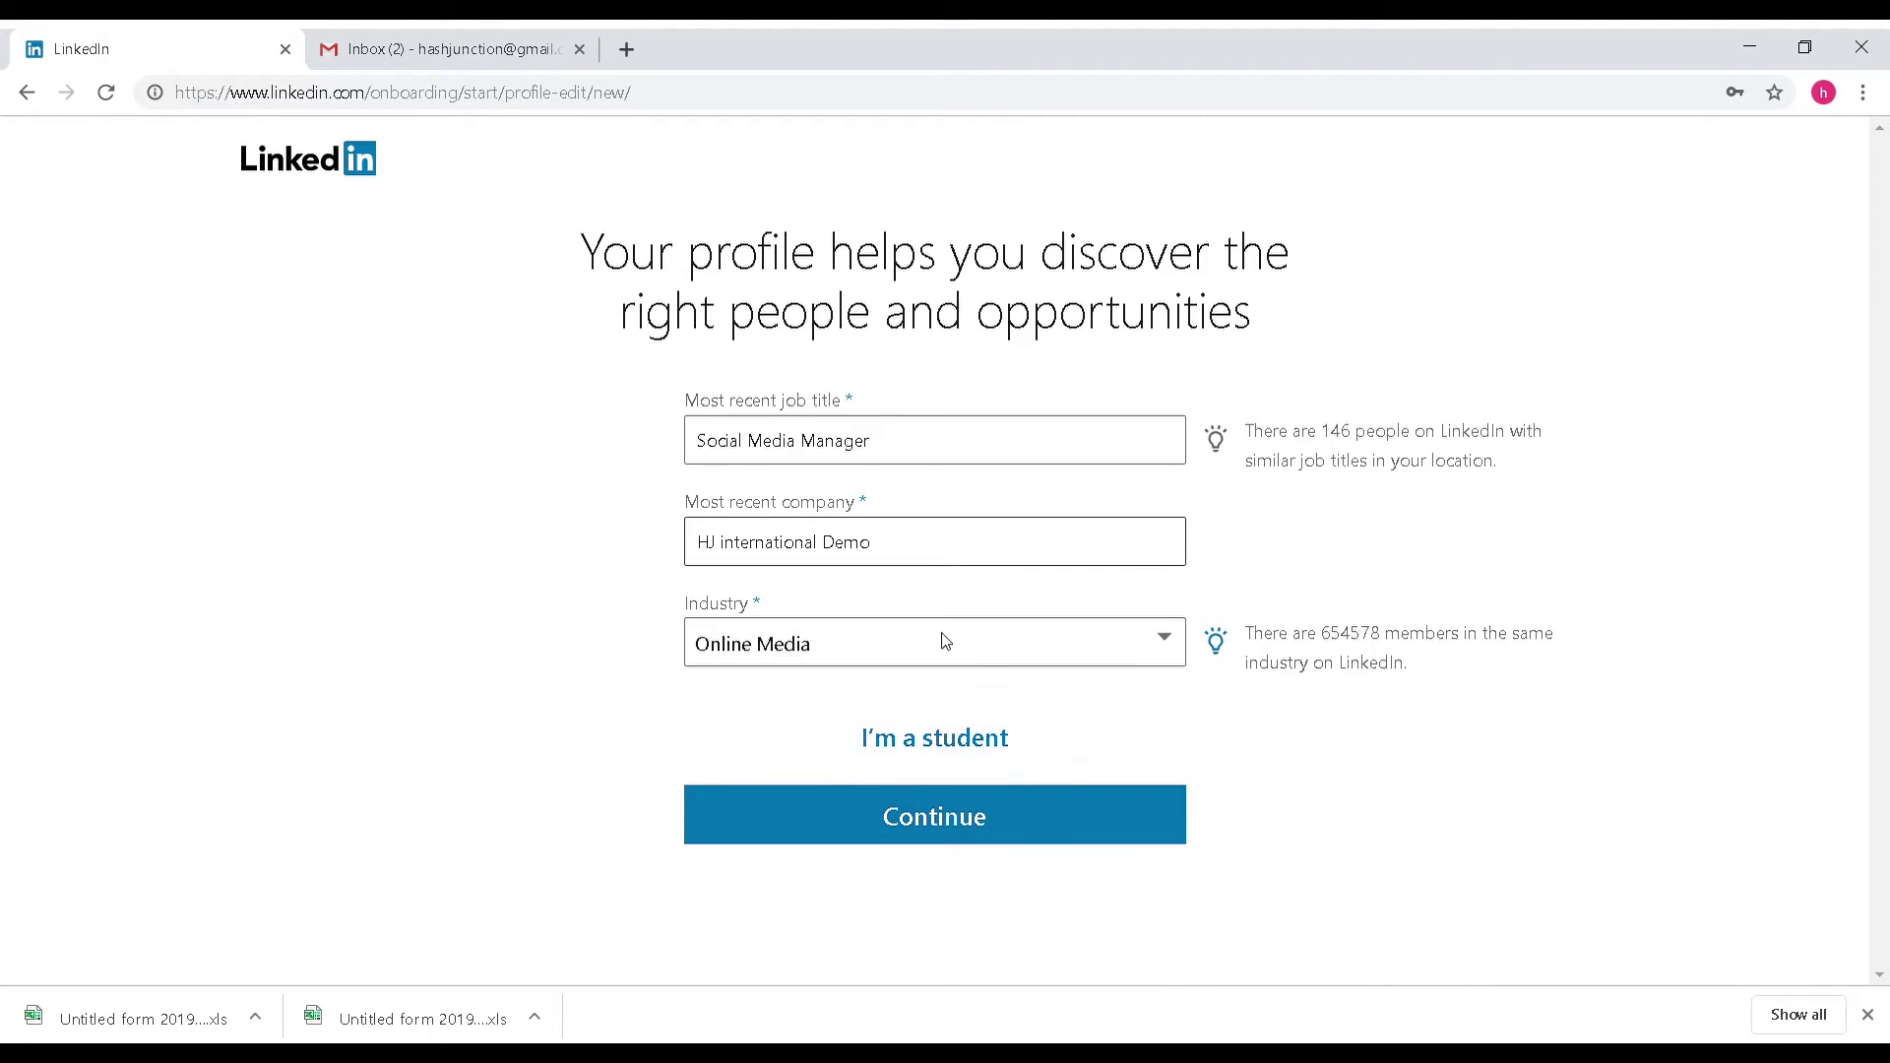
pyautogui.click(984, 815)
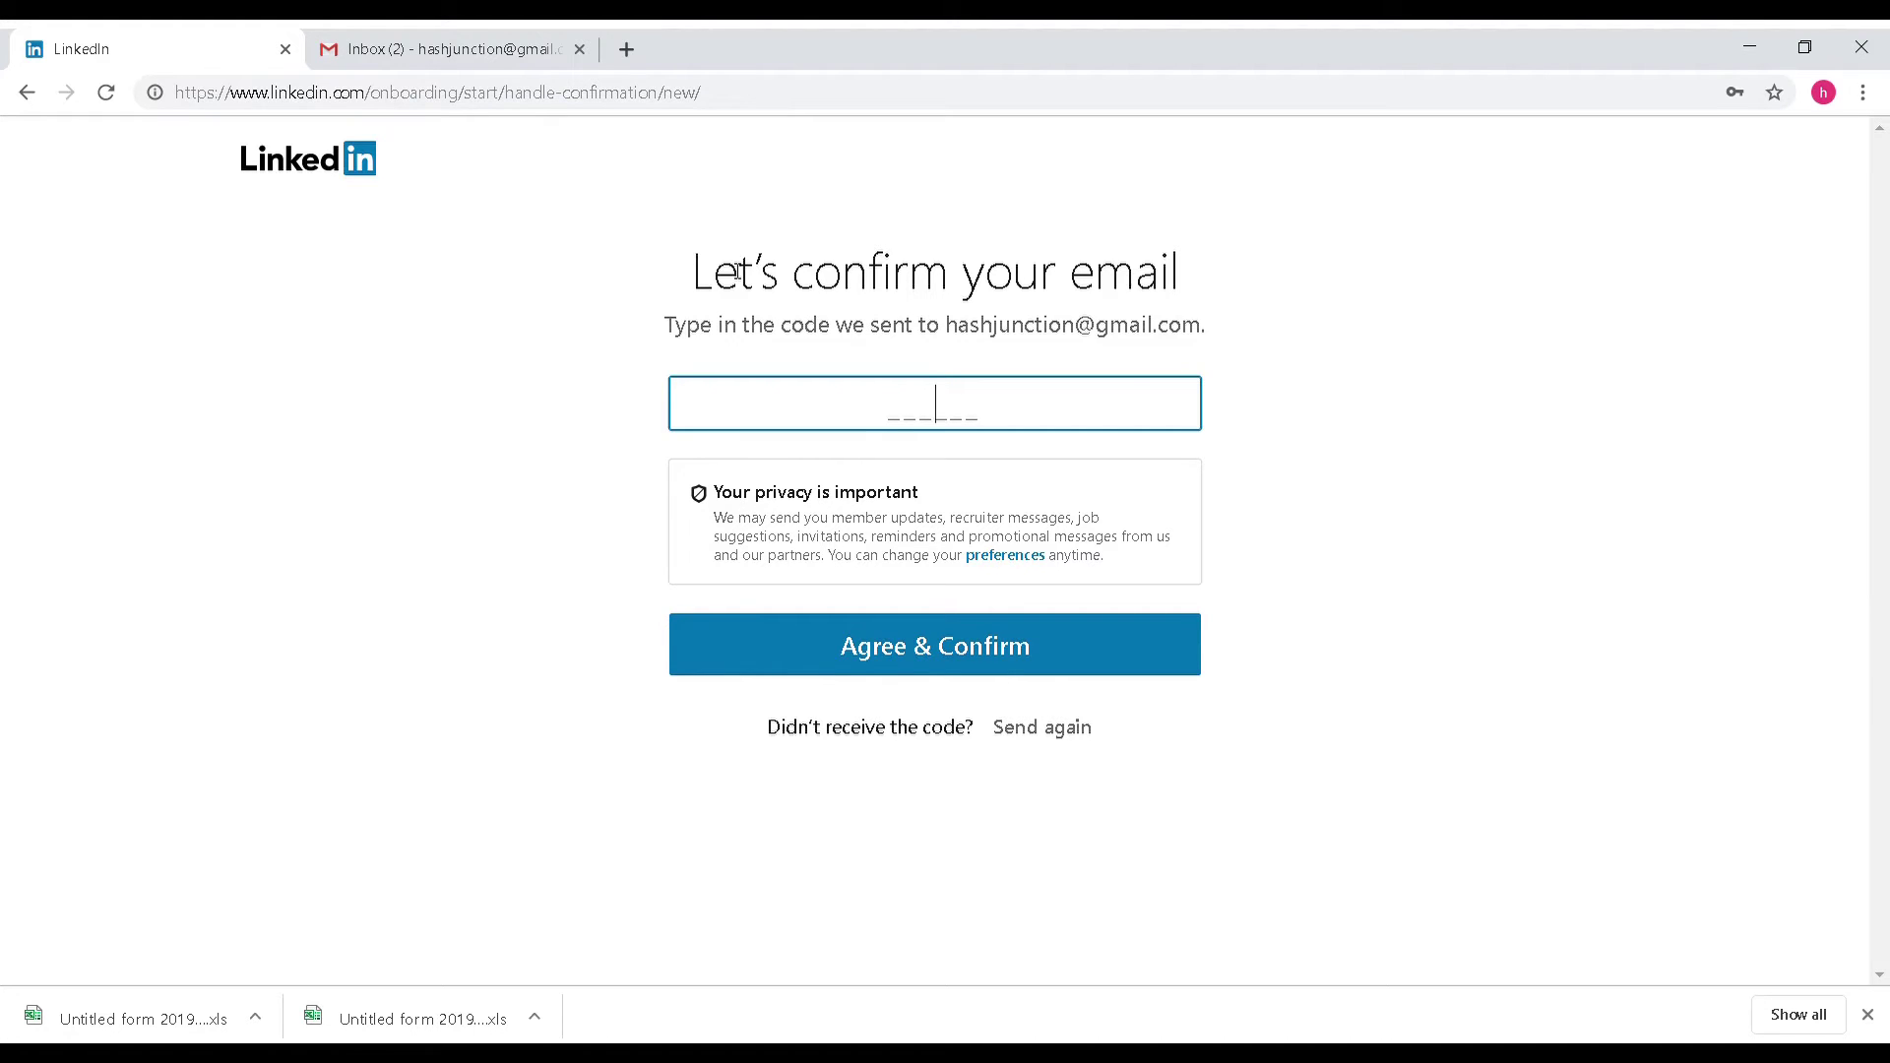
pyautogui.click(402, 39)
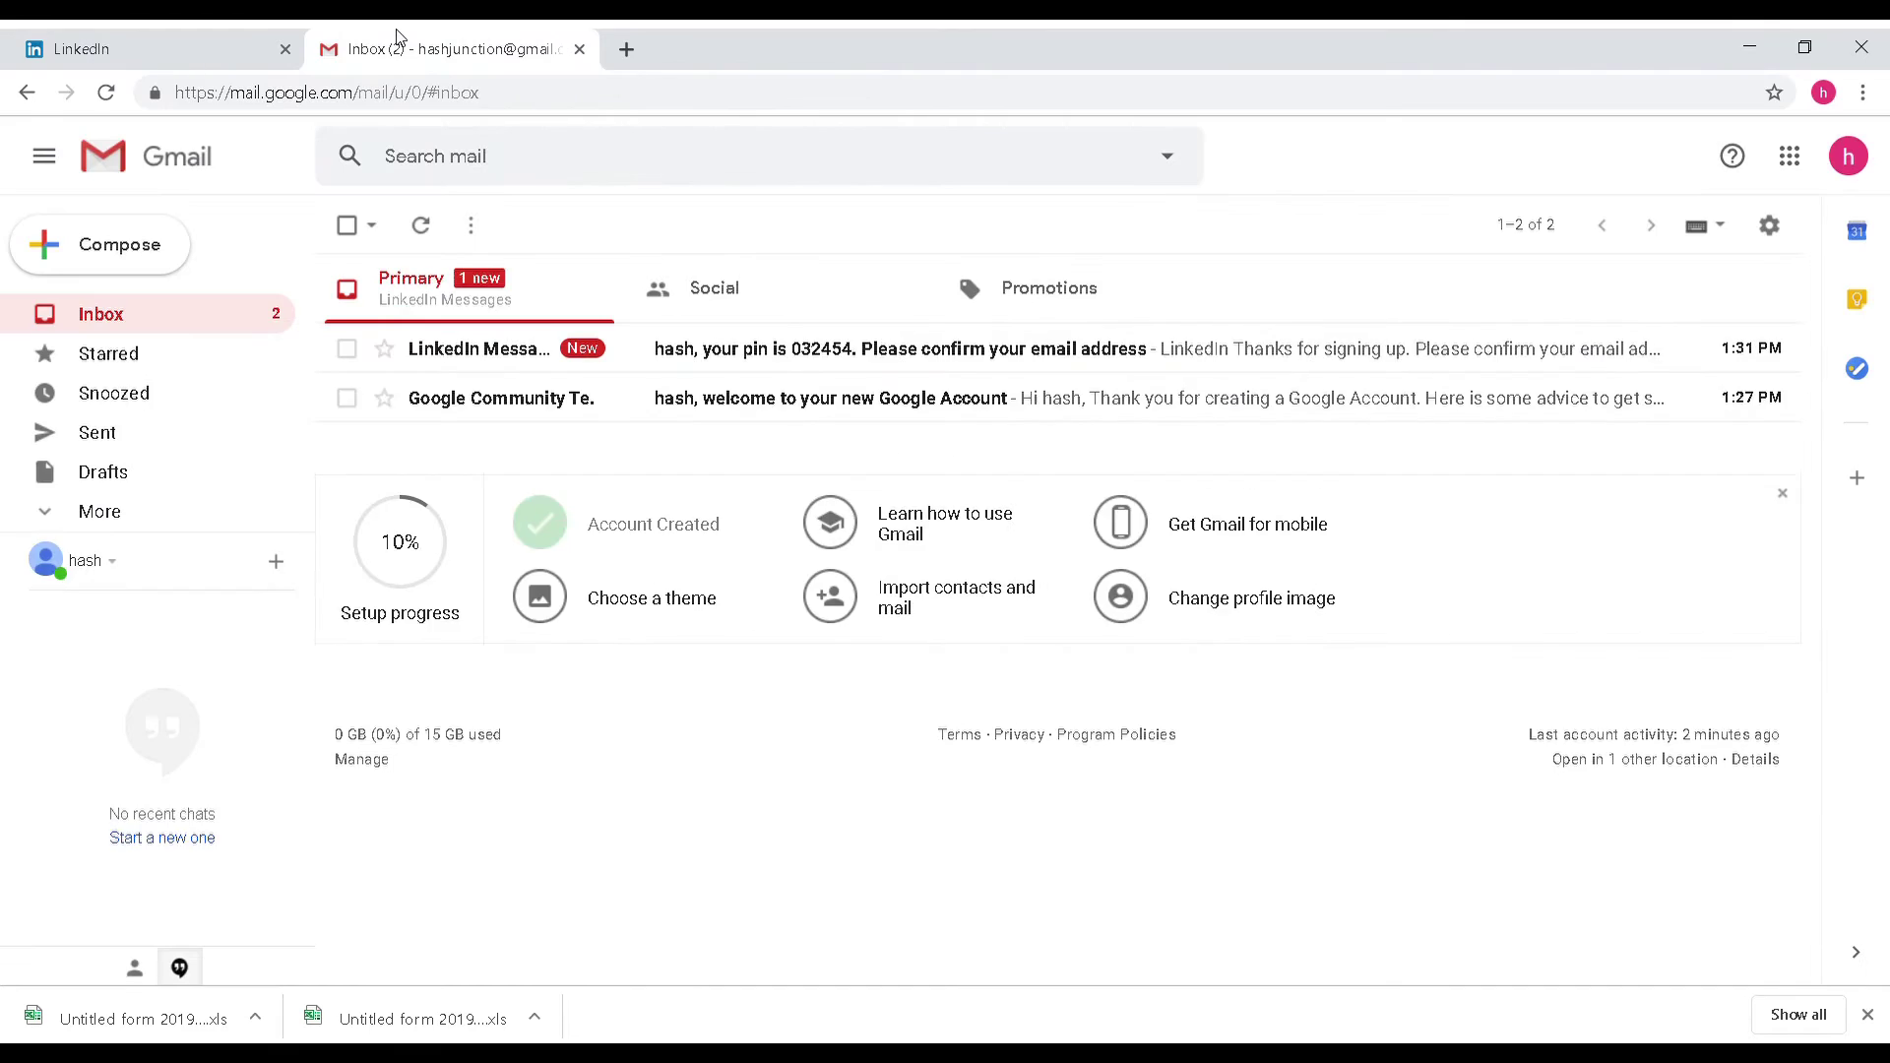
pyautogui.click(603, 360)
pyautogui.moveTo(1134, 632); pyautogui.dragTo(1008, 630)
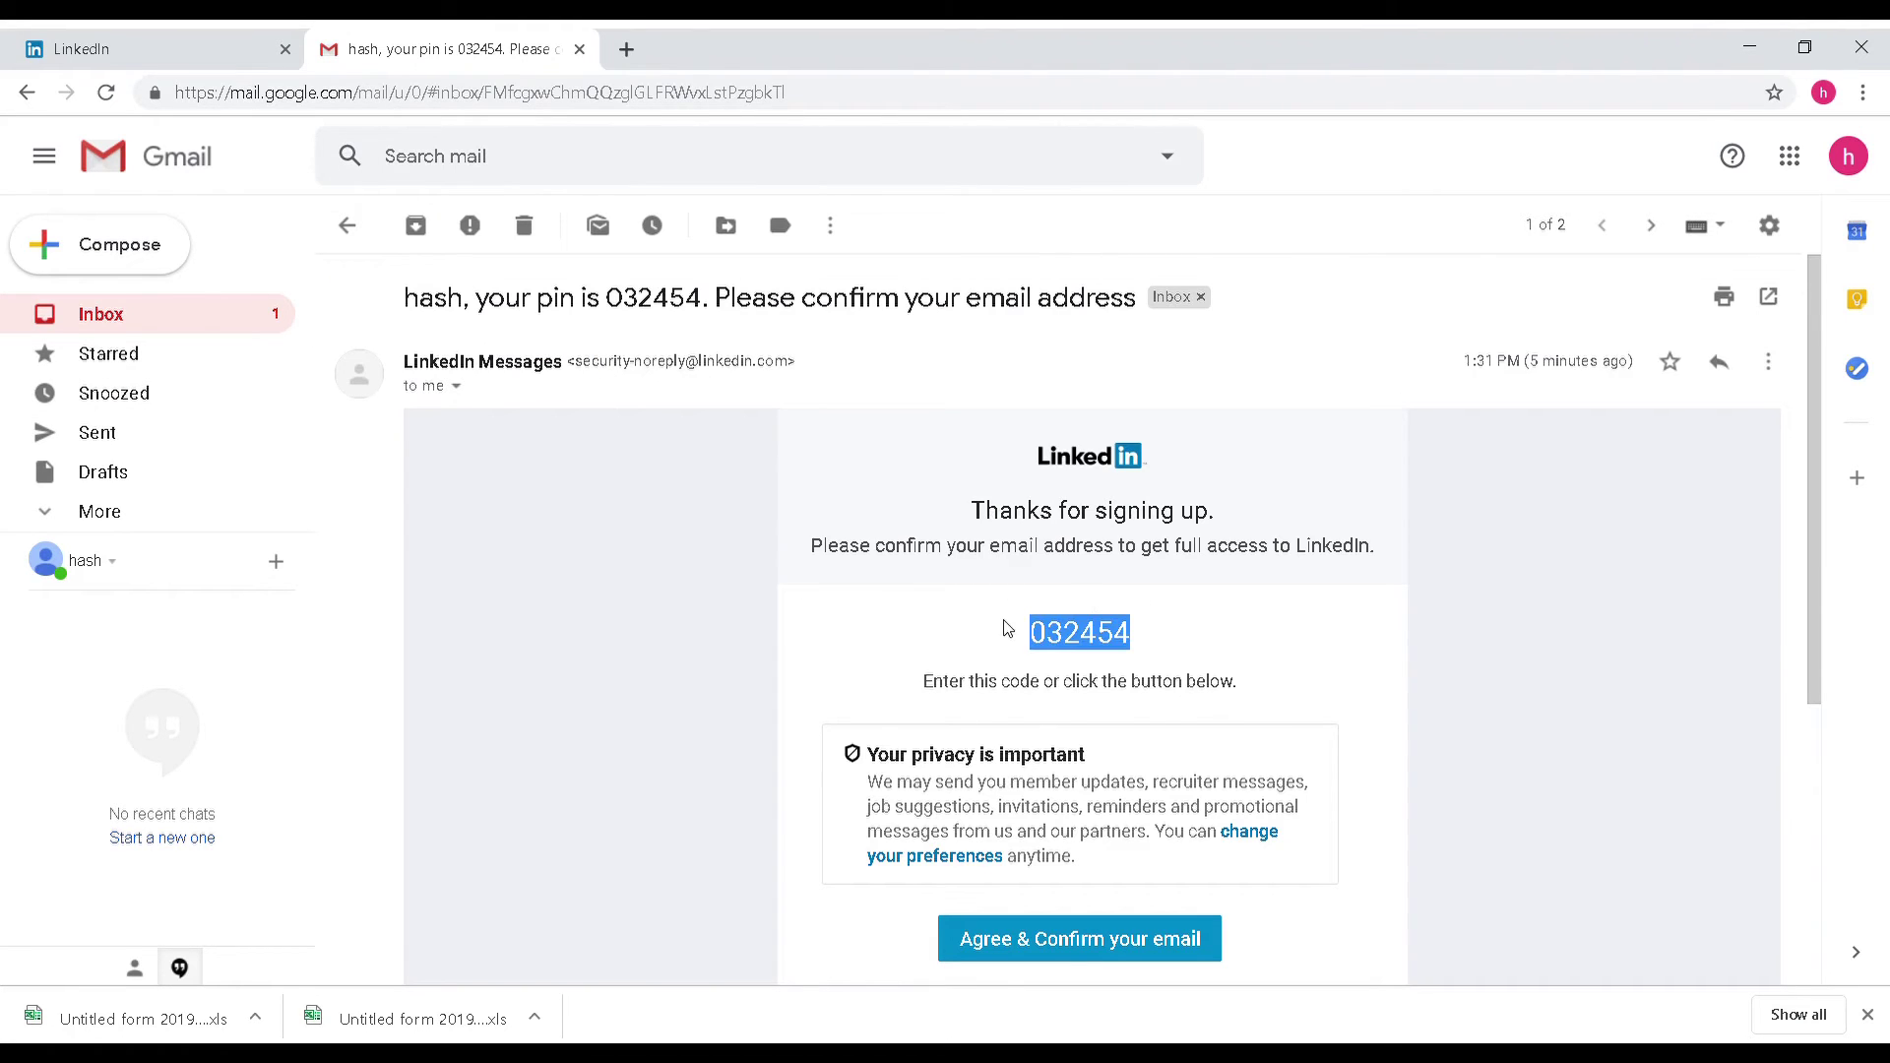
pyautogui.click(1147, 661)
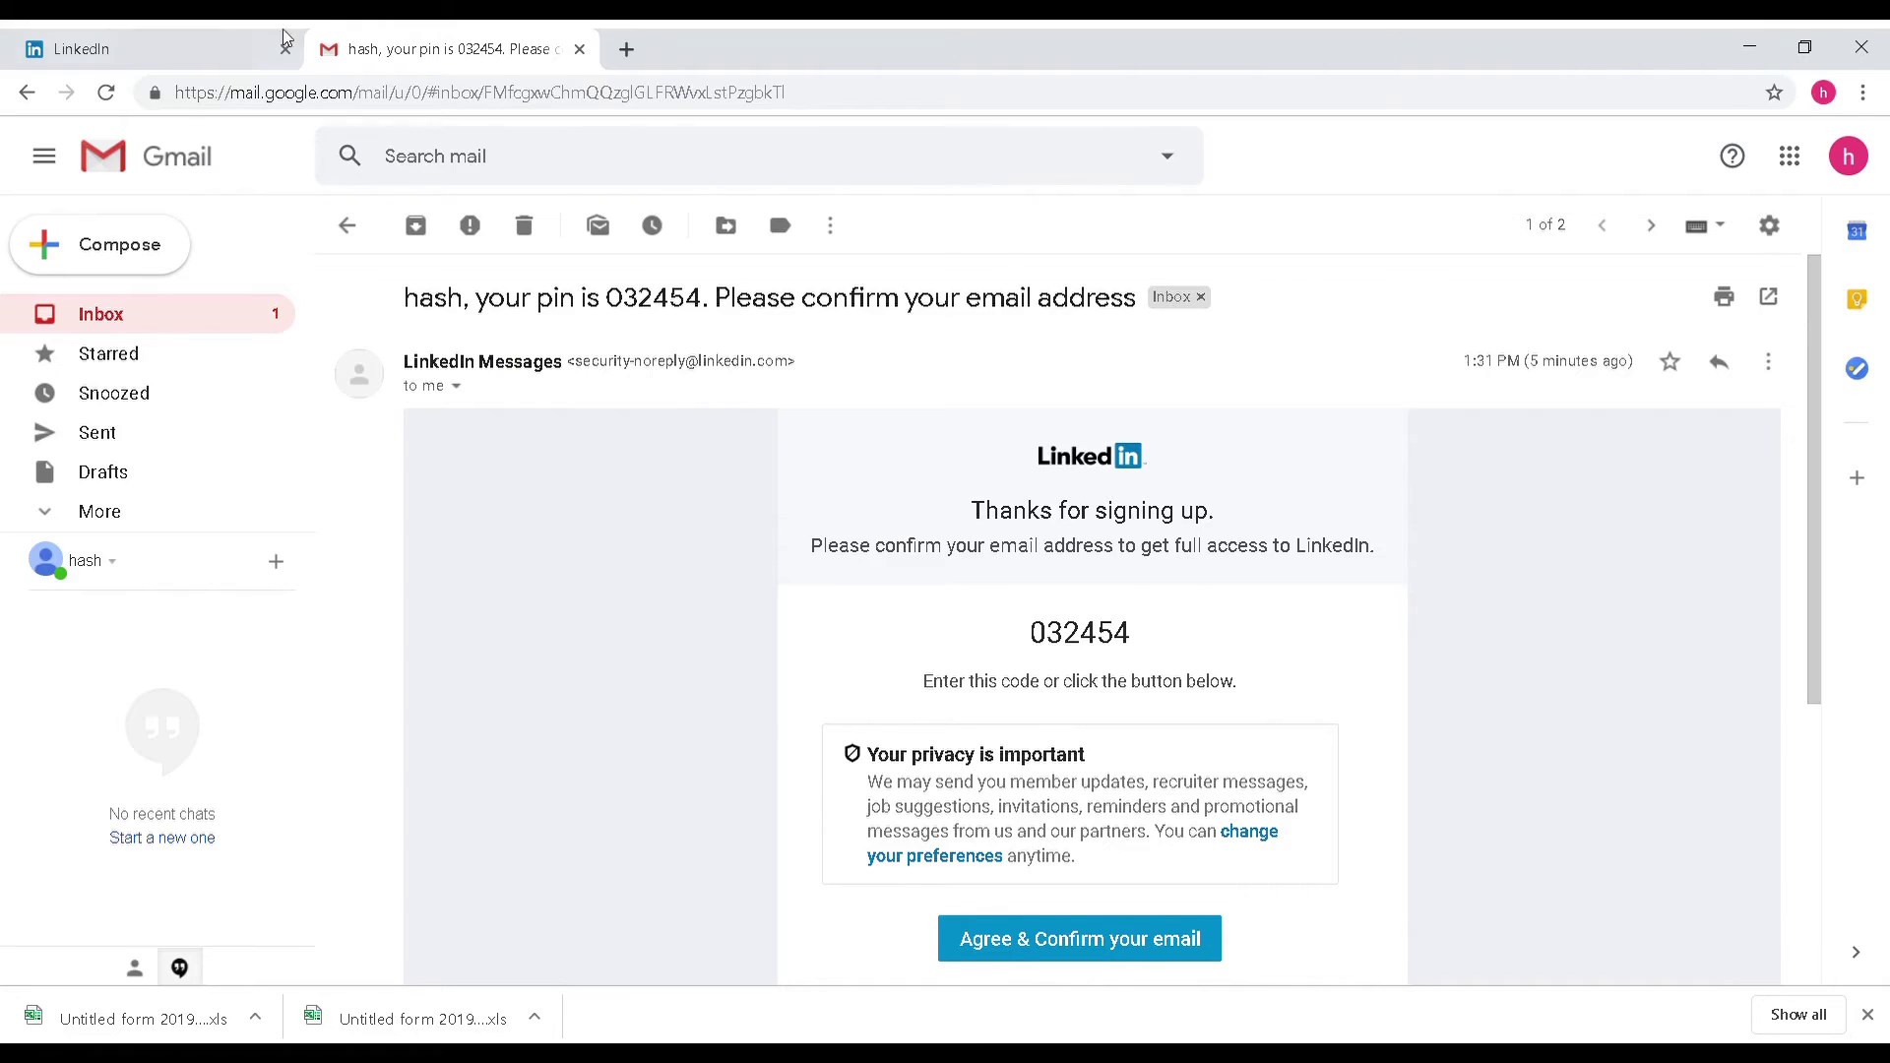
pyautogui.click(169, 39)
pyautogui.write('e-e')
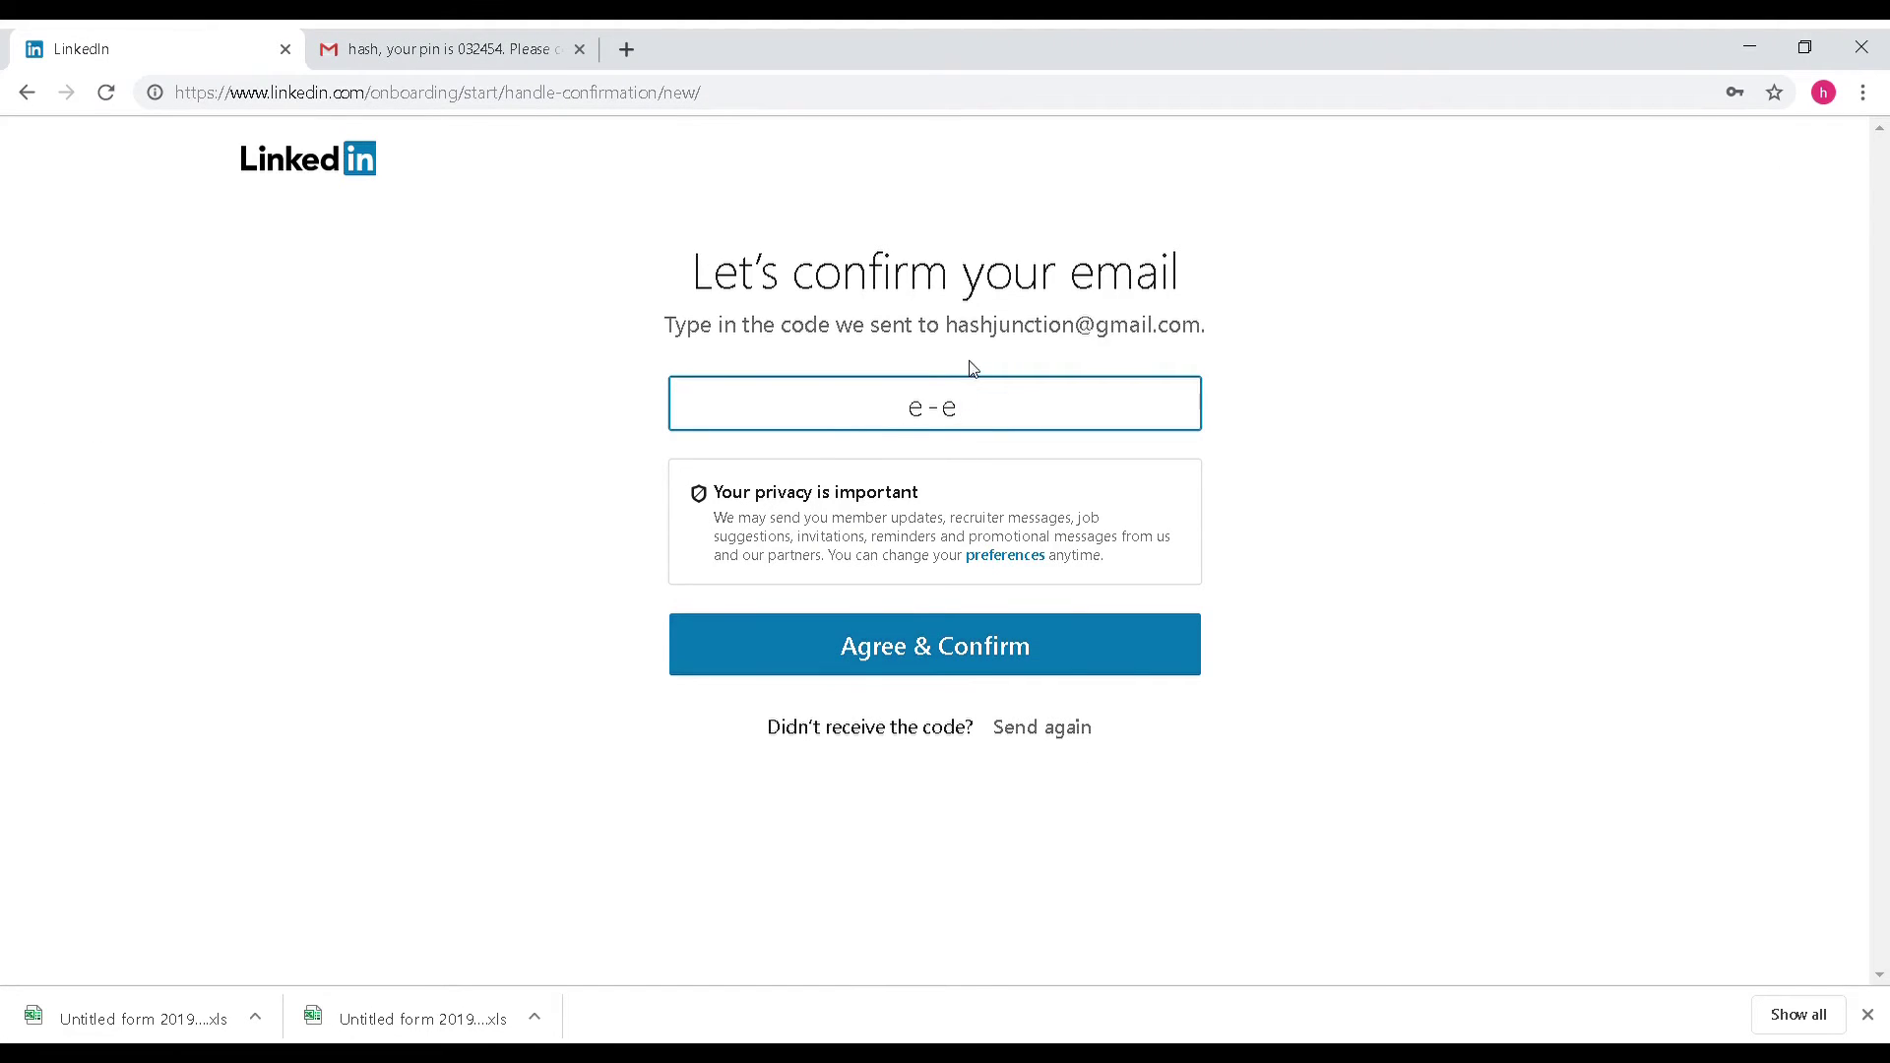
# - Replace the stray text in the code field with the emailed verification code and confirm
pyautogui.moveTo(947, 423); pyautogui.dragTo(798, 411)
pyautogui.press('BackSpace')
pyautogui.click(953, 641)
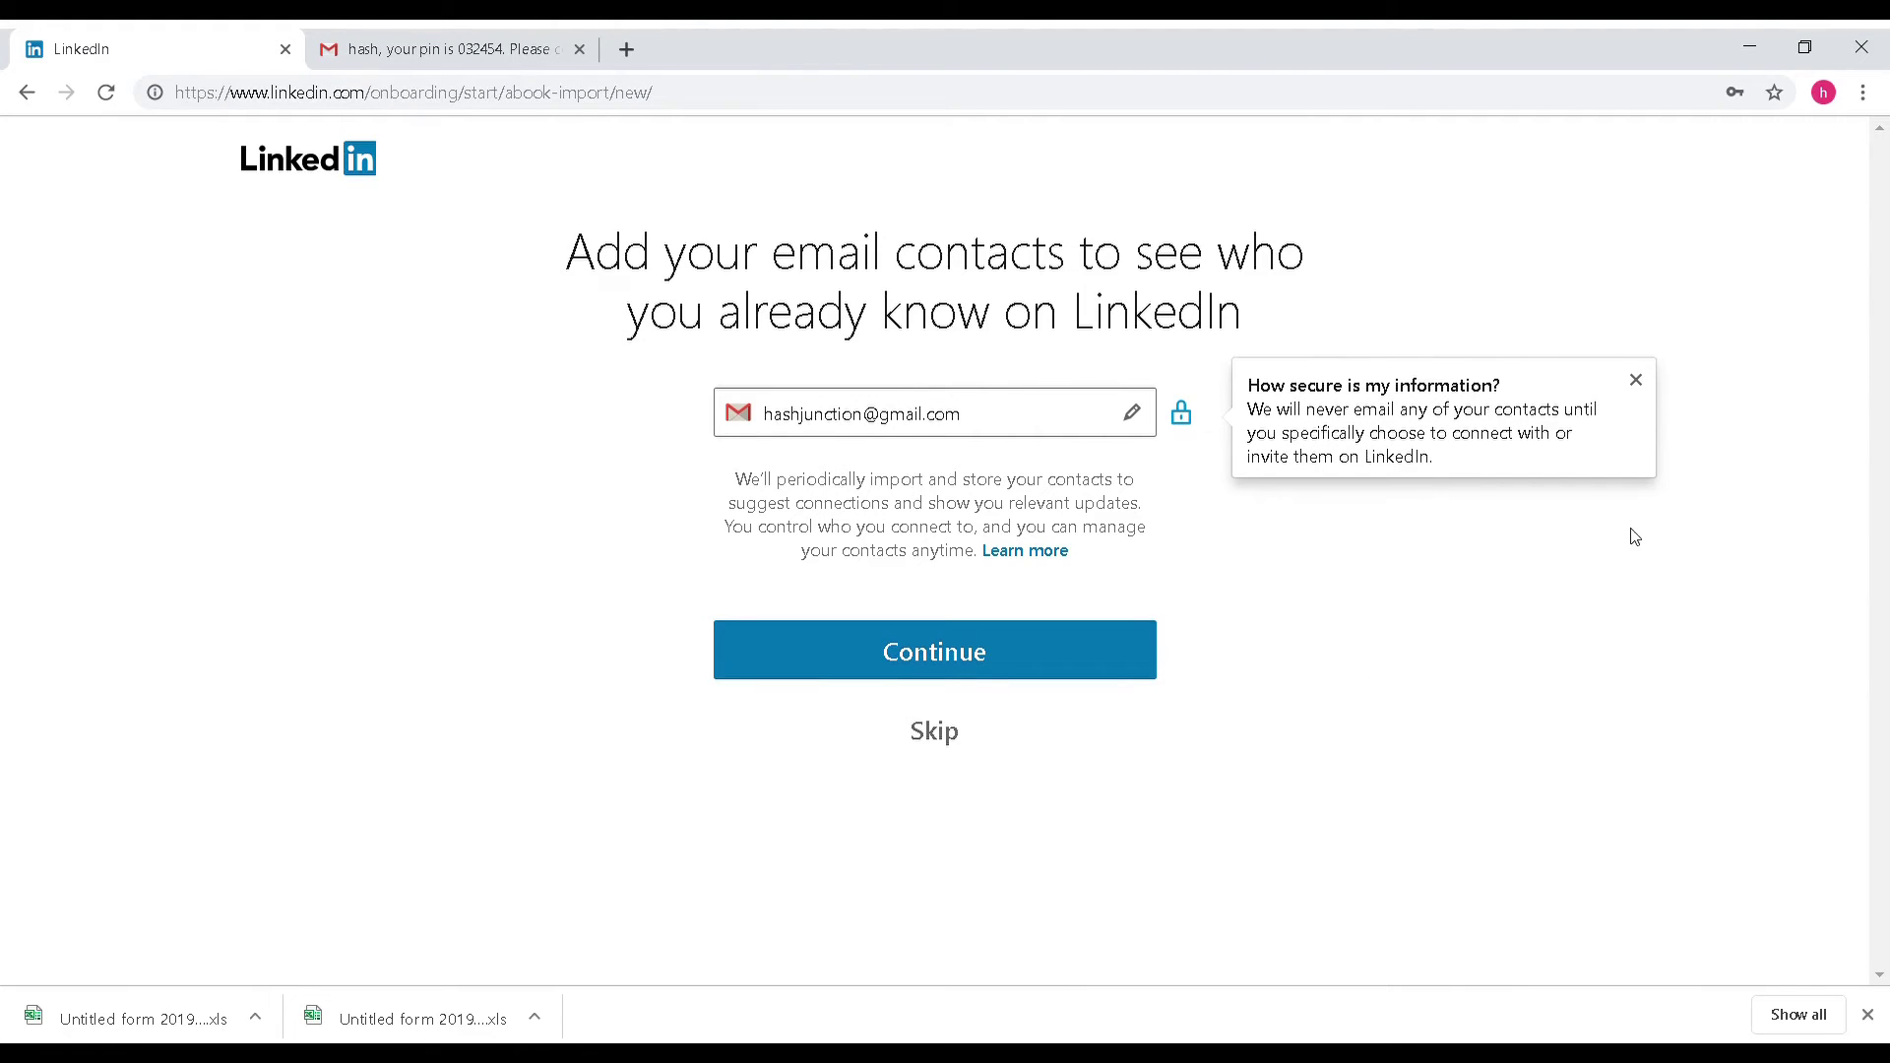
# - Close the security tip and skip importing email contacts, confirming the skip
pyautogui.click(1636, 381)
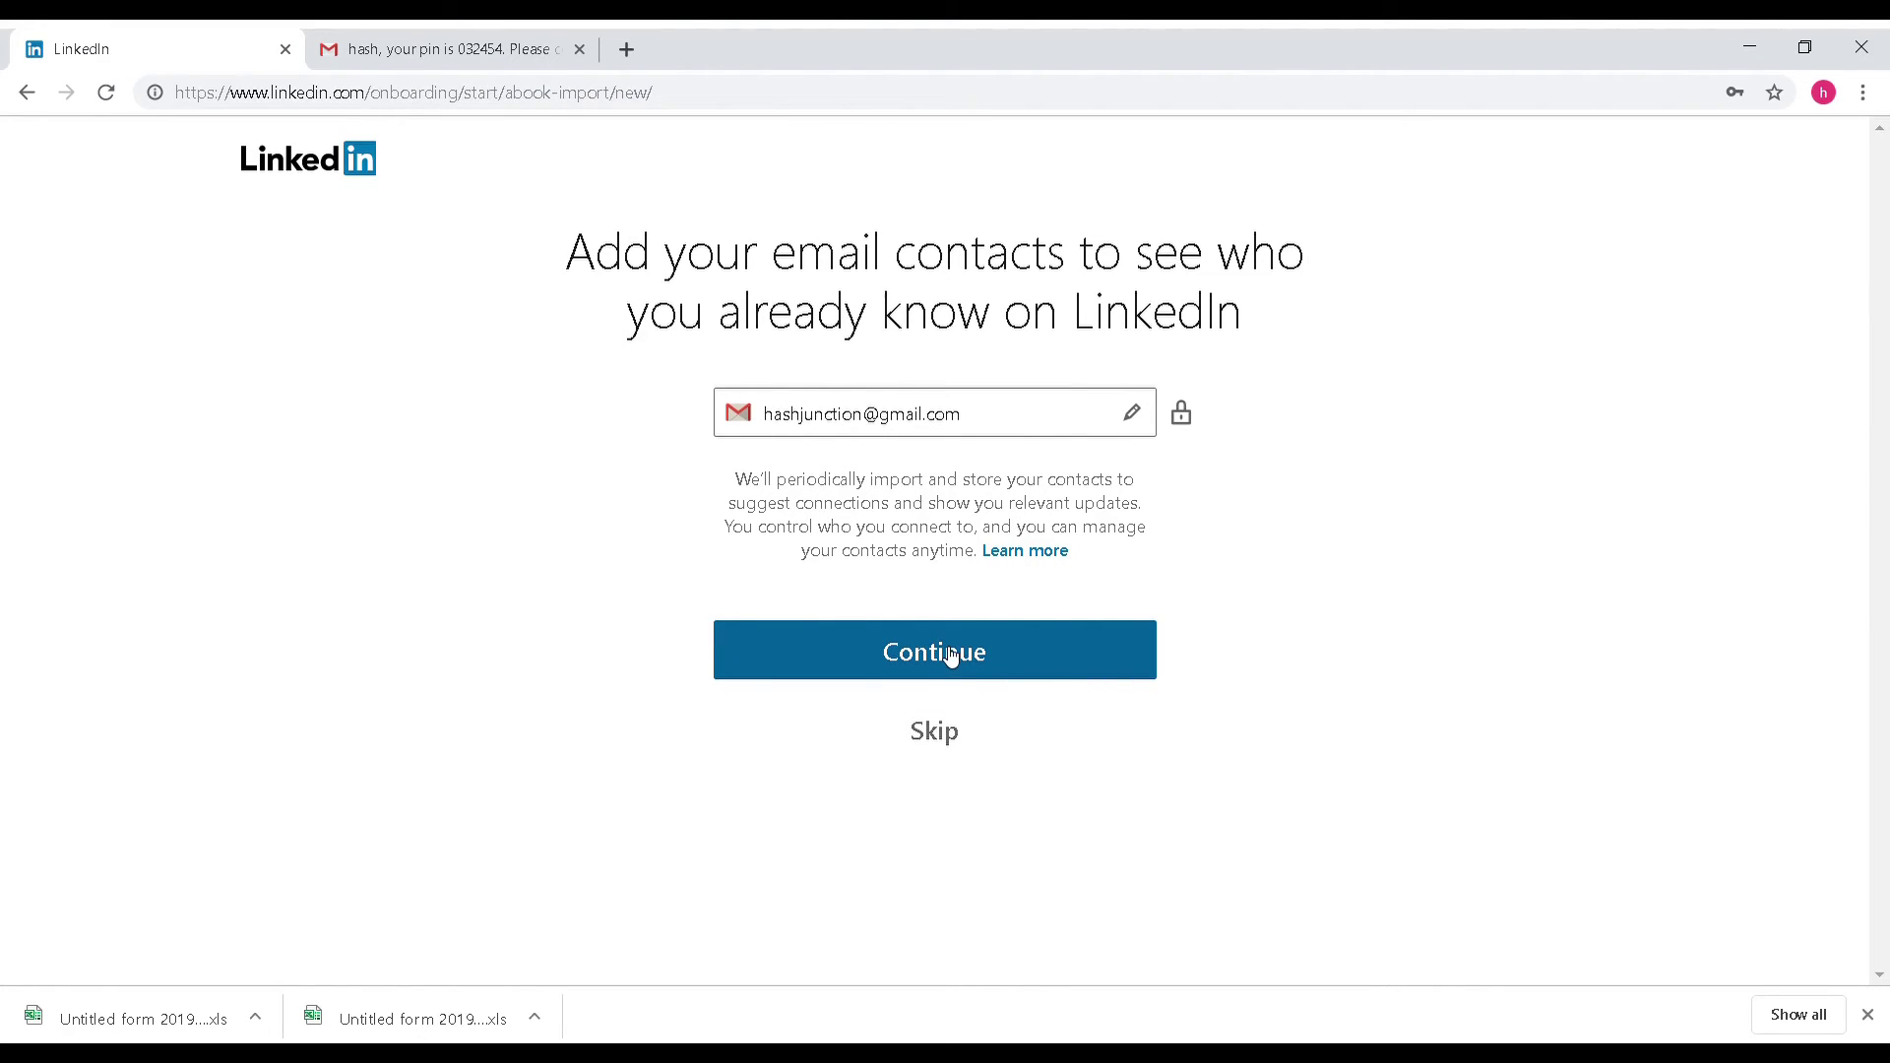
pyautogui.click(935, 733)
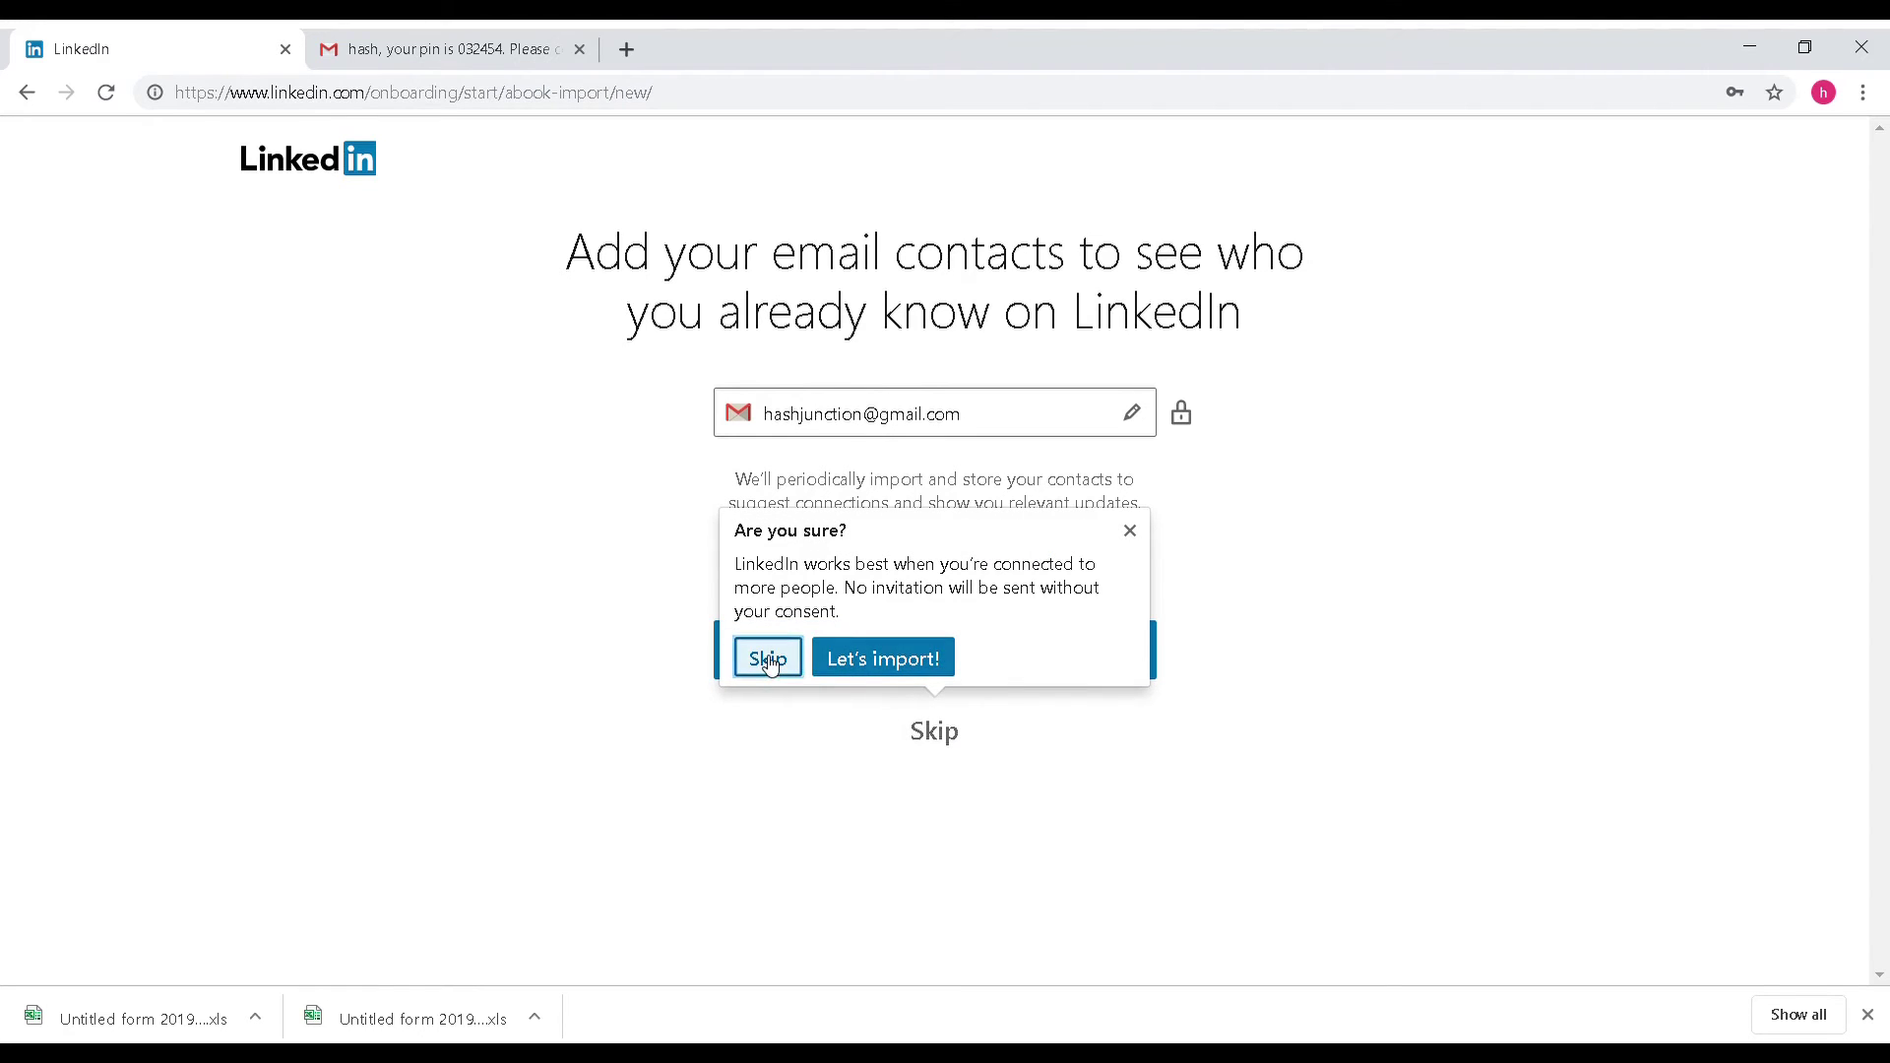
pyautogui.click(766, 660)
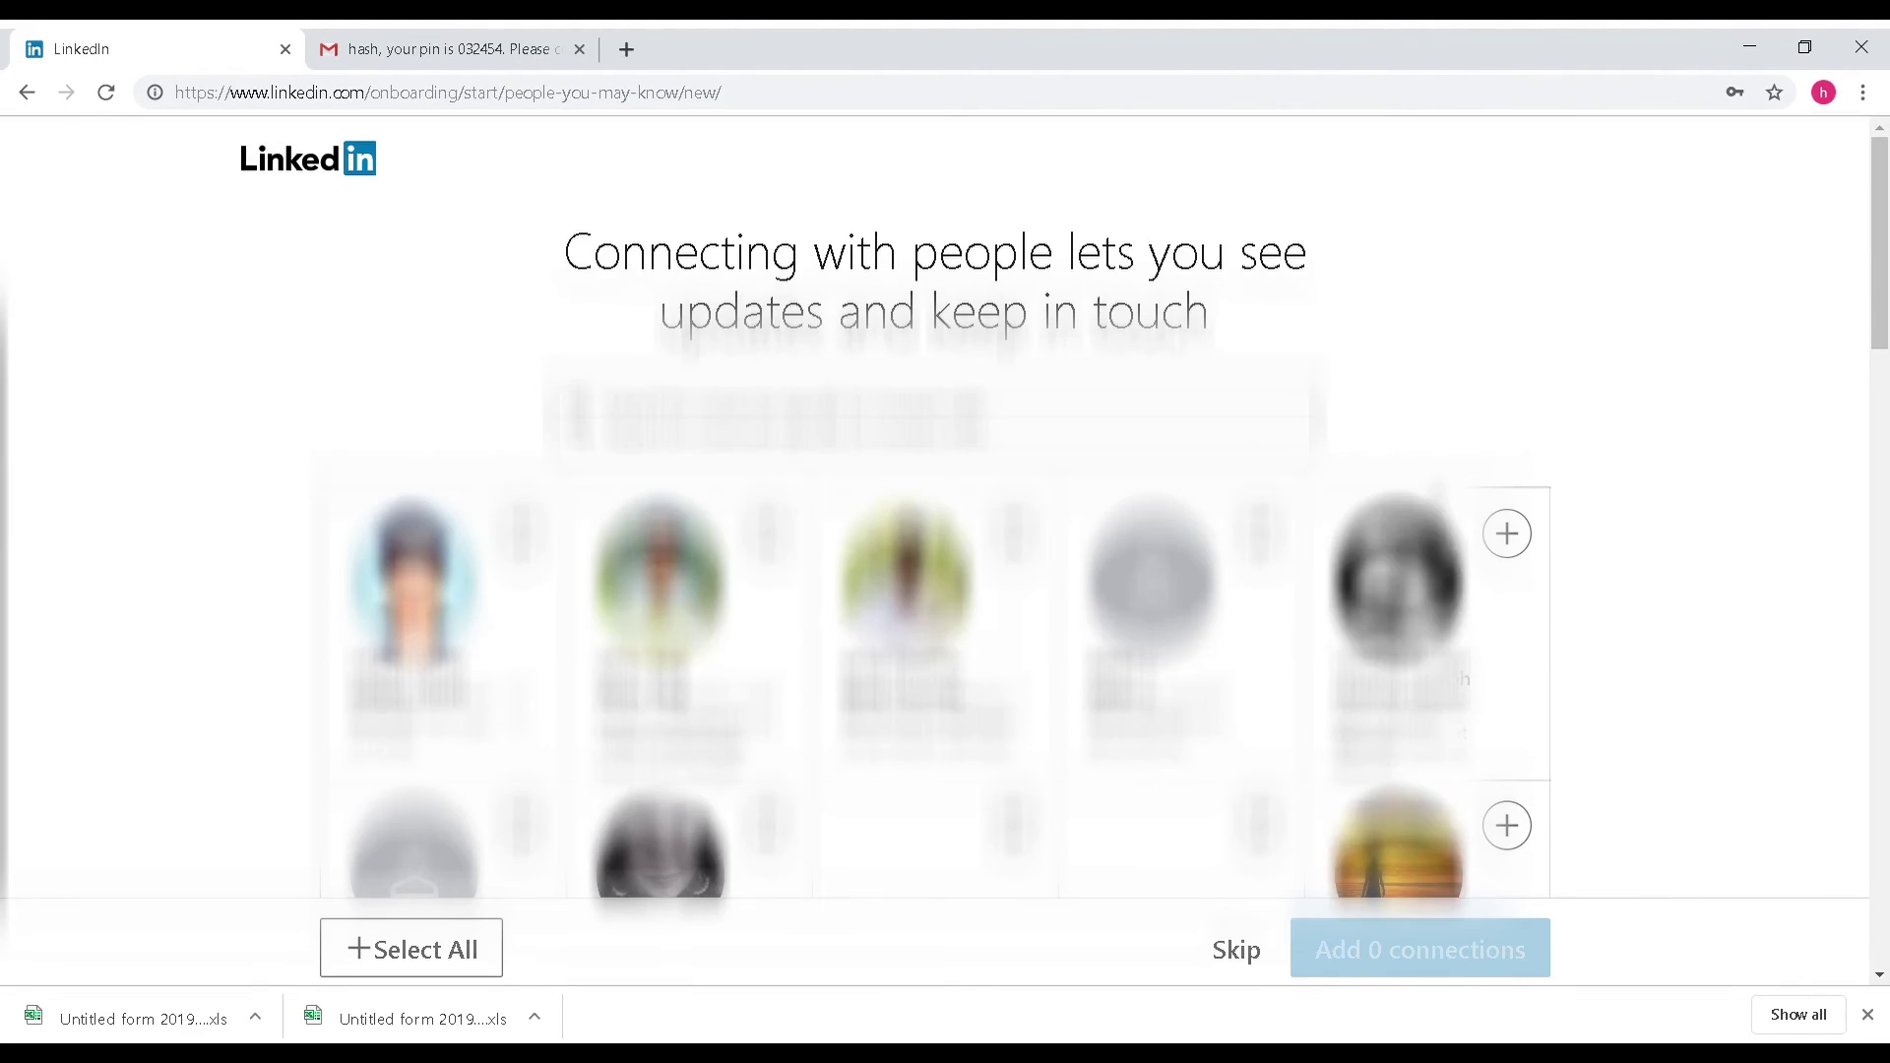
# - Skip the People you may know suggestions without adding any connections
pyautogui.moveTo(1885, 285)
pyautogui.mouseDown()
pyautogui.moveTo(1885, 443)
pyautogui.moveTo(1885, 285)
pyautogui.mouseUp()
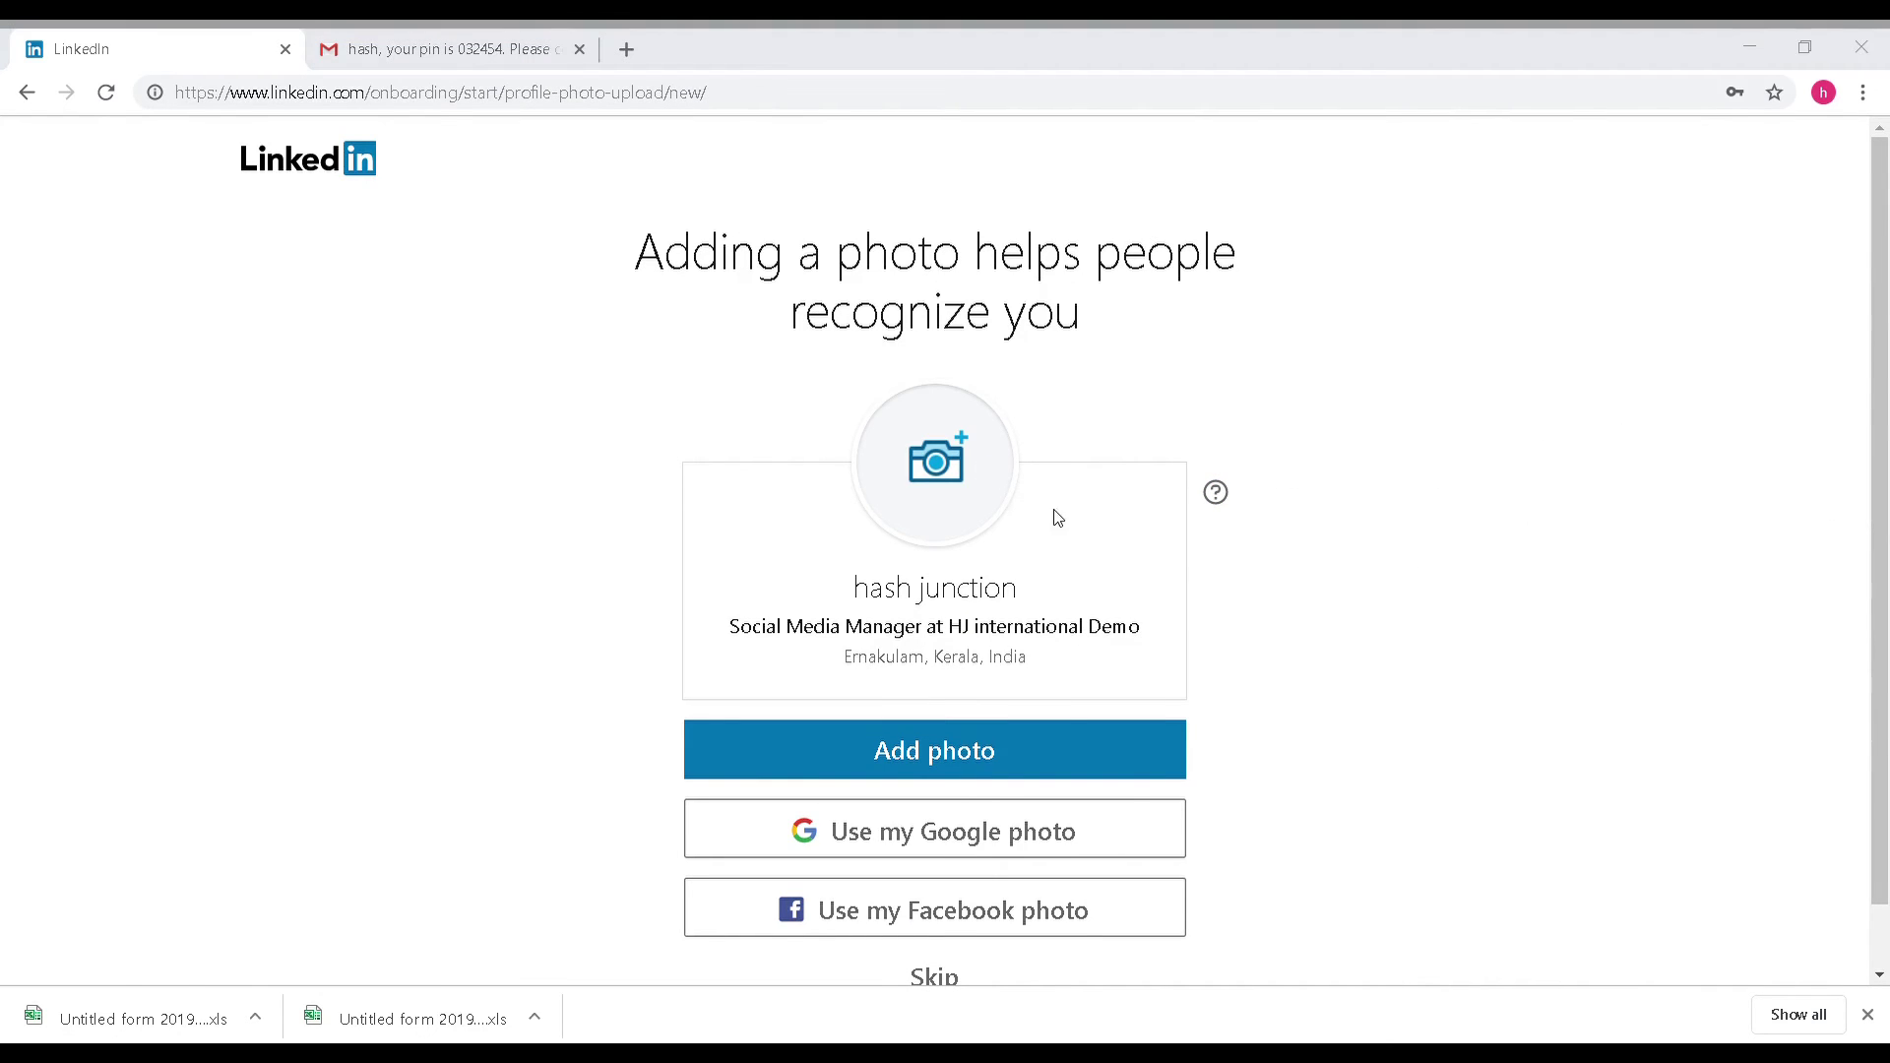
# - Skip the 'Adding a photo helps people recognize you' step without uploading a photo
pyautogui.click(848, 589)
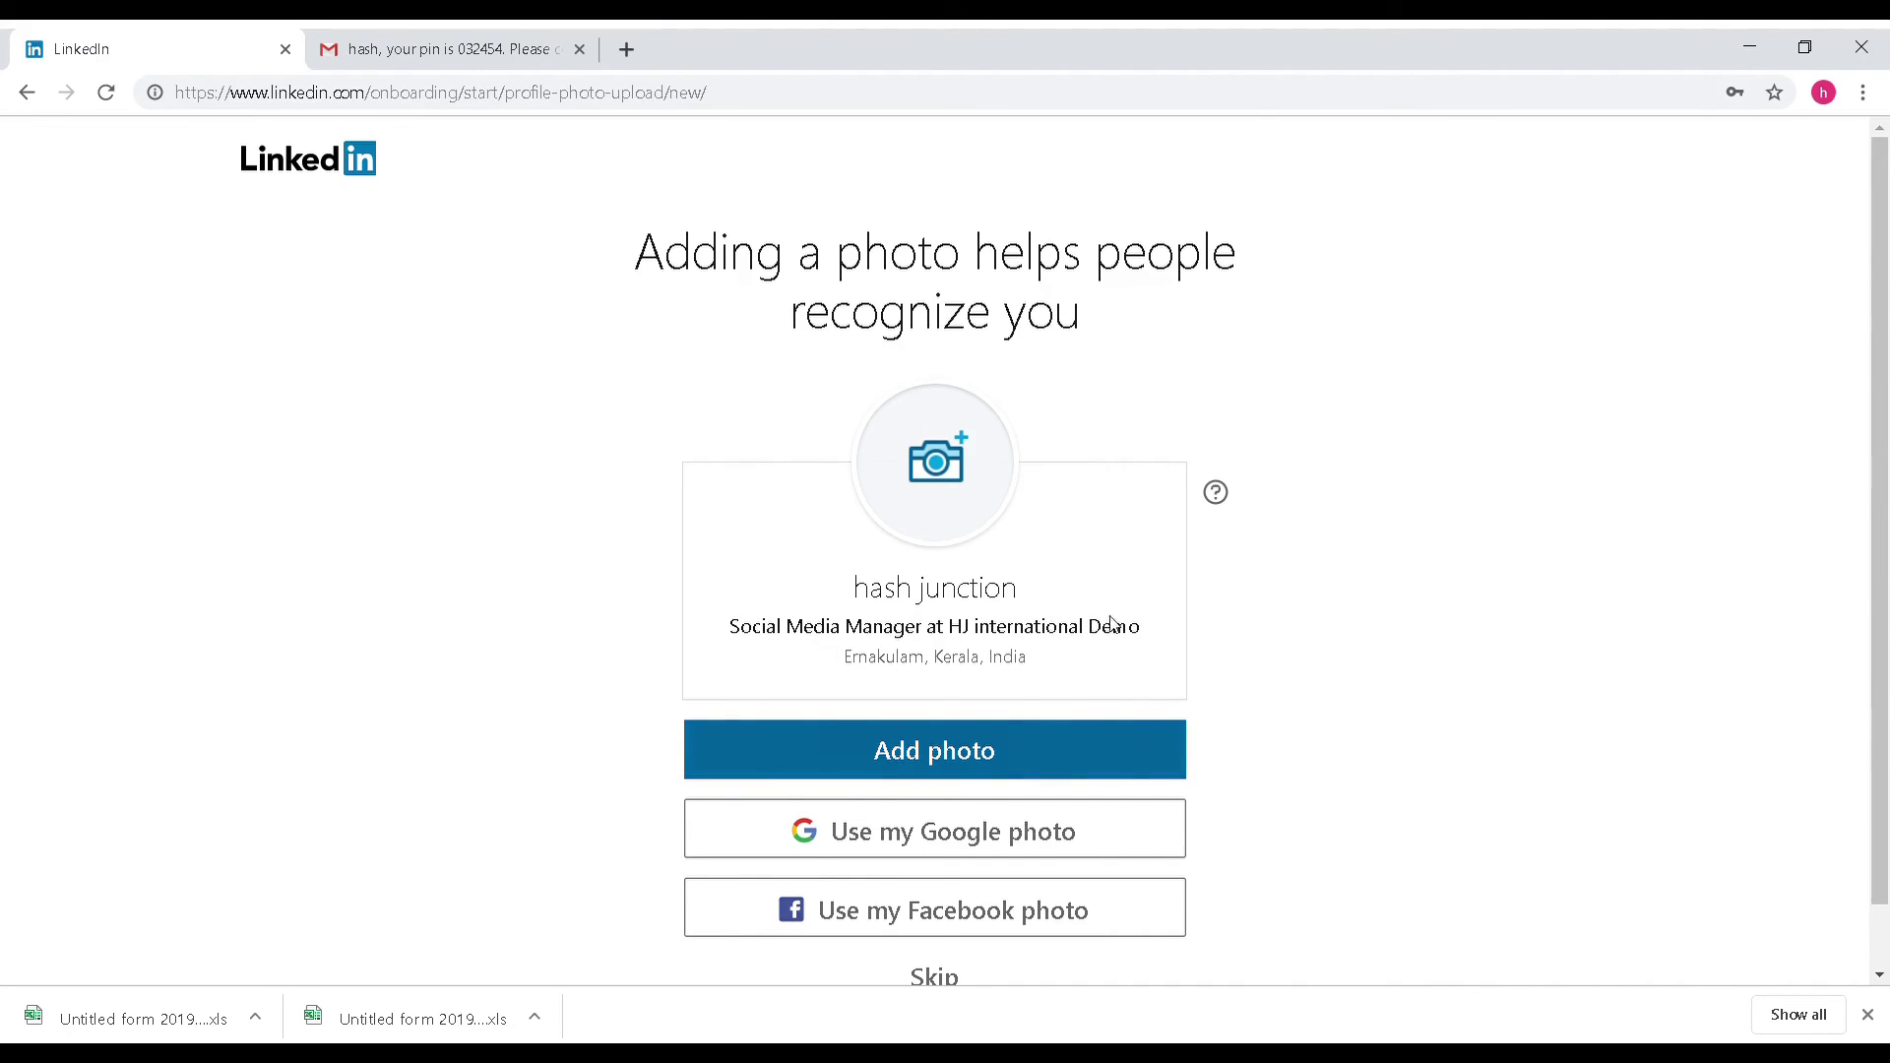
pyautogui.scroll(-1, 1324, 504)
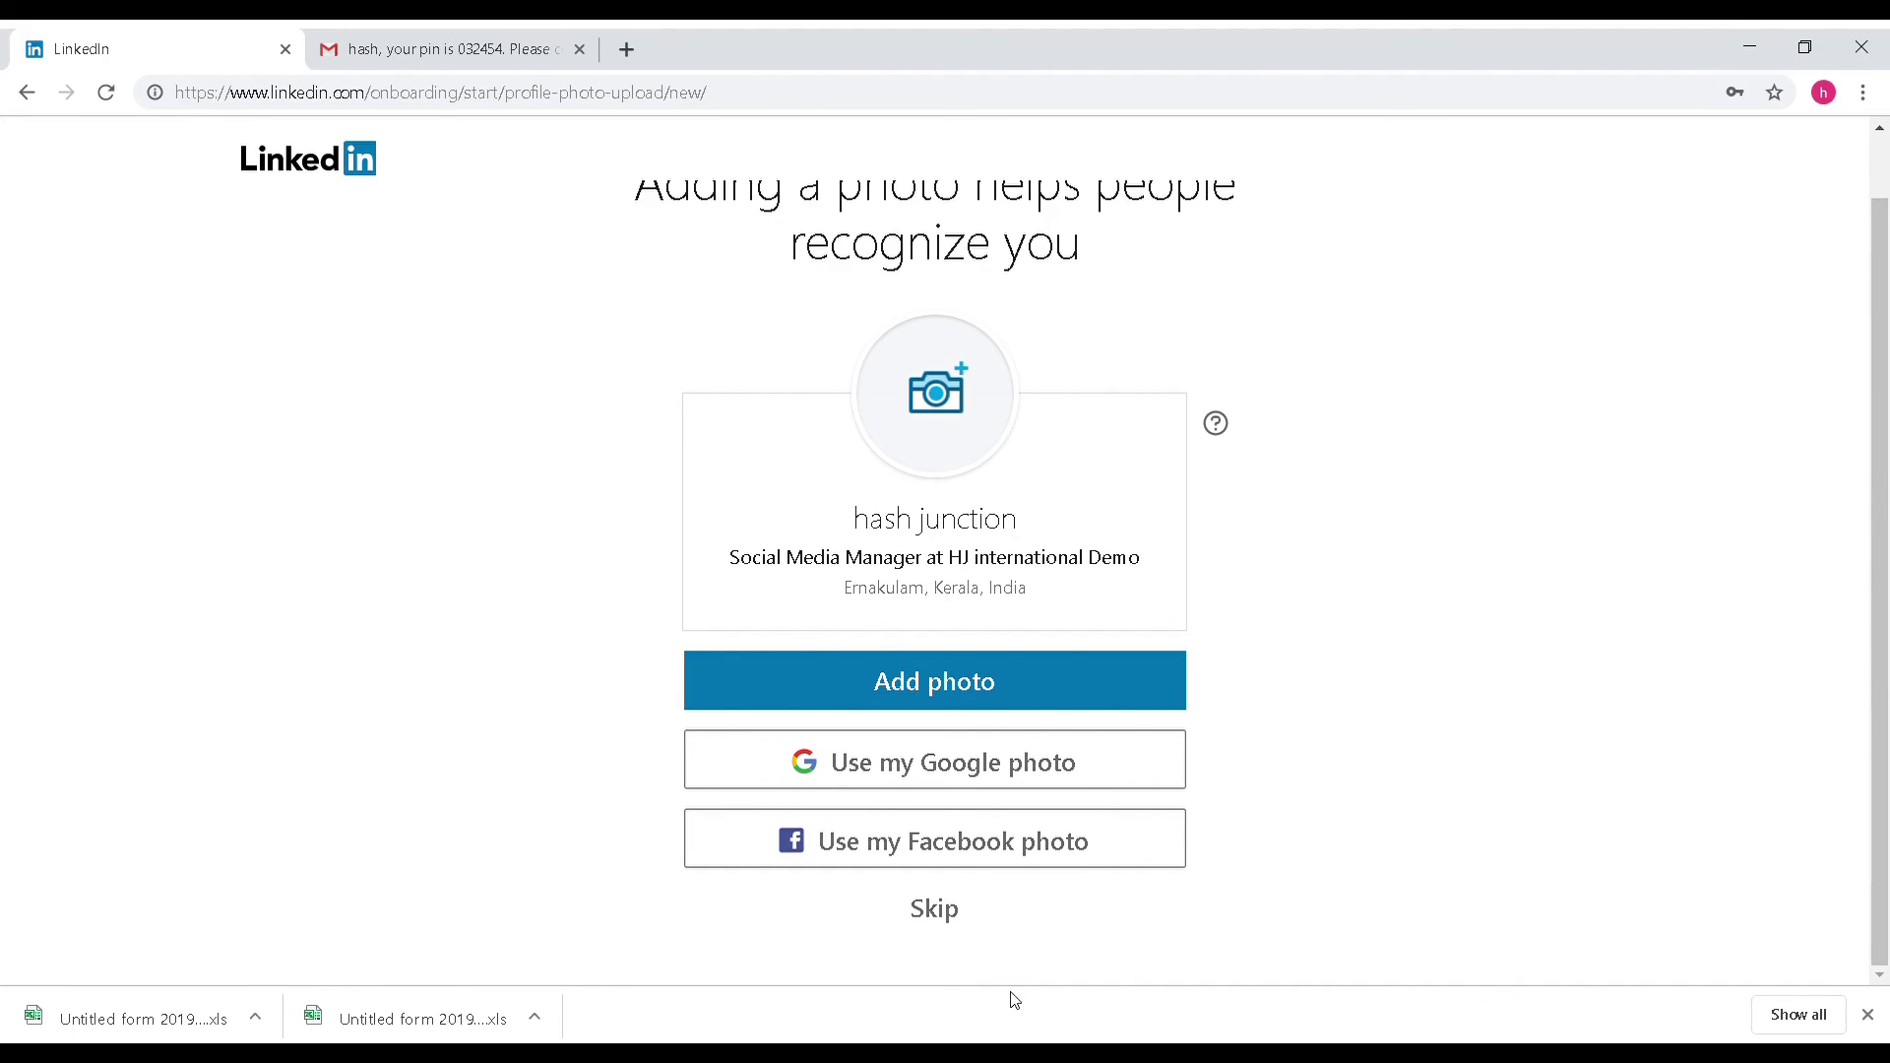
pyautogui.click(944, 926)
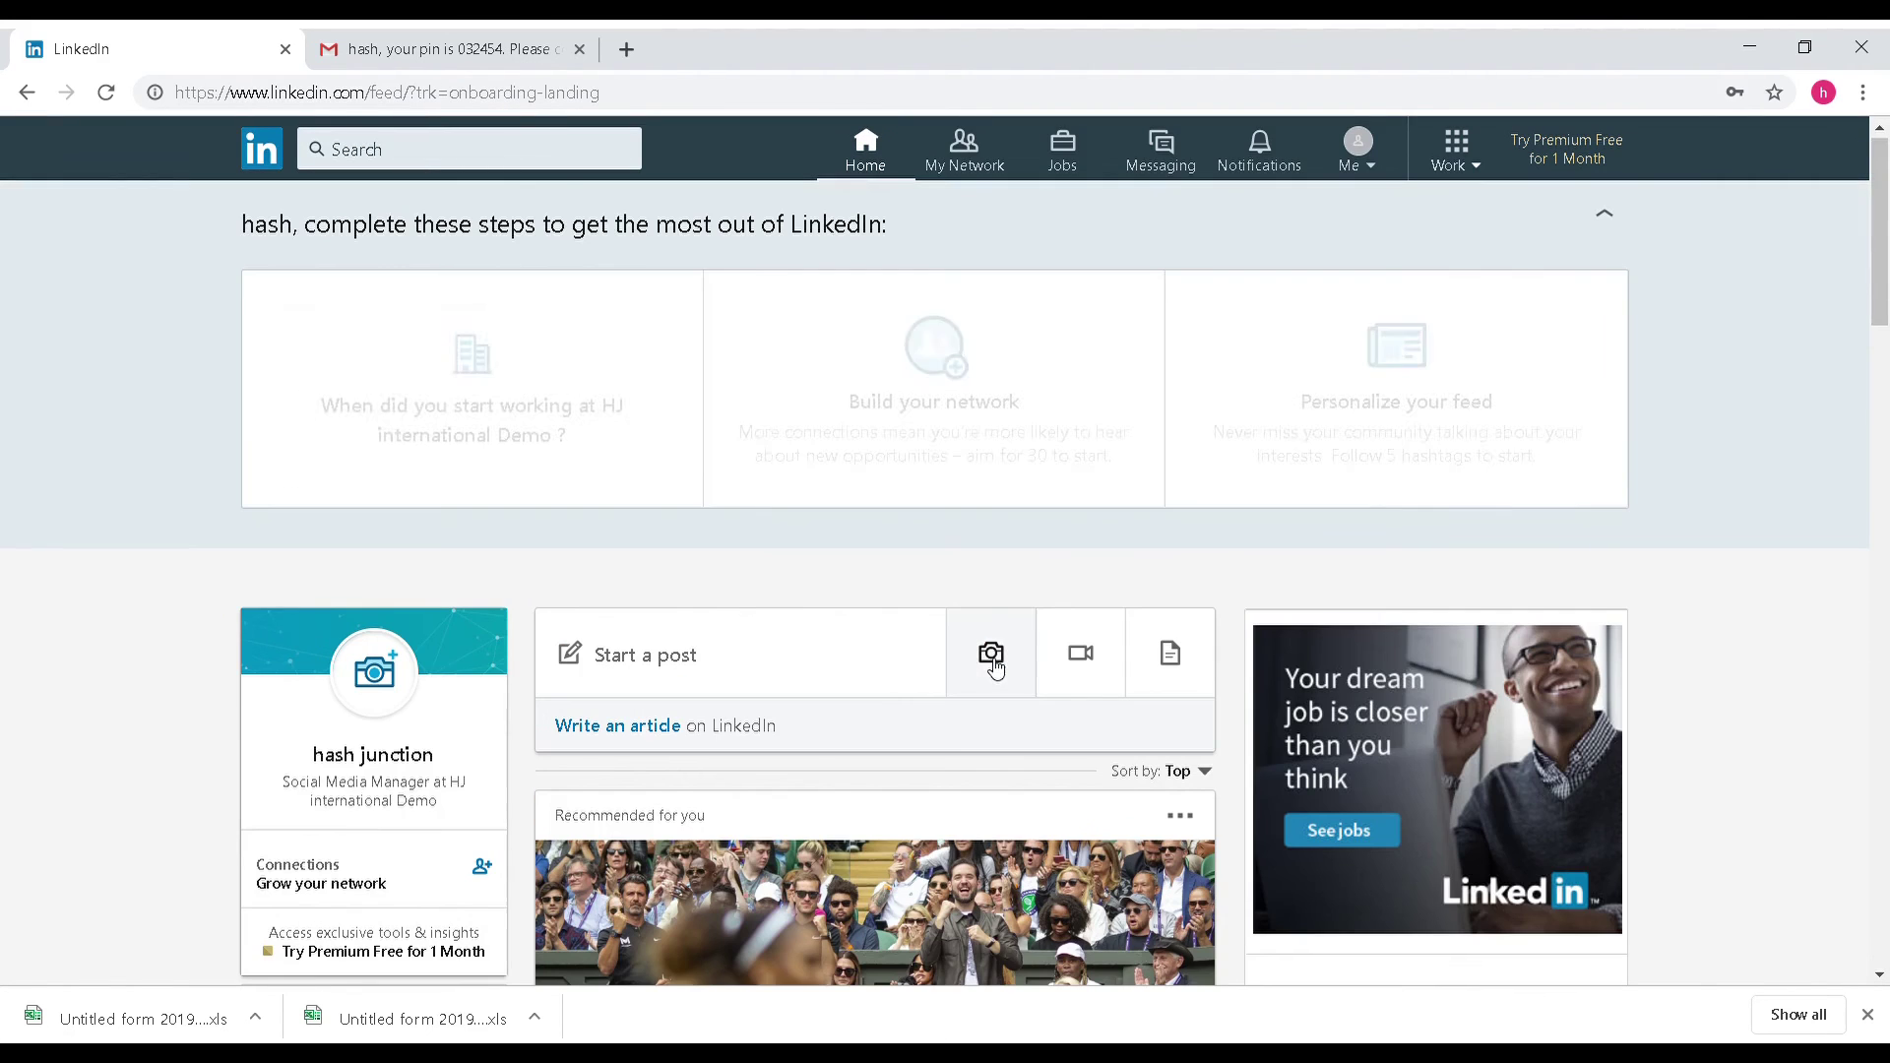
# - Open the Me account dropdown from the top navigation bar
pyautogui.moveTo(1880, 240)
pyautogui.mouseDown()
pyautogui.moveTo(1887, 370)
pyautogui.moveTo(1887, 241)
pyautogui.moveTo(1887, 262)
pyautogui.mouseUp()
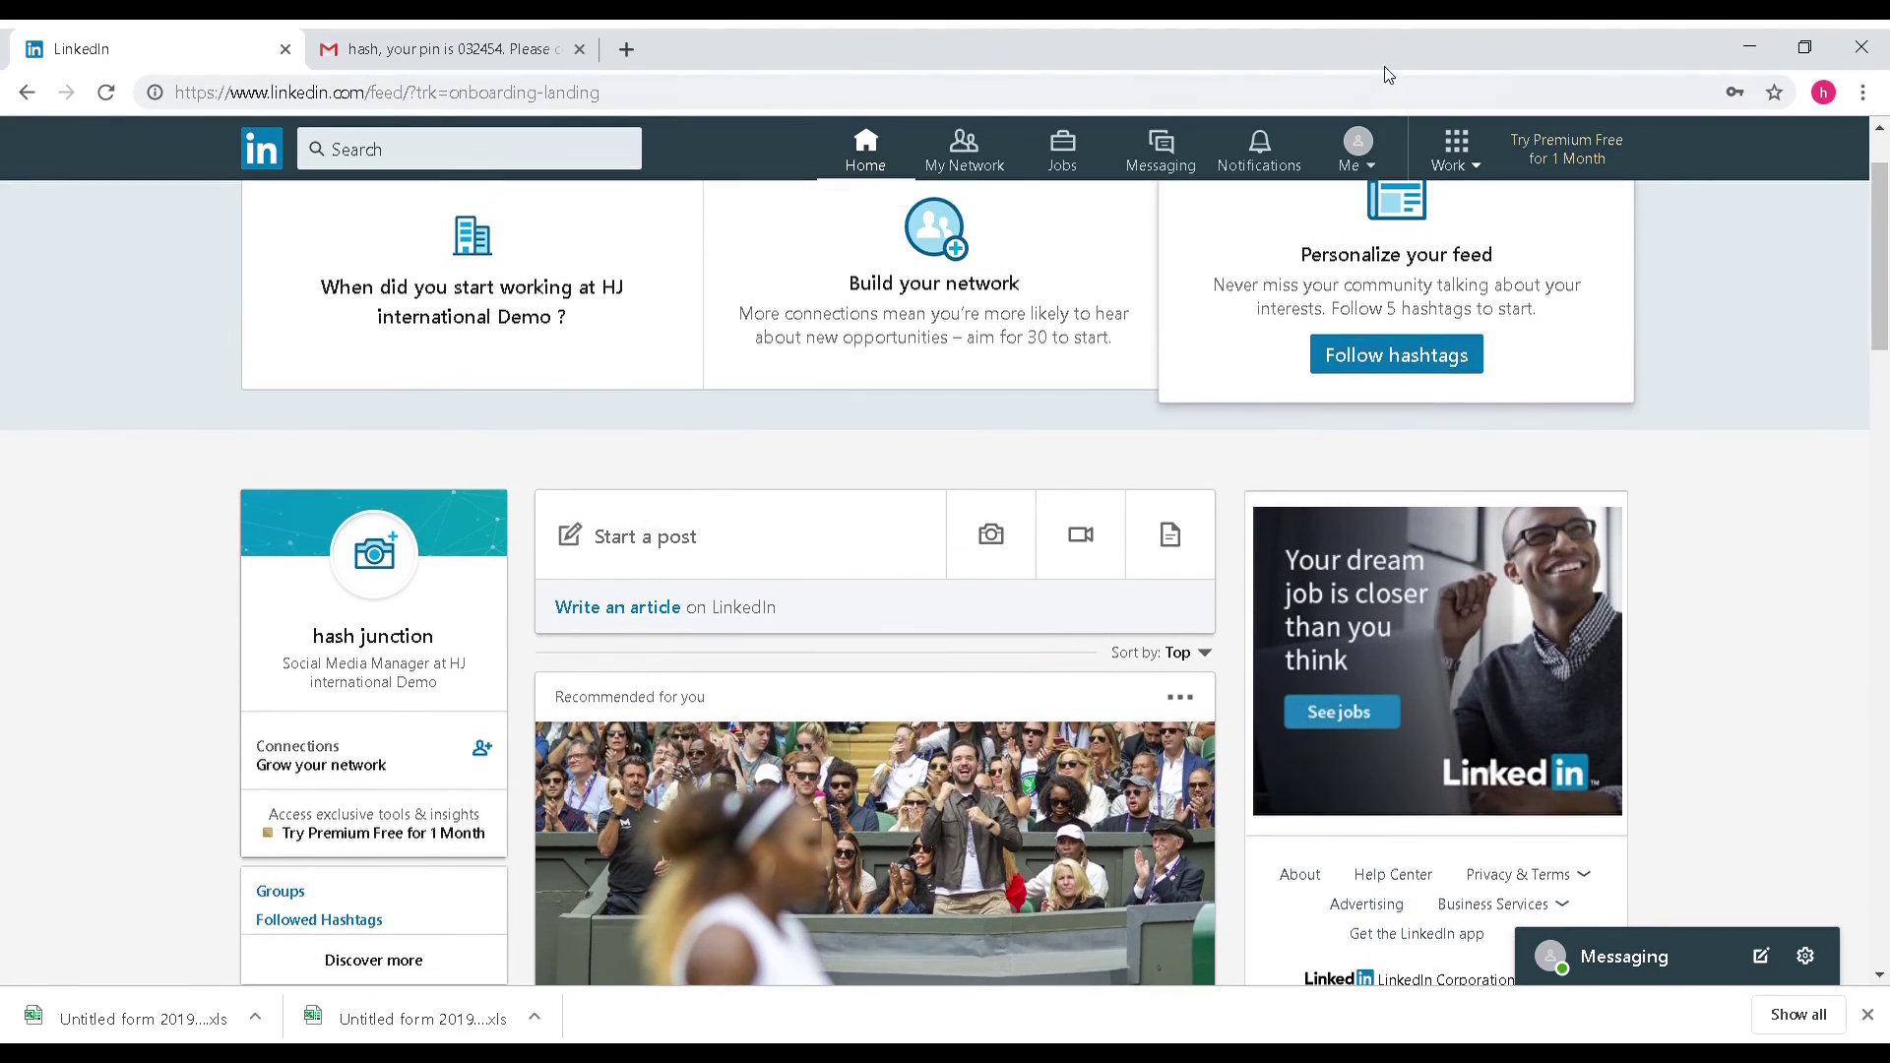
pyautogui.click(1357, 146)
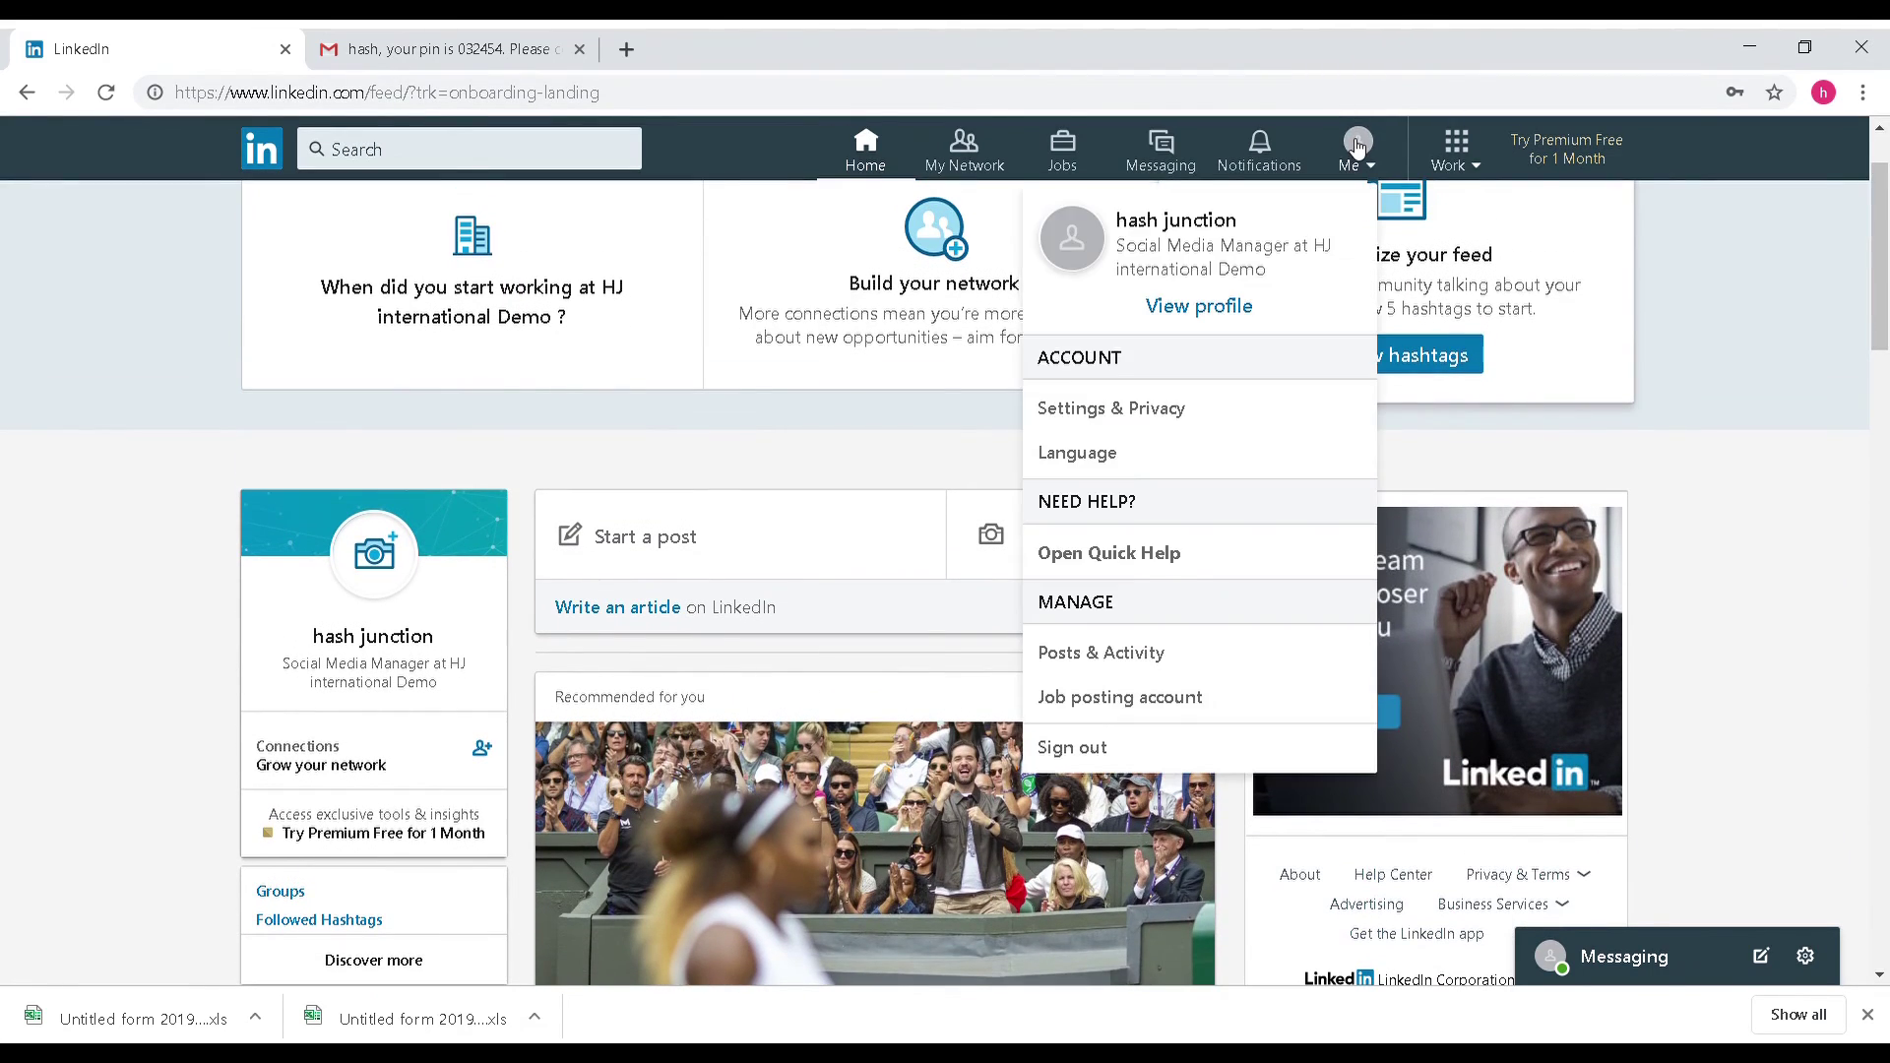
# - Open the new profile page listing Social Media Manager at HJ international Demo
pyautogui.click(1218, 313)
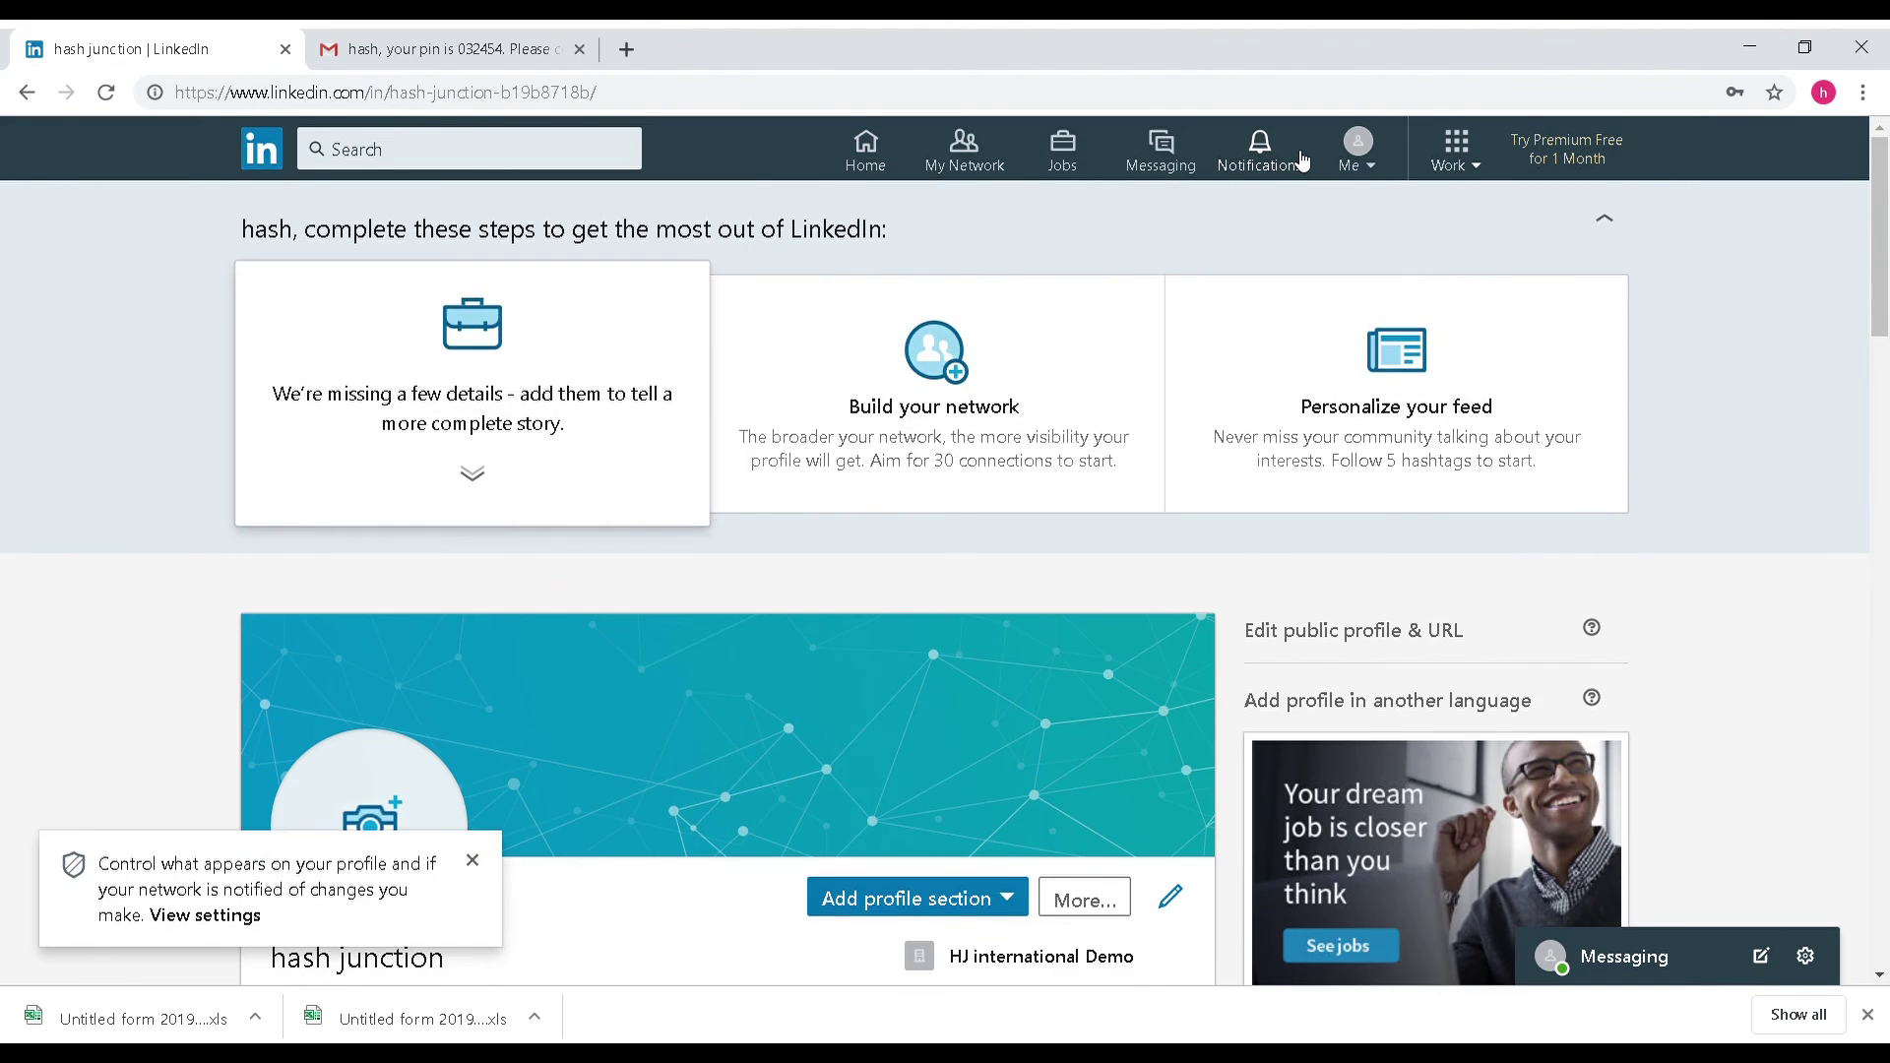
pyautogui.moveTo(1887, 224); pyautogui.dragTo(1887, 400)
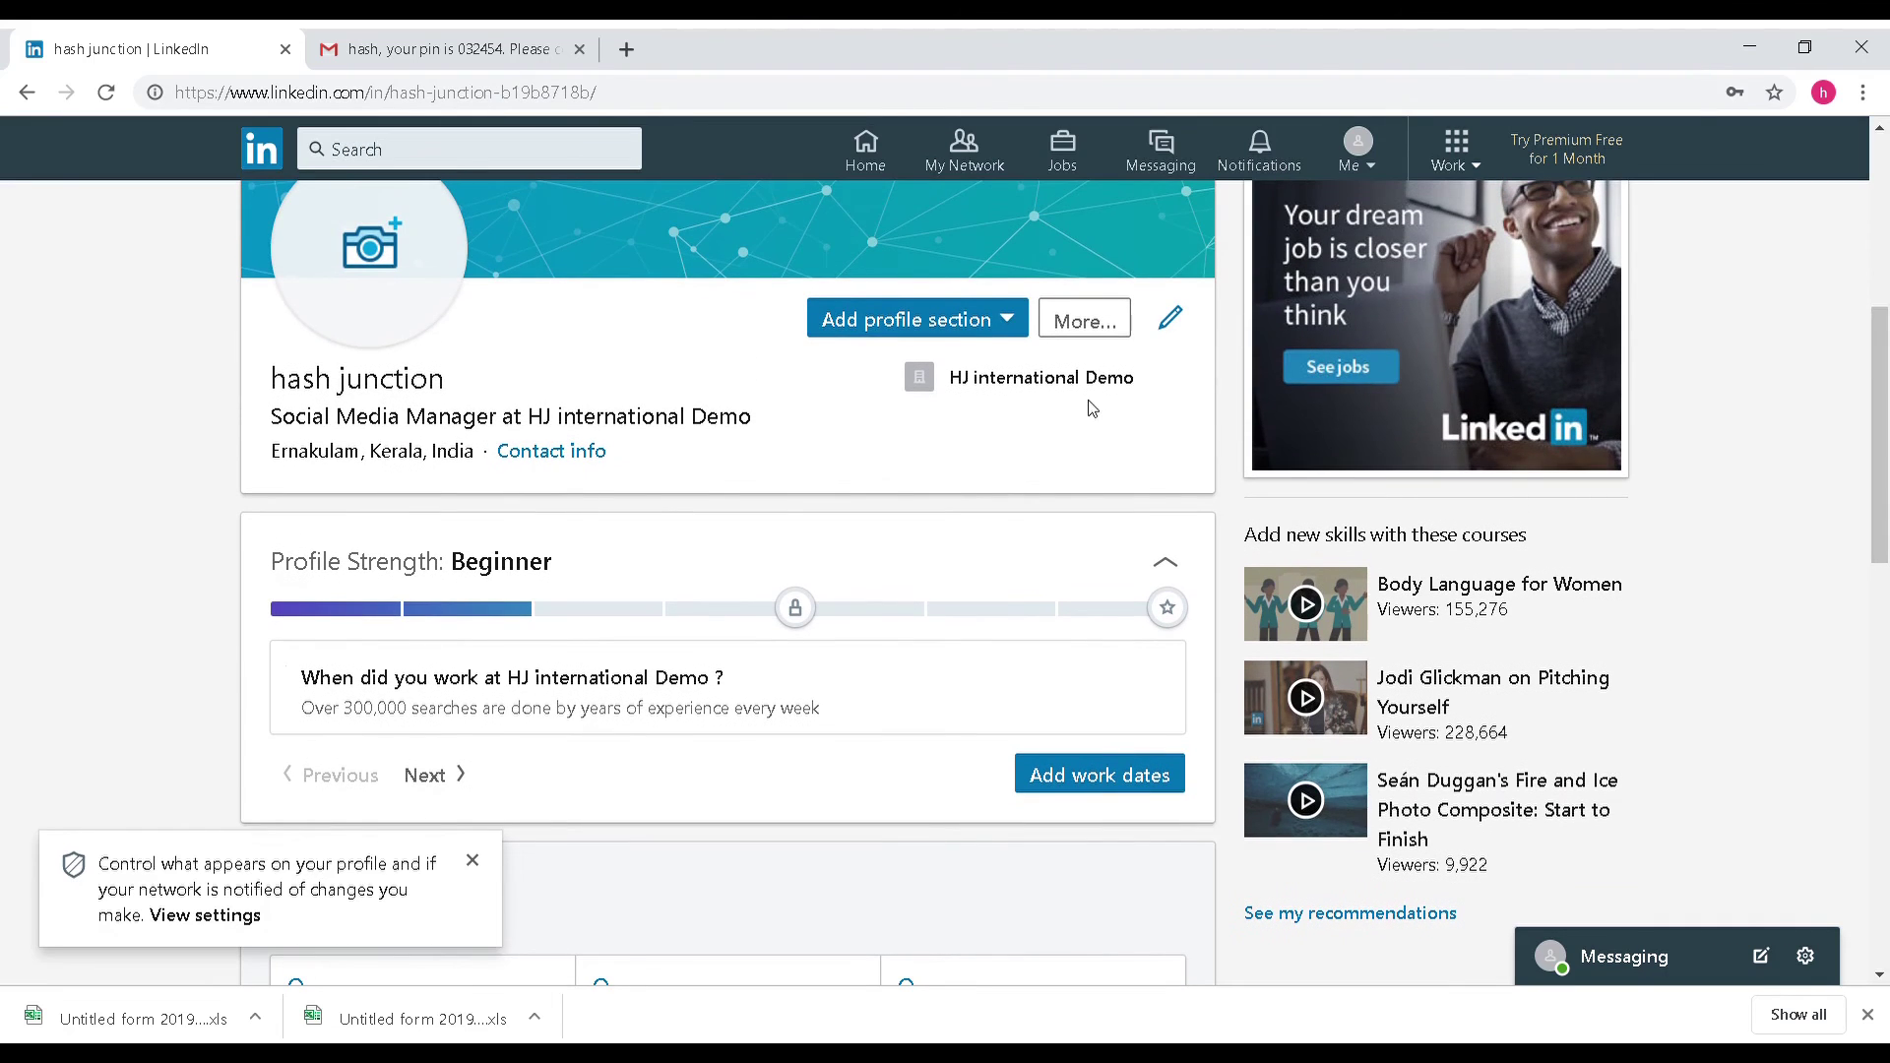
pyautogui.moveTo(1880, 438); pyautogui.dragTo(1880, 303)
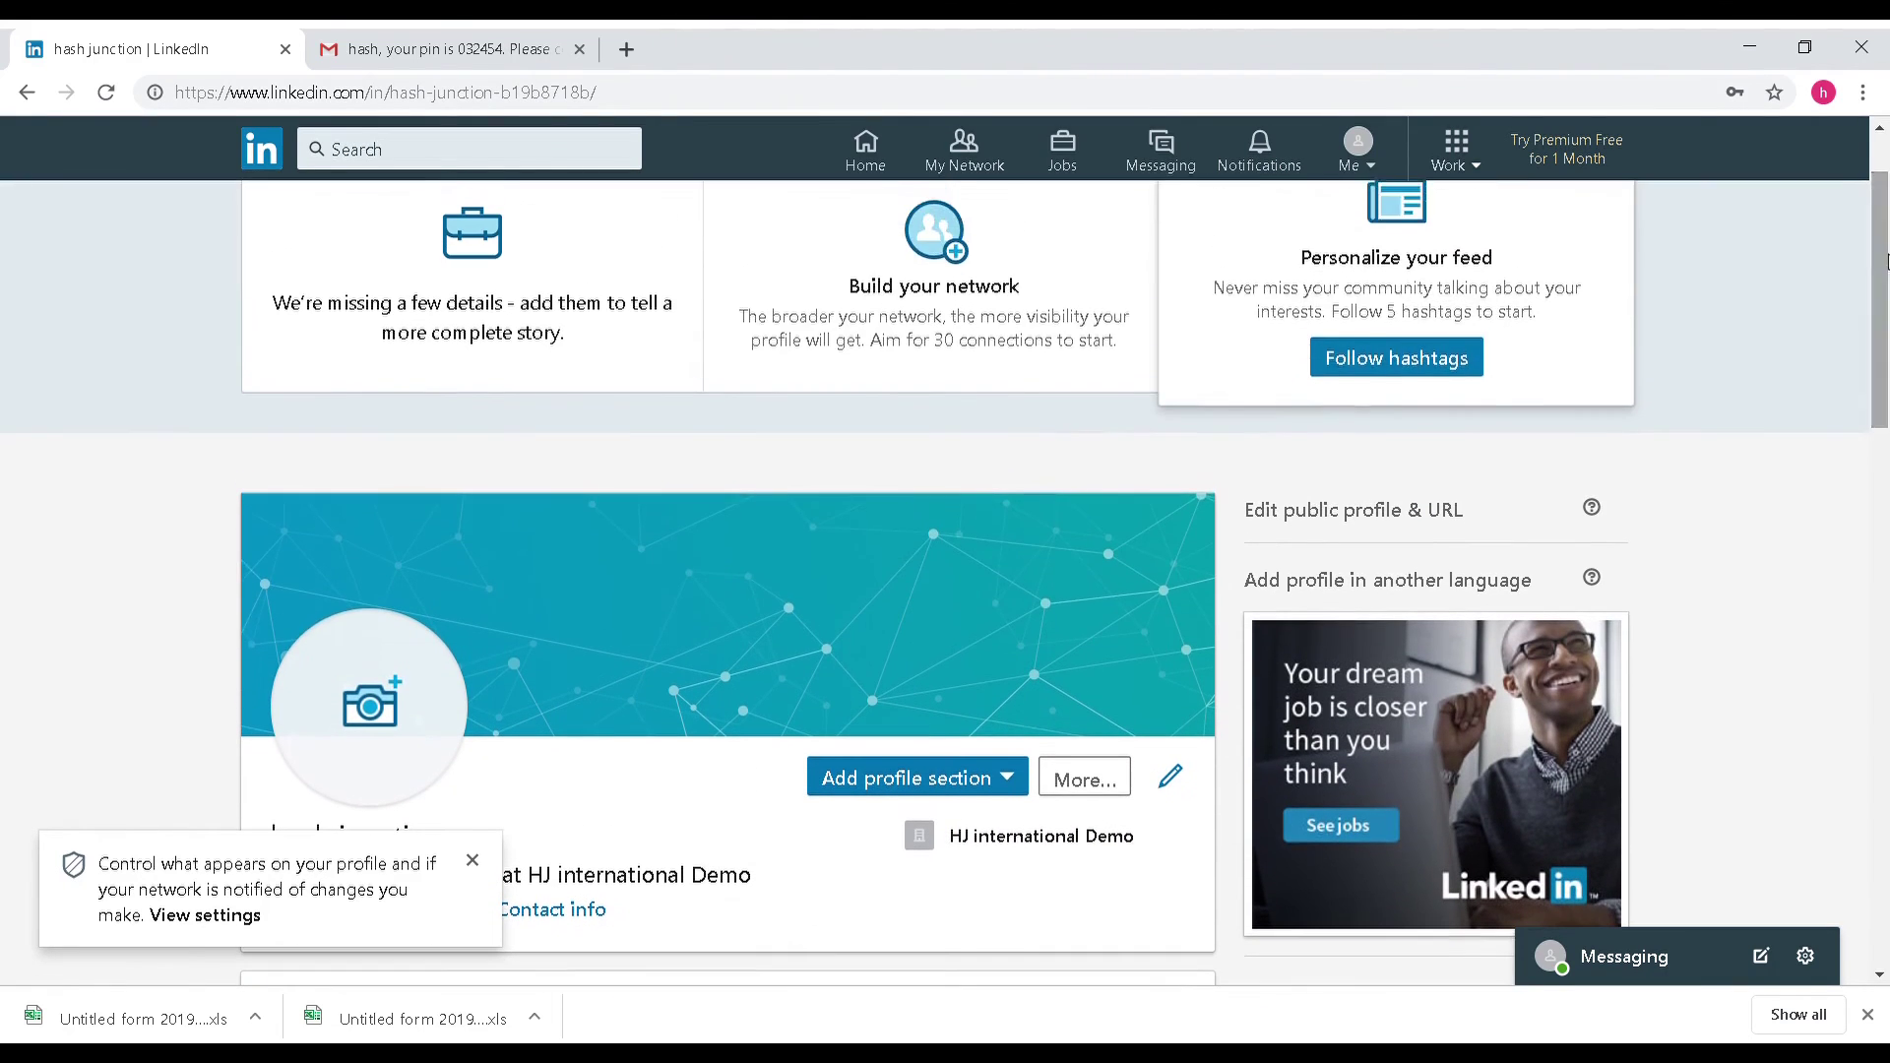
# - Open the Add photo dialog from the camera placeholder and close it without uploading
pyautogui.click(385, 715)
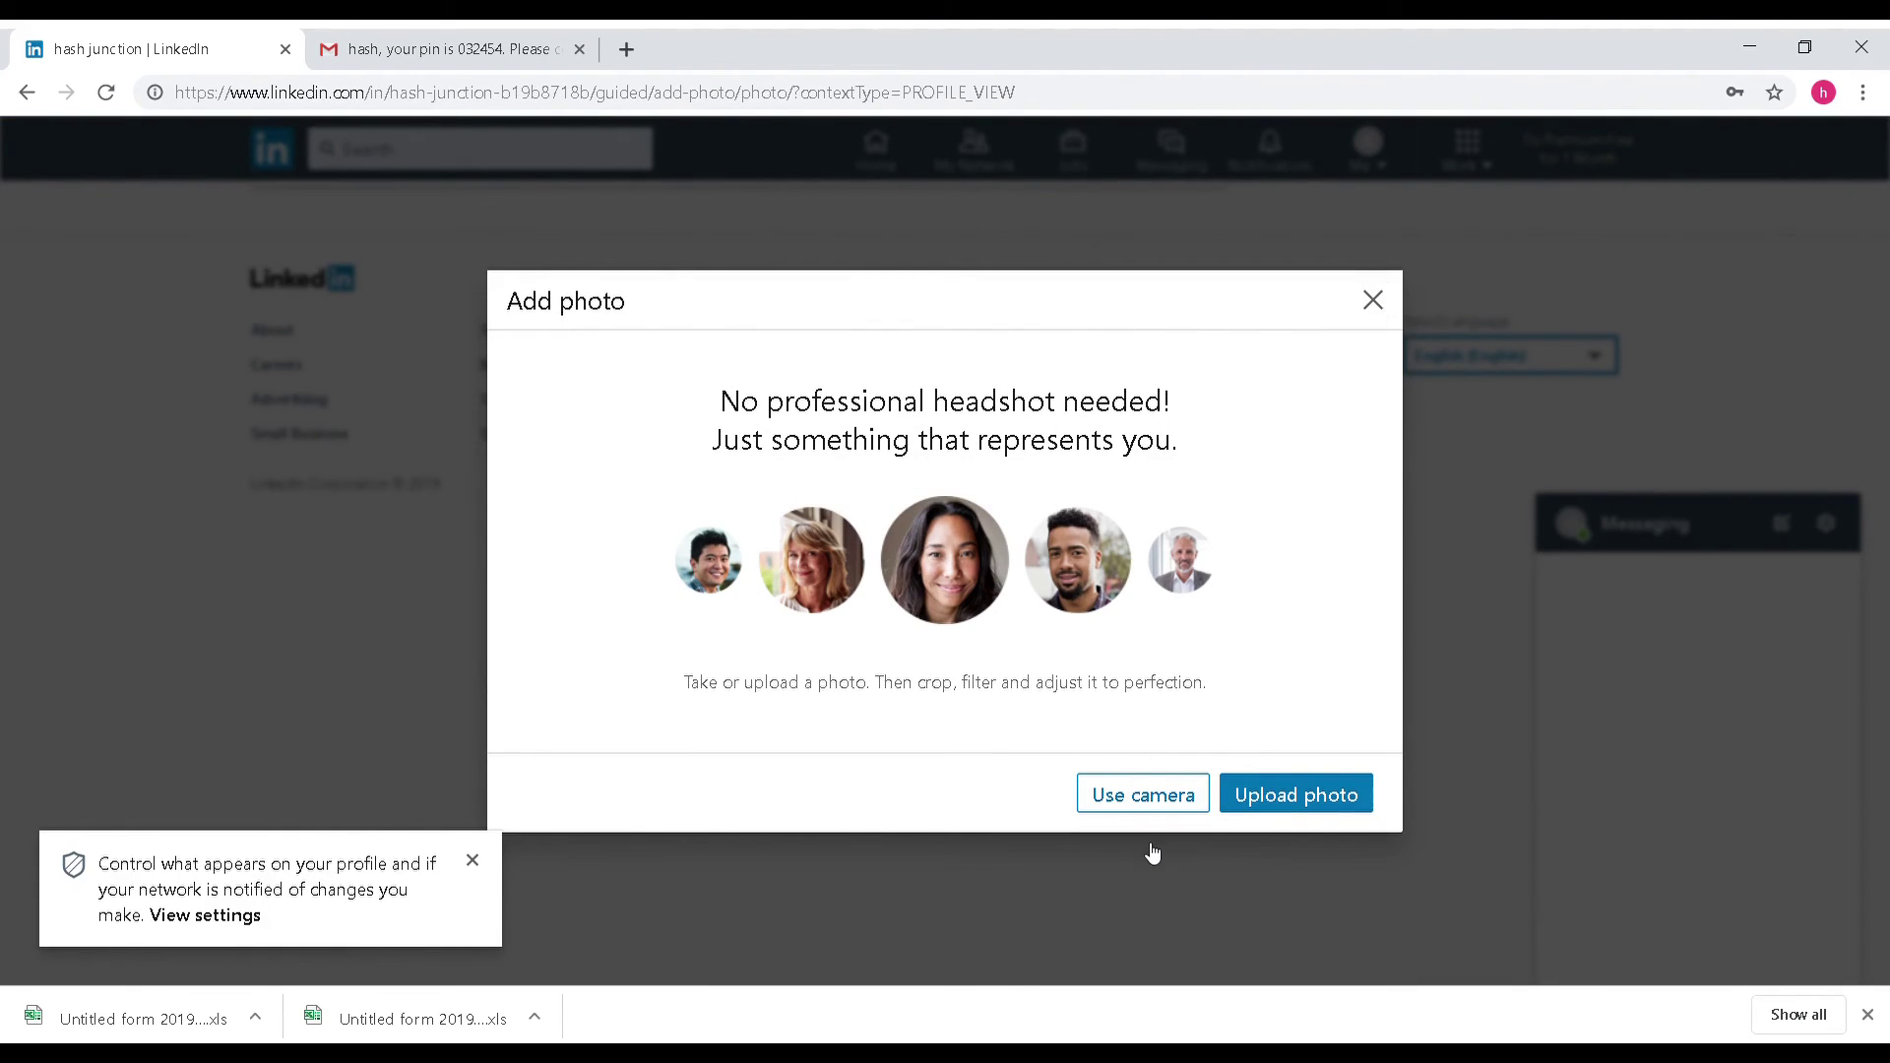
pyautogui.click(1373, 300)
pyautogui.scroll(-5, 1887, 454)
pyautogui.scroll(1, 1887, 455)
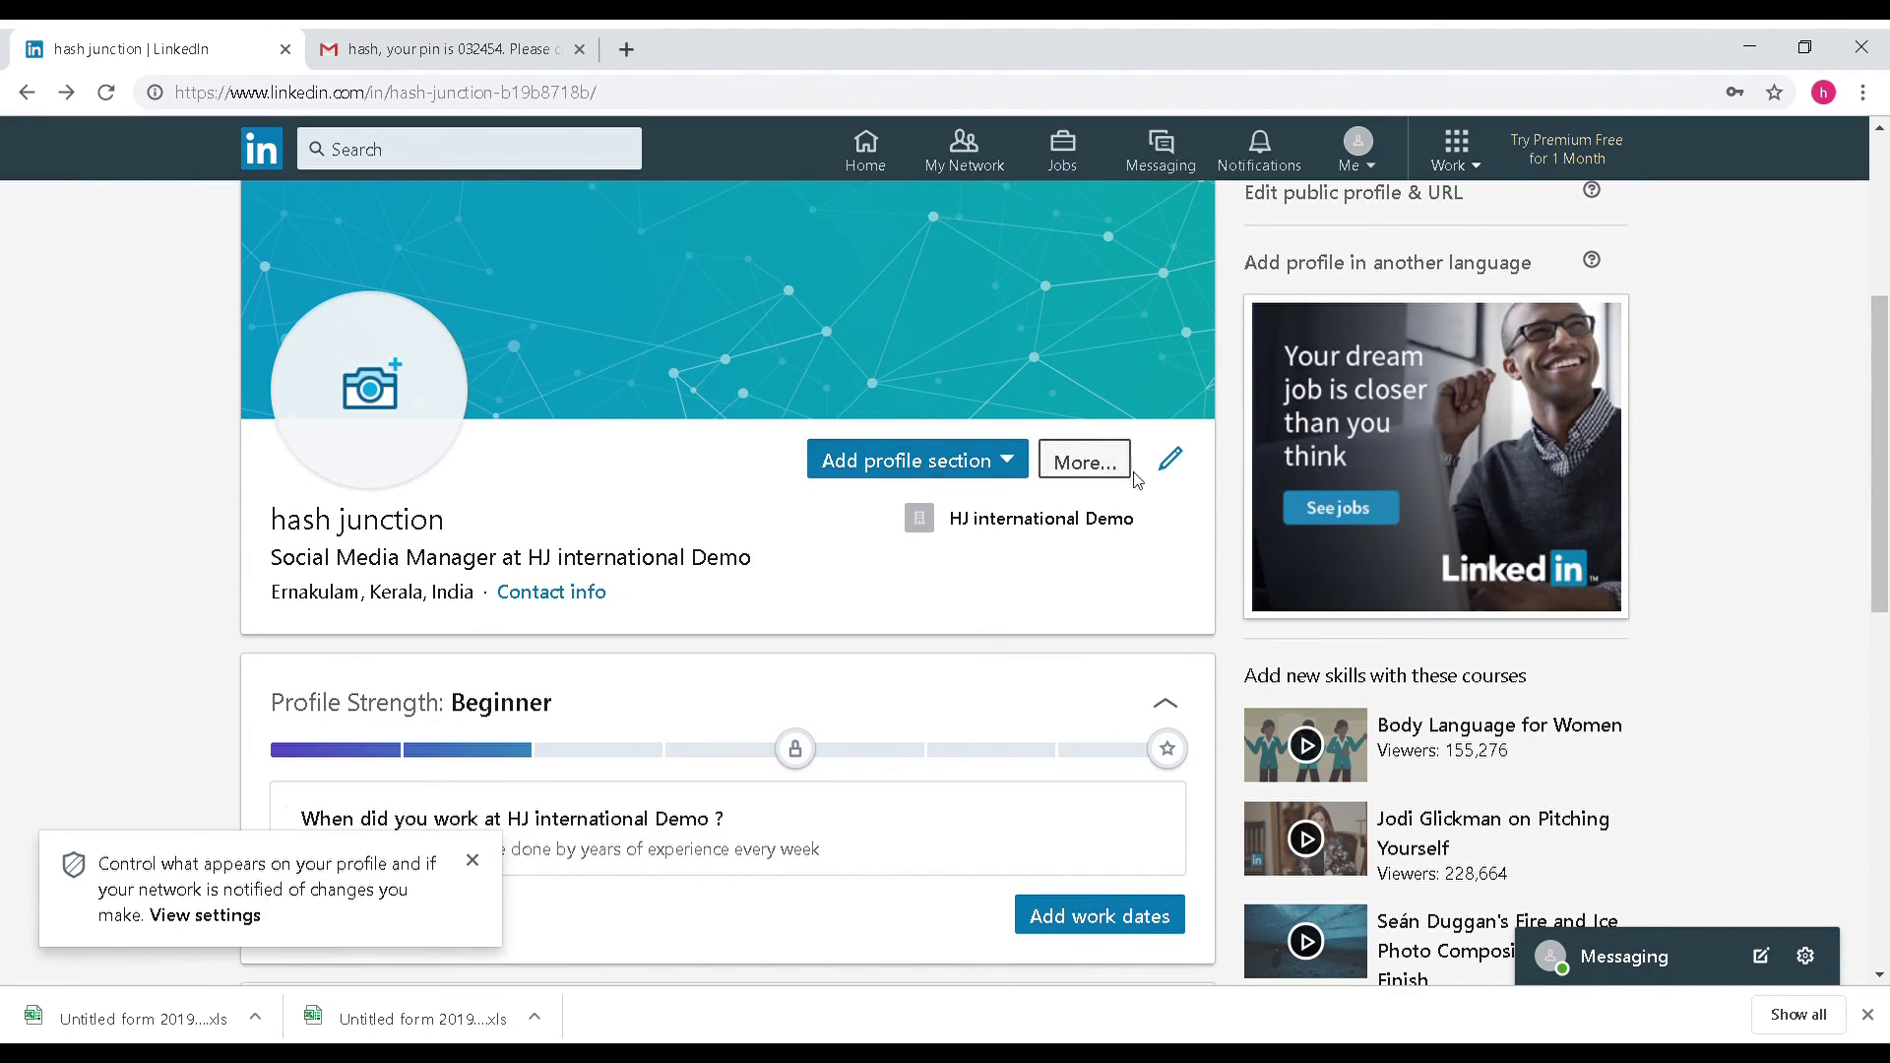
# - Open the Edit about dialog through Add profile section > Intro > About > Summary
pyautogui.click(947, 471)
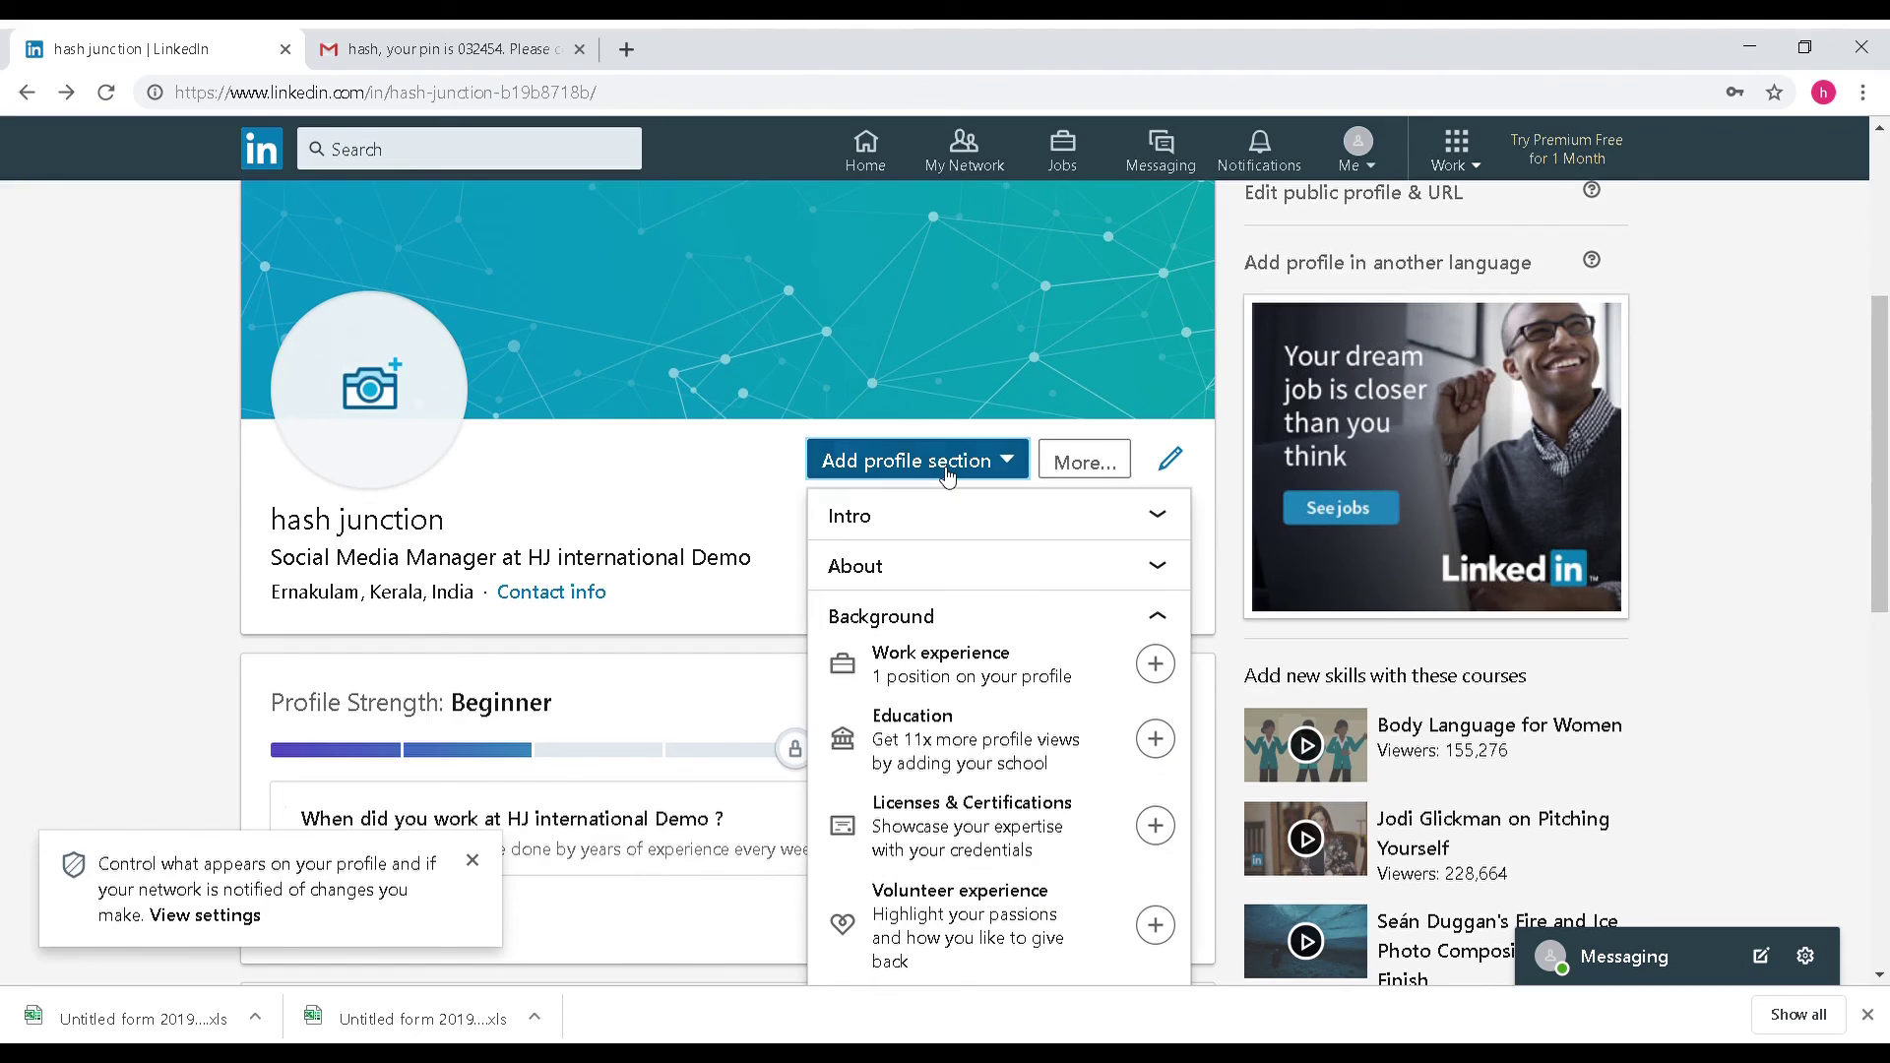
pyautogui.click(1017, 538)
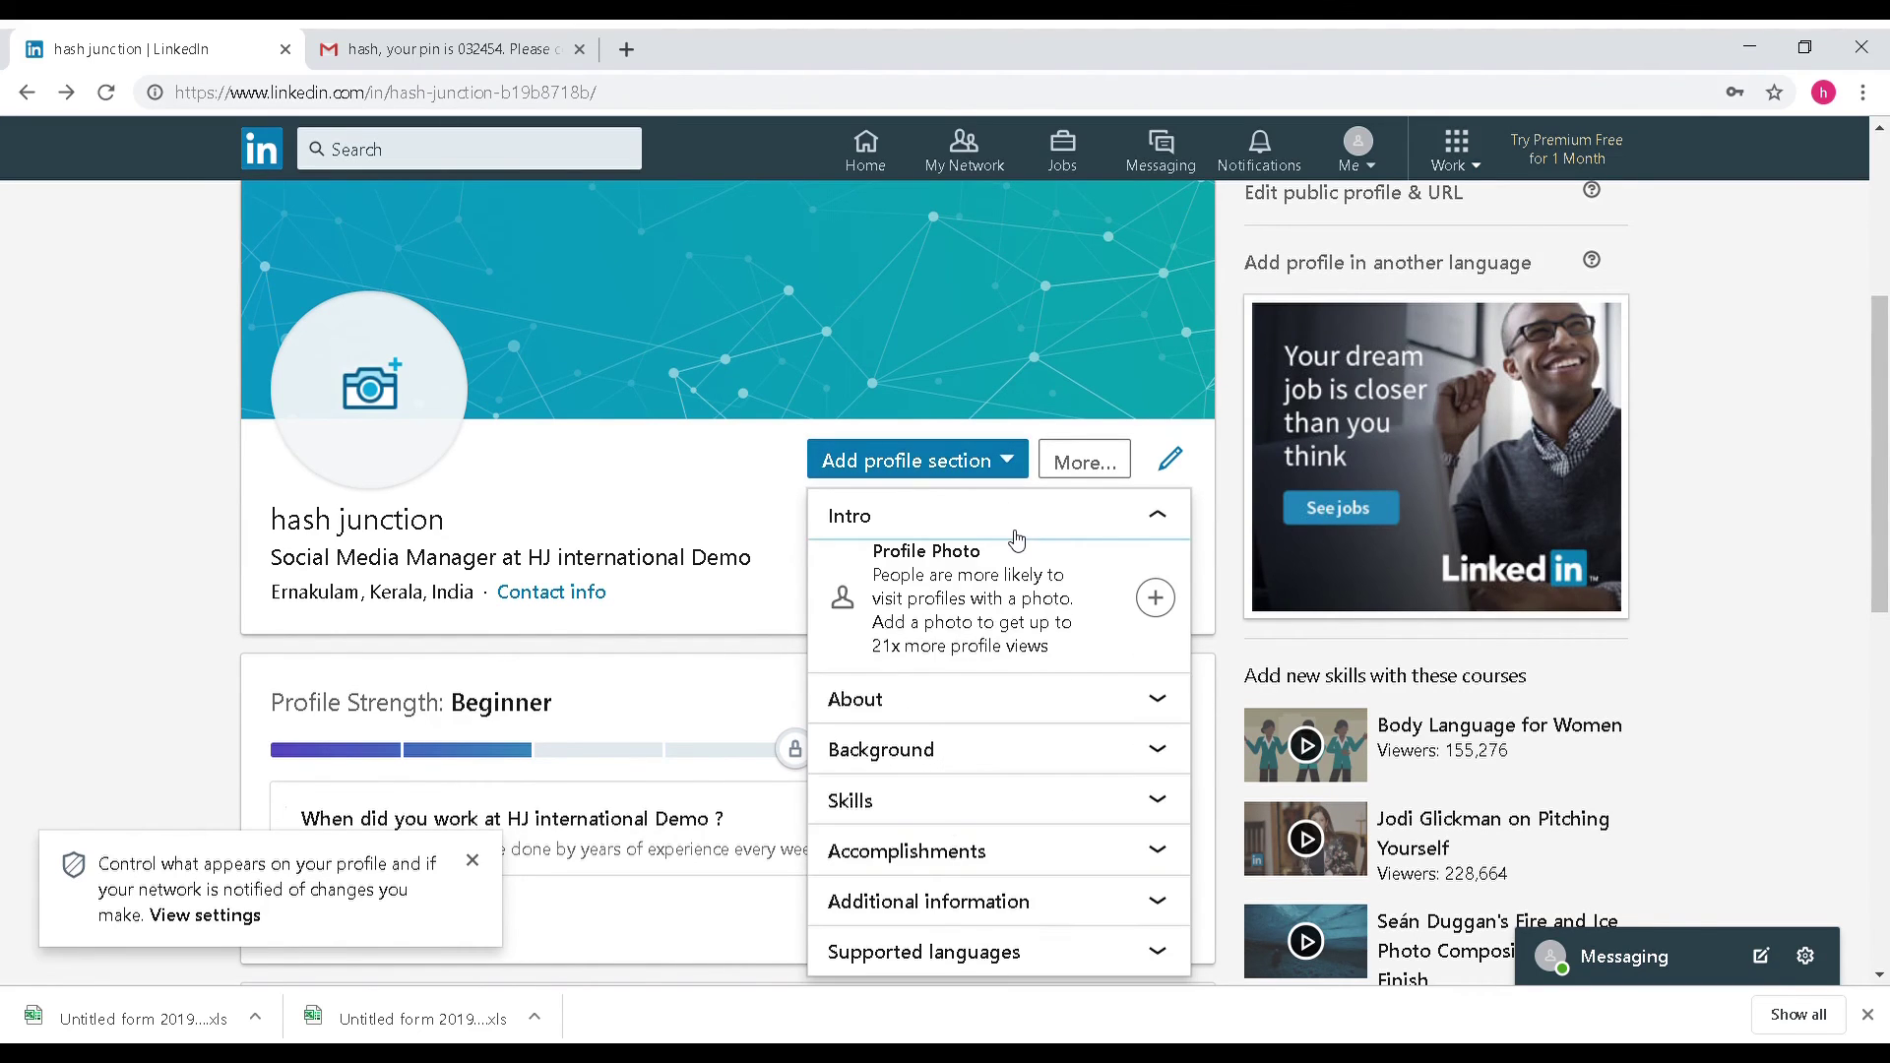
pyautogui.click(1022, 699)
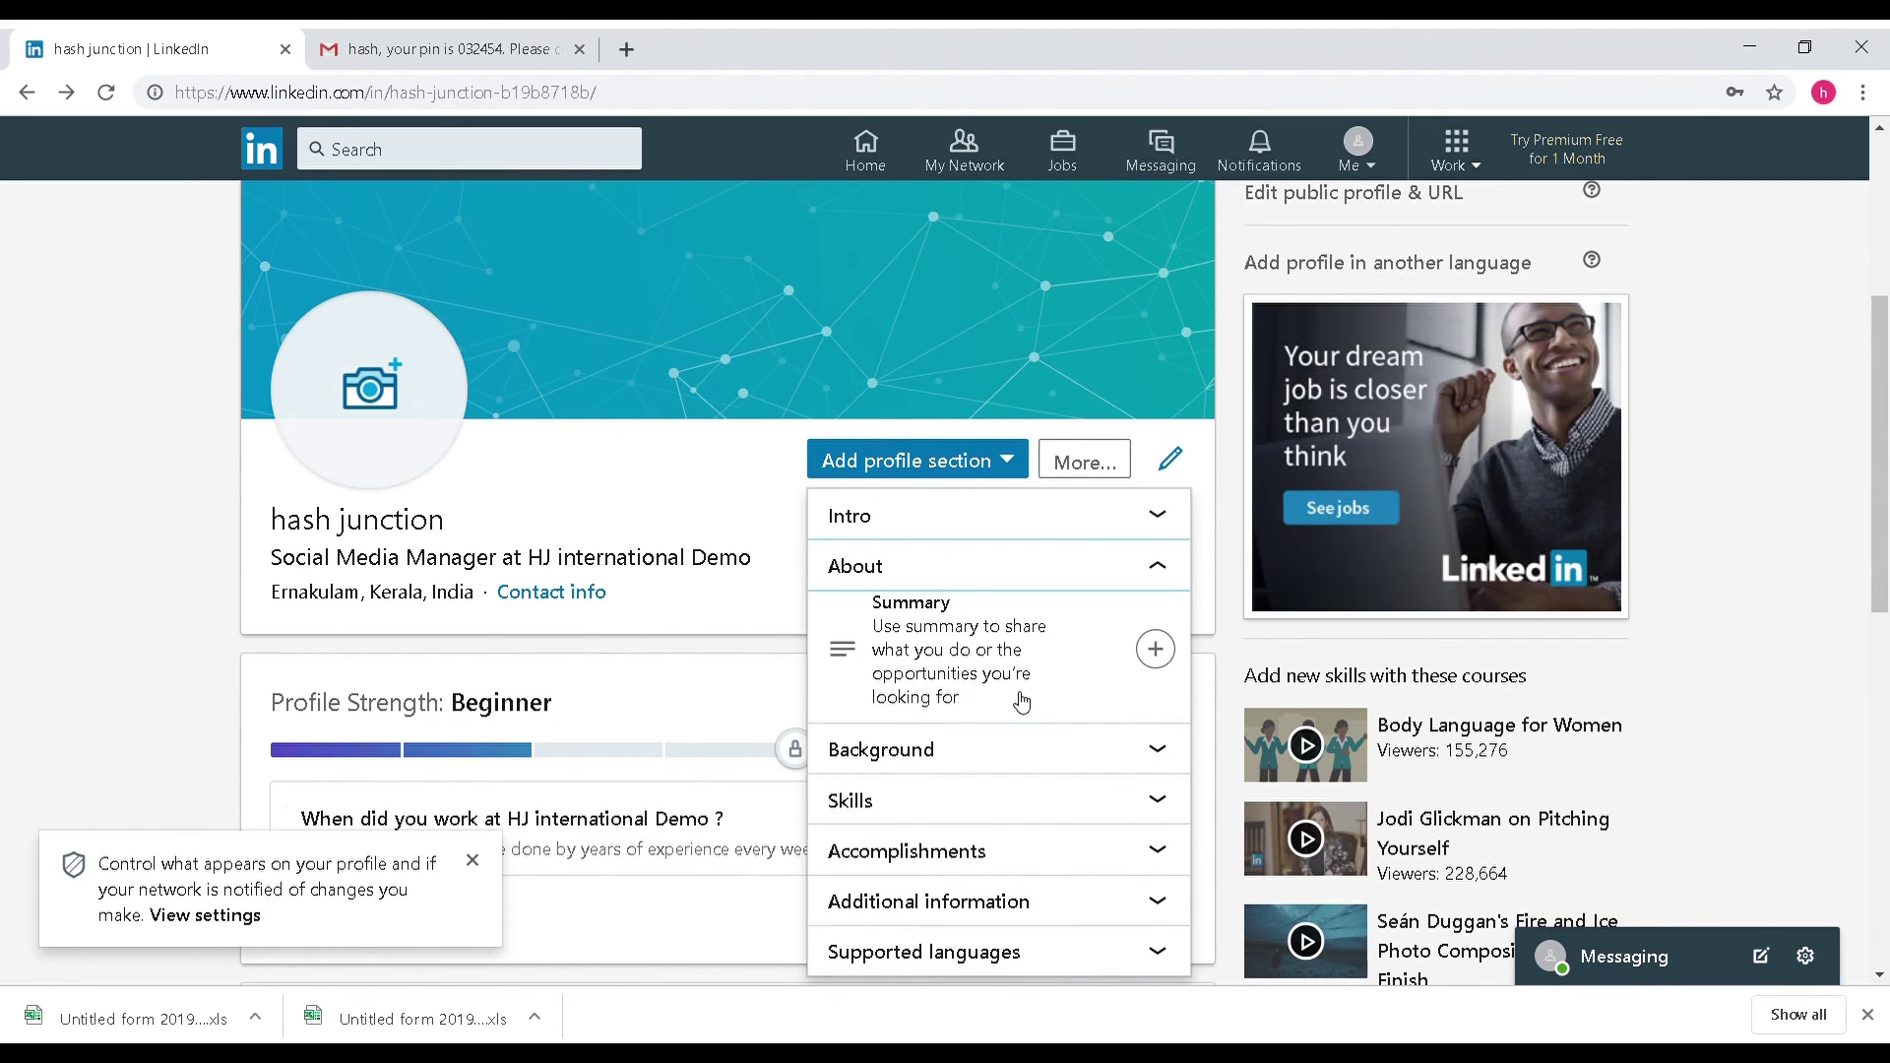
pyautogui.click(1156, 649)
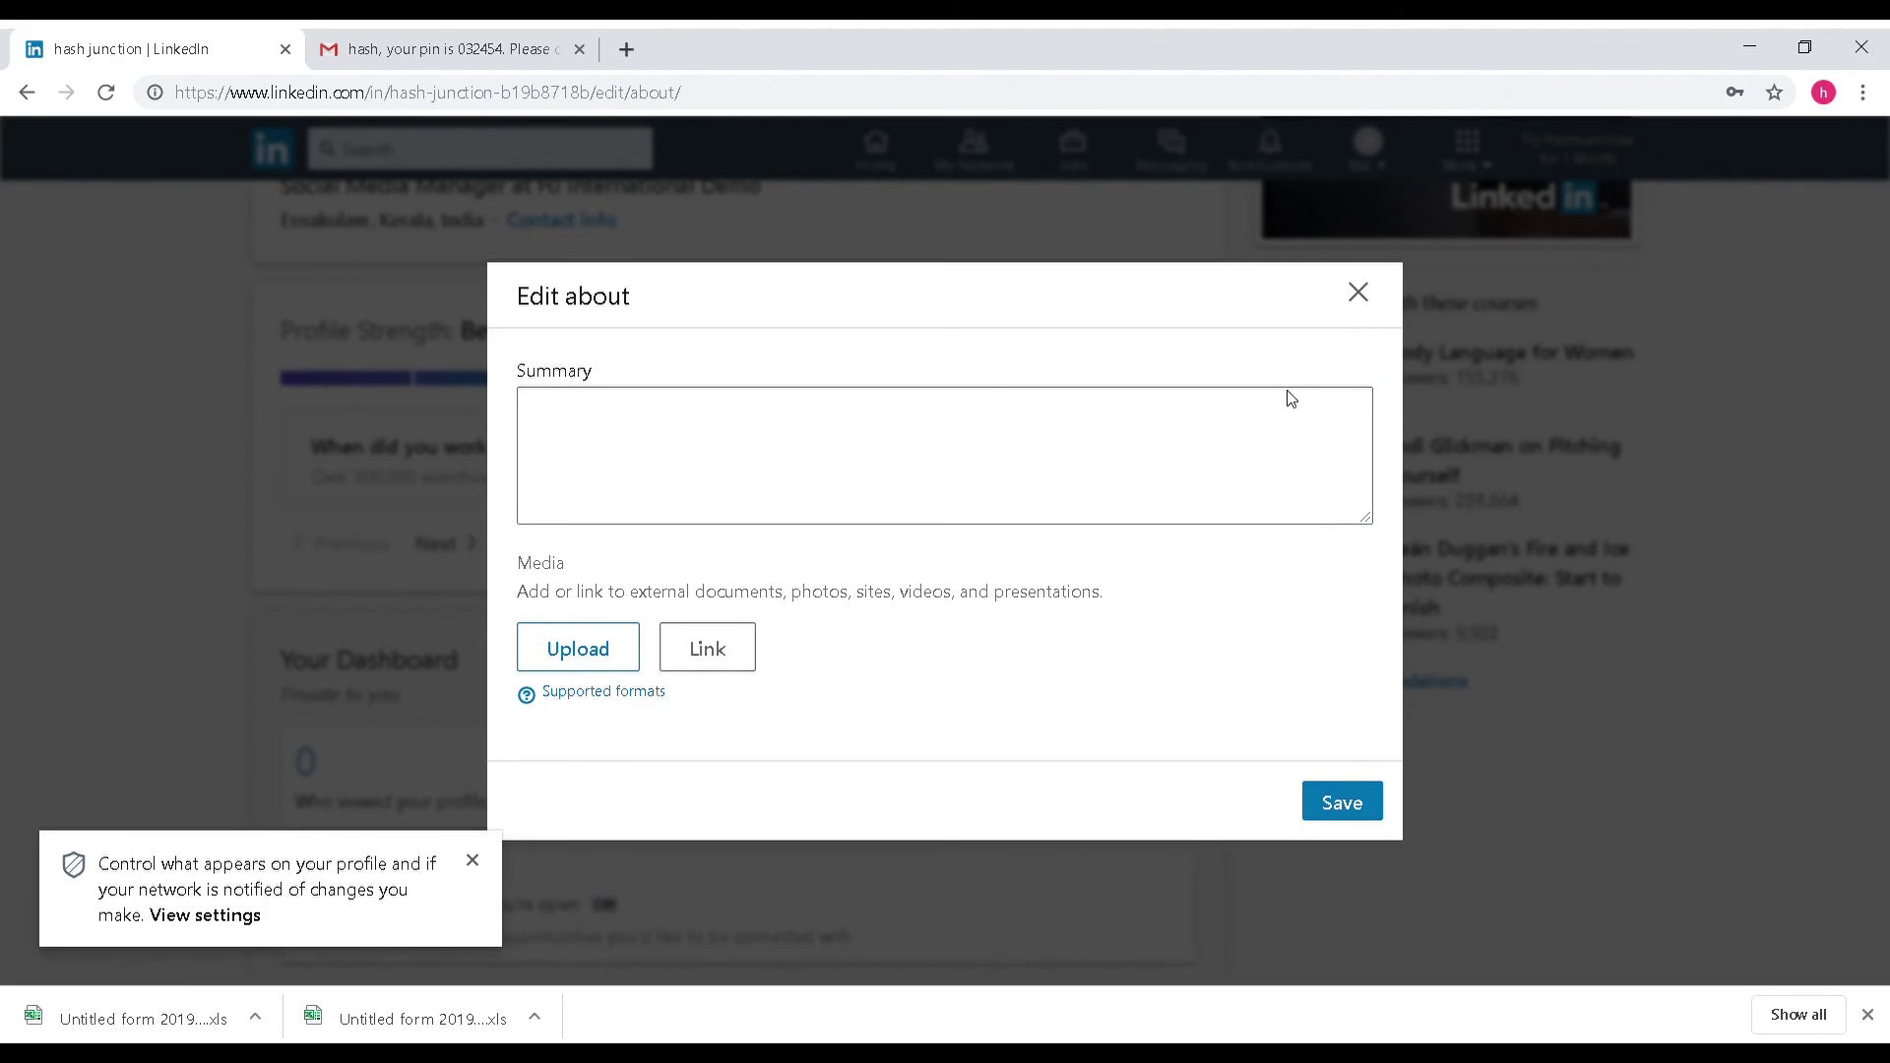
# - Close the empty Edit about dialog and discard it, leaving the summary blank
pyautogui.click(971, 433)
pyautogui.click(1360, 292)
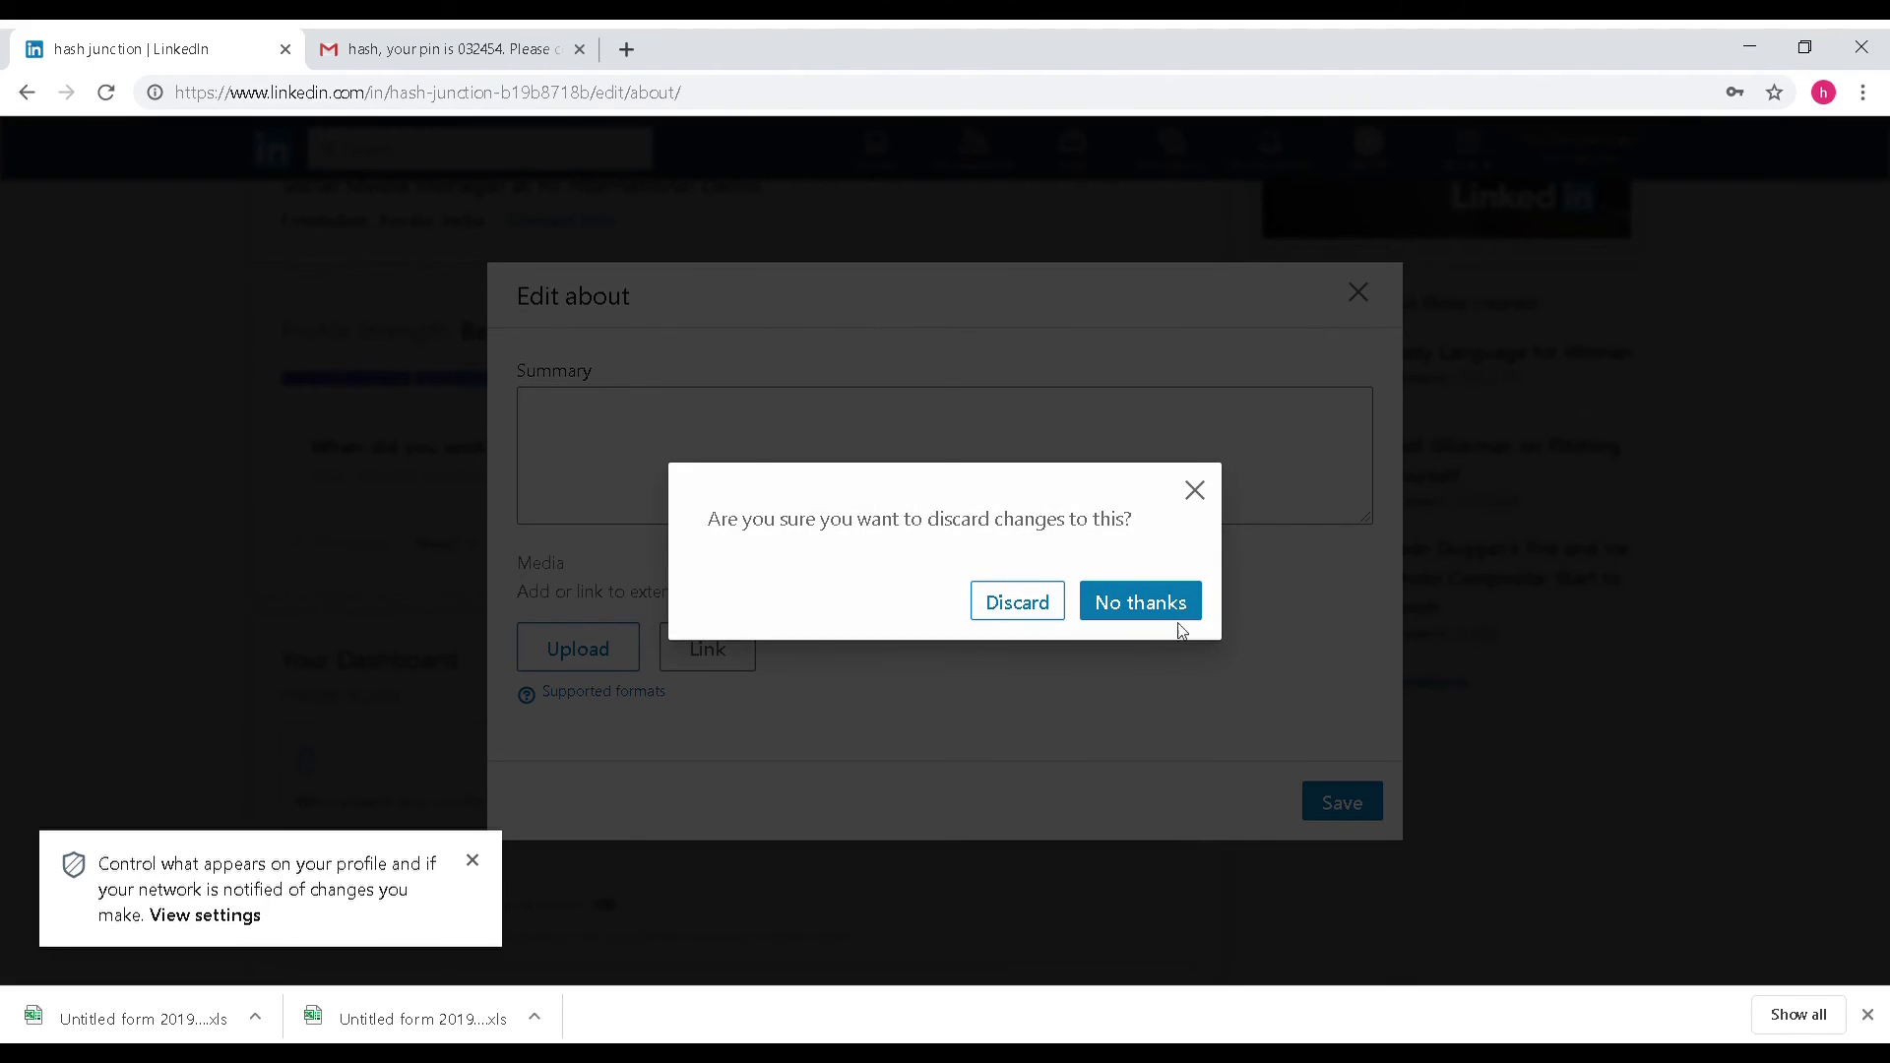
pyautogui.click(1195, 490)
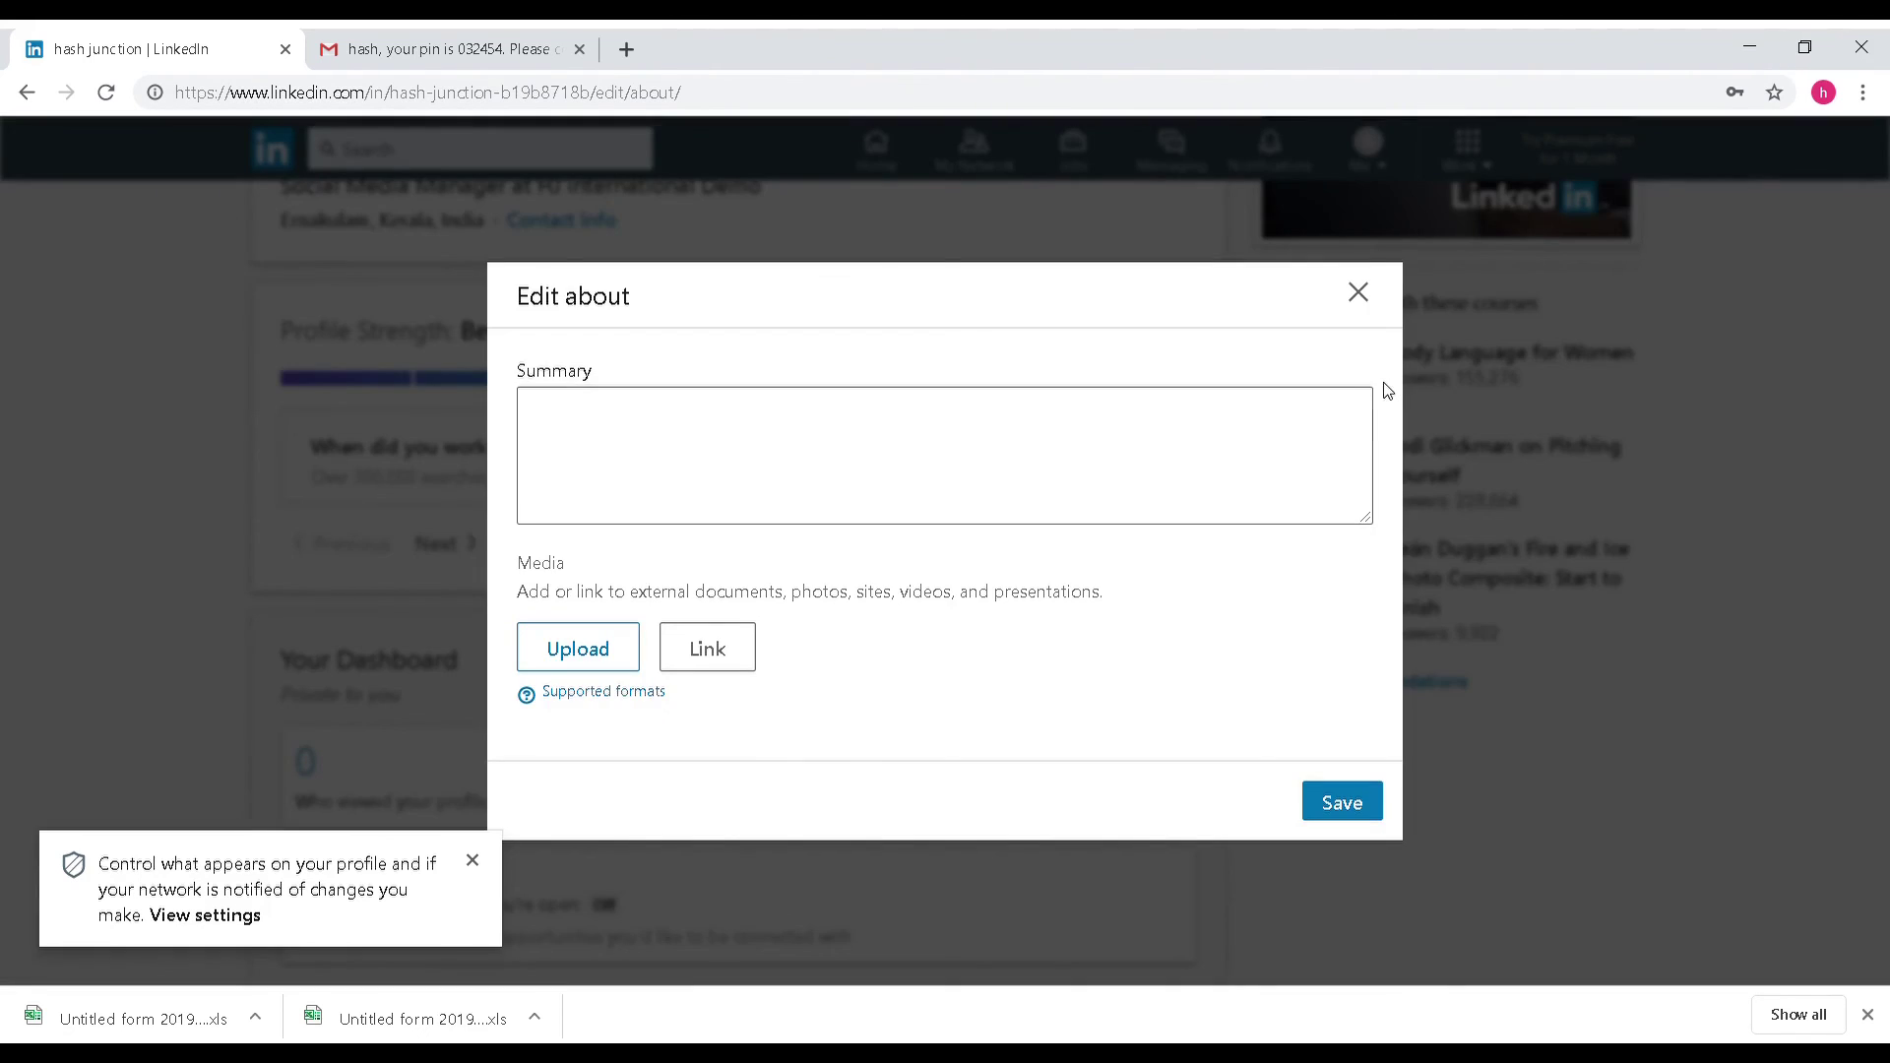
pyautogui.click(1359, 293)
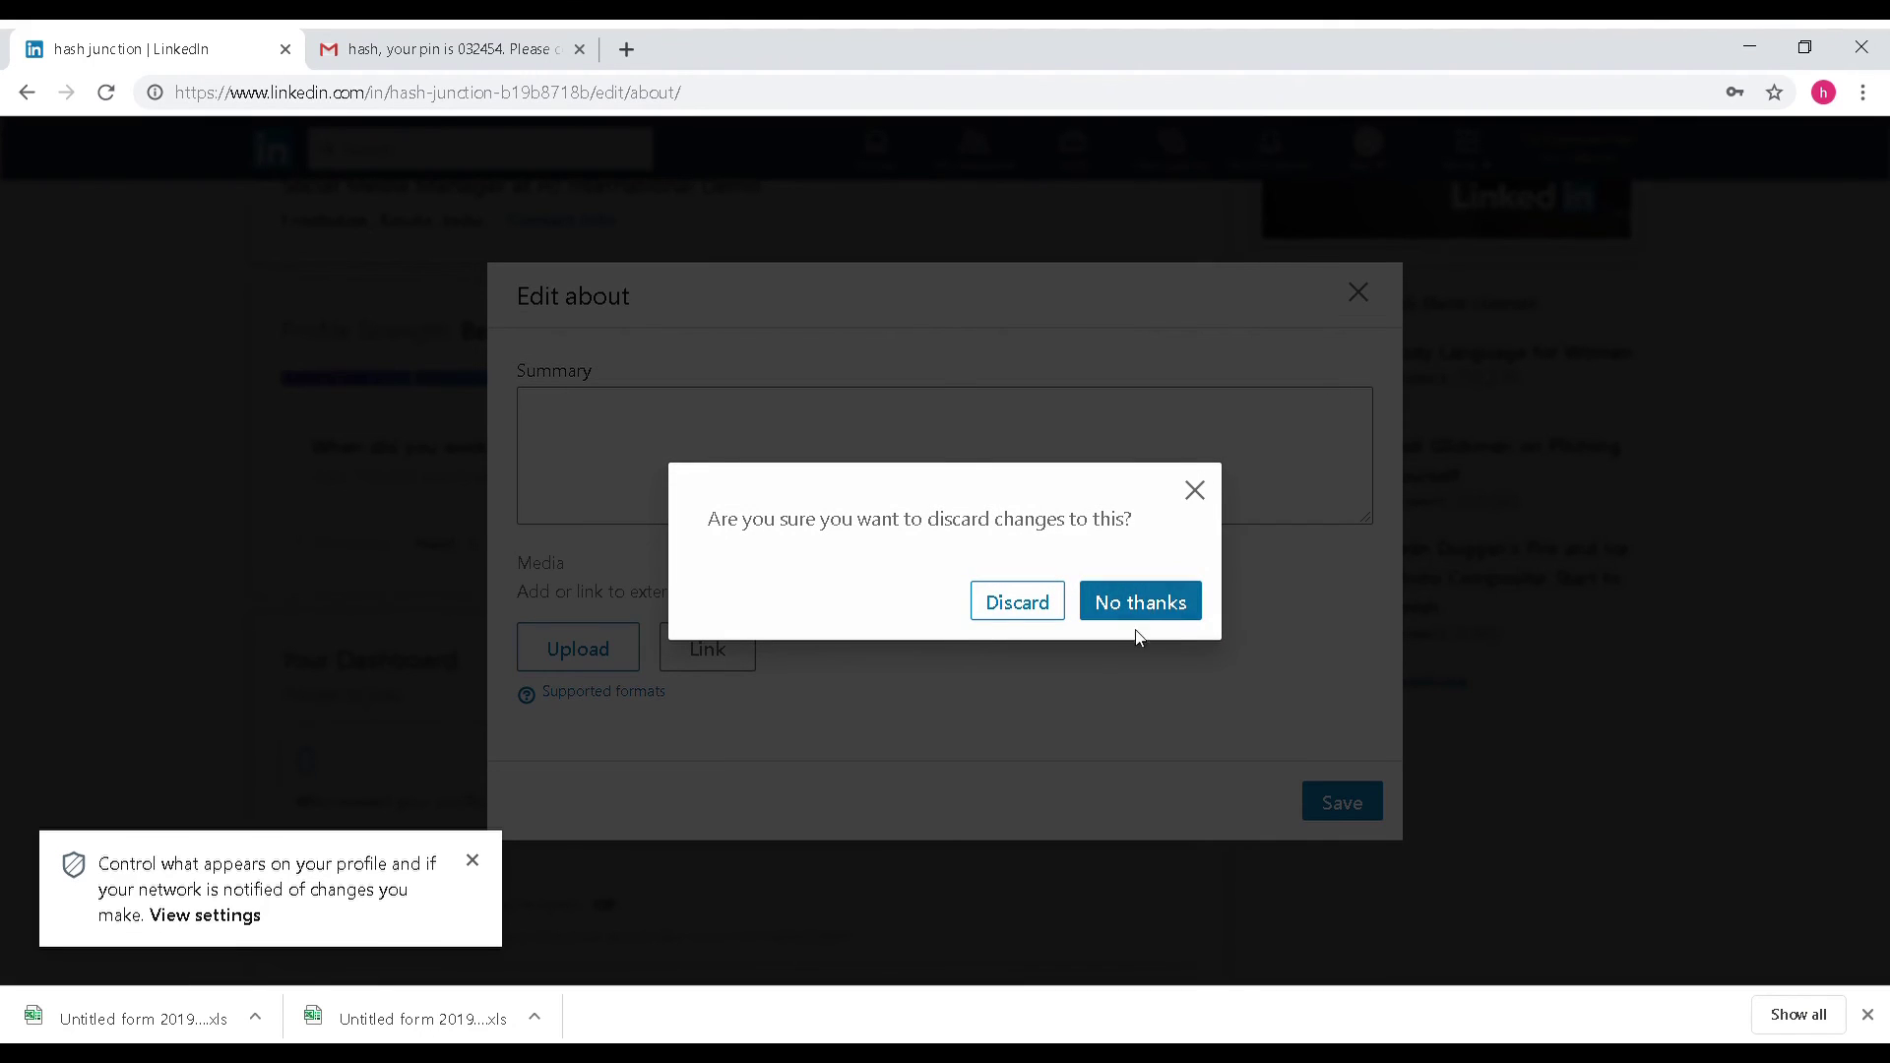
pyautogui.click(1104, 609)
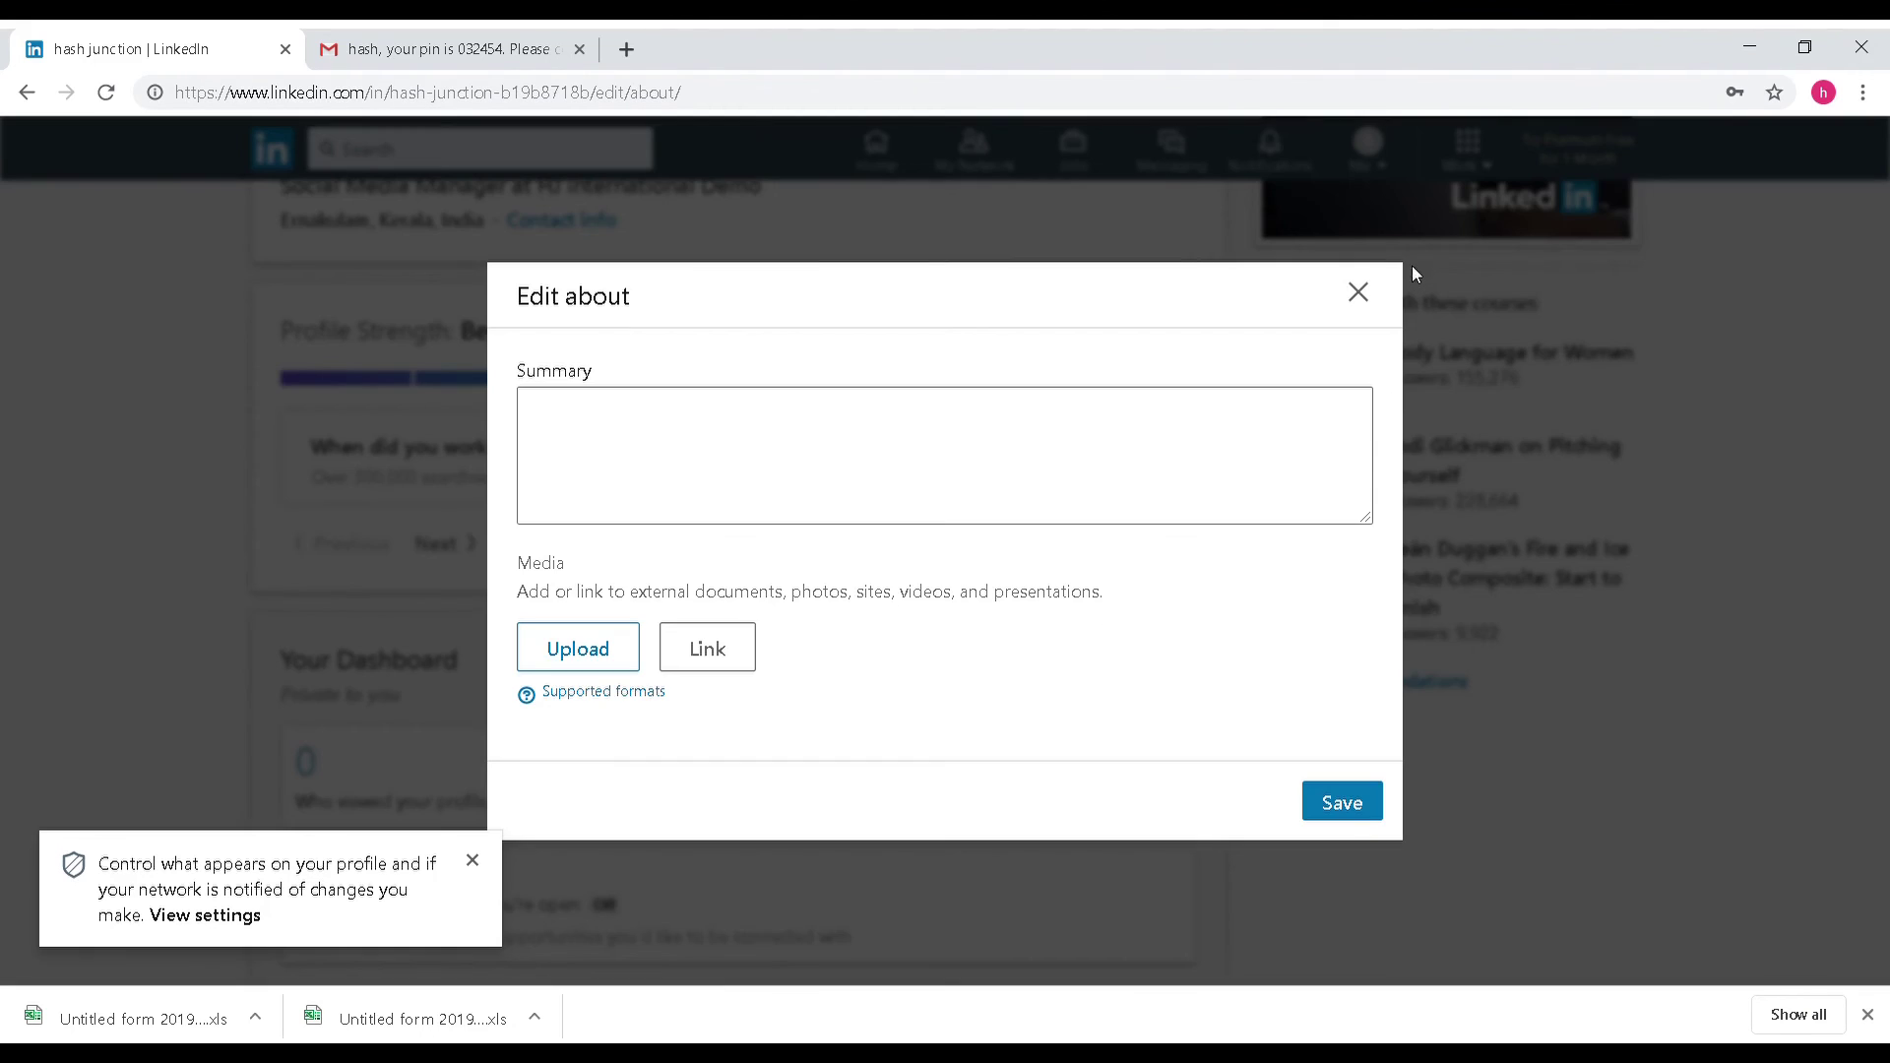
pyautogui.click(1359, 293)
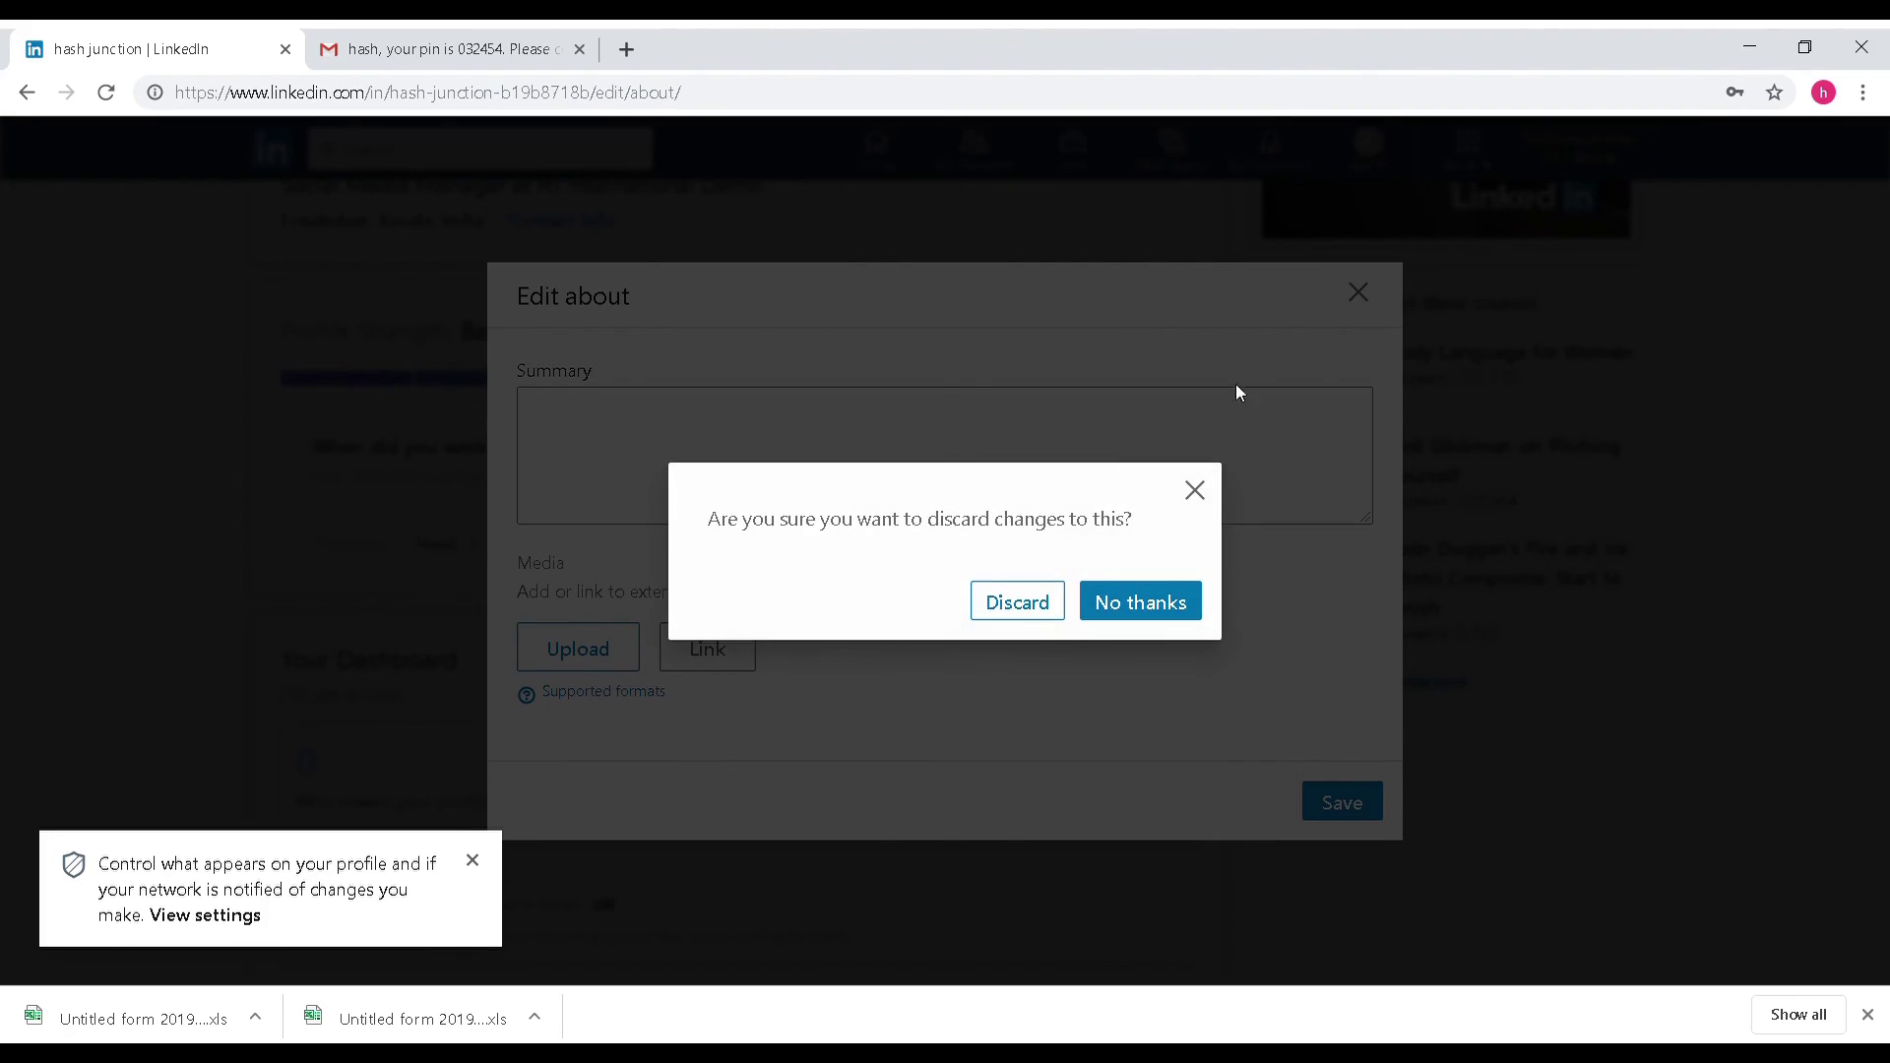
pyautogui.click(1014, 601)
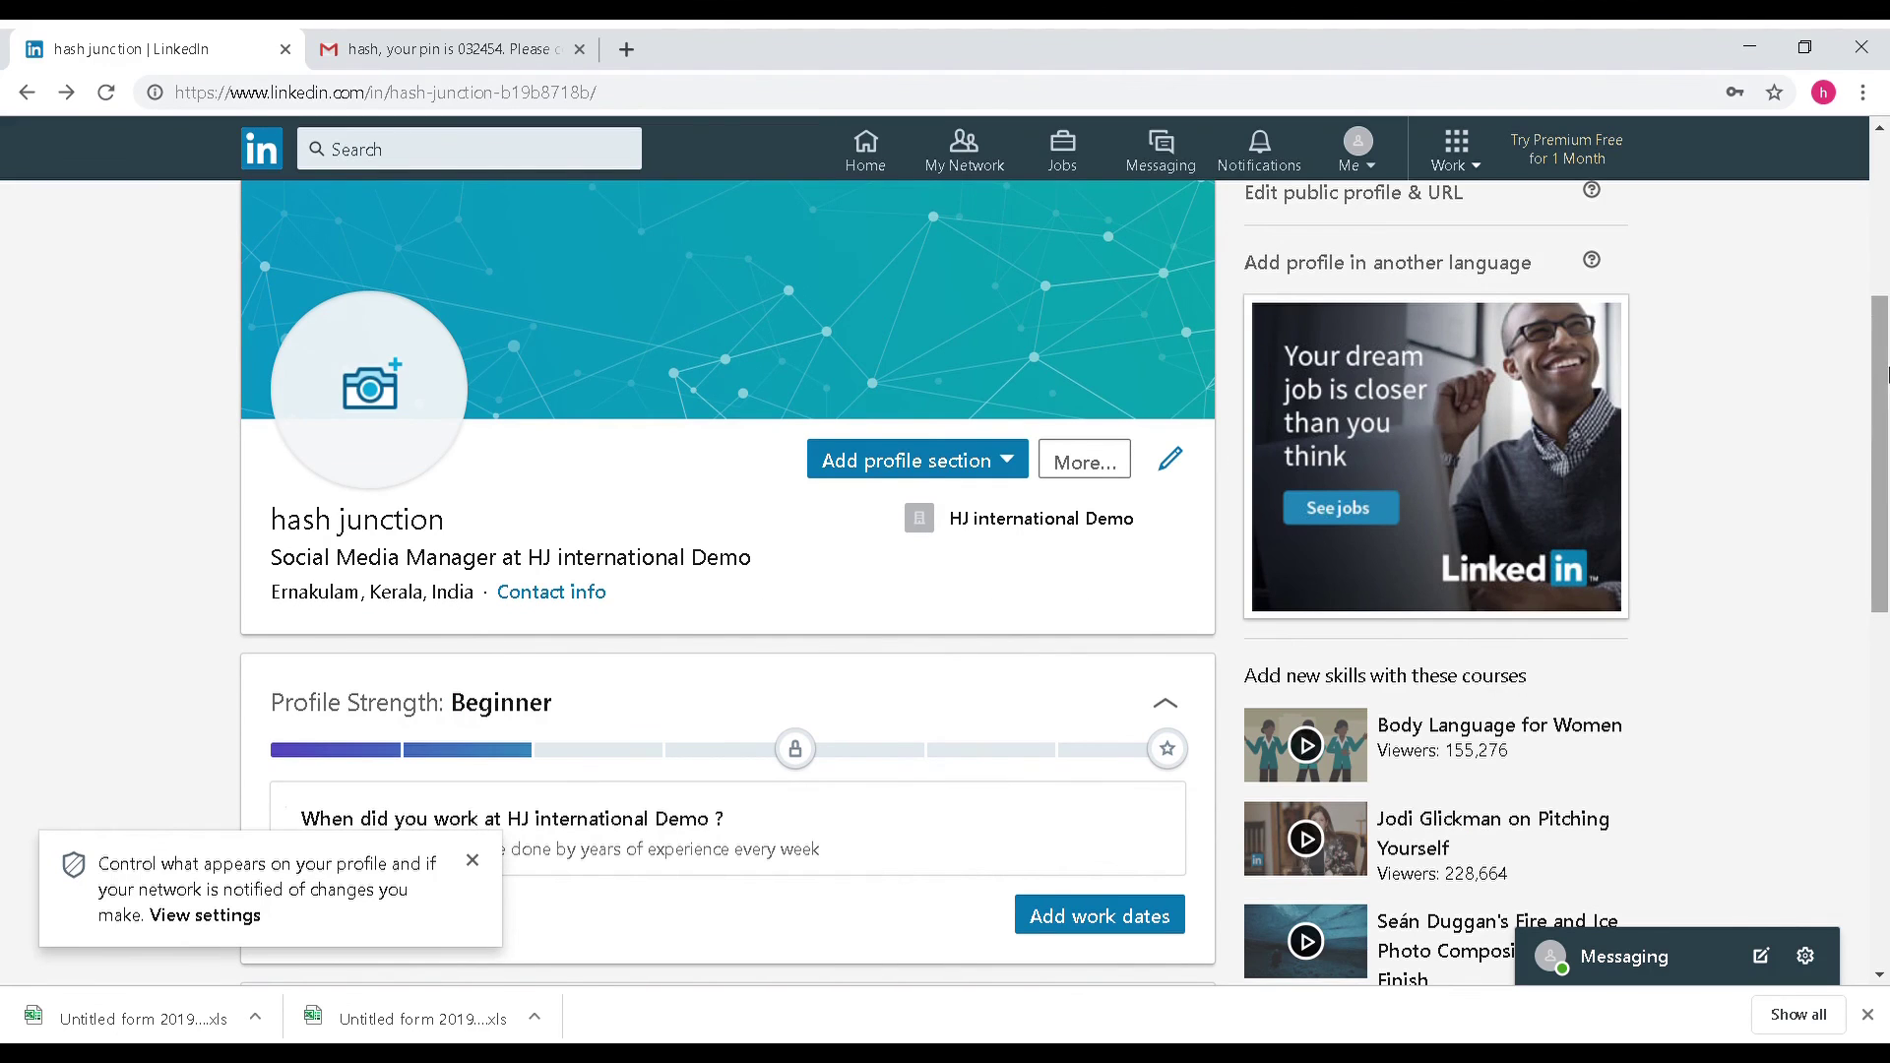
pyautogui.scroll(-2, 1885, 457)
pyautogui.scroll(-5, 1885, 458)
pyautogui.scroll(5, 1860, 468)
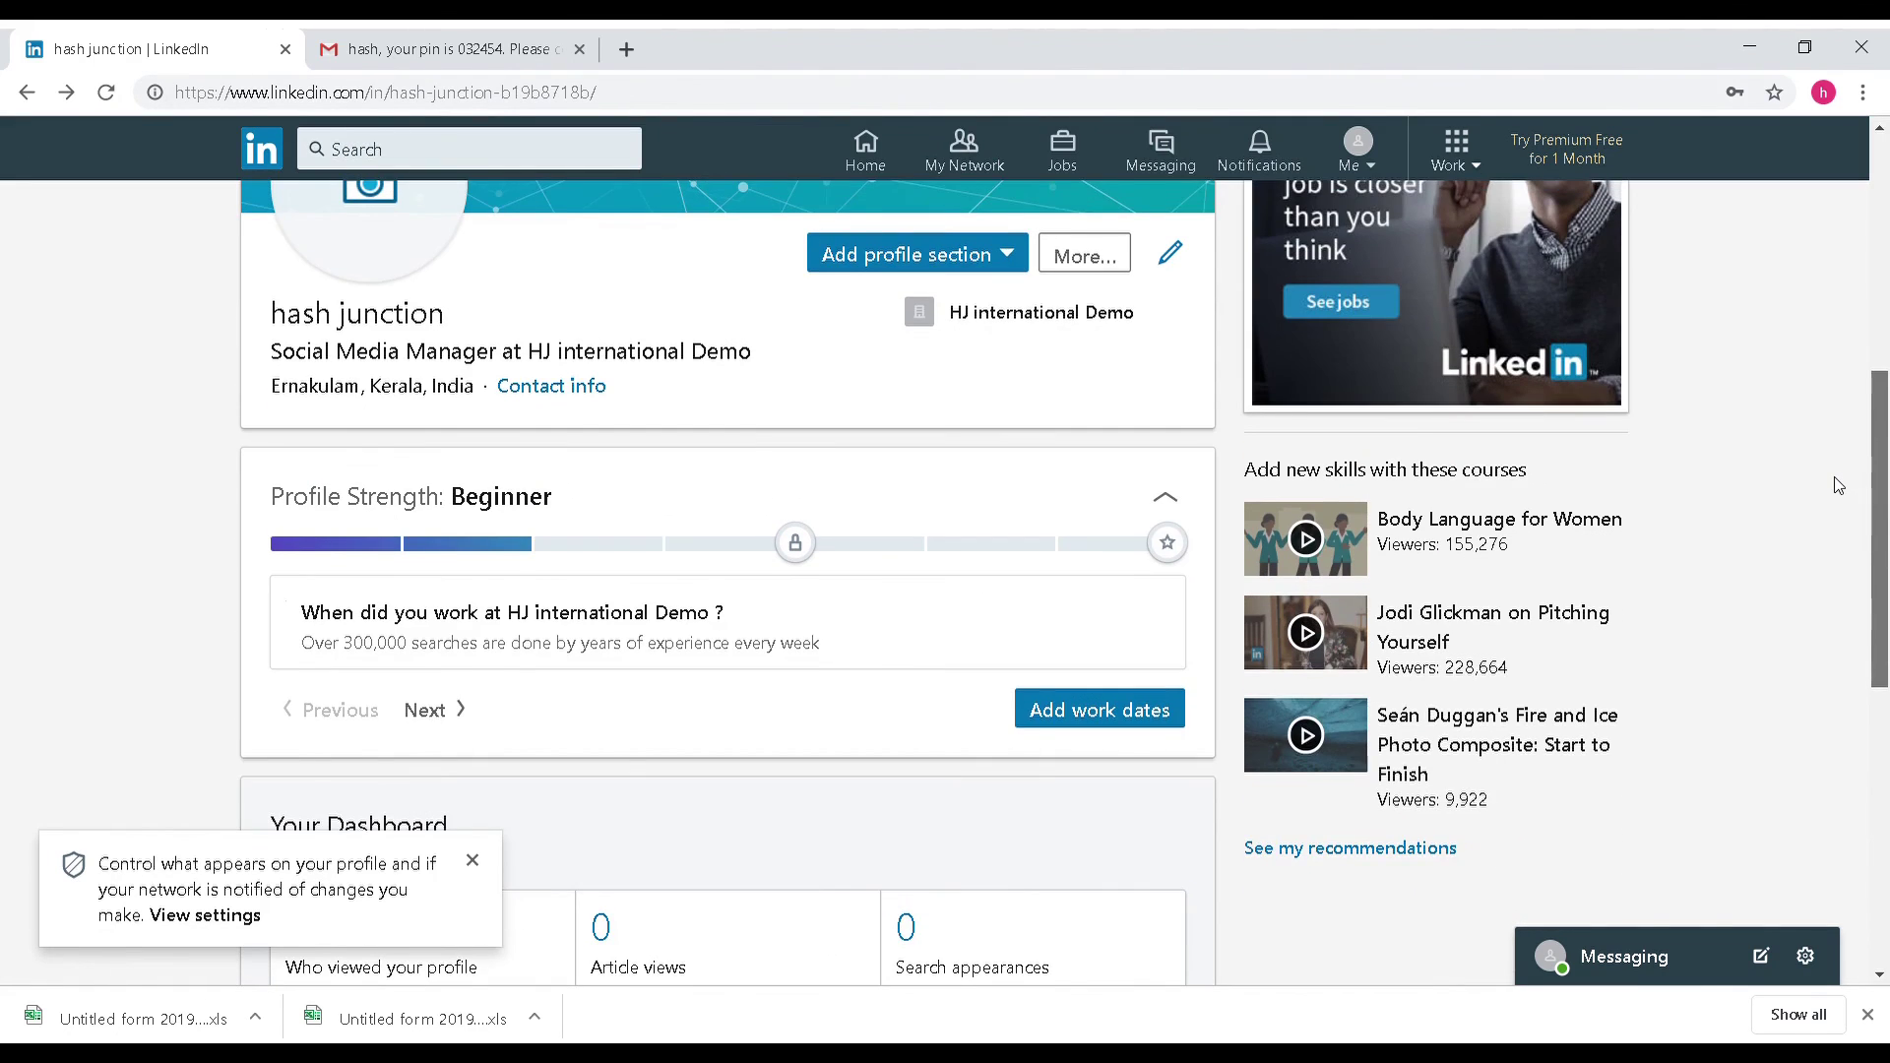
pyautogui.click(947, 317)
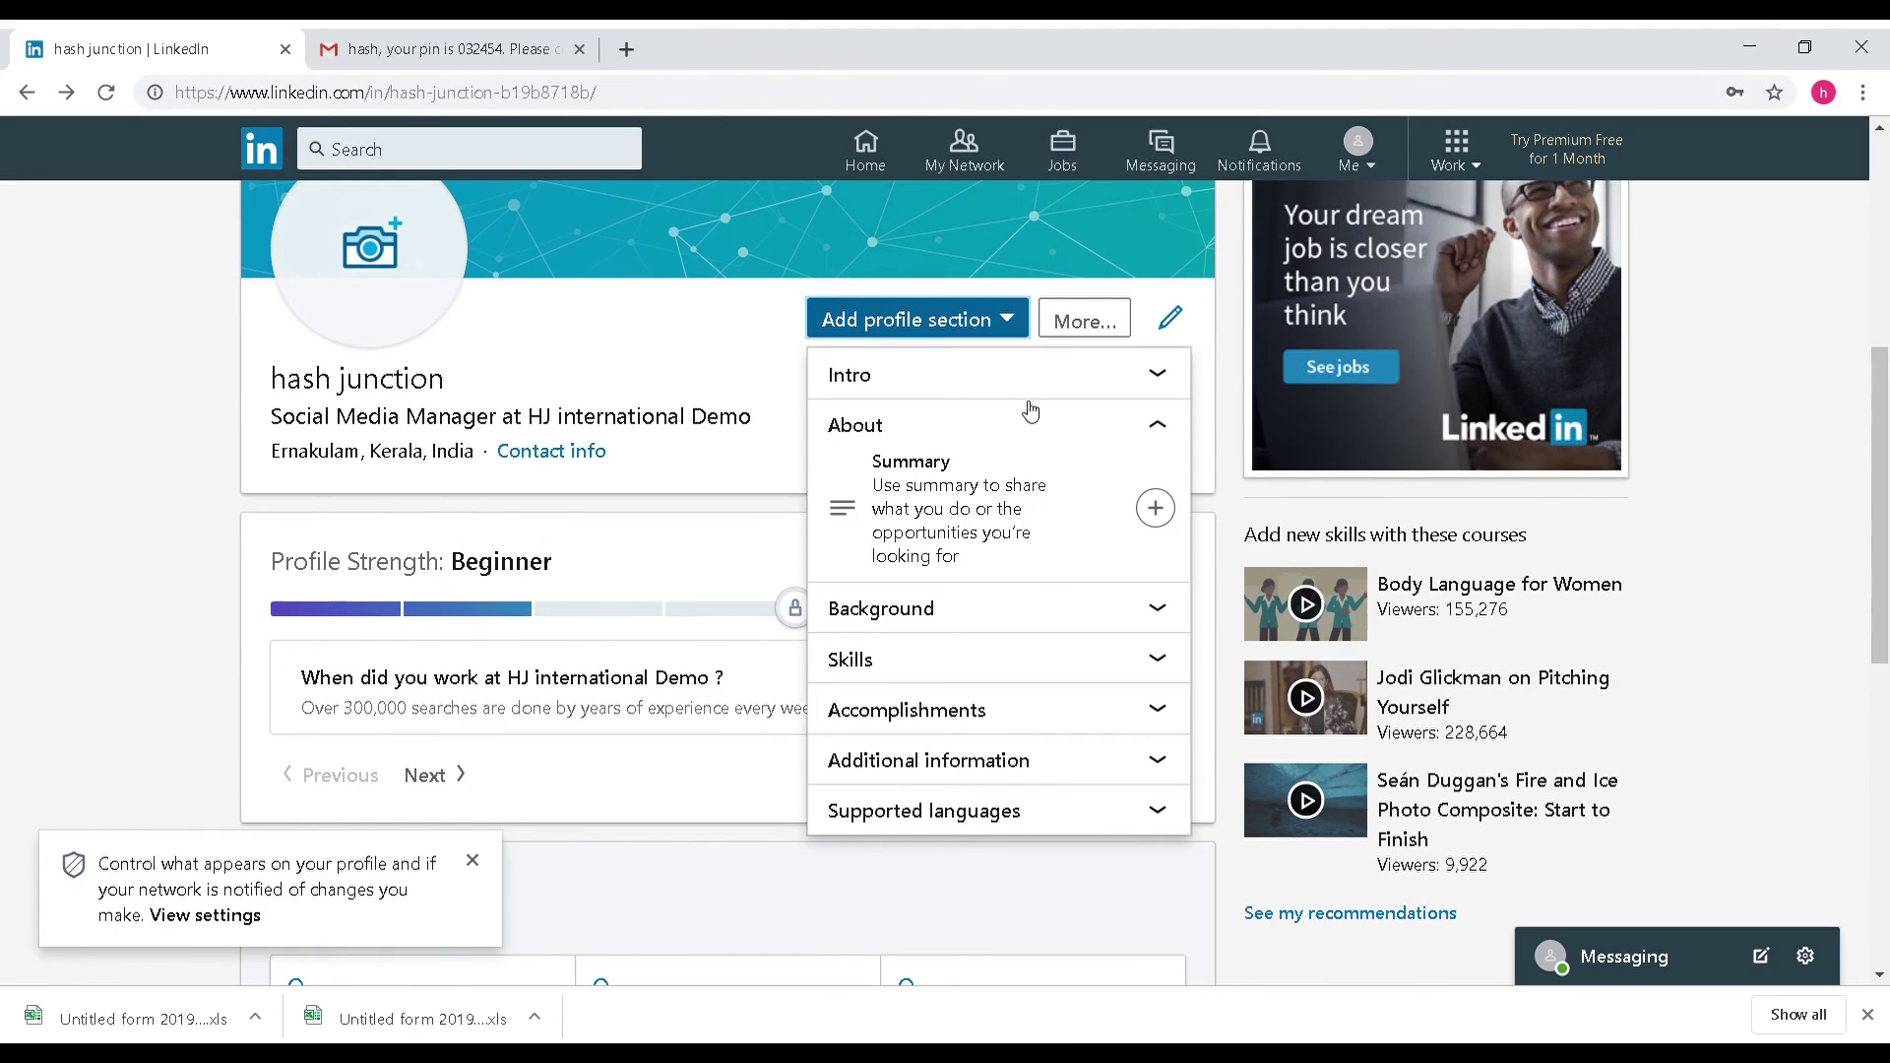
pyautogui.click(1044, 604)
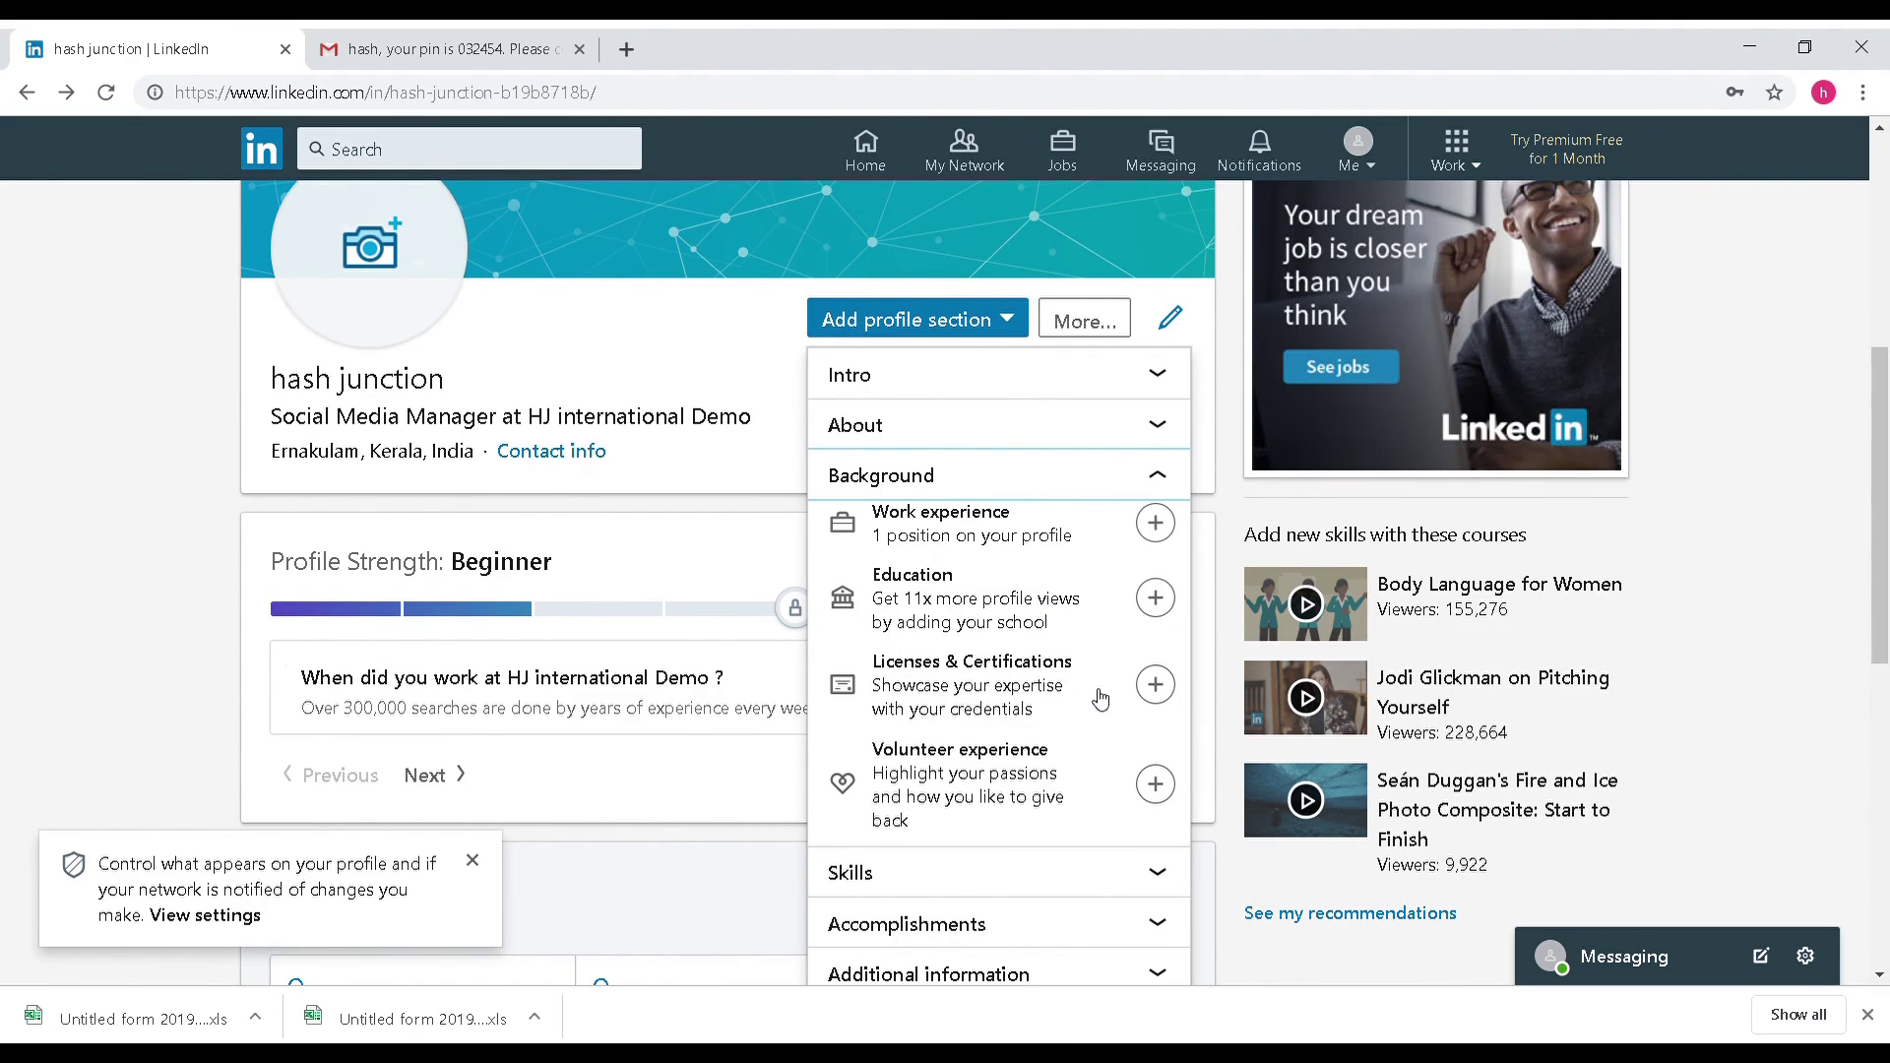
pyautogui.scroll(-3, 988, 638)
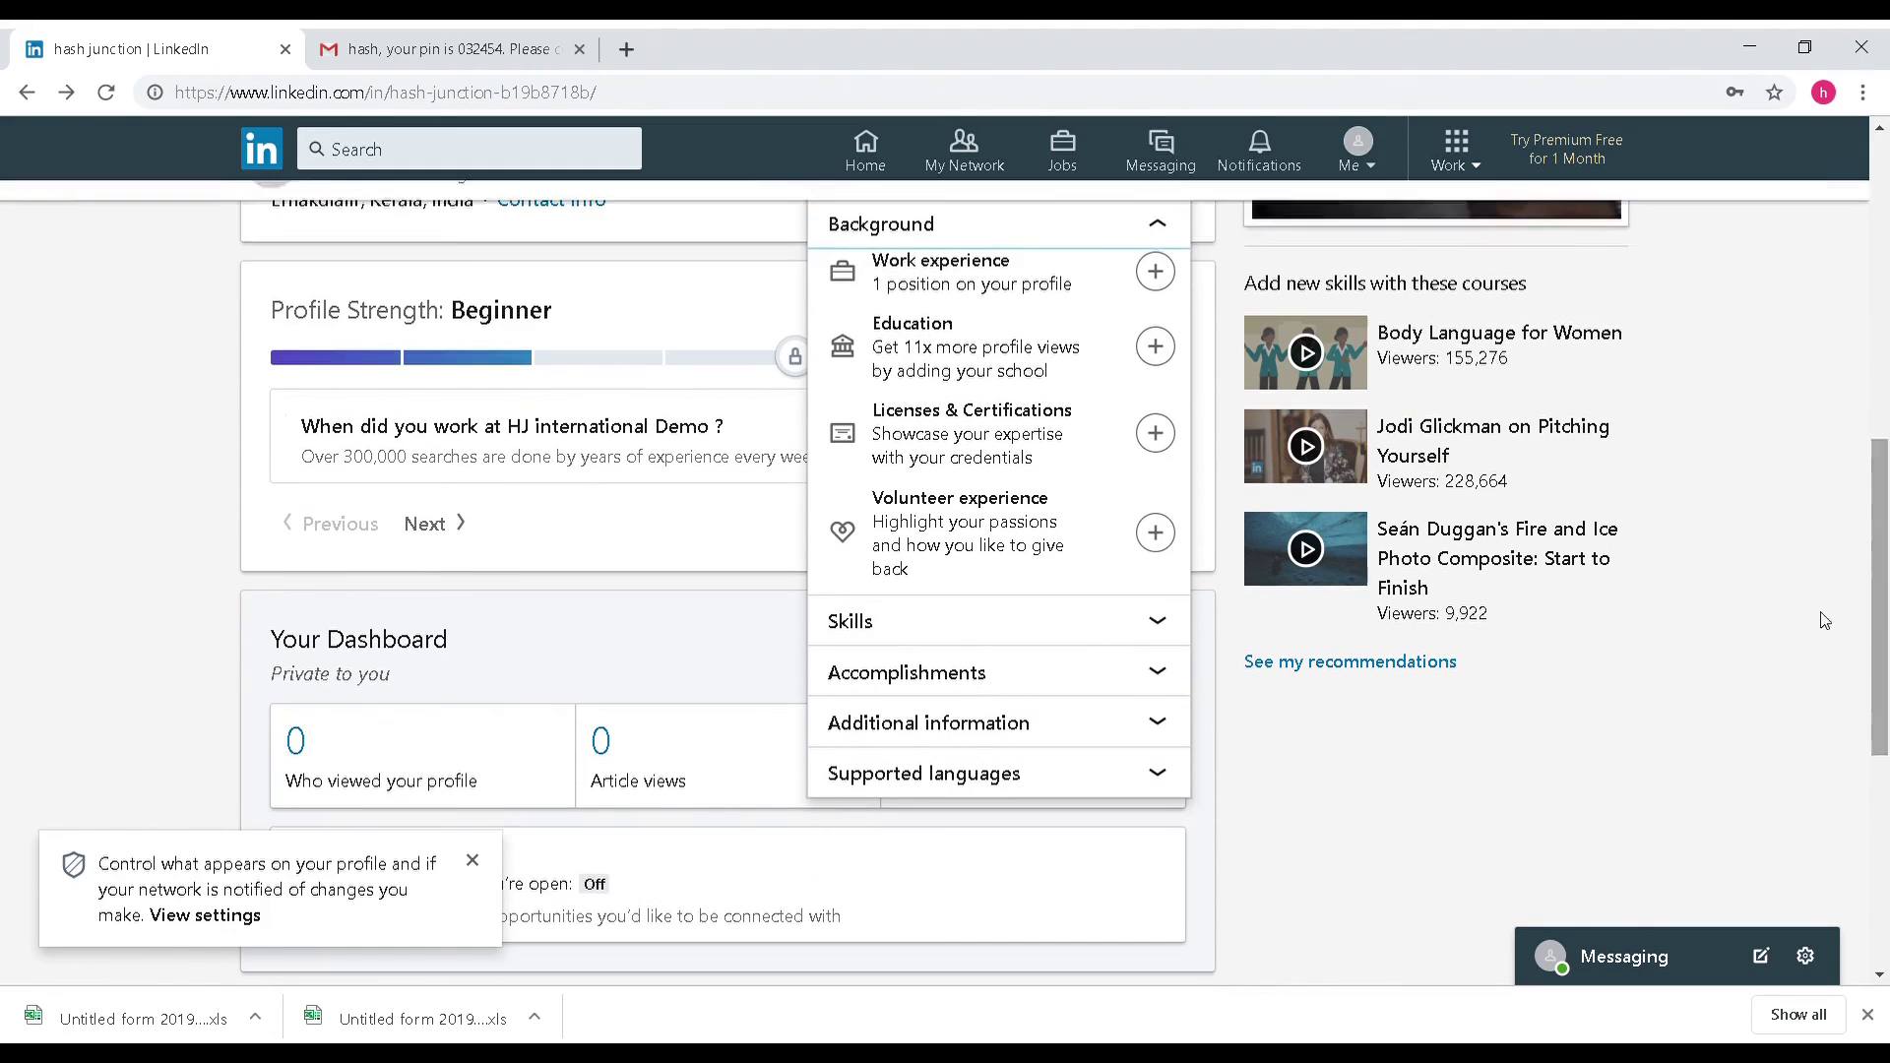
pyautogui.click(988, 630)
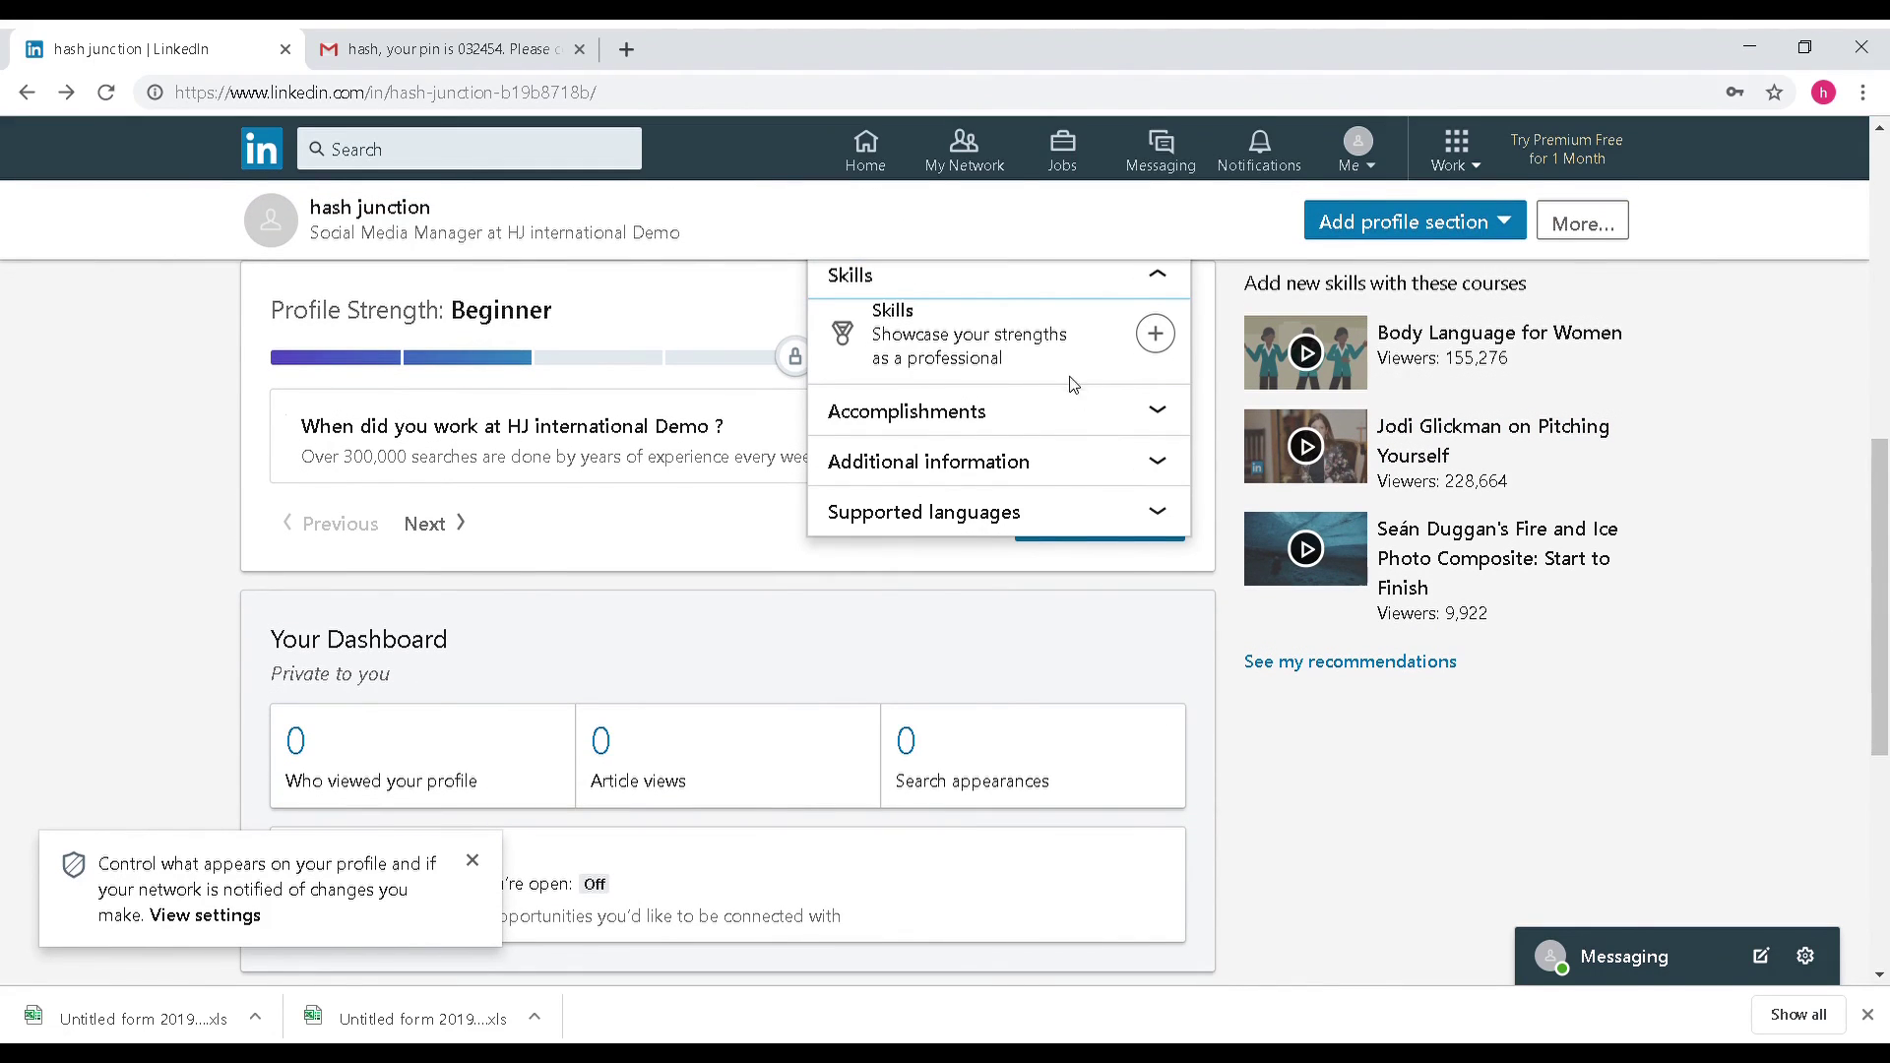
pyautogui.click(1082, 421)
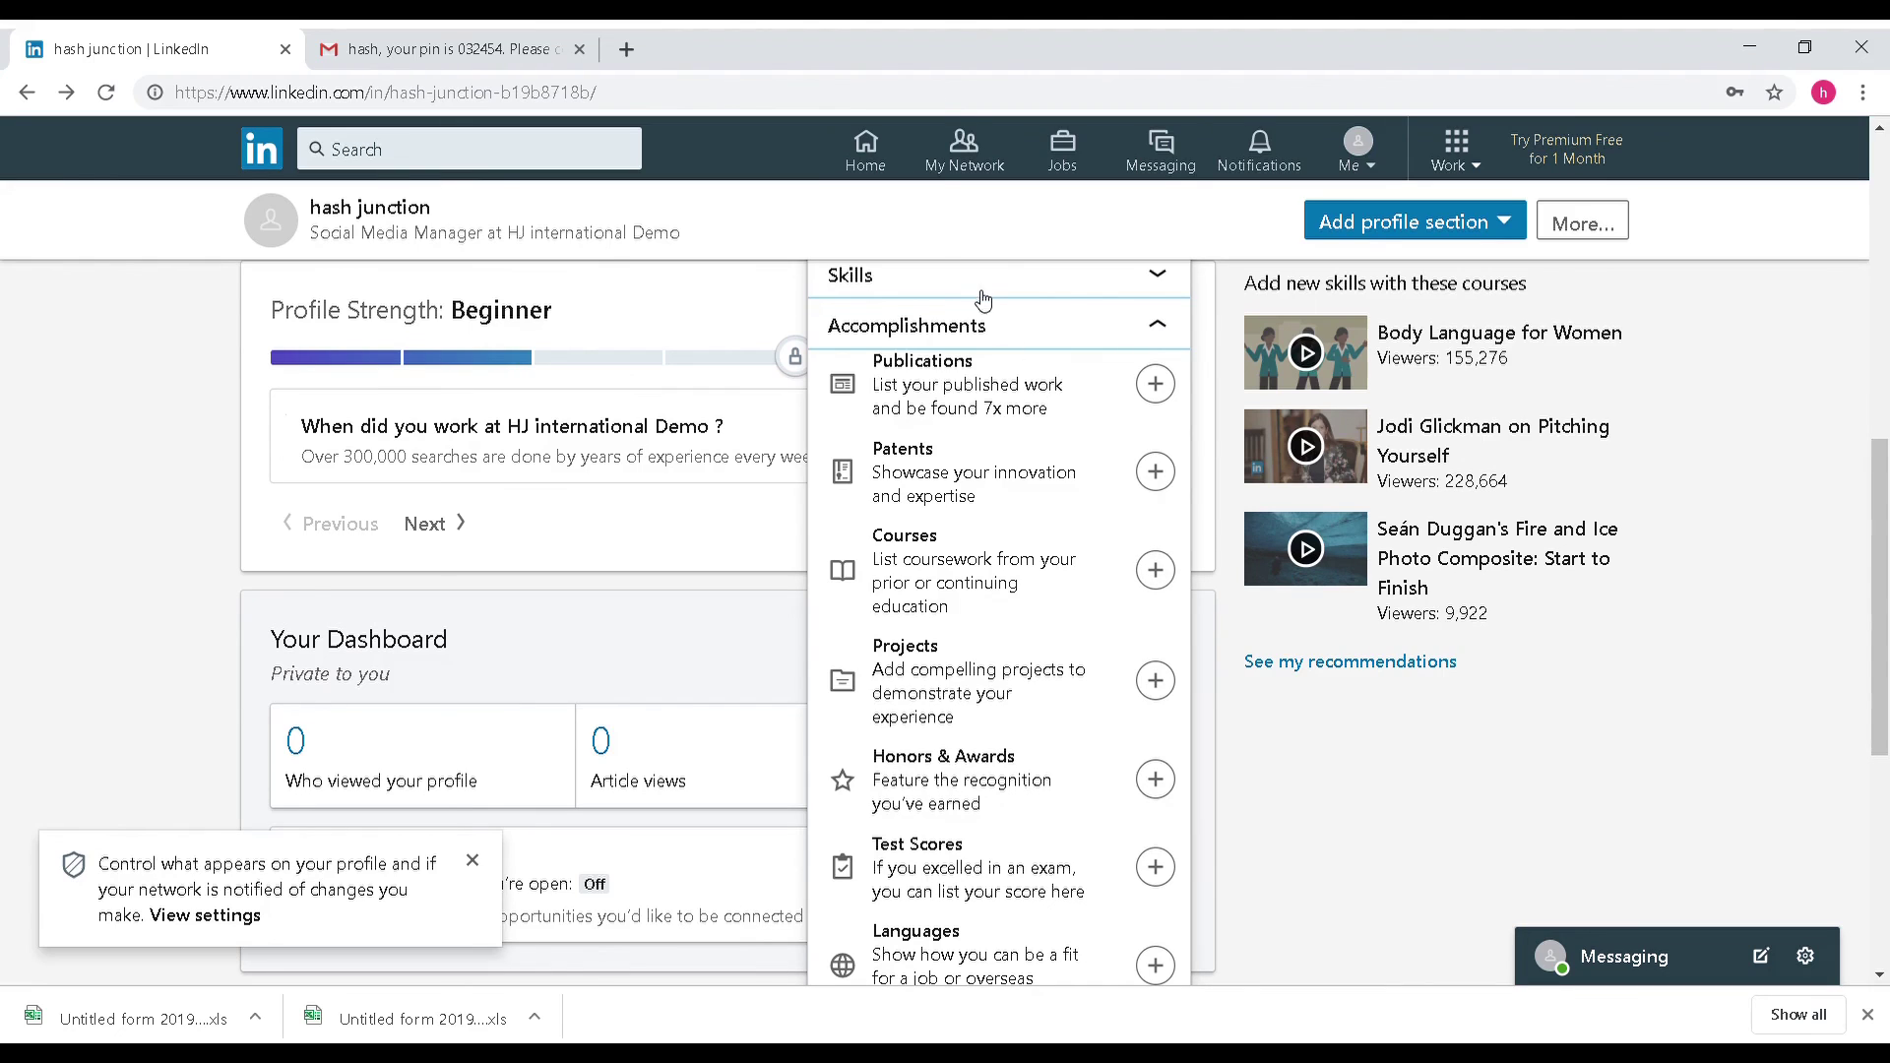
pyautogui.click(1151, 290)
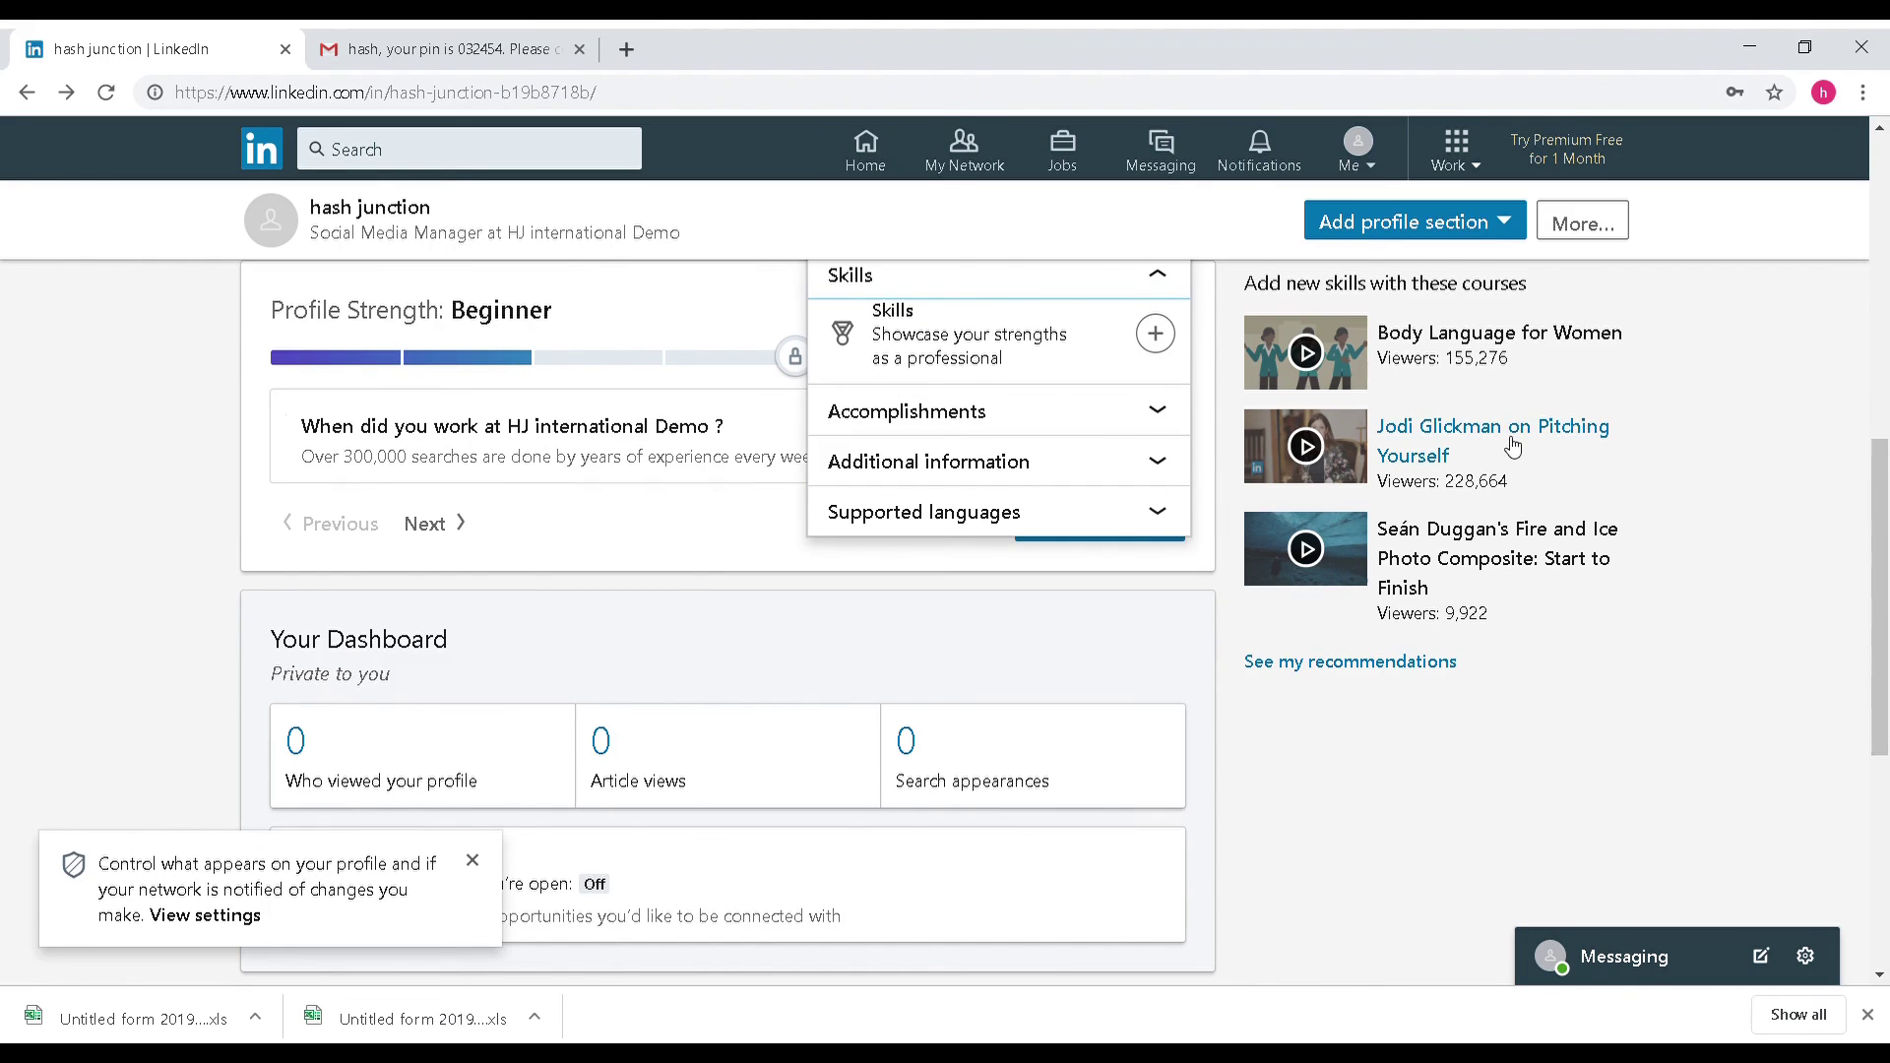
pyautogui.click(1066, 522)
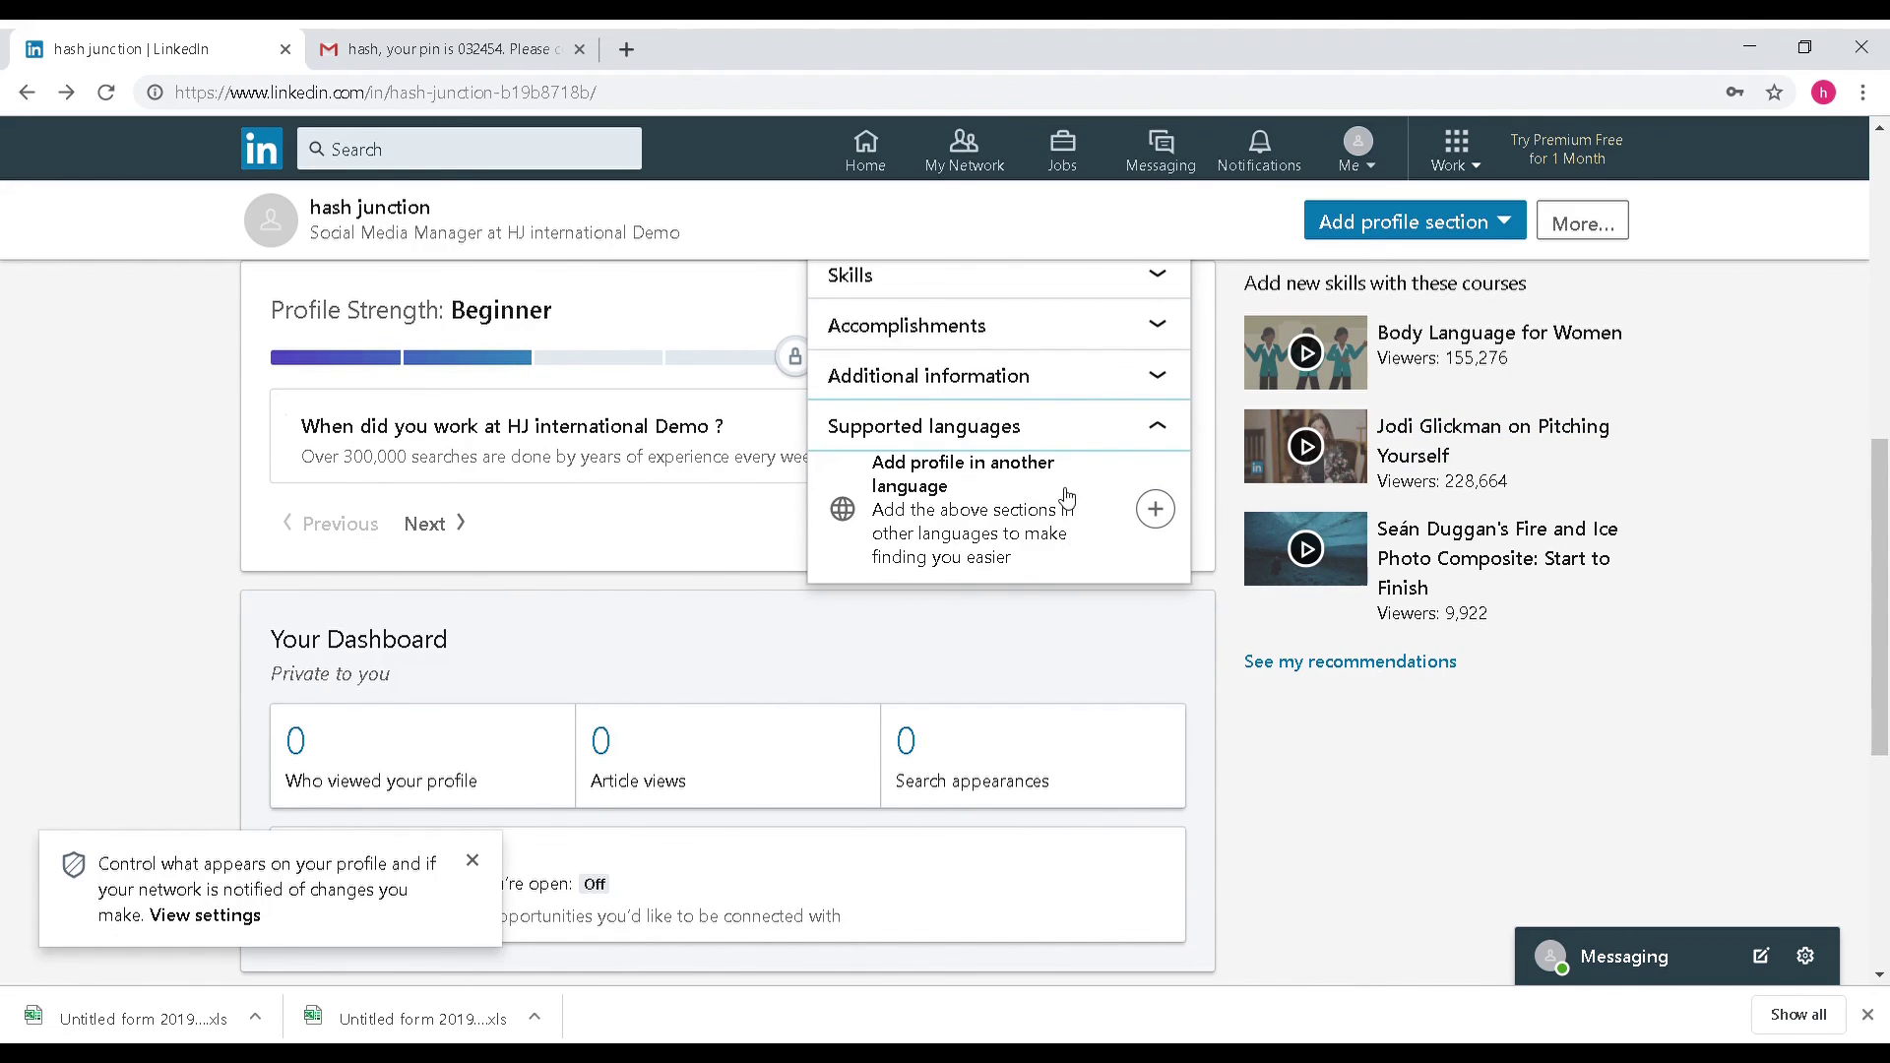
pyautogui.scroll(3, 1856, 394)
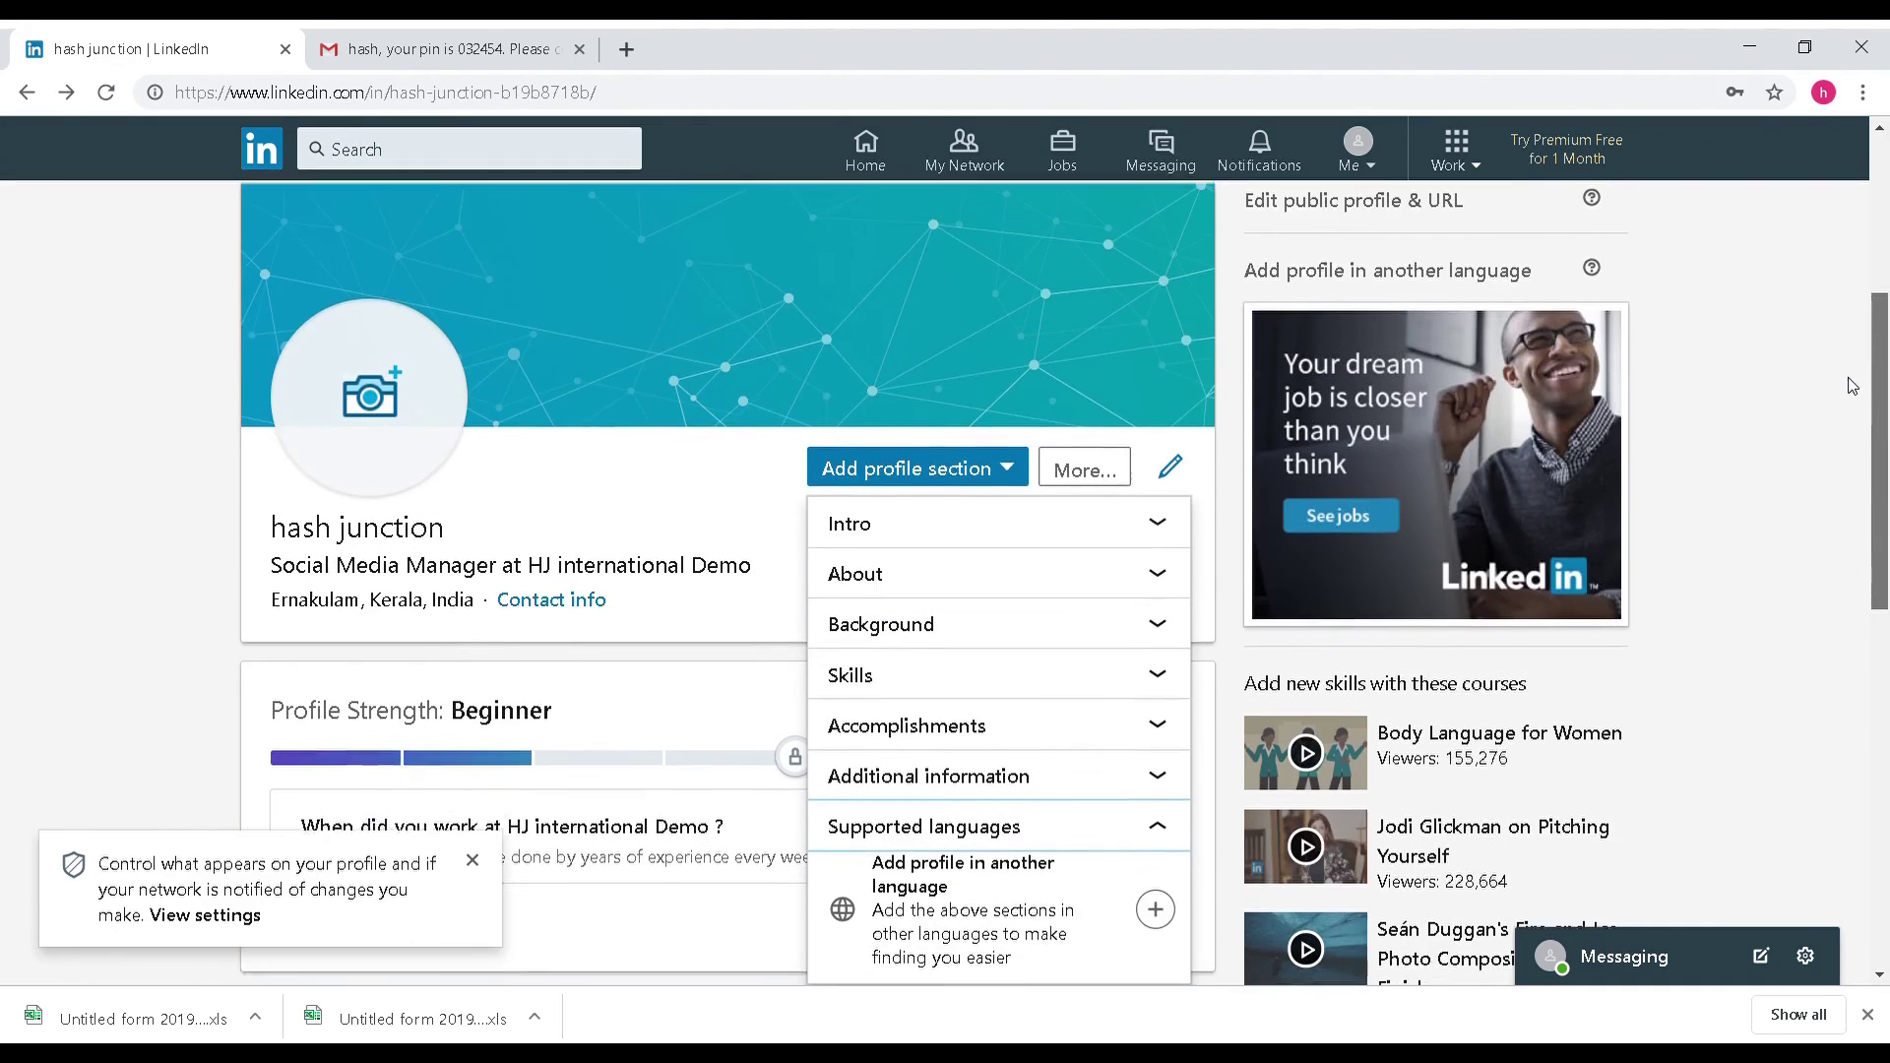
pyautogui.click(1105, 384)
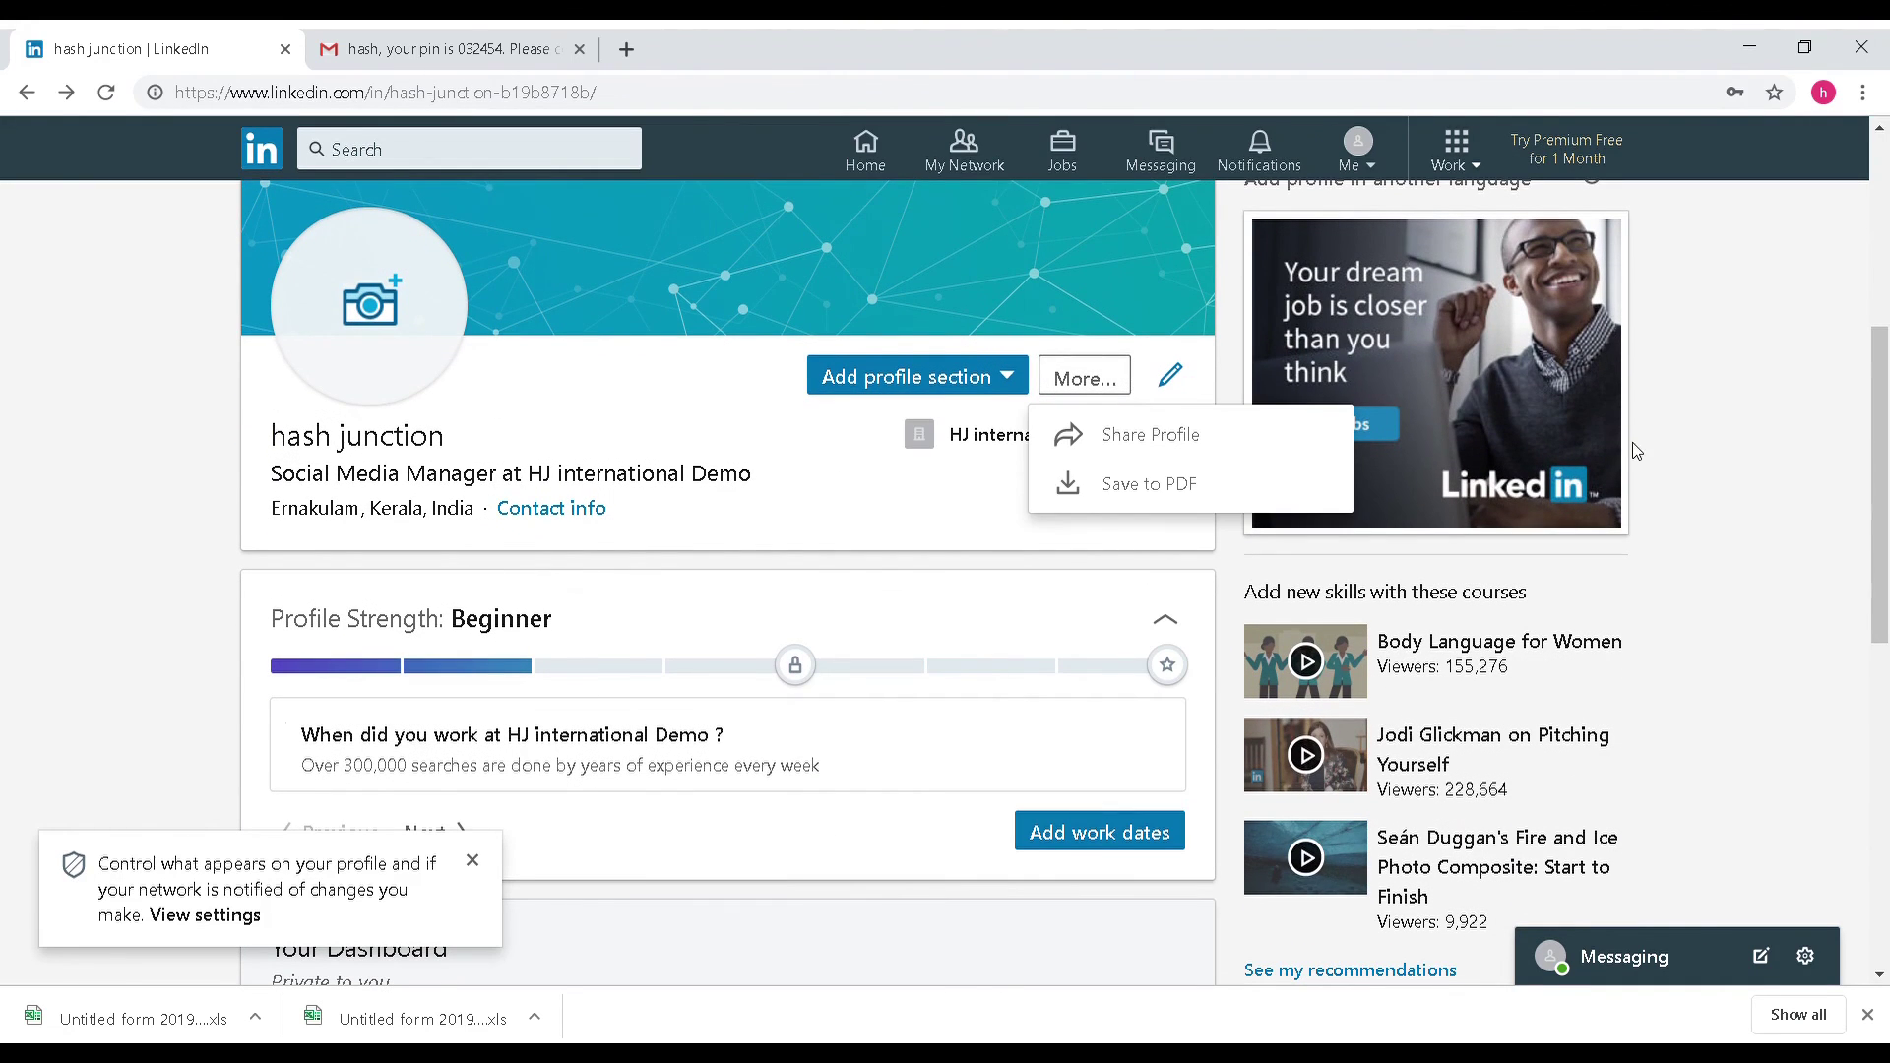
pyautogui.scroll(-1, 1885, 498)
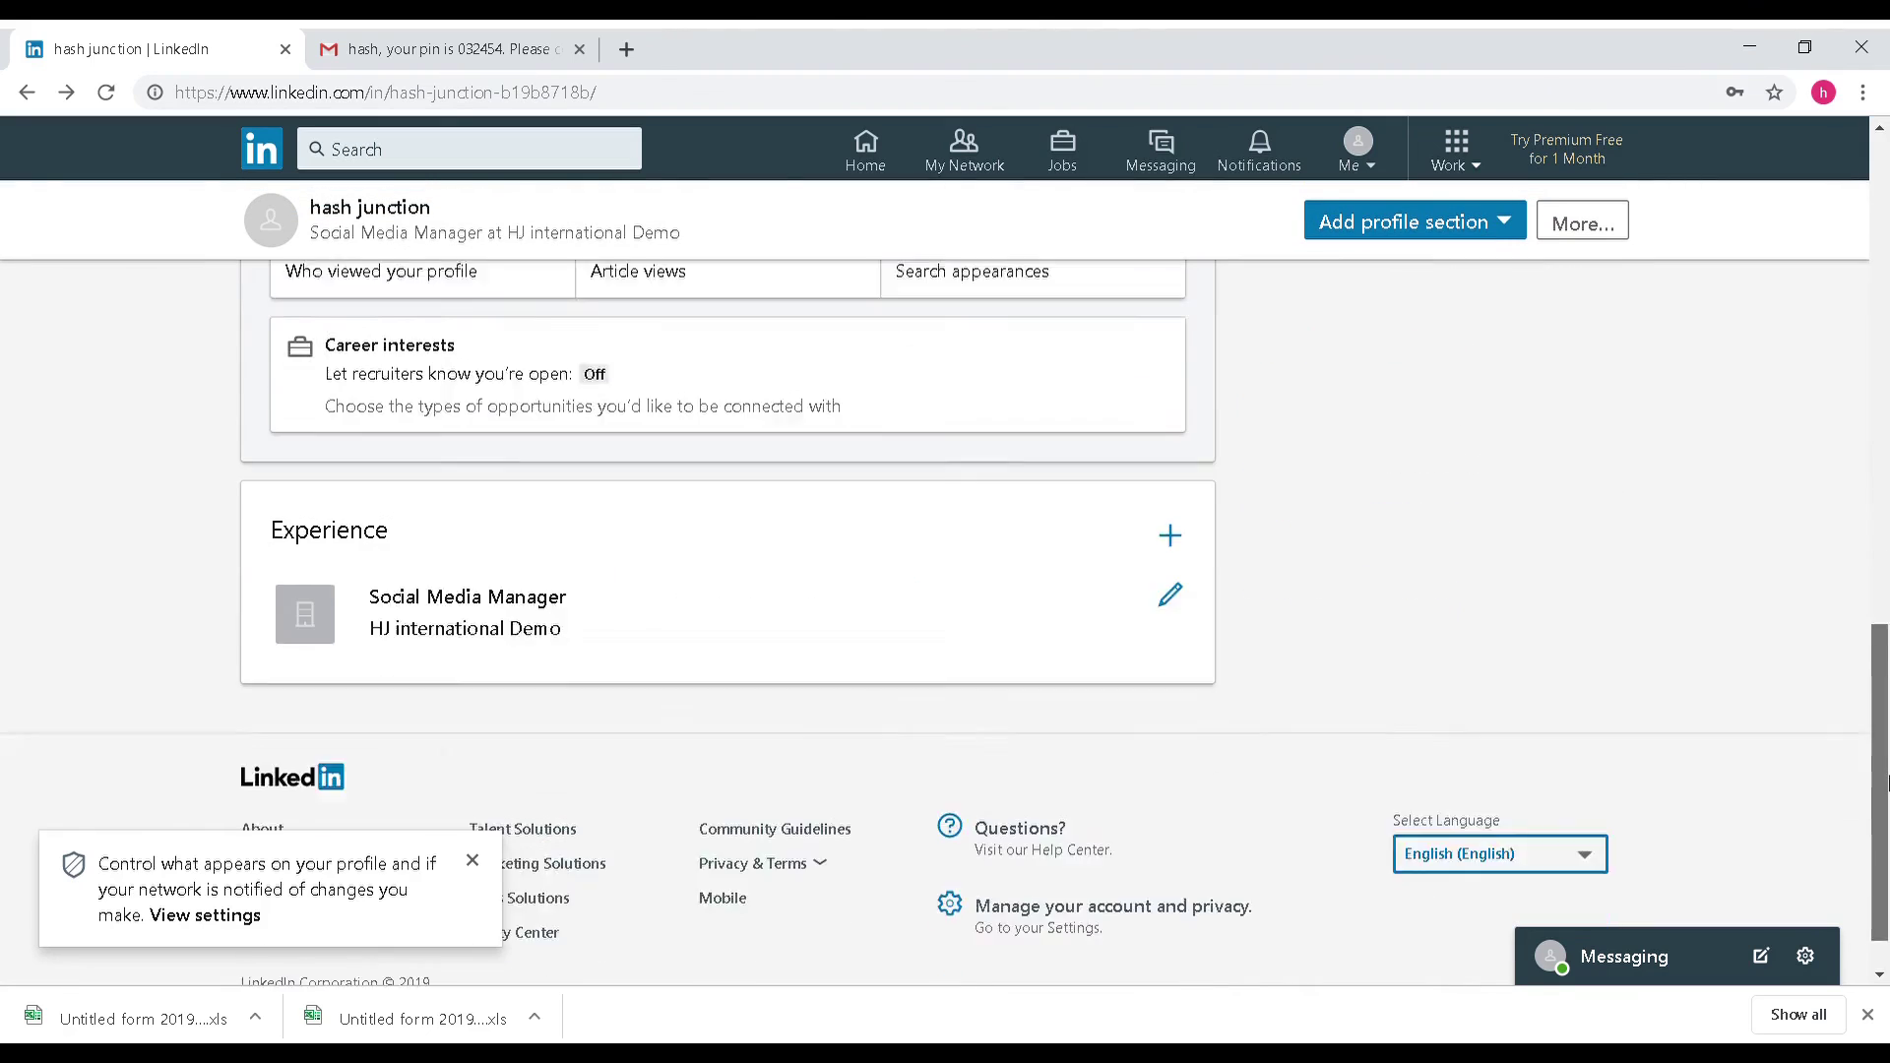